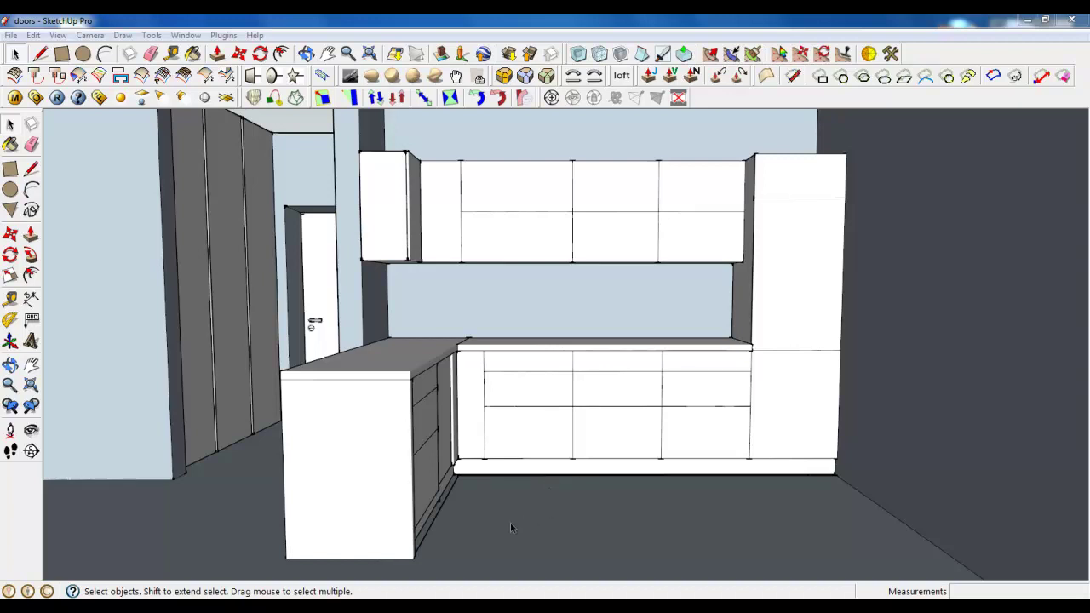
Draw a line about 76 mm long on the floor edge beside the peninsula's plinth to close the floor face
left_click(444, 457)
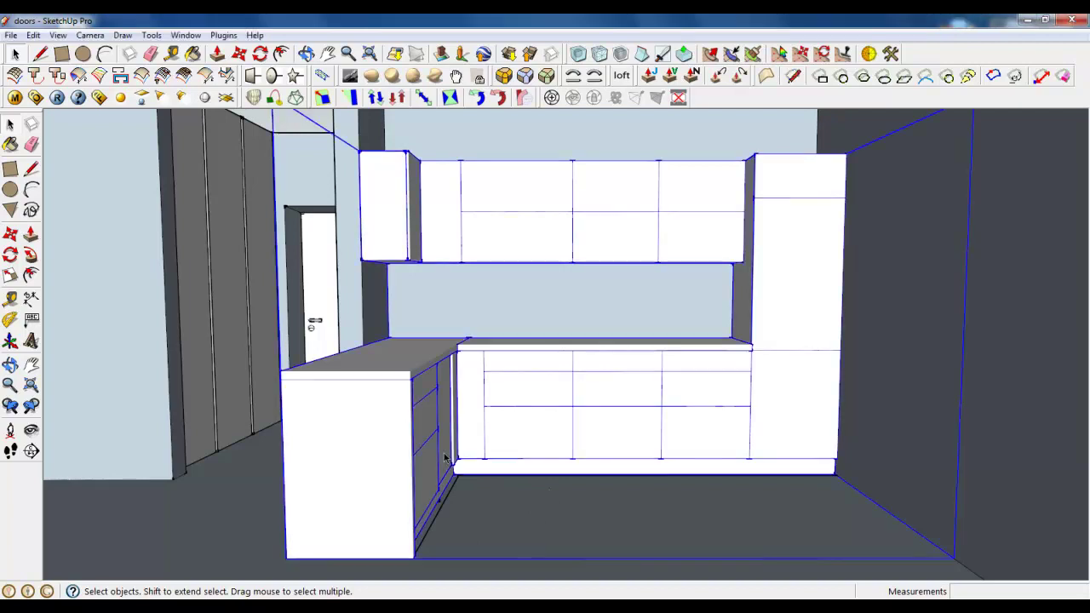
scroll(444, 457, "up", 4)
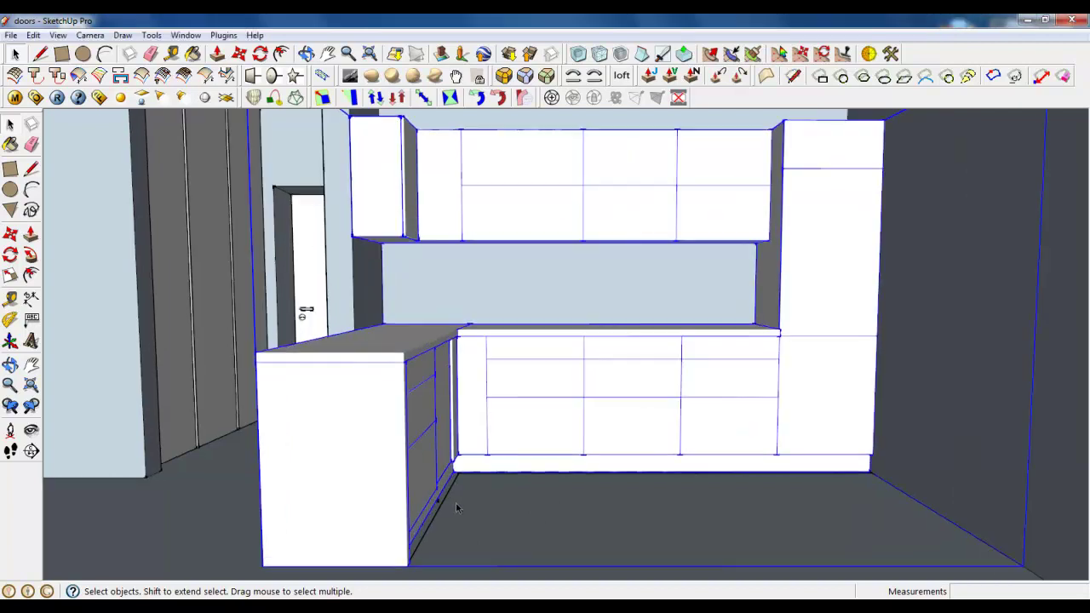
scroll(483, 436, "down", 2)
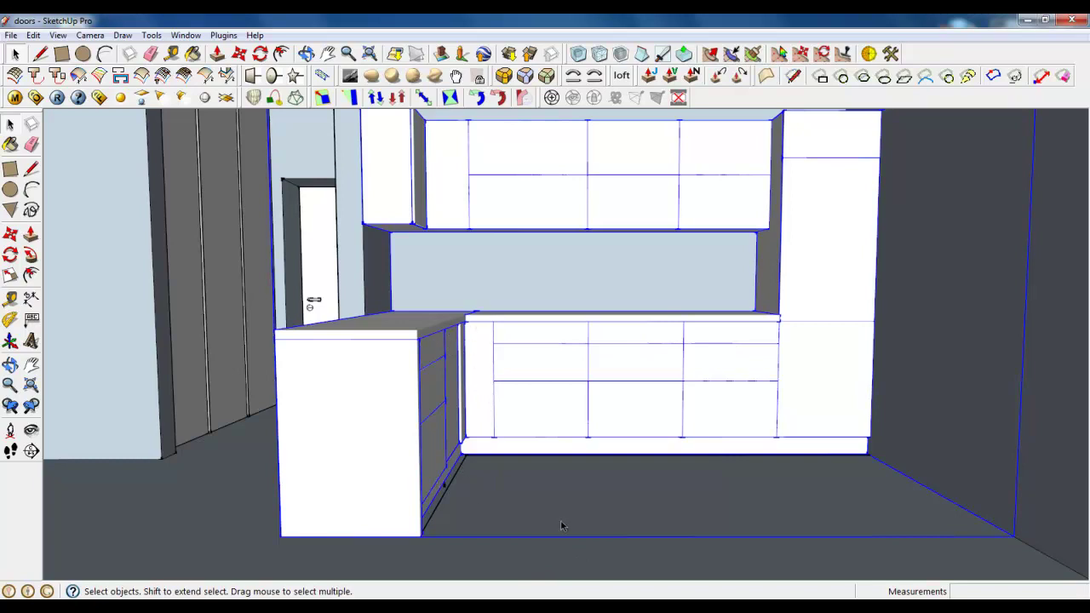
scroll(724, 512, "up", 3)
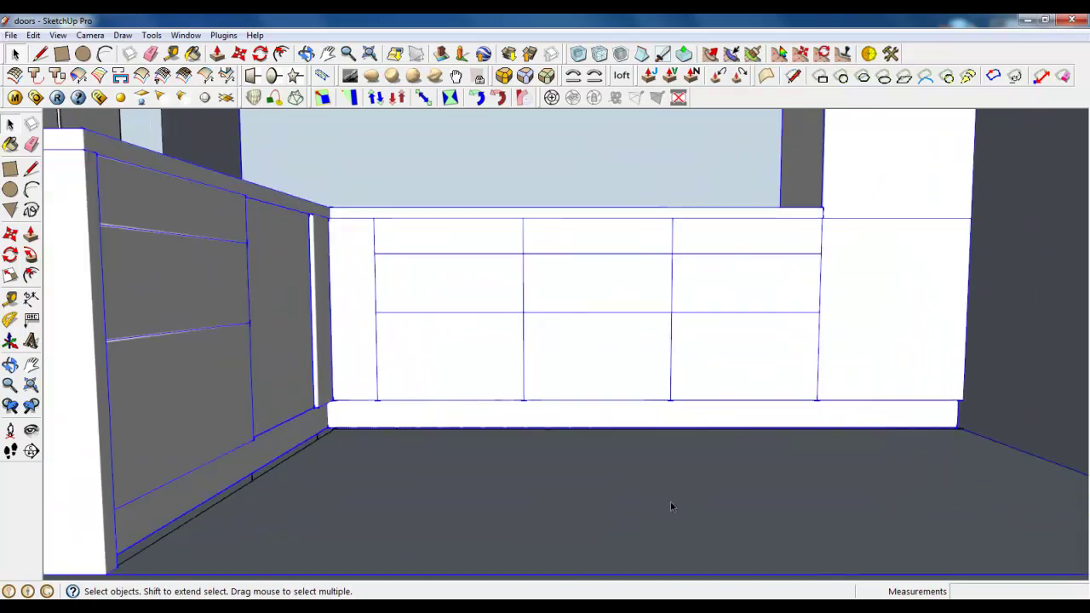
left_click(40, 53)
scroll(306, 455, "up", 4)
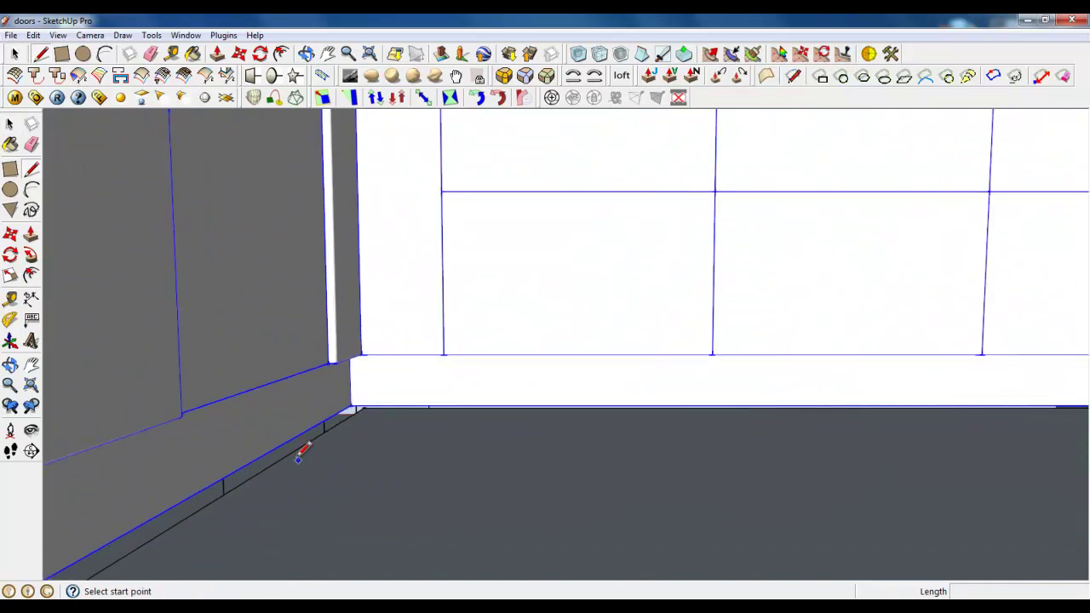
left_click(293, 452)
left_click(308, 443)
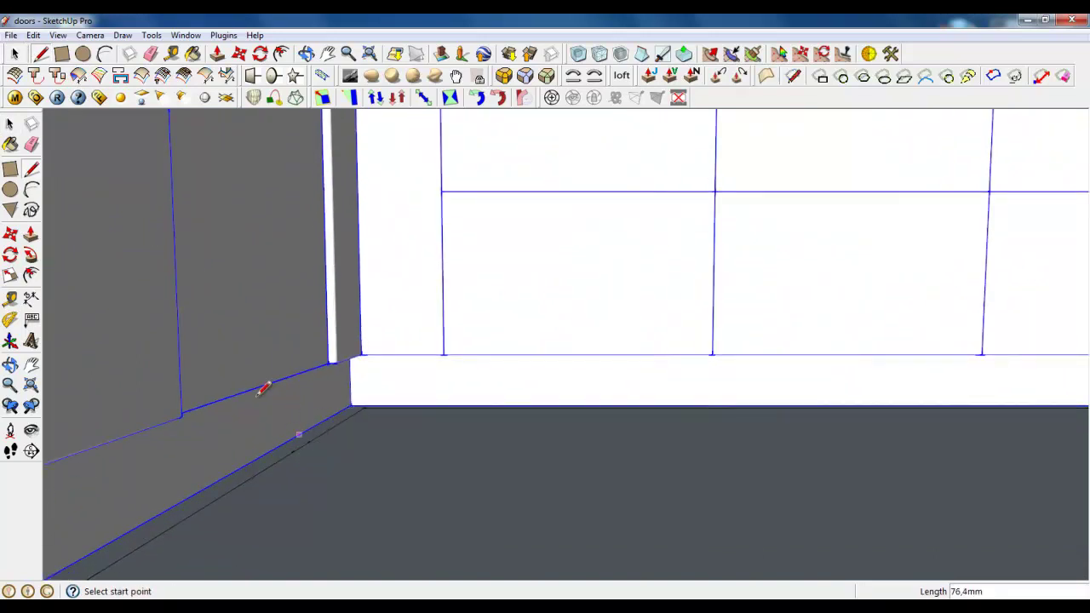
Erase the leftover edge segments on the floor along the peninsula's plinth
left_click(15, 54)
left_click(151, 53)
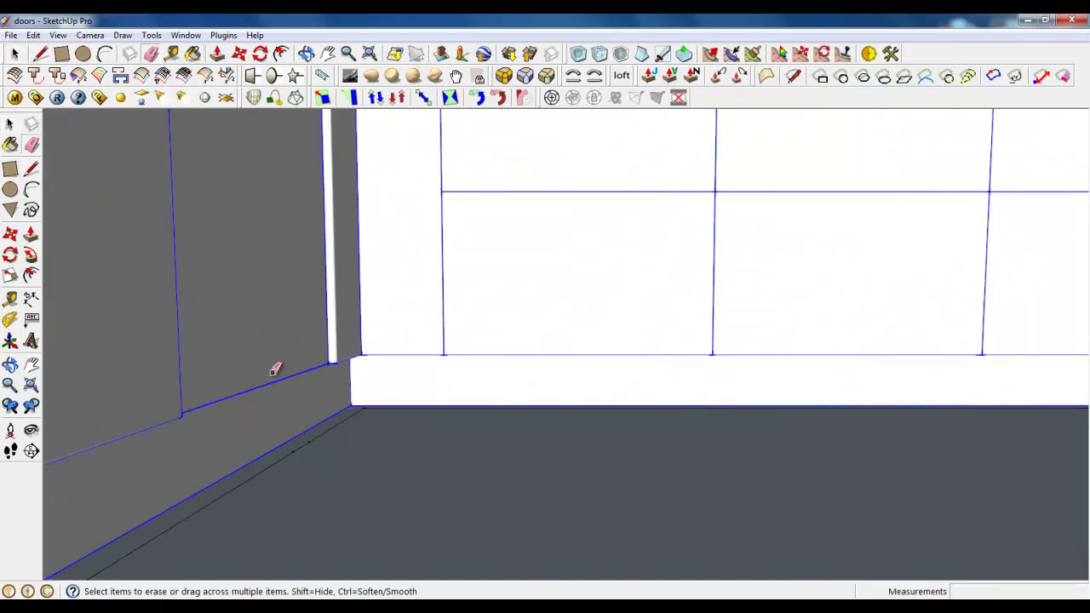
scroll(483, 485, "down", 3)
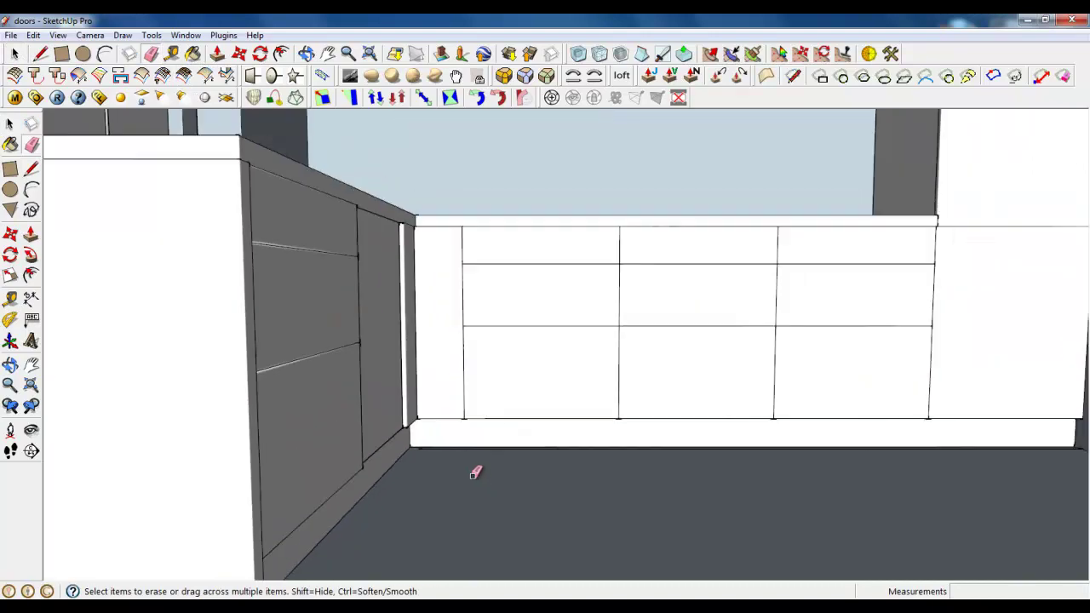
scroll(467, 457, "up", 3)
mouse_move(456, 443)
middle_mouse_down()
mouse_move(489, 406)
mouse_move(477, 448)
mouse_move(533, 323)
mouse_move(581, 298)
mouse_move(565, 409)
mouse_move(455, 486)
mouse_move(494, 433)
mouse_move(435, 444)
middle_mouse_up()
scroll(422, 439, "down", 3)
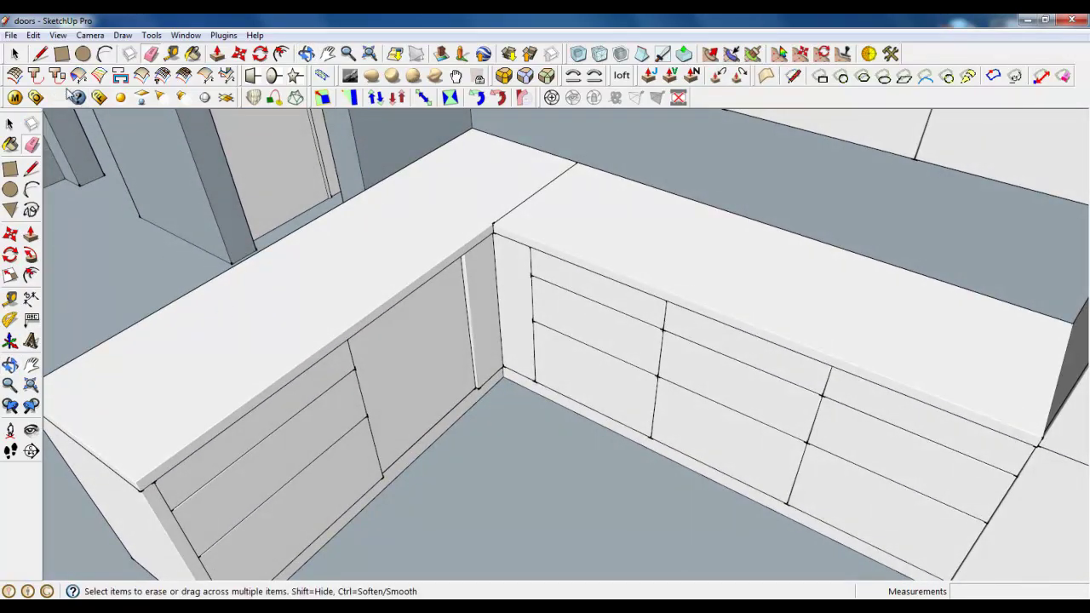
Hide the countertop over the base cabinets and open the cabinet group for editing
key("space")
scroll(358, 323, "up", 5)
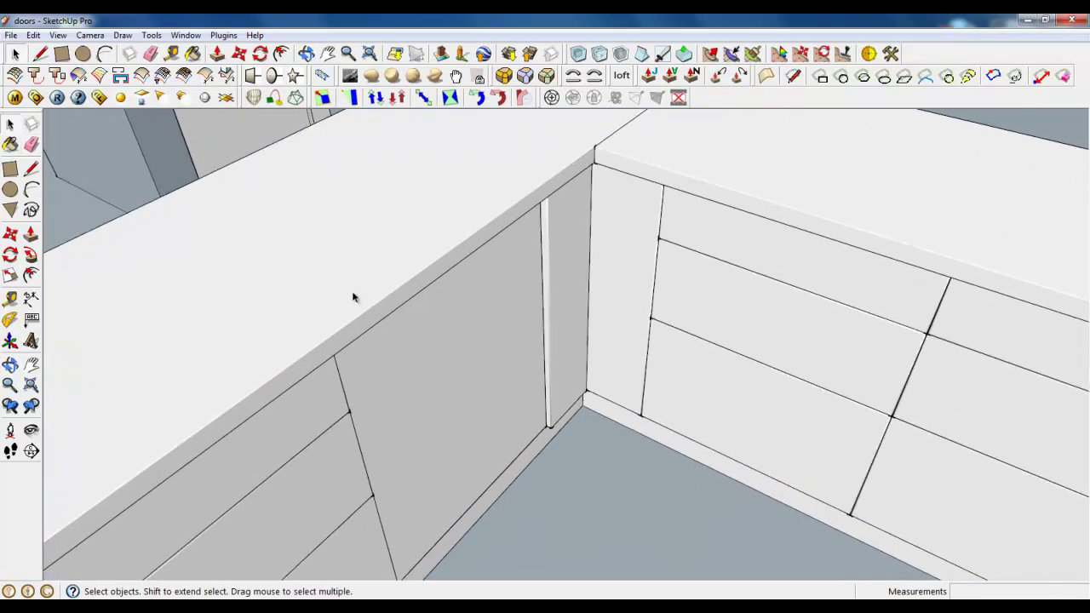
right_click(344, 250)
left_click(379, 284)
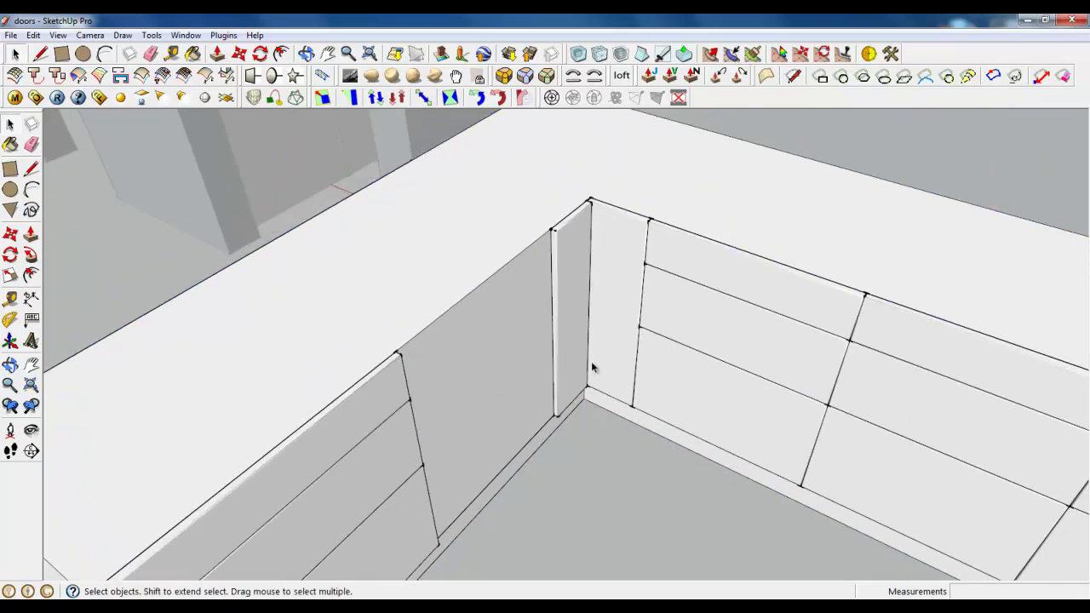
Import the black oven image from Reference Images as a texture onto the undivided front near the peninsula's inner corner
scroll(595, 368, "down", 3)
middle_click_drag(570, 377, 469, 407)
scroll(404, 440, "up", 4)
middle_click_drag(404, 440, 372, 388)
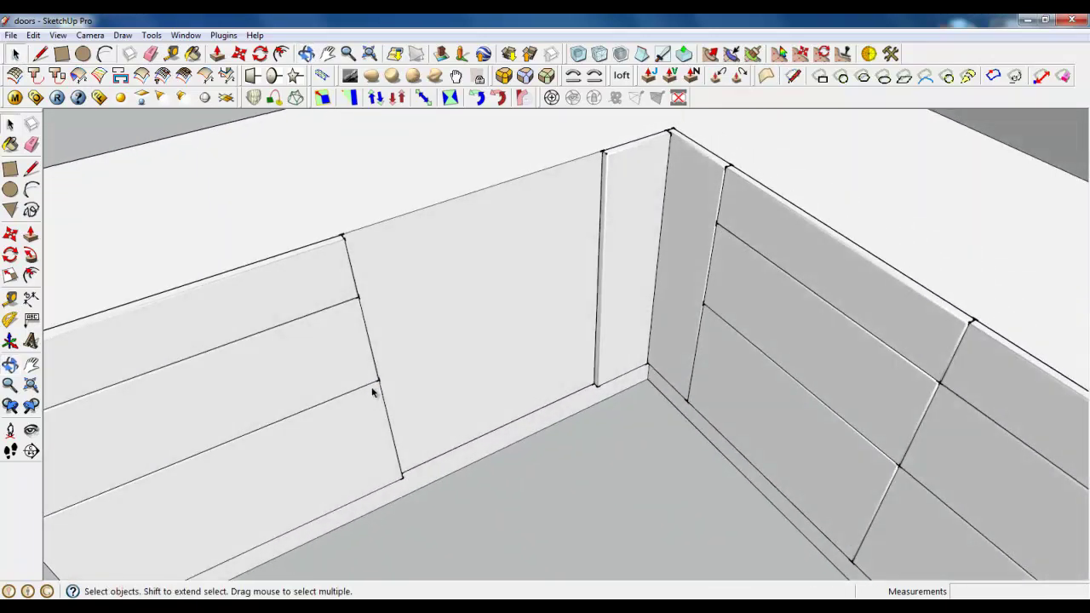
left_click(429, 277)
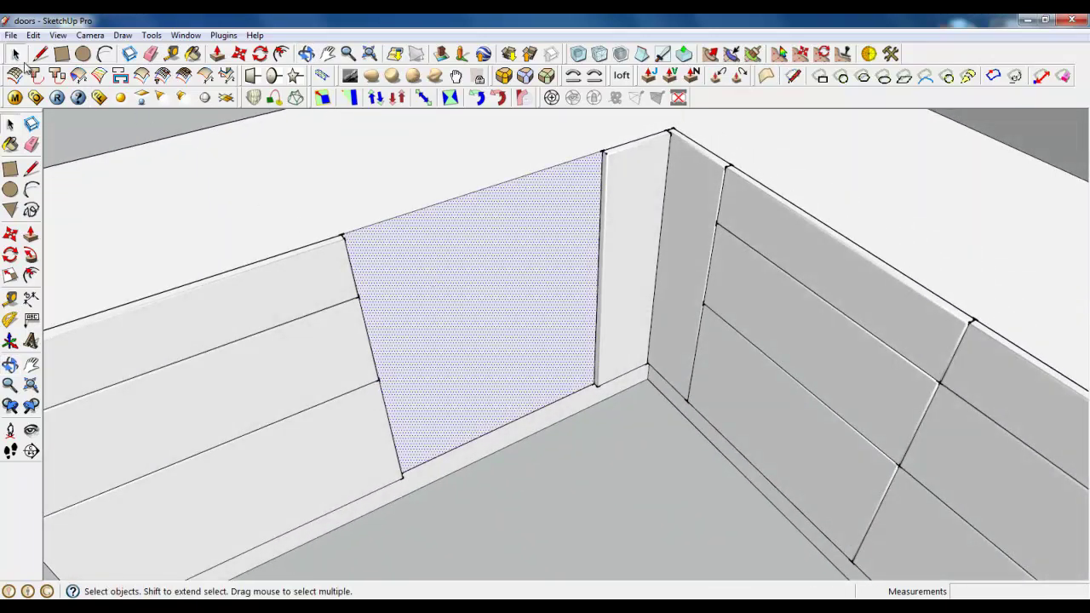
left_click(11, 35)
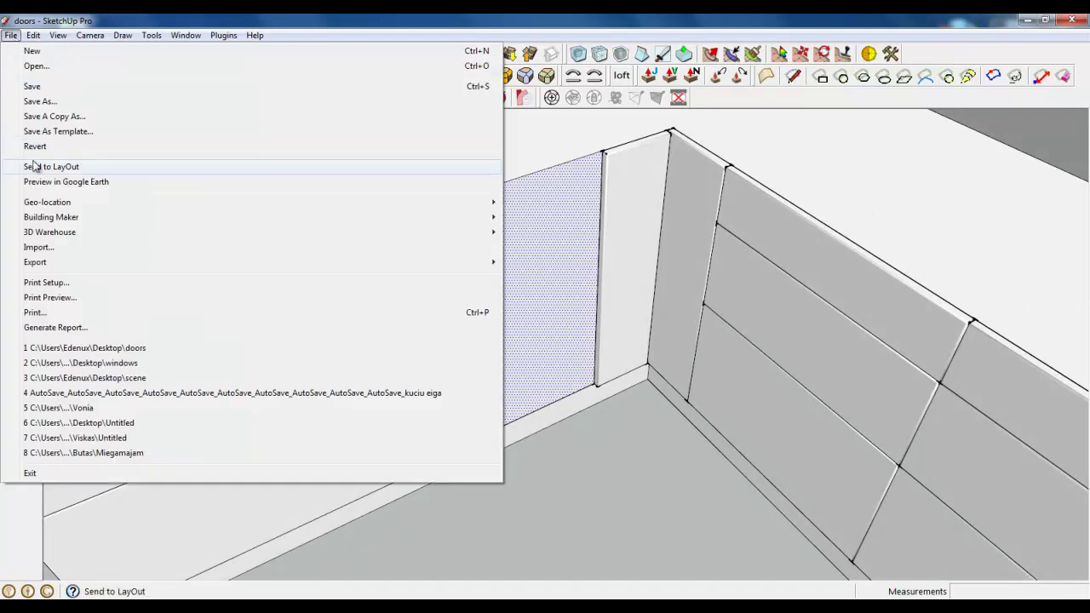
left_click(47, 248)
left_click(545, 247)
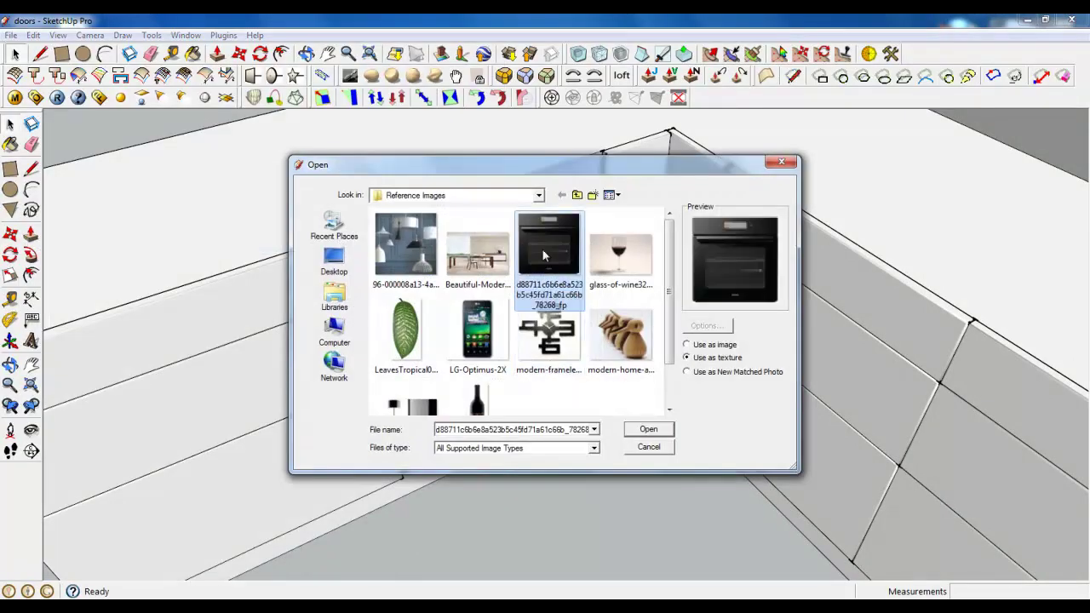
left_click(649, 431)
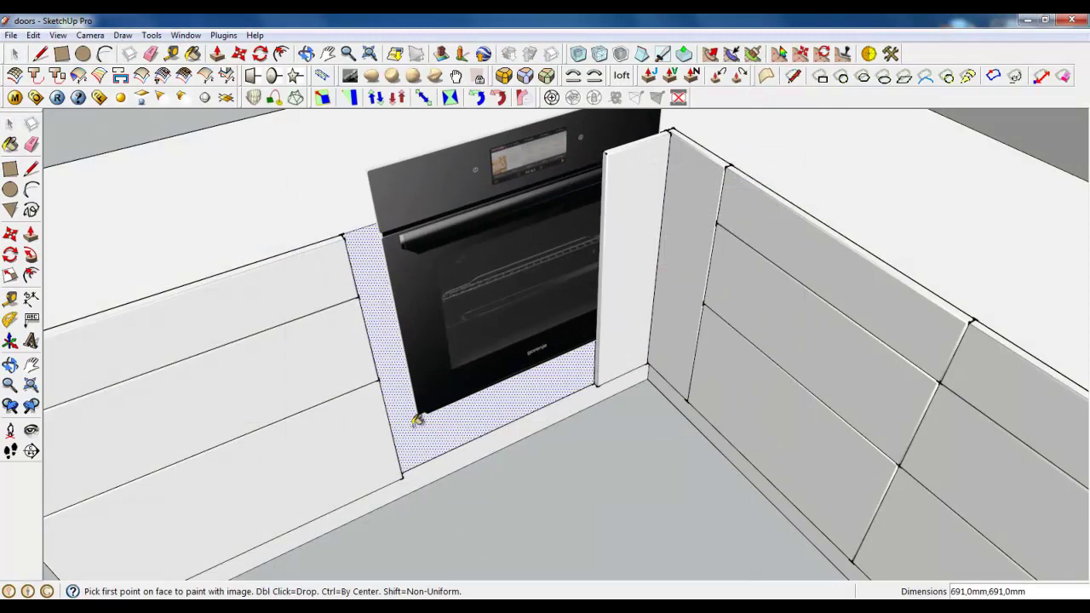
left_click(408, 454)
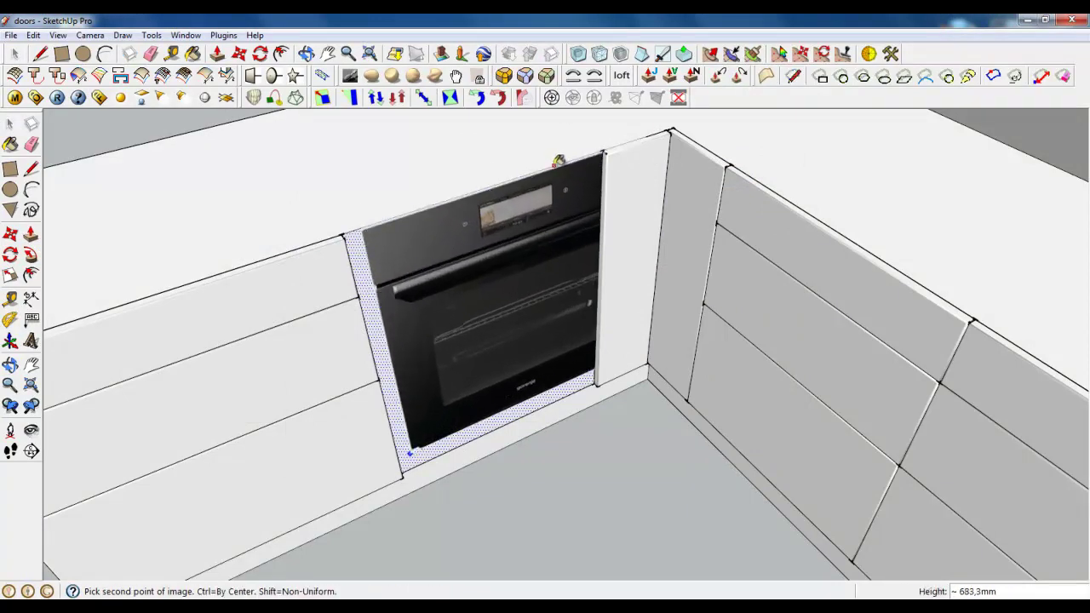
left_click(558, 166)
Reposition the oven texture so the image's upper-left corner meets the upper-left corner of the cabinet front
scroll(322, 233, "up", 1)
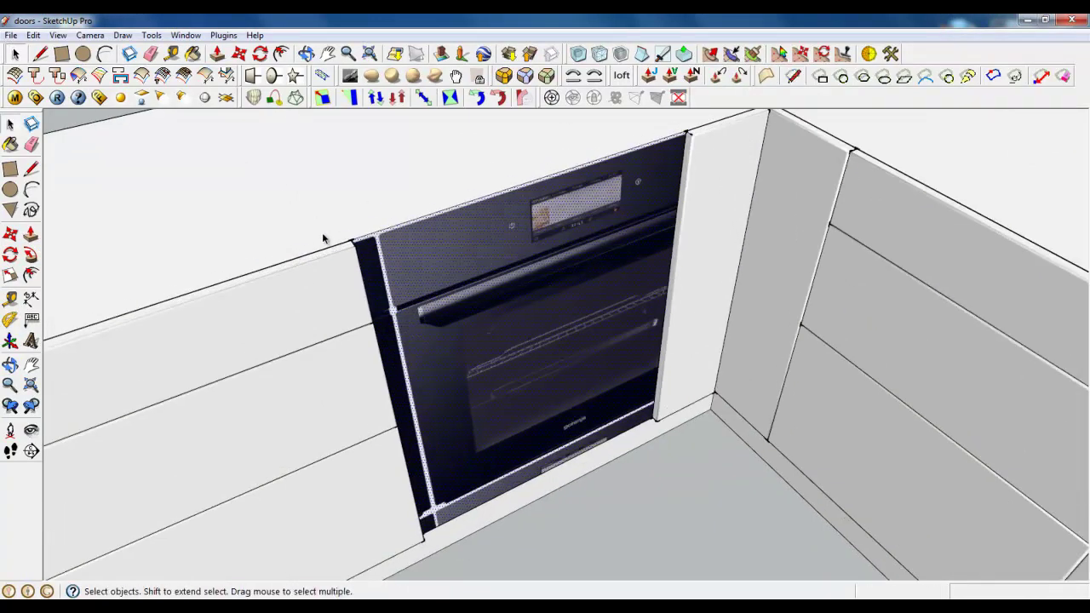
middle_click_drag(320, 332, 316, 287)
right_click(484, 266)
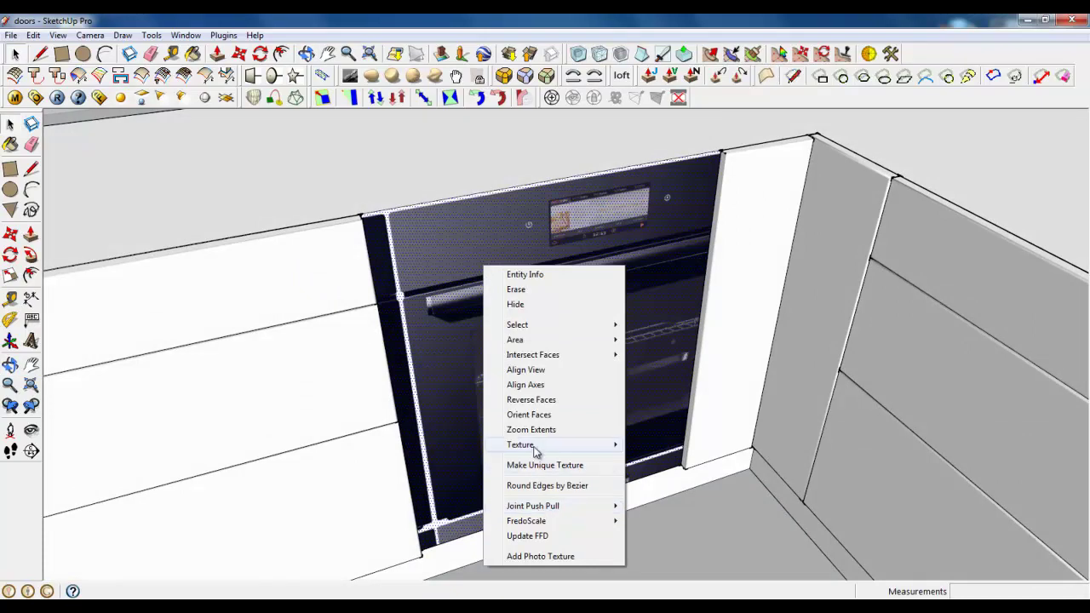
mouse_move(535, 451)
left_click(660, 444)
scroll(373, 189, "up", 5)
mouse_move(425, 287)
middle_mouse_down()
mouse_move(225, 195)
mouse_move(545, 287)
mouse_move(401, 258)
mouse_move(353, 265)
middle_mouse_up()
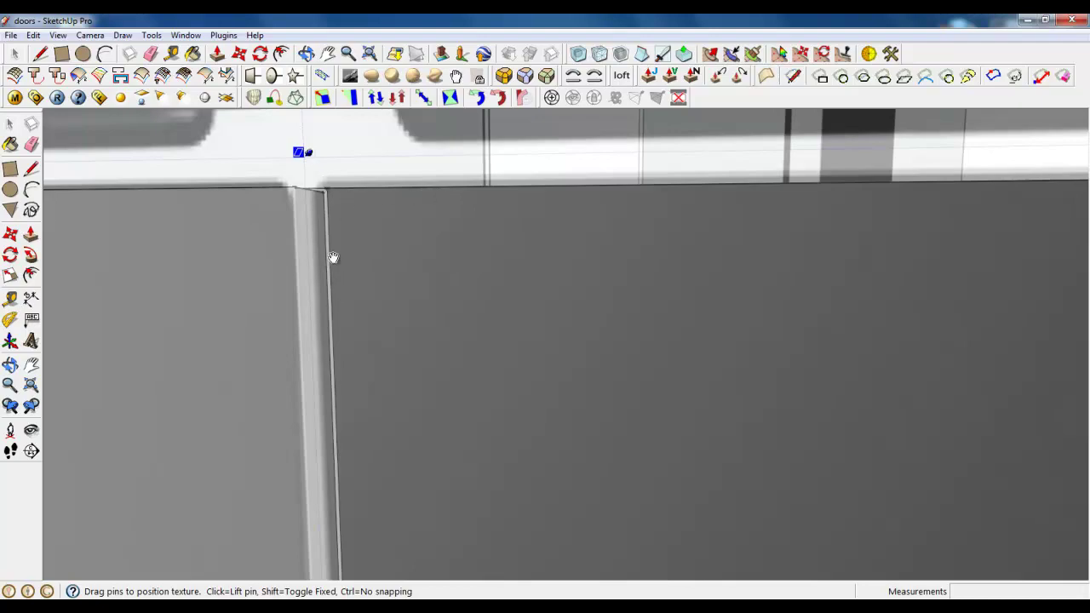
right_click(367, 228)
left_click(396, 233)
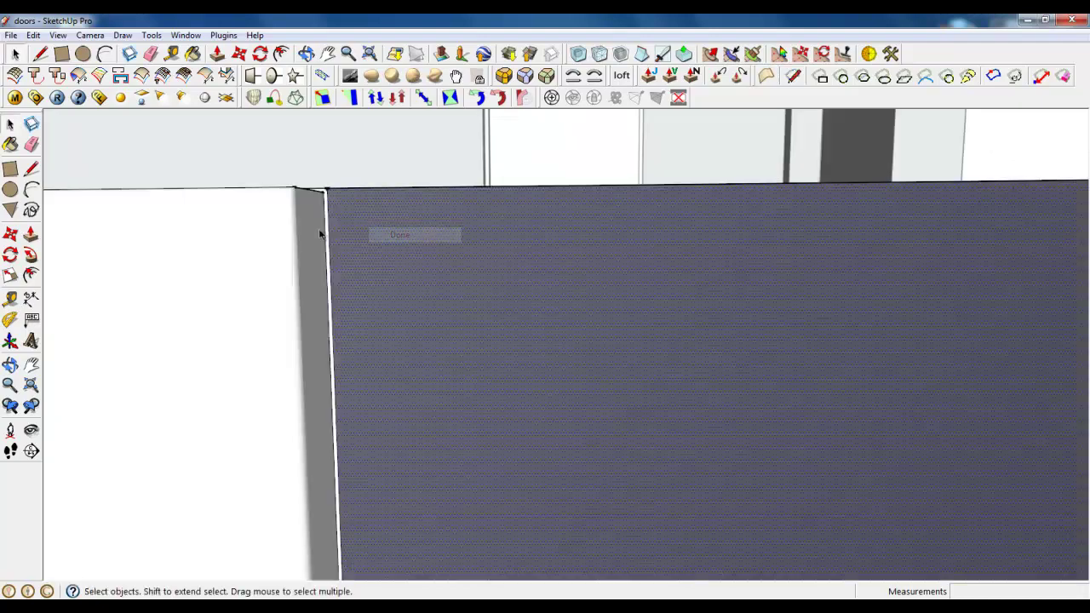
Adjust the oven texture's position pins so the complete oven image fits the width of the cabinet front
middle_click_drag(396, 233, 310, 308)
scroll(308, 308, "down", 7)
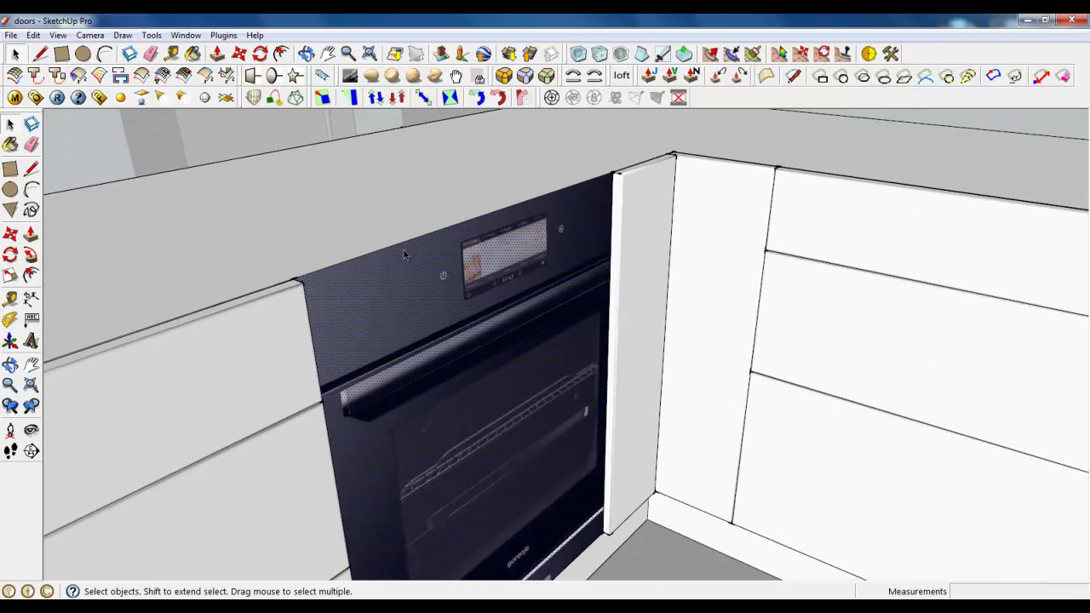
scroll(473, 452, "up", 3)
middle_click_drag(380, 448, 332, 441)
scroll(352, 439, "up", 2)
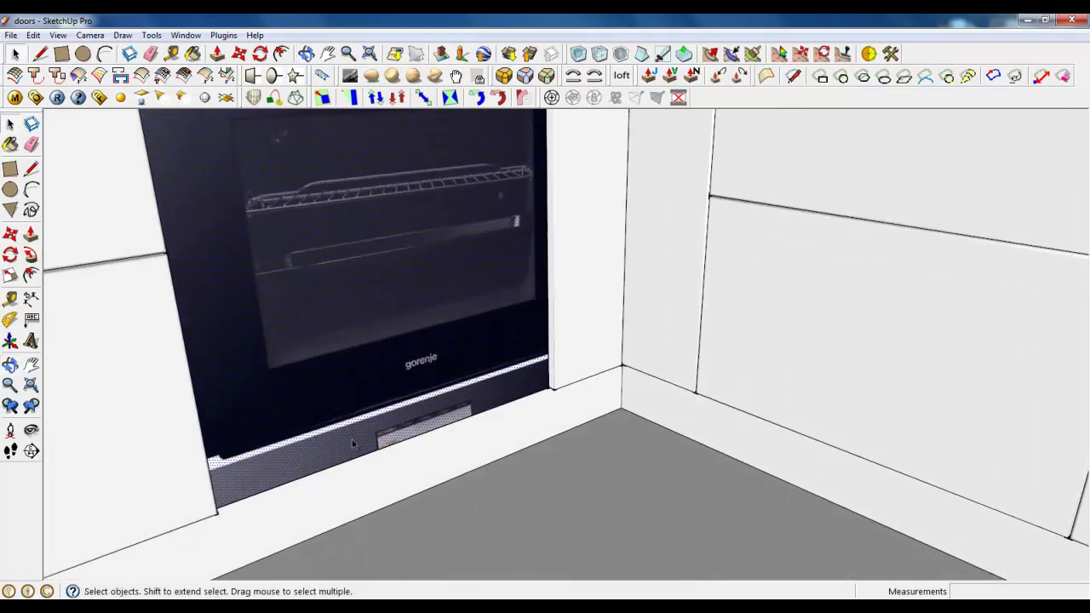
right_click(318, 323)
mouse_move(357, 204)
left_click(545, 205)
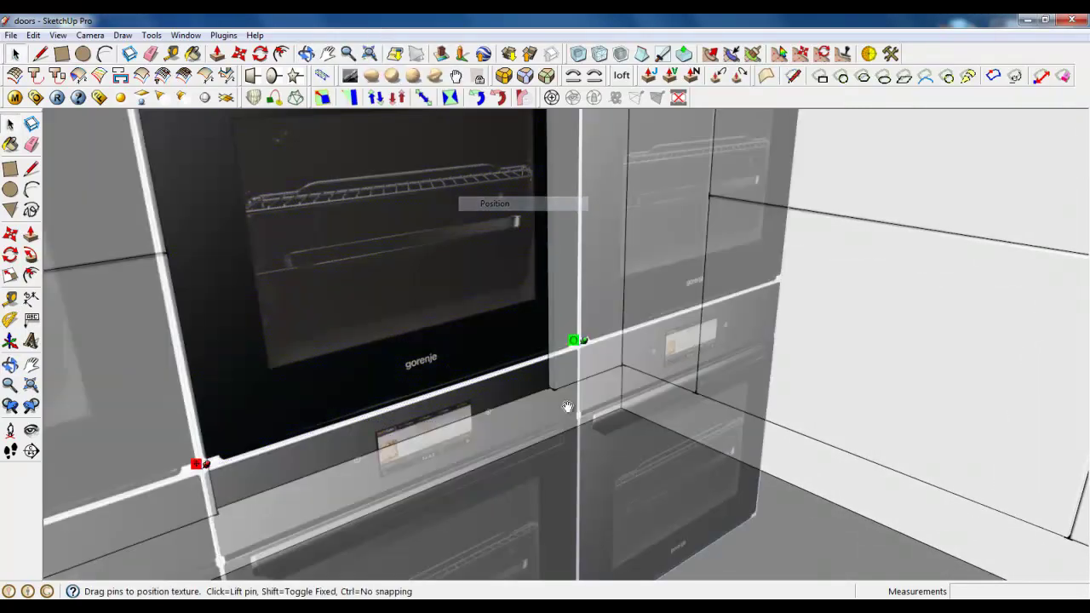
left_click_drag(583, 368, 563, 381)
scroll(555, 75, "up", 5)
middle_click_drag(462, 281, 459, 181, "shift")
scroll(460, 180, "down", 4)
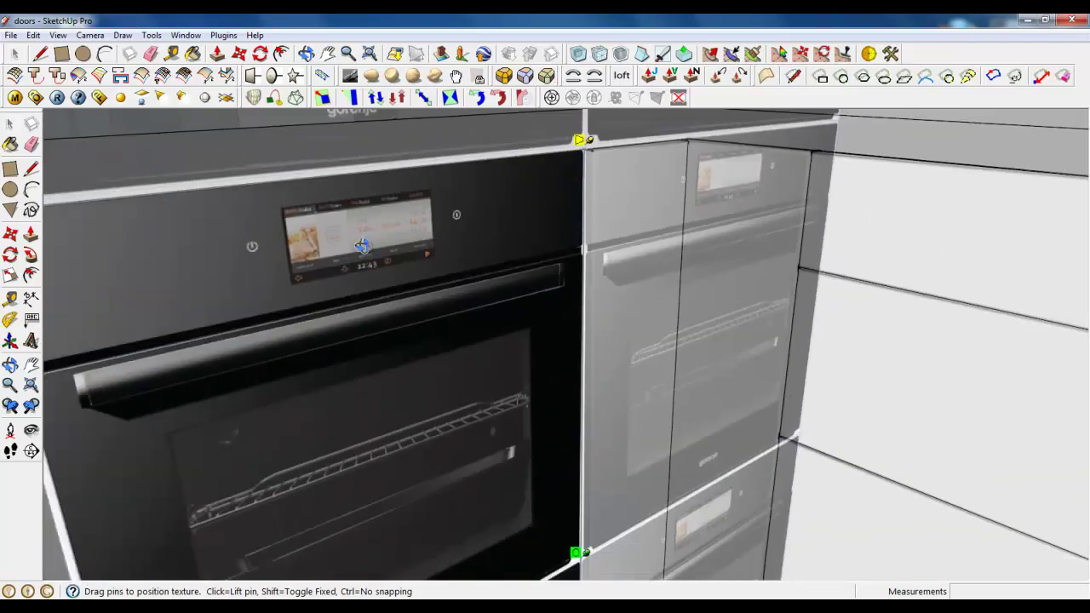
middle_click_drag(364, 247, 519, 212)
scroll(518, 212, "down", 3)
middle_click_drag(210, 229, 296, 213, "shift")
scroll(320, 211, "up", 3)
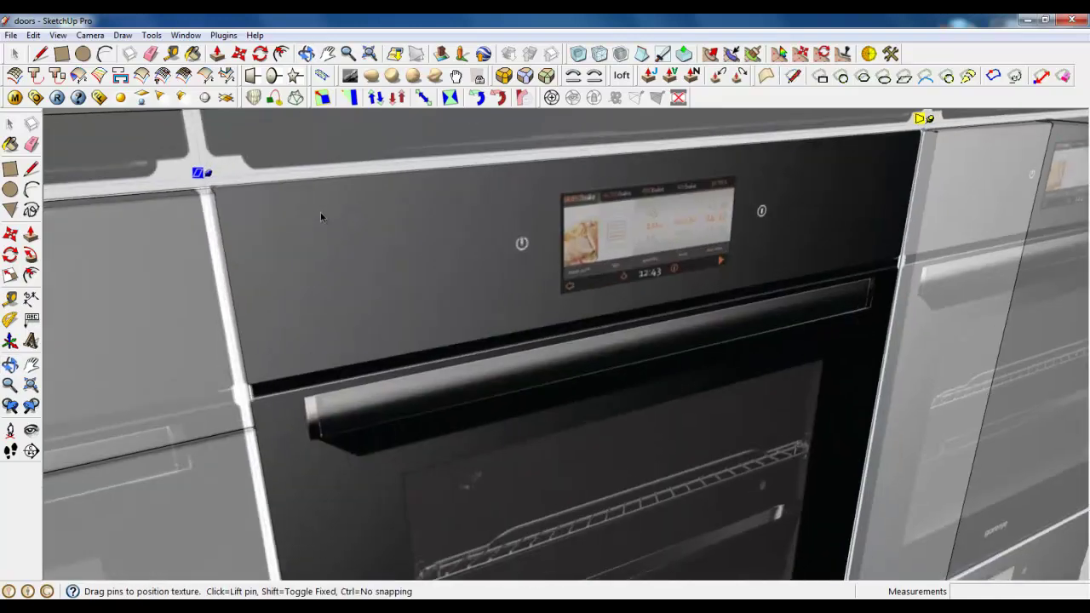
right_click(305, 216)
left_click(308, 214)
scroll(390, 247, "down", 6)
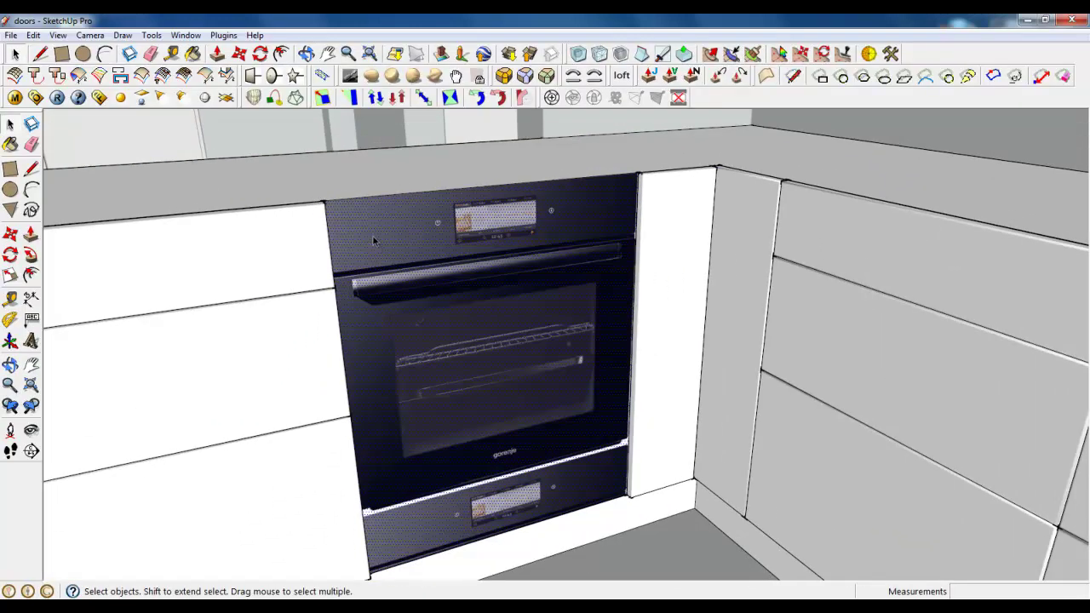
Group the oven-textured front and open that group for editing
left_click(373, 241)
right_click(373, 241)
left_click(421, 356)
double_click(417, 259)
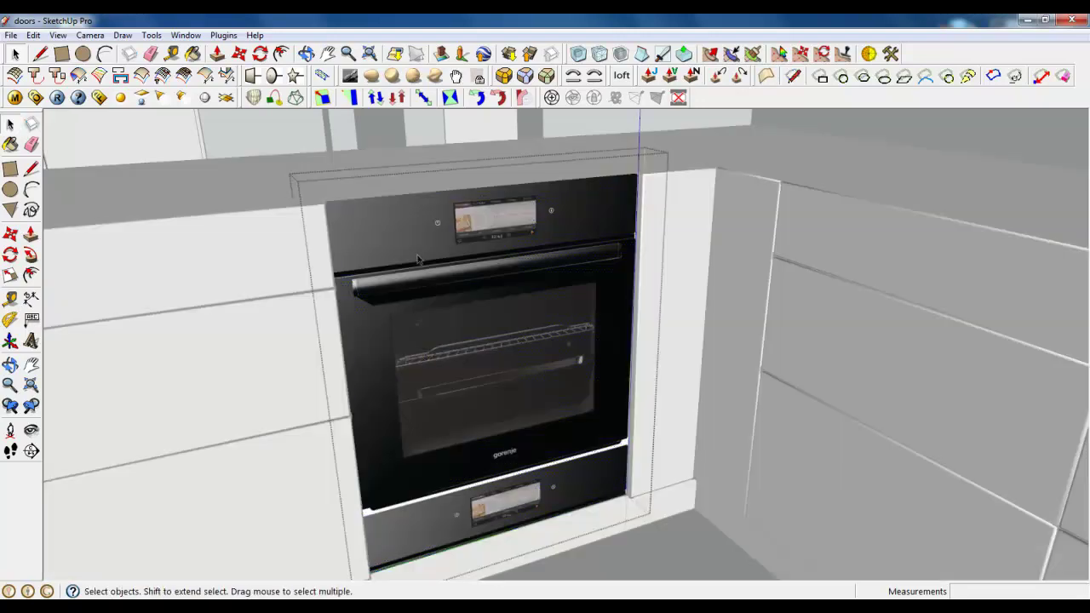
Draw a 600 mm line across the oven front along the lower edge of the control panel
left_click(40, 54)
scroll(361, 306, "up", 6)
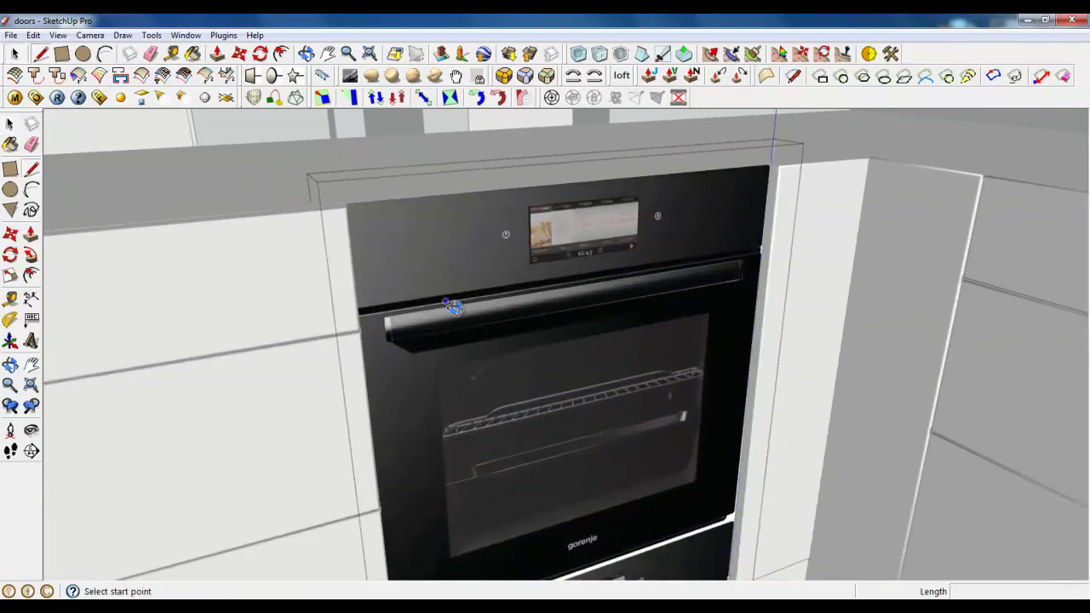
scroll(562, 299, "up", 2)
scroll(94, 226, "up", 3)
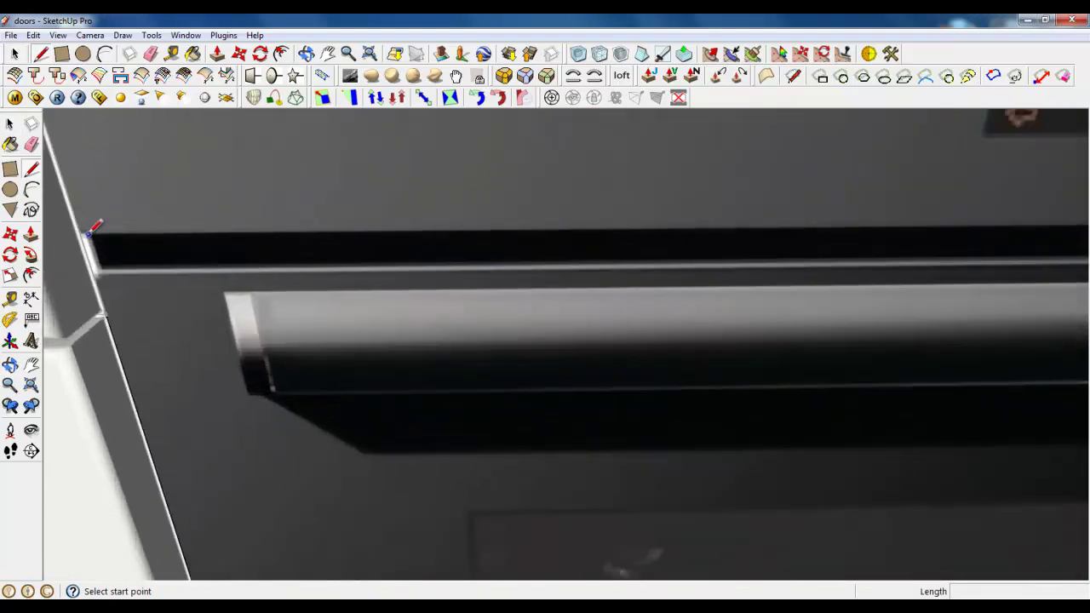
left_click(82, 231)
scroll(81, 255, "down", 5)
scroll(778, 267, "up", 4)
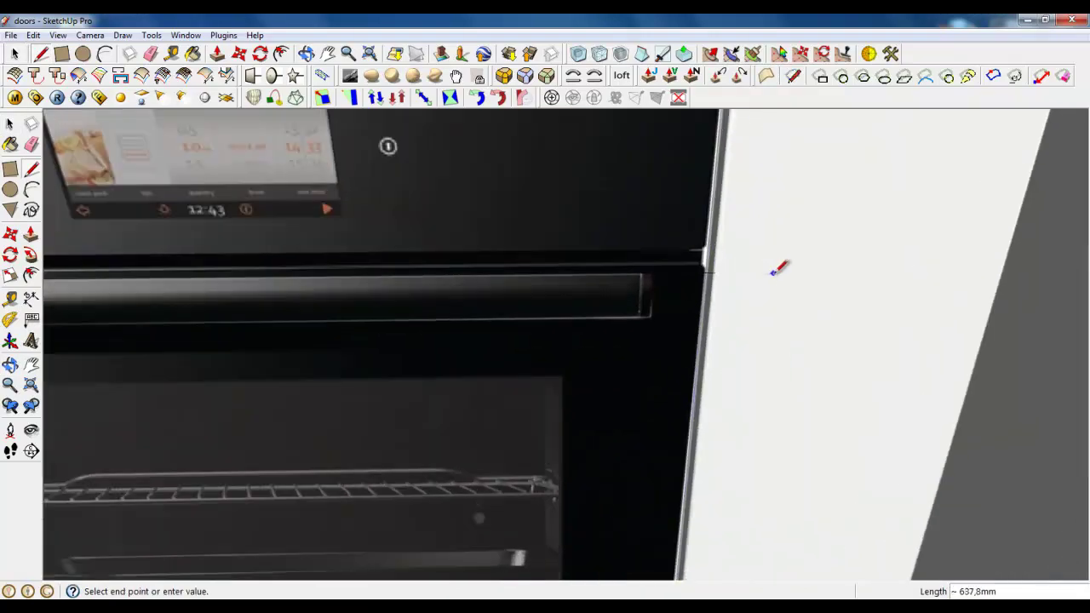
scroll(658, 223, "up", 1)
left_click(755, 253)
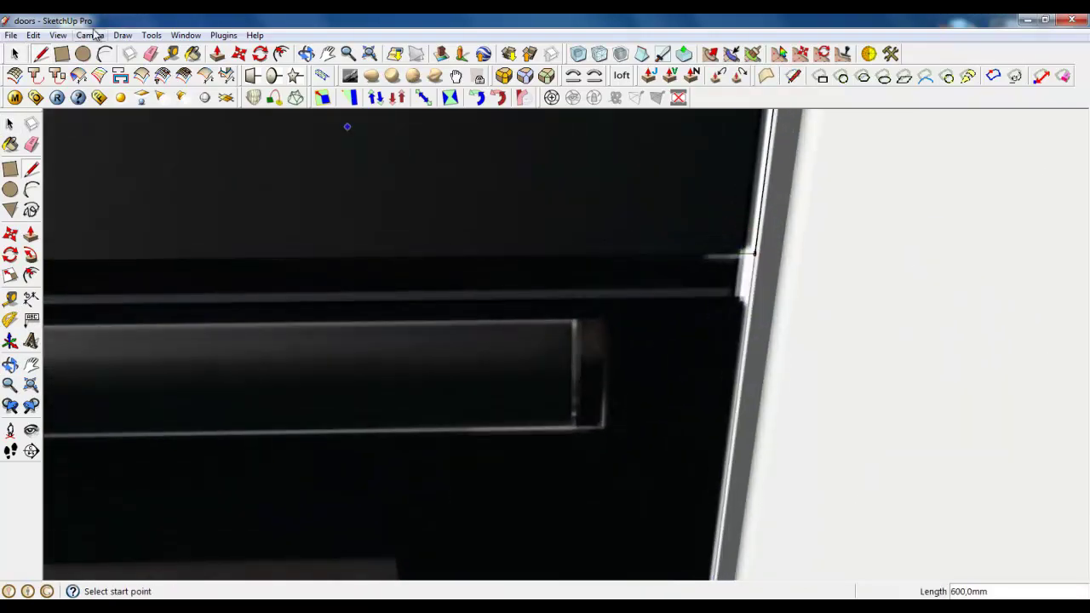
Copy the line below the control panel 11.8 mm down to the upper edge of the oven door
left_click(20, 55)
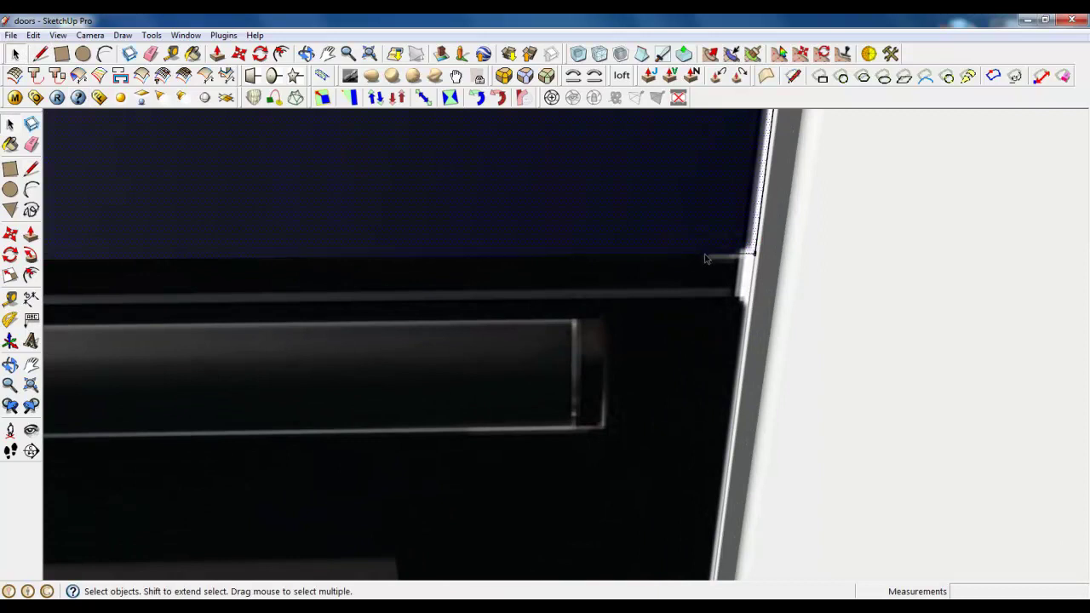
left_click(705, 258)
key("m")
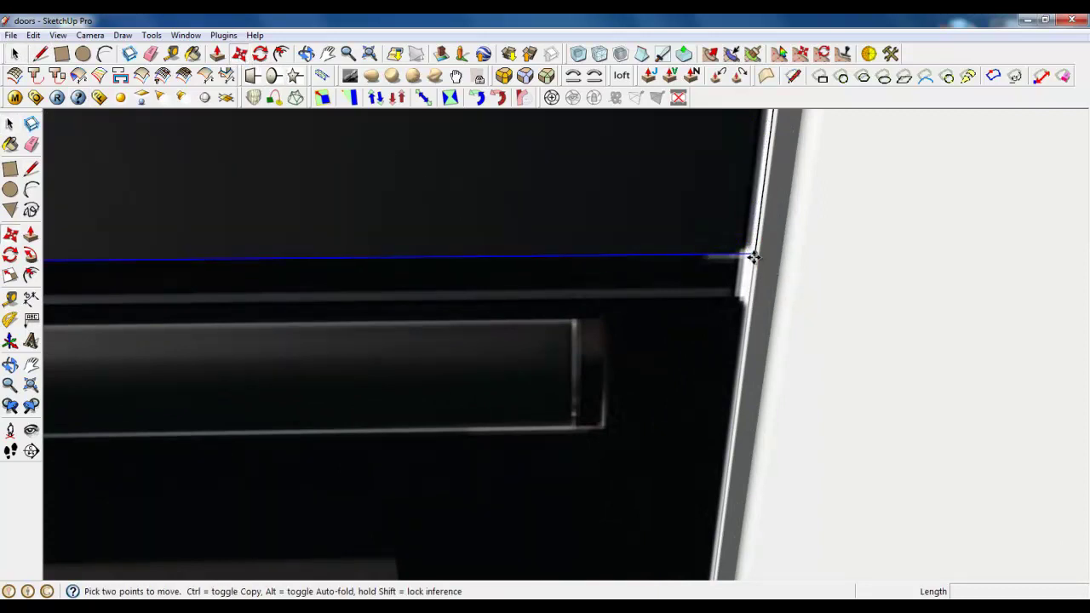
left_click(754, 256)
key("ctrl")
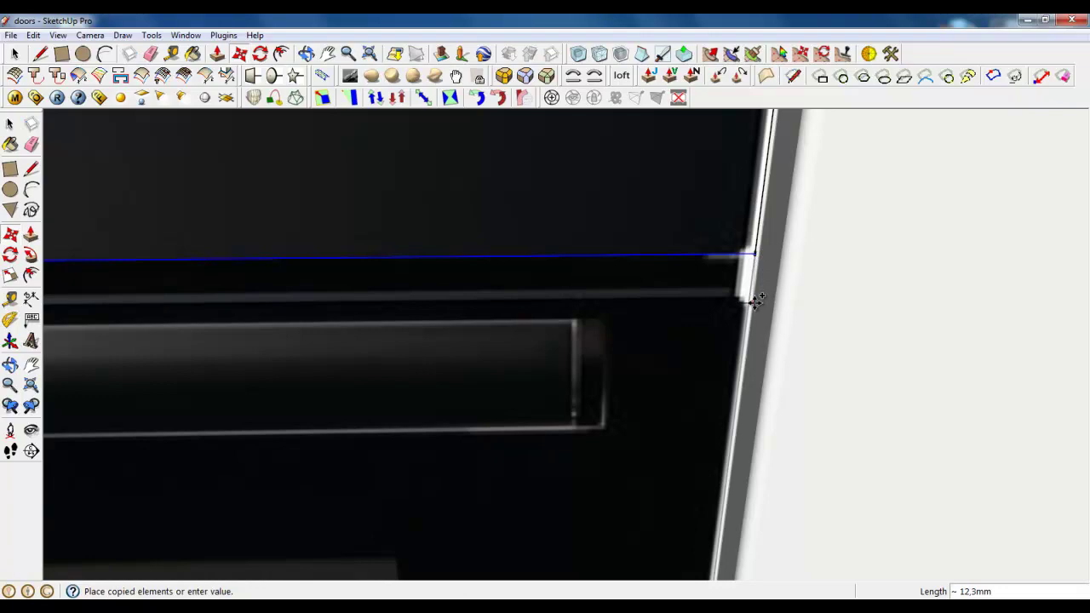
left_click(747, 300)
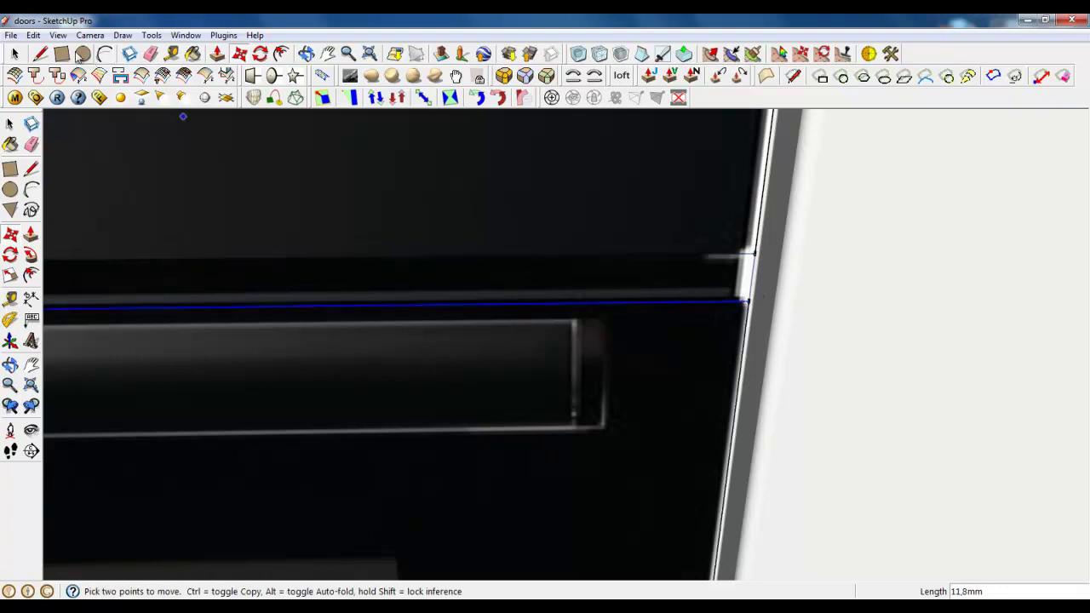
key("space")
left_click(674, 248)
left_click(703, 365)
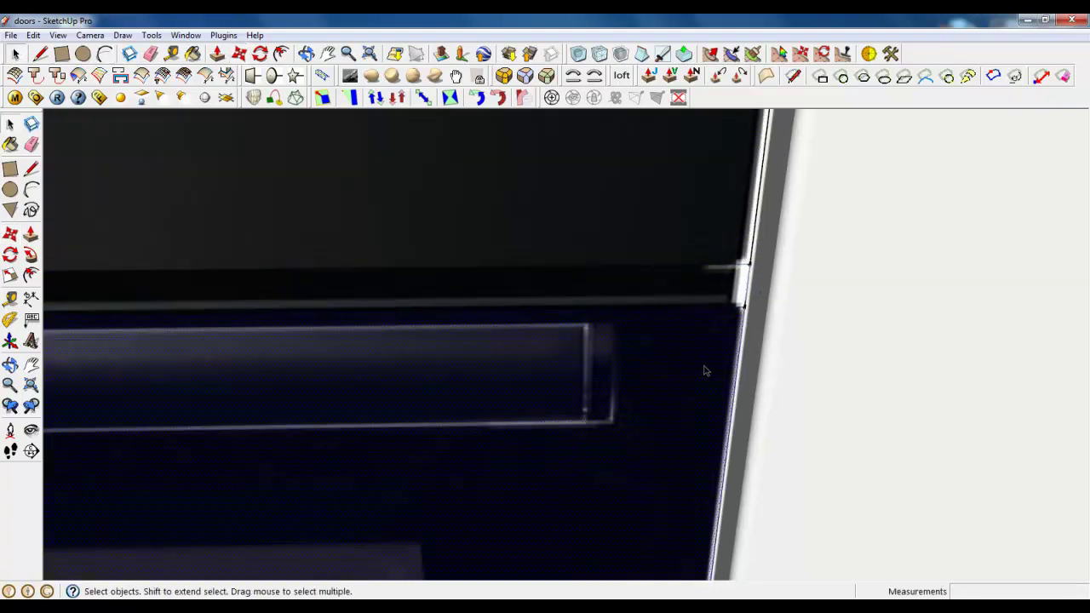
Draw a 600 mm line across the oven front along the lower edge of the oven door
scroll(703, 365, "down", 9)
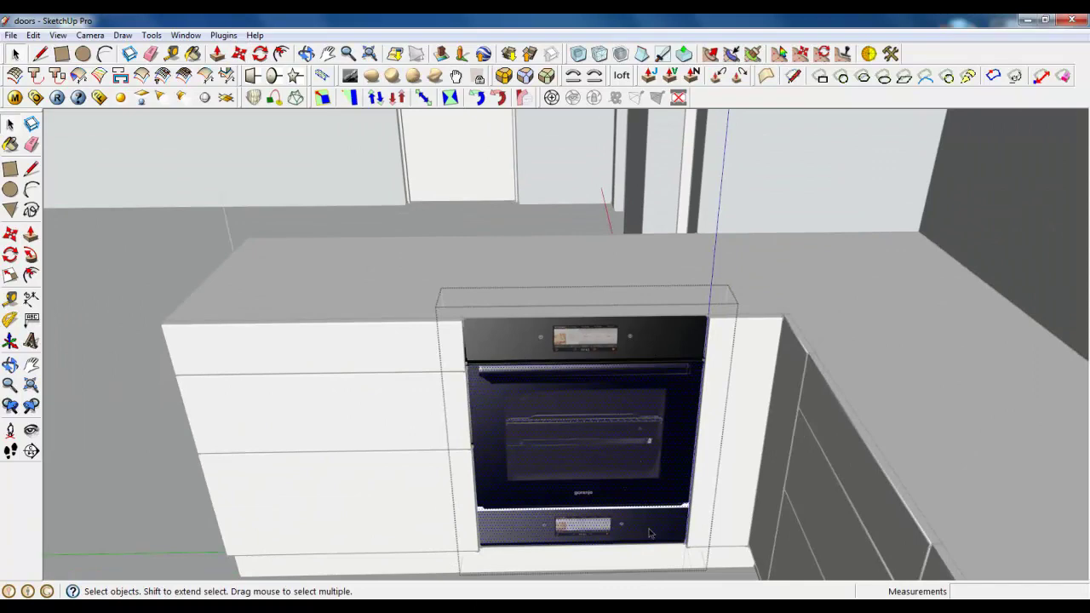
scroll(649, 533, "up", 5)
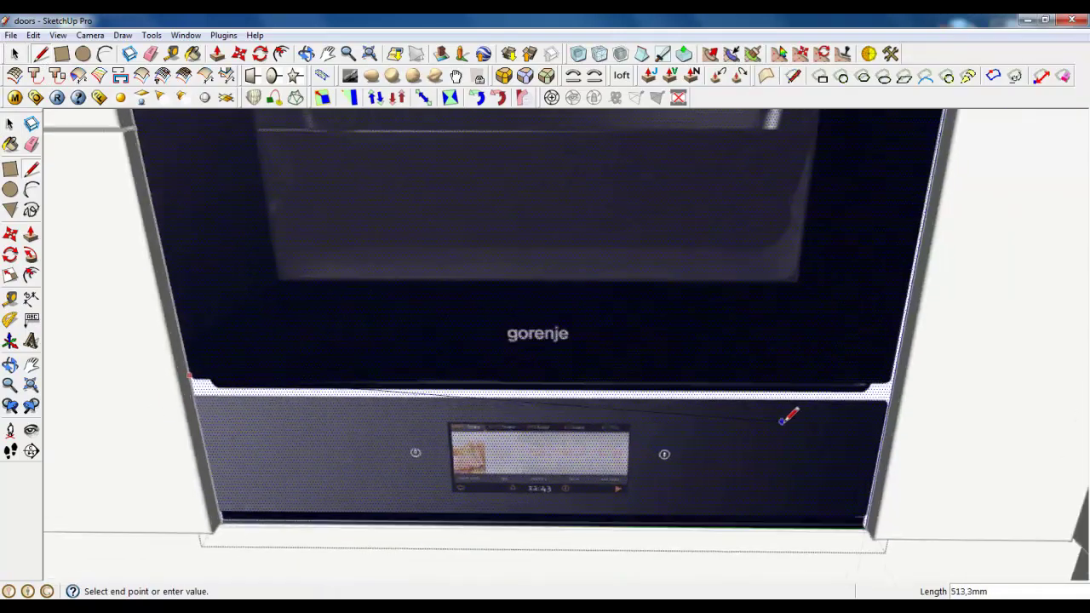
scroll(936, 351, "up", 6)
left_click(976, 343)
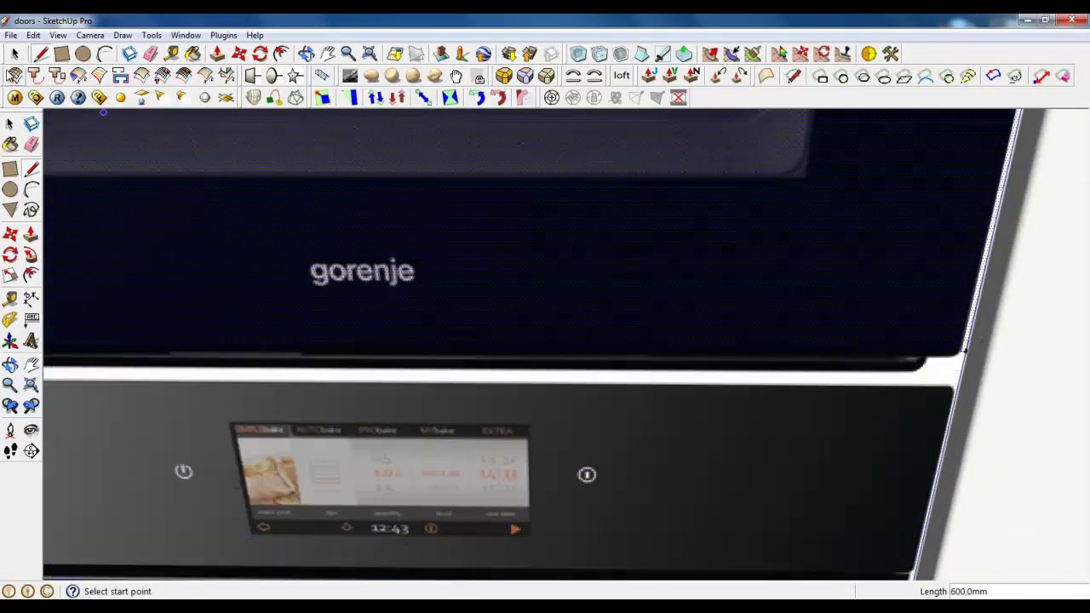
key("space")
Close the oven front group and explode it into loose geometry
scroll(249, 404, "down", 8)
right_click(222, 372)
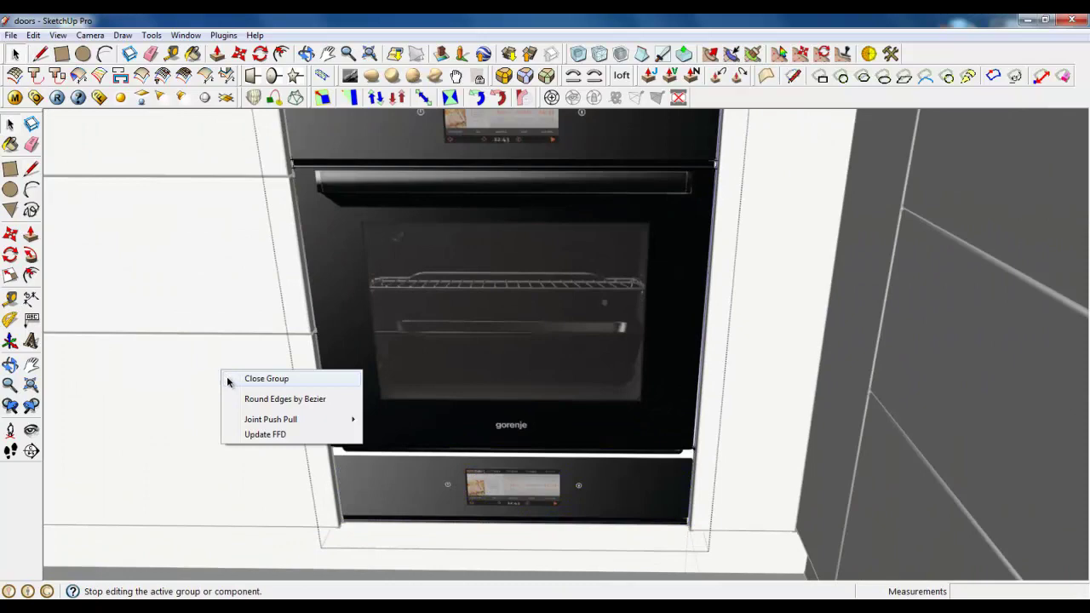
left_click(228, 382)
middle_click_drag(377, 468, 511, 392)
right_click(515, 377)
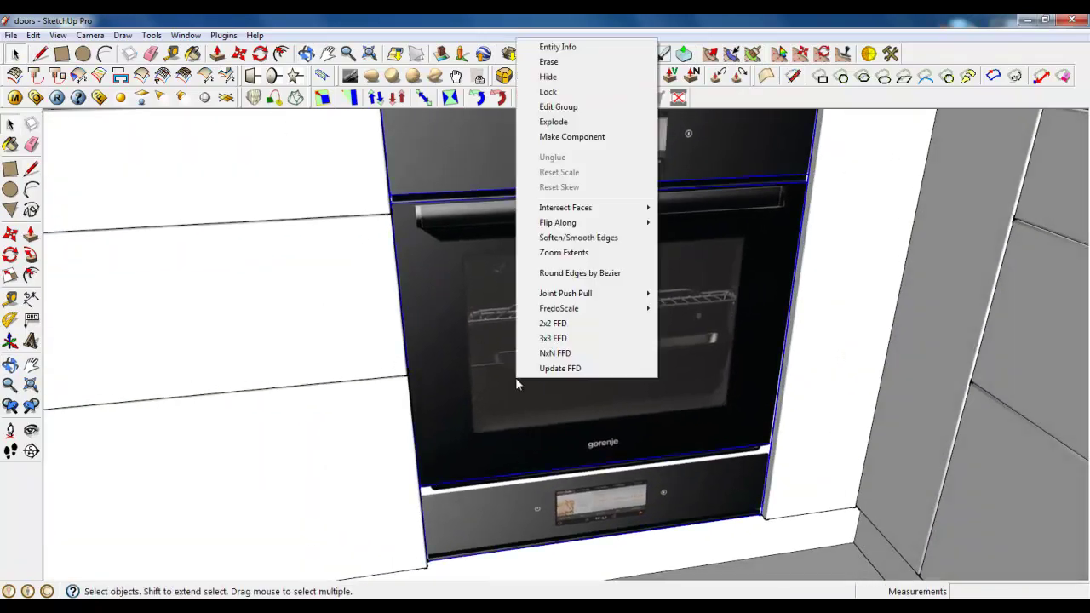
left_click(558, 121)
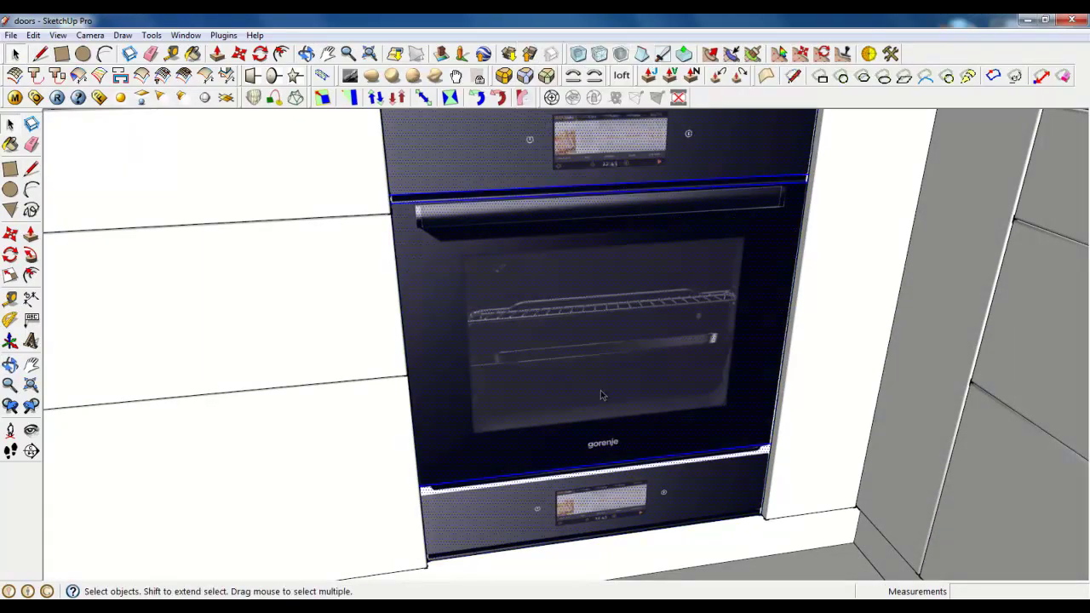
Group the oven's control panel and door faces, leaving out the panel below the door
left_click(634, 513, "shift")
right_click(618, 364)
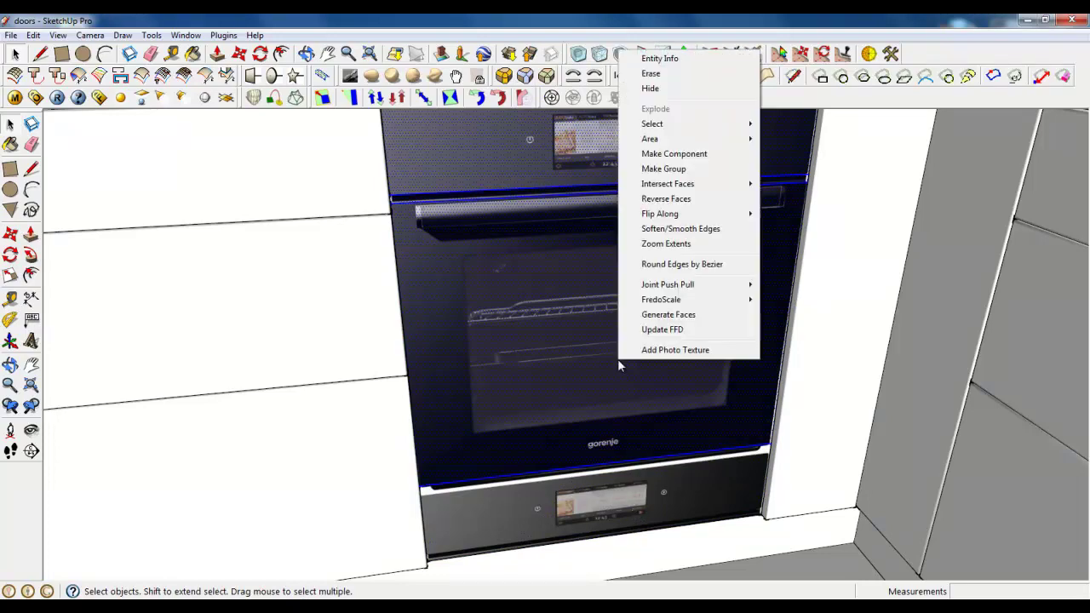
left_click(656, 170)
left_click(548, 336)
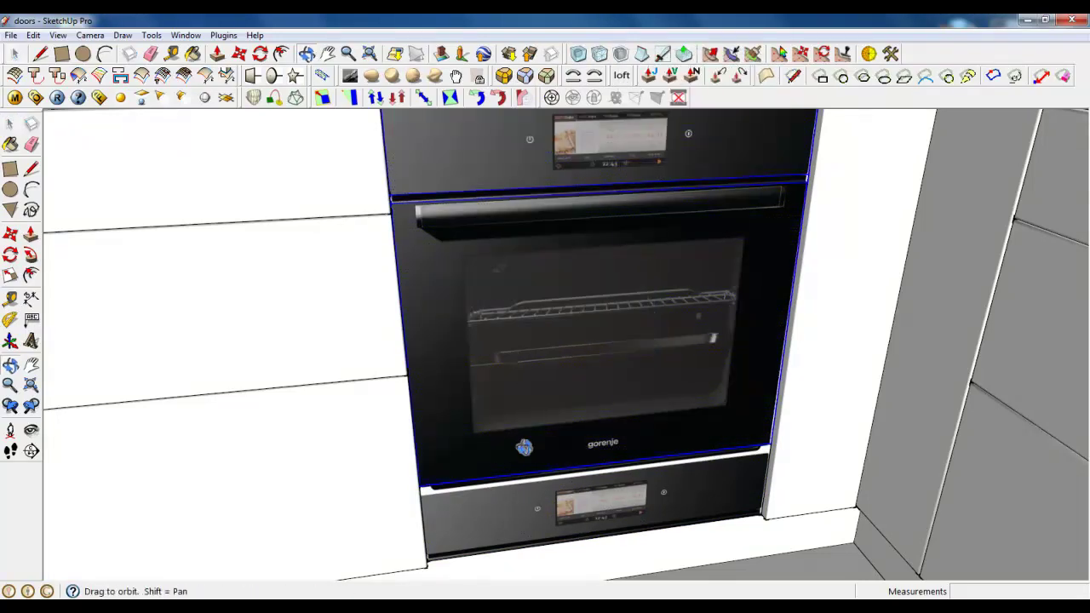
Offset the outline of the panel below the oven door inward by 1 mm
scroll(514, 479, "up", 5)
scroll(347, 440, "up", 3)
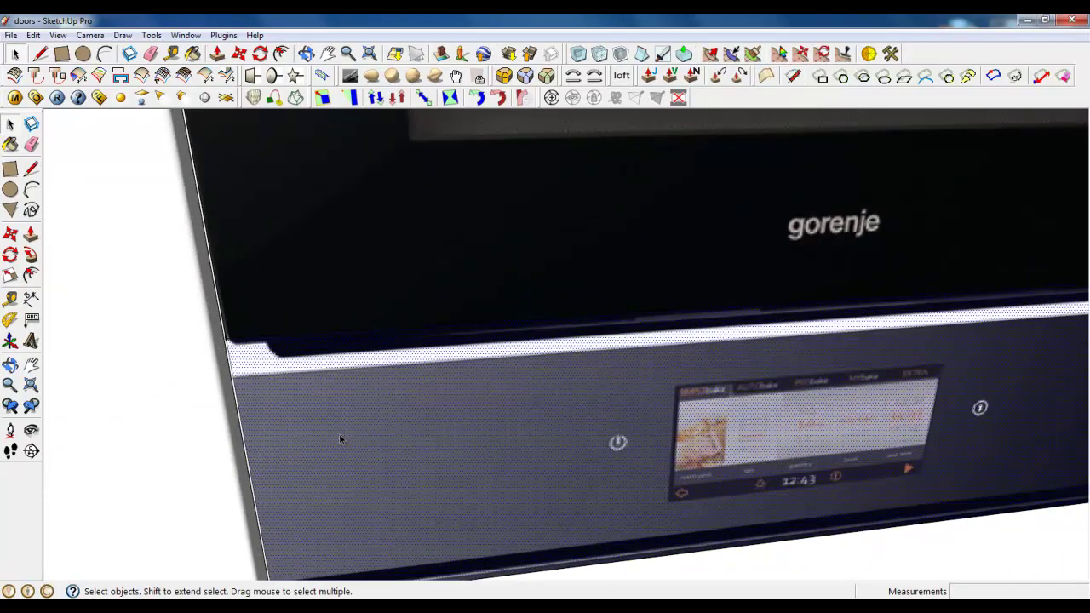
left_click(281, 53)
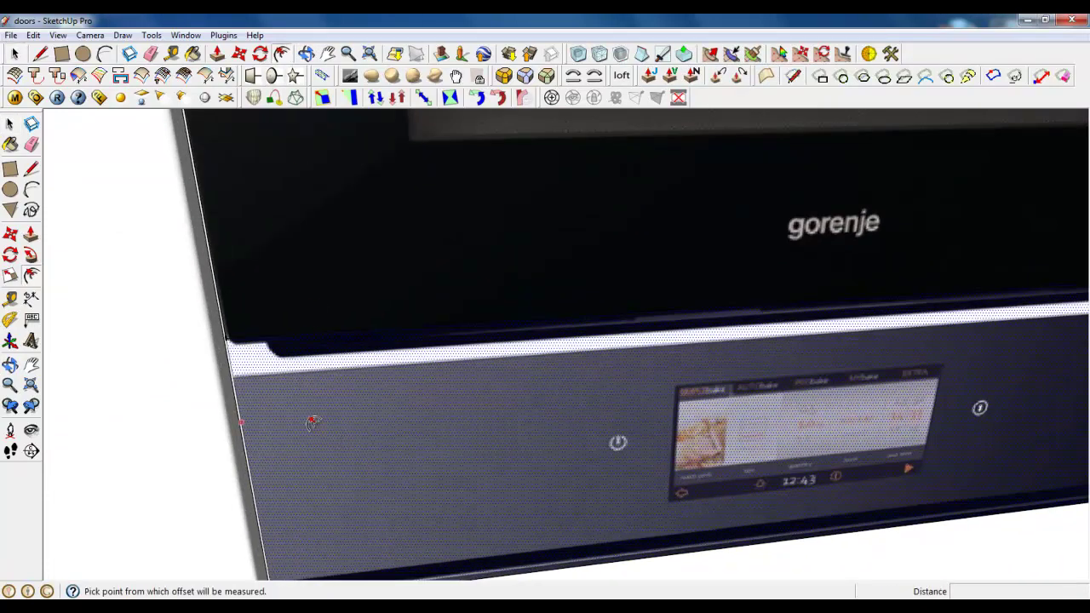
left_click(253, 396)
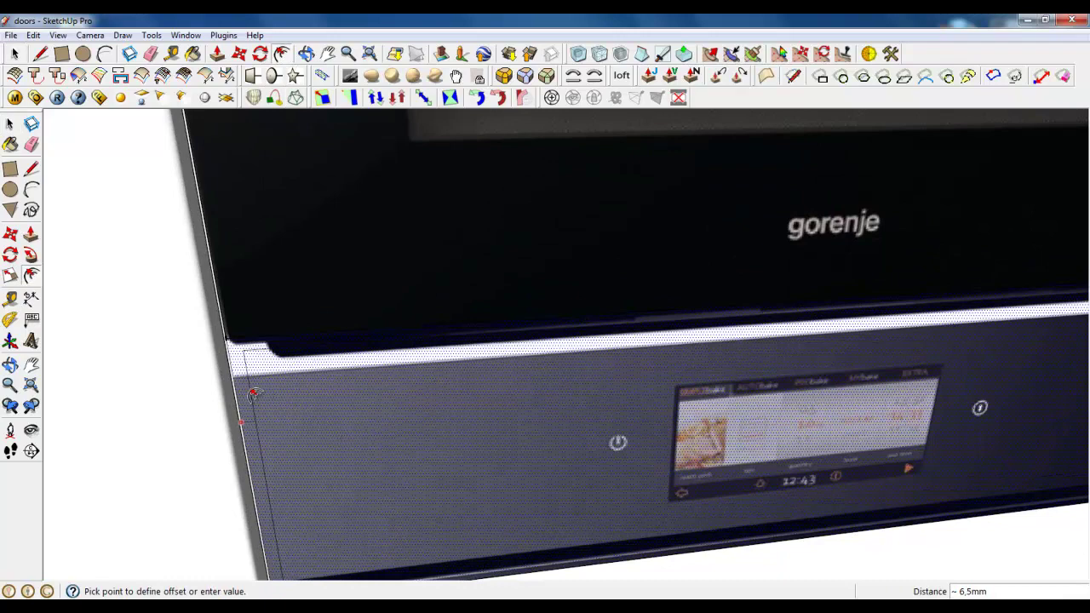
key("Return")
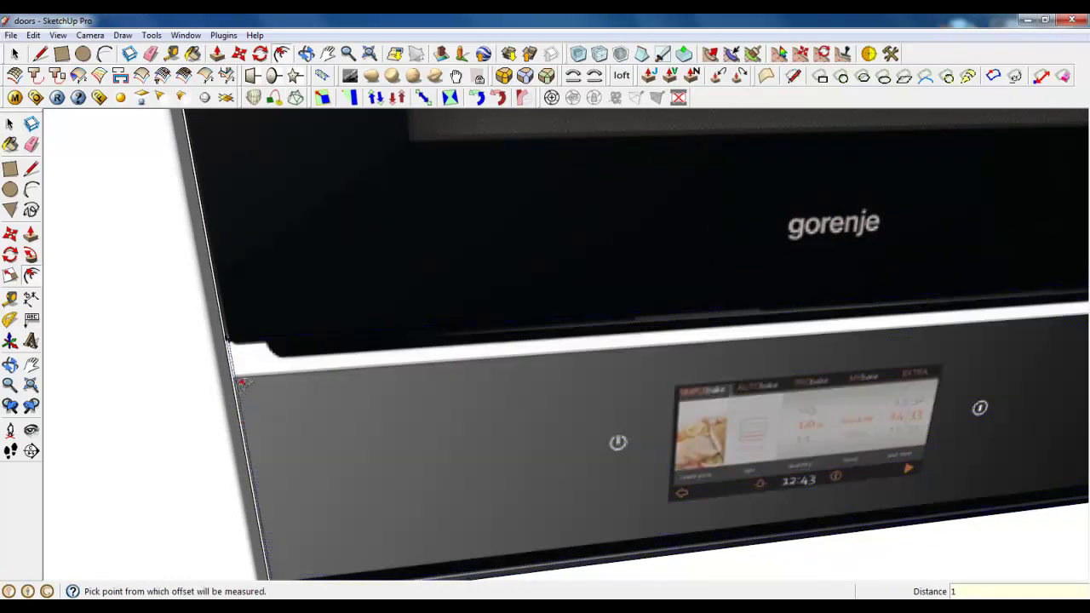
Group the inner face of the lower panel with its edges and open that group for editing
left_click(14, 54)
left_click(274, 378)
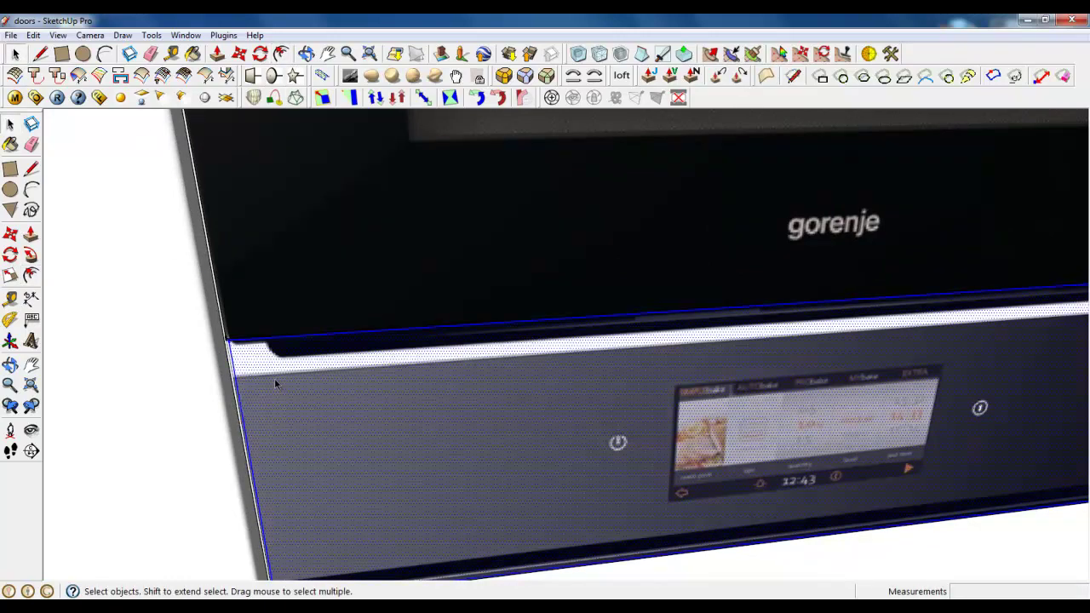
right_click(276, 381)
left_click(322, 189)
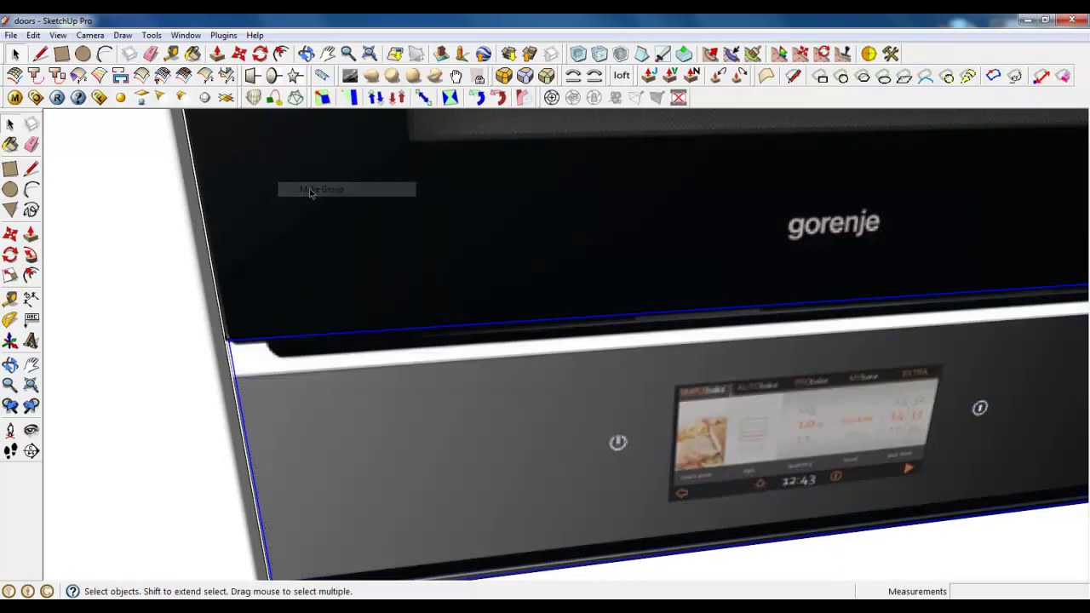
double_click(309, 404)
Extrude the lower panel face outward with Push/Pull to give the panel thickness
left_click(217, 53)
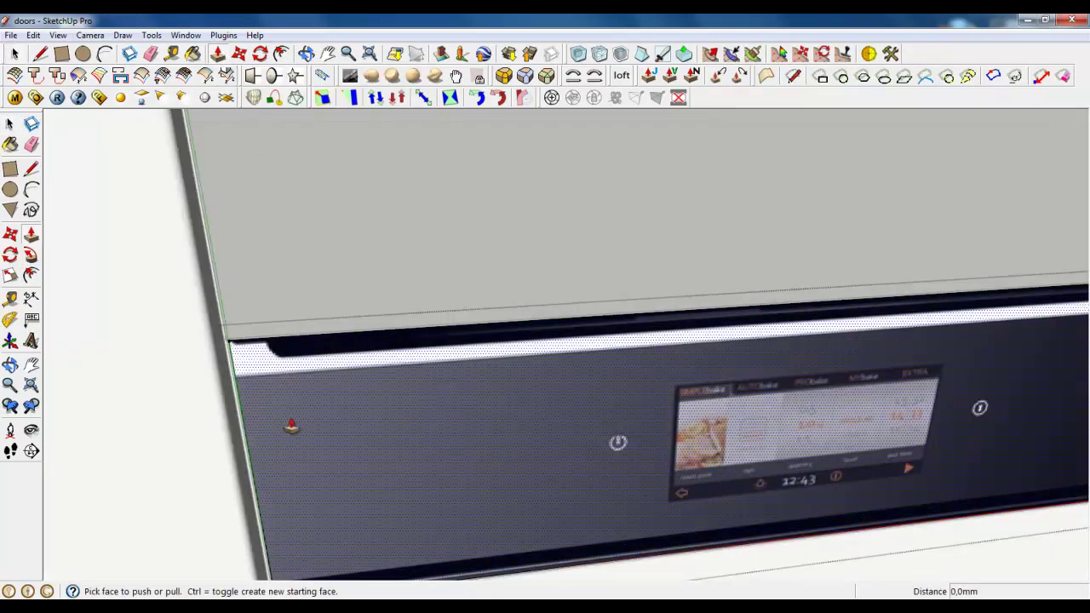
left_click(290, 424)
left_click(147, 371)
key("space")
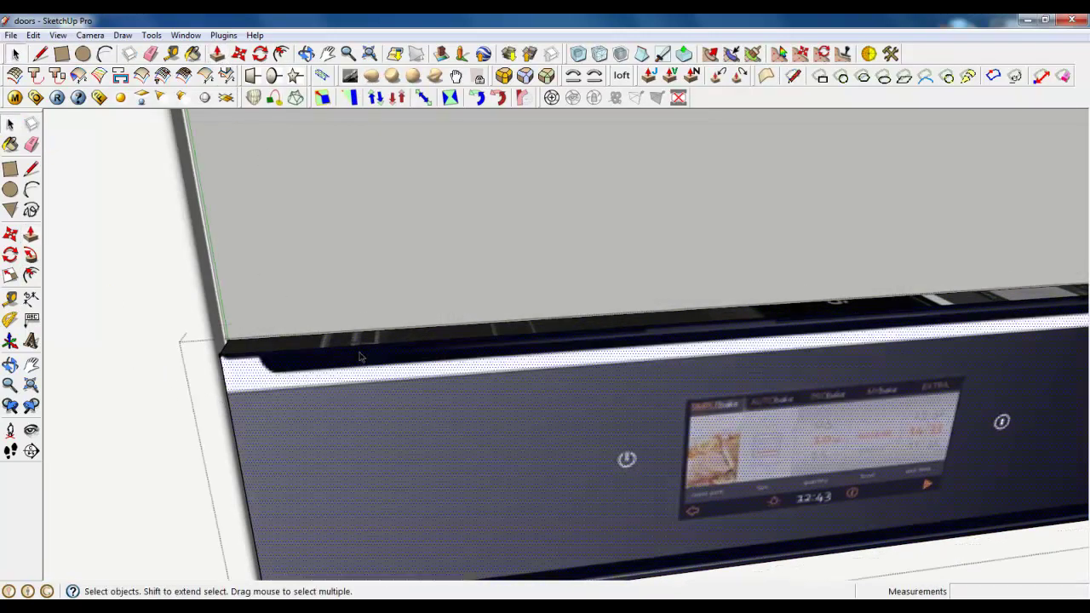
Round the lower panel's front edges with a 3 mm offset and 6 segments, and close its group
left_click(503, 95)
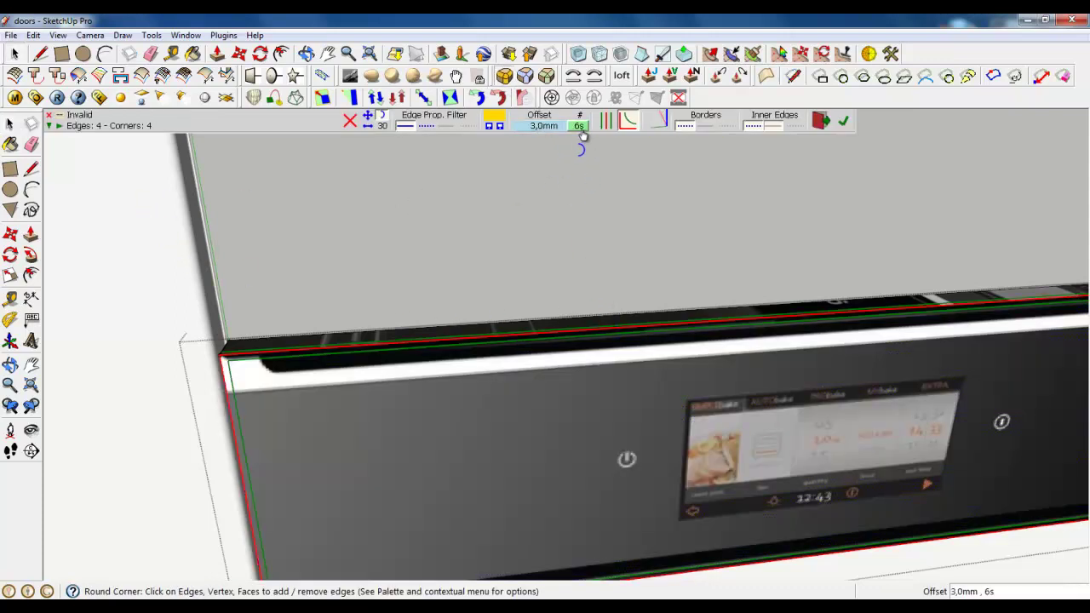
left_click(842, 121)
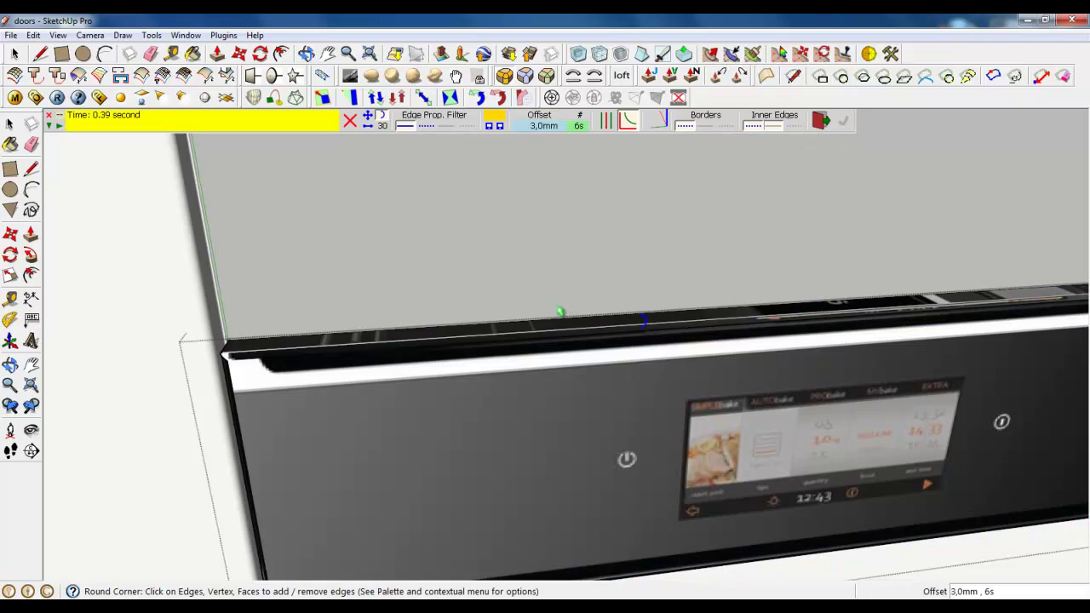
left_click(15, 54)
right_click(198, 318)
left_click(239, 326)
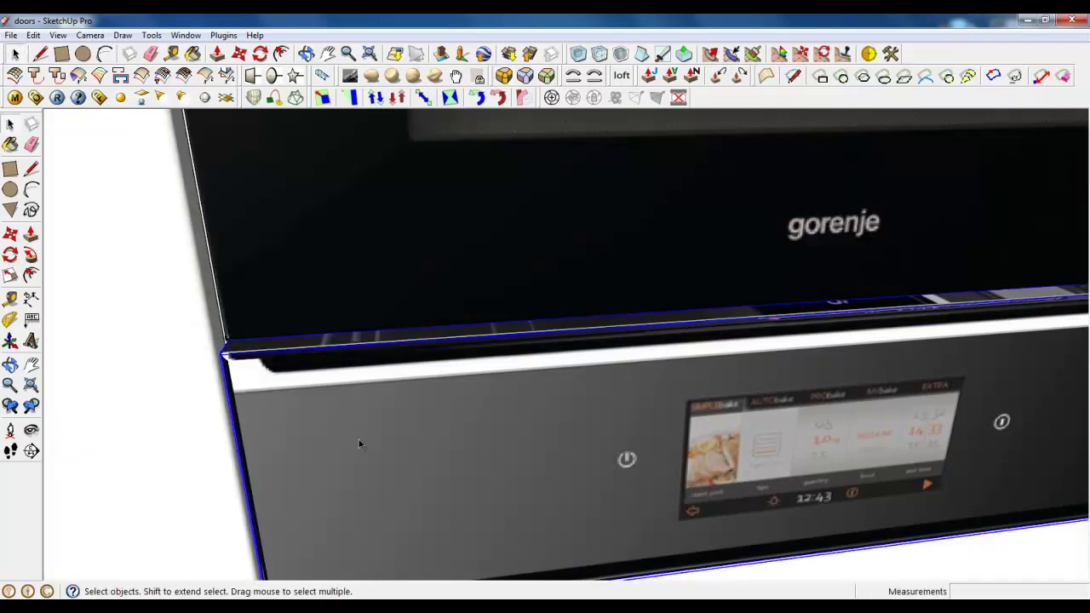
Paint the entire lower panel inside its group with the 0135_DarkGray material and close the group
scroll(359, 439, "down", 2)
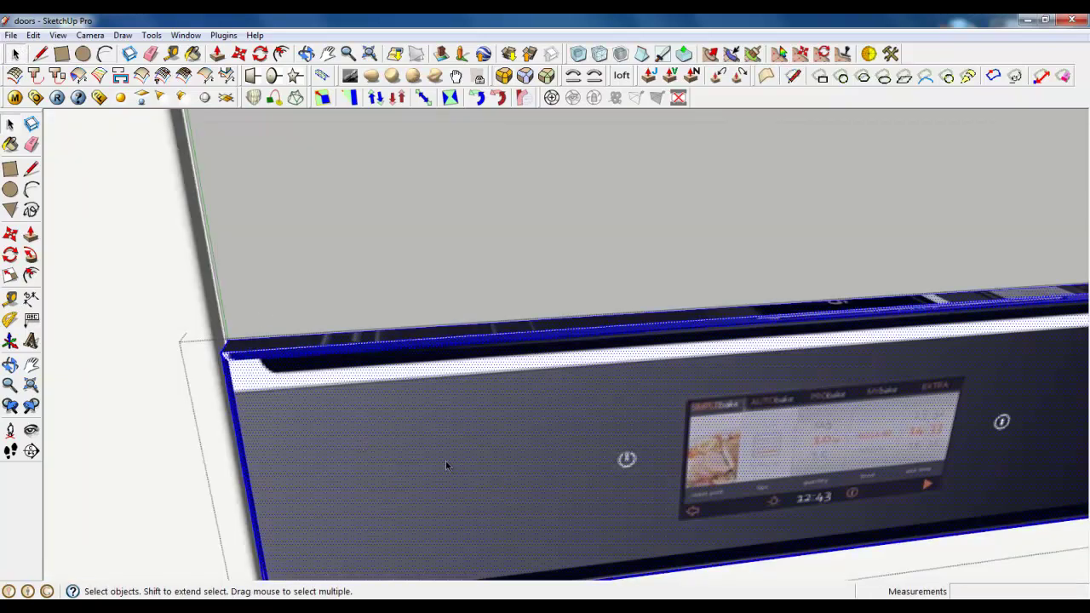
scroll(378, 449, "down", 2)
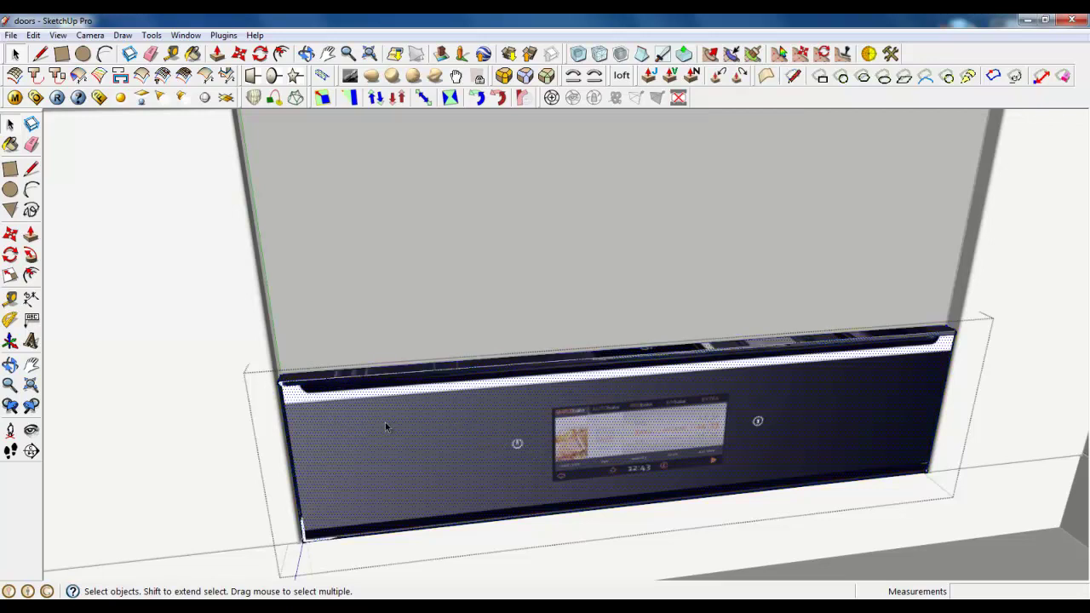
left_click(192, 53)
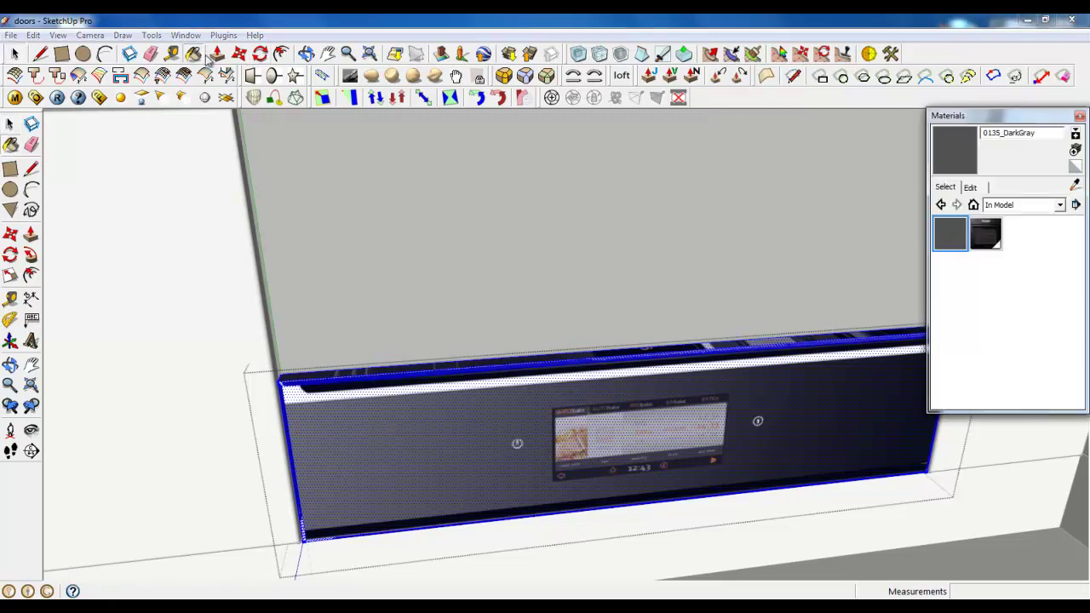
left_click(625, 370)
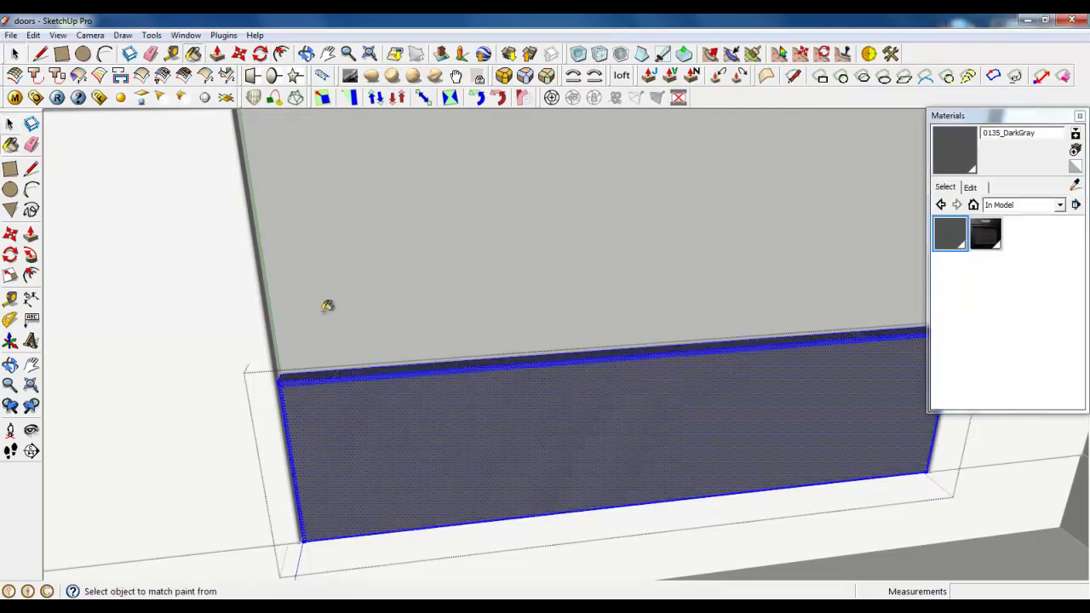
right_click(225, 252)
left_click(251, 263)
middle_click_drag(341, 281, 639, 382)
scroll(640, 382, "up", 1)
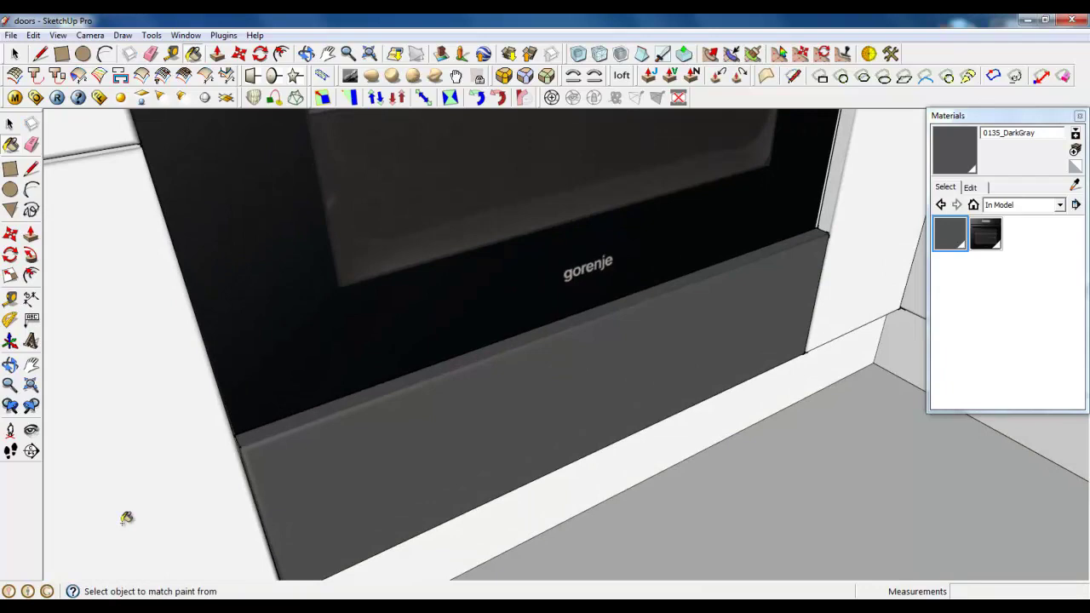
scroll(529, 469, "down", 5)
Open the oven group containing the control panel and door for editing
left_click(13, 54)
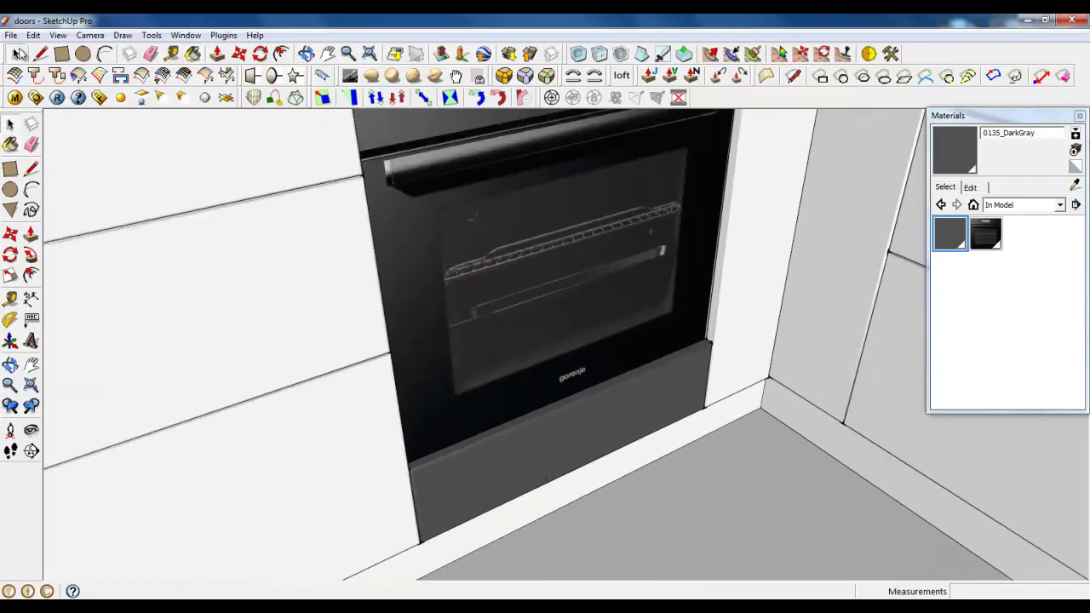
scroll(509, 477, "down", 3)
scroll(566, 407, "up", 4)
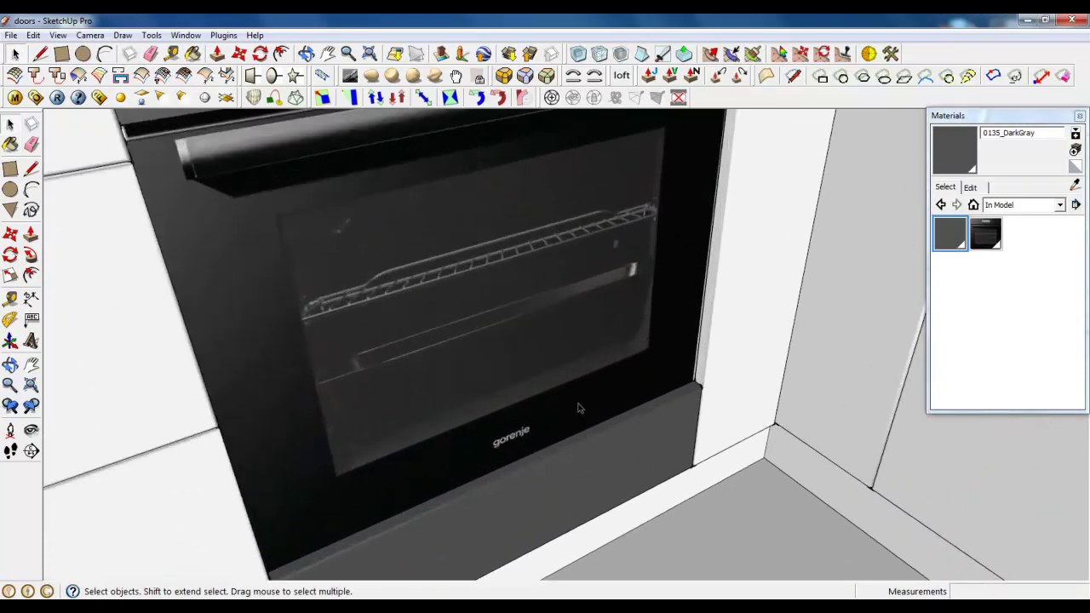
double_click(588, 375)
scroll(637, 441, "down", 3)
middle_click_drag(590, 439, 357, 324)
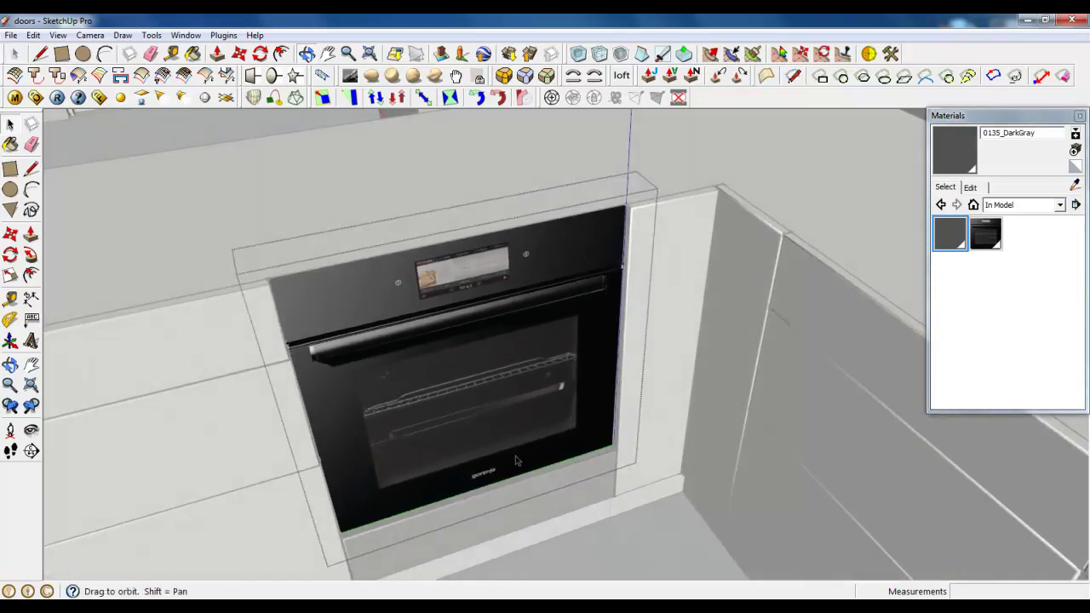
scroll(314, 304, "up", 3)
scroll(451, 237, "down", 2)
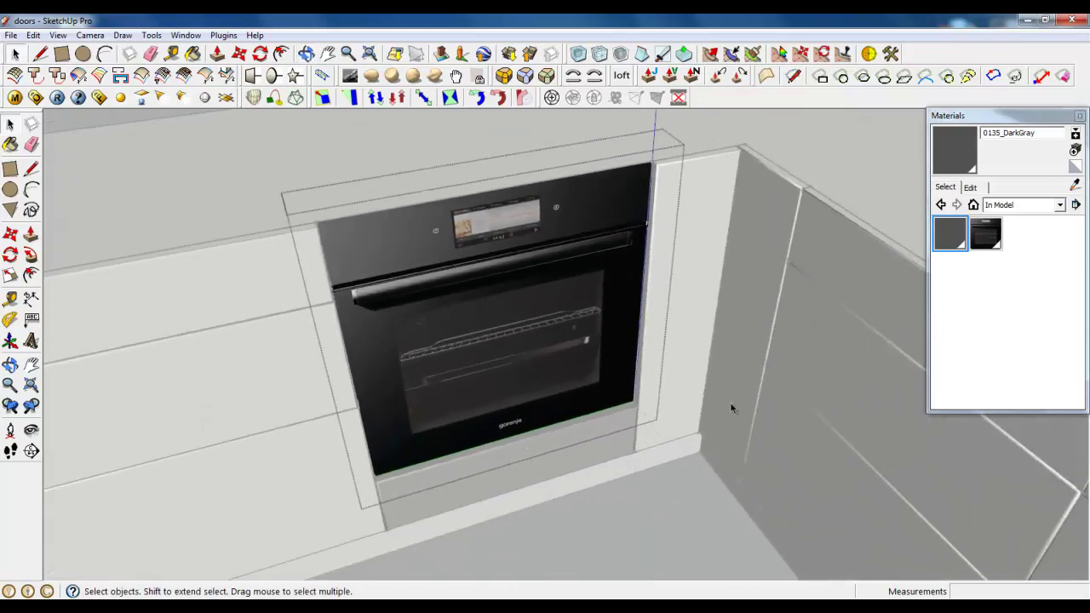
scroll(395, 231, "up", 4)
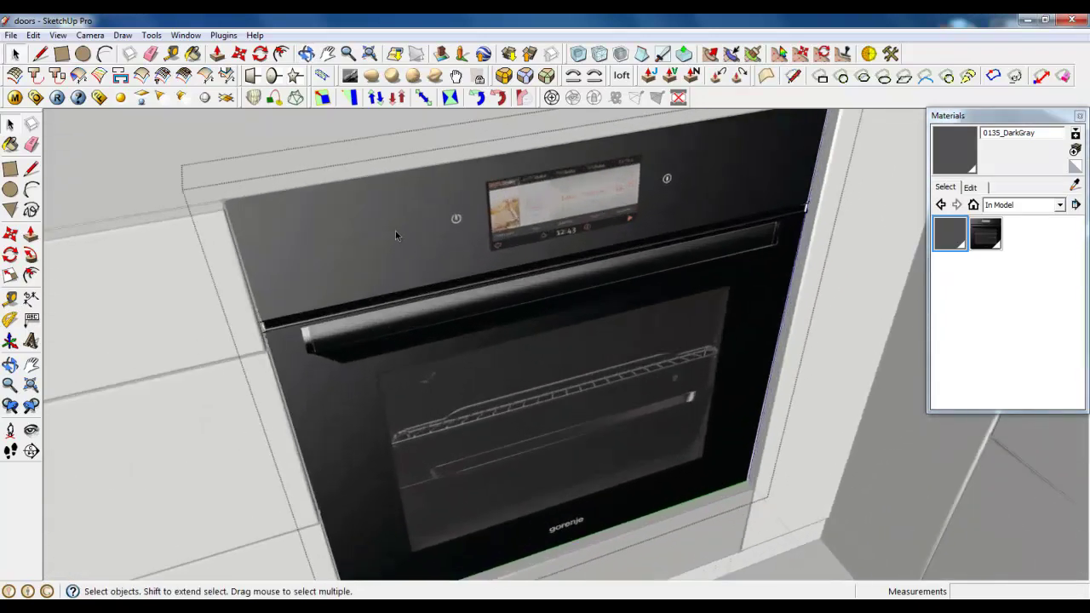
scroll(247, 264, "up", 3)
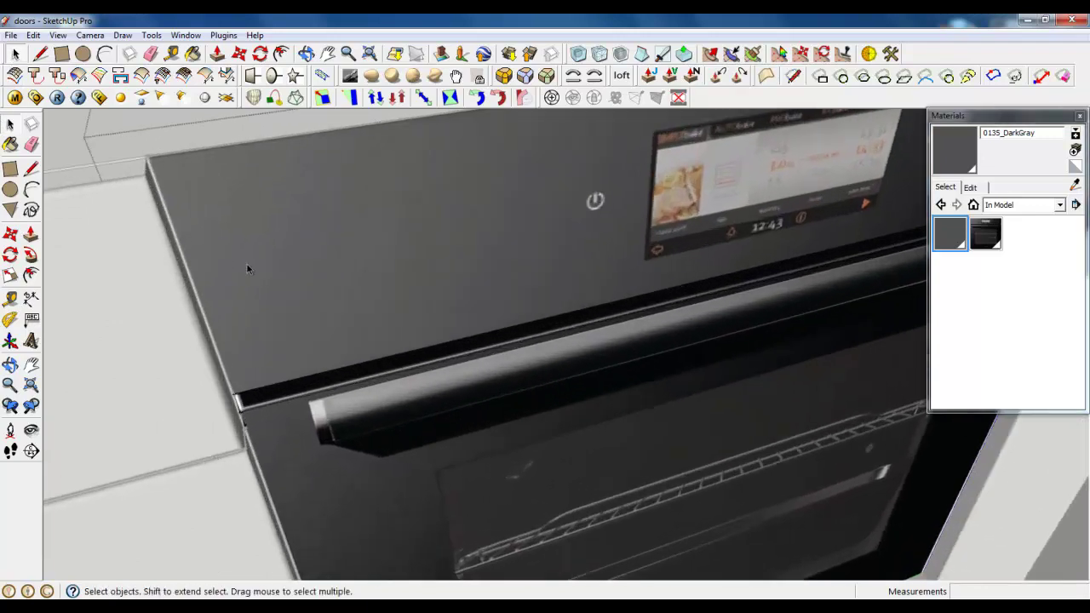
Extrude the control panel's front face 18 mm outward with Push/Pull
left_click(245, 325)
scroll(241, 177, "down", 3)
scroll(236, 292, "down", 3)
scroll(228, 302, "up", 3)
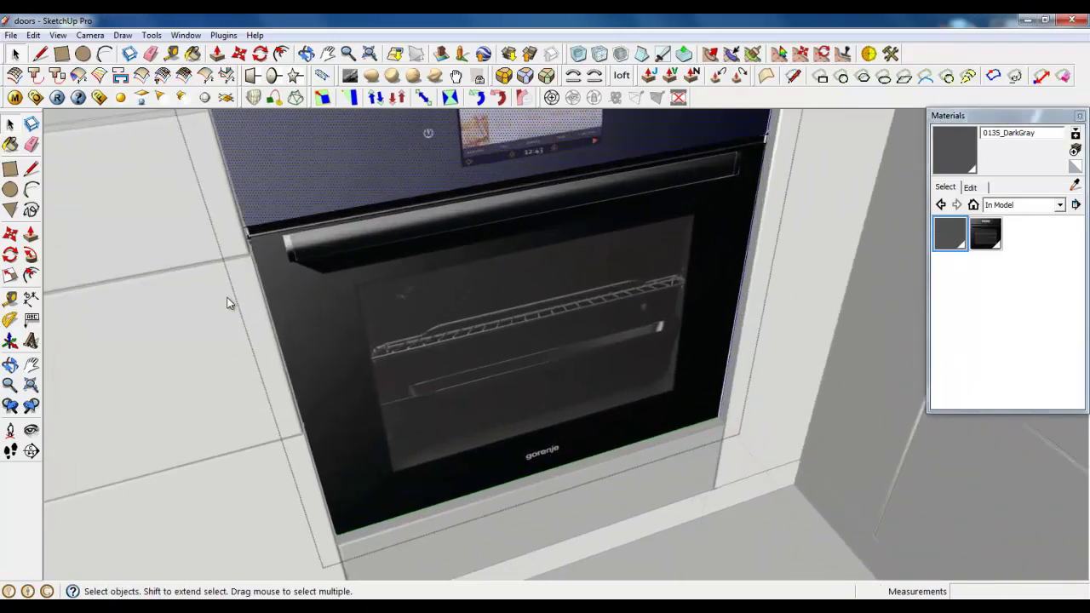
left_click(217, 53)
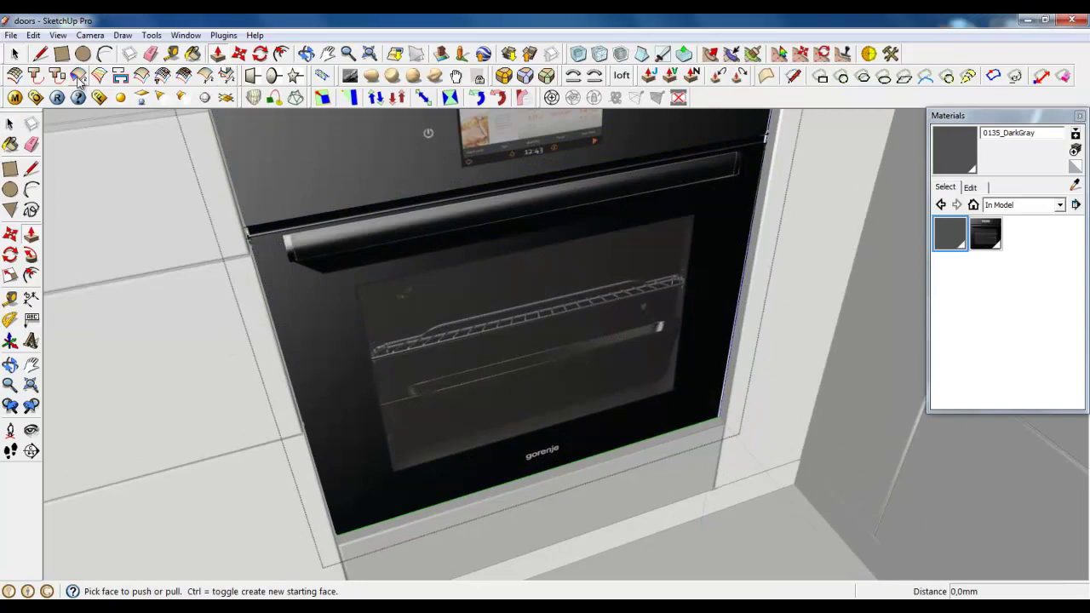
left_click_drag(276, 271, 226, 303)
scroll(346, 375, "down", 2)
scroll(235, 234, "up", 3)
left_click_drag(294, 252, 271, 269)
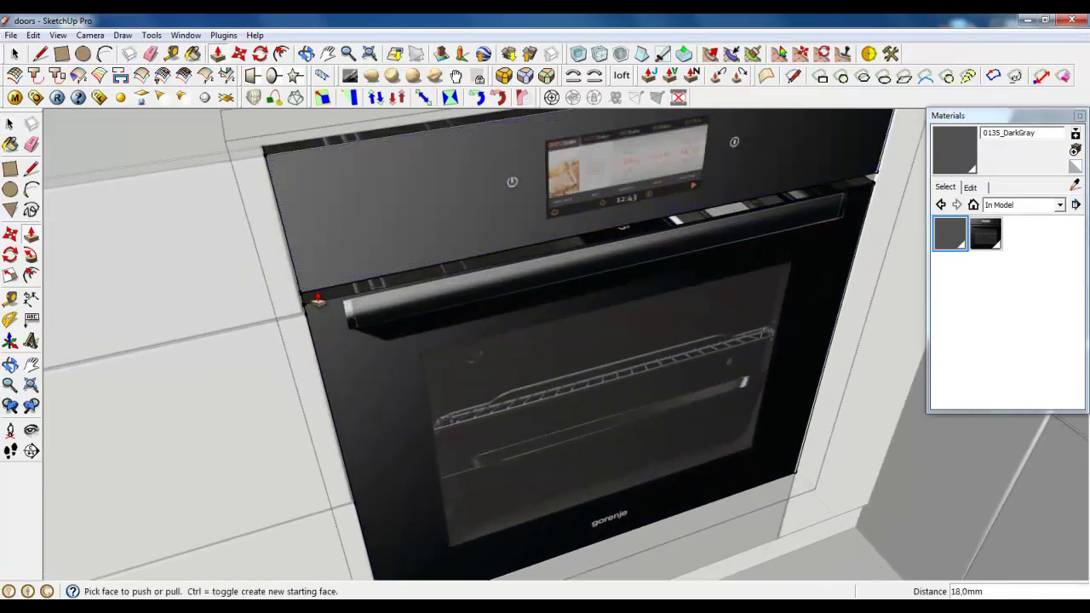
Adjust the narrow face between the control panel and the door by about 0.3 mm with Push/Pull
scroll(319, 301, "up", 3)
middle_click_drag(318, 301, 290, 153)
middle_click_drag(322, 319, 338, 301)
scroll(338, 302, "up", 3)
mouse_move(315, 249)
left_mouse_down()
mouse_move(309, 294)
mouse_move(311, 246)
left_mouse_up()
middle_click_drag(311, 246, 338, 306)
scroll(338, 307, "down", 4)
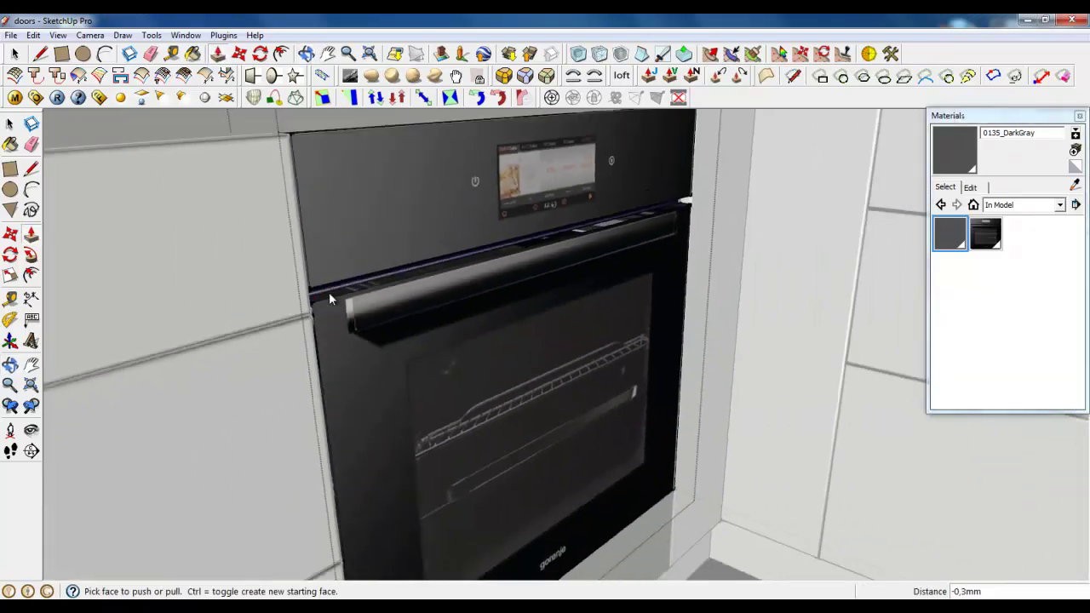
left_click(15, 55)
middle_click_drag(442, 142, 333, 207)
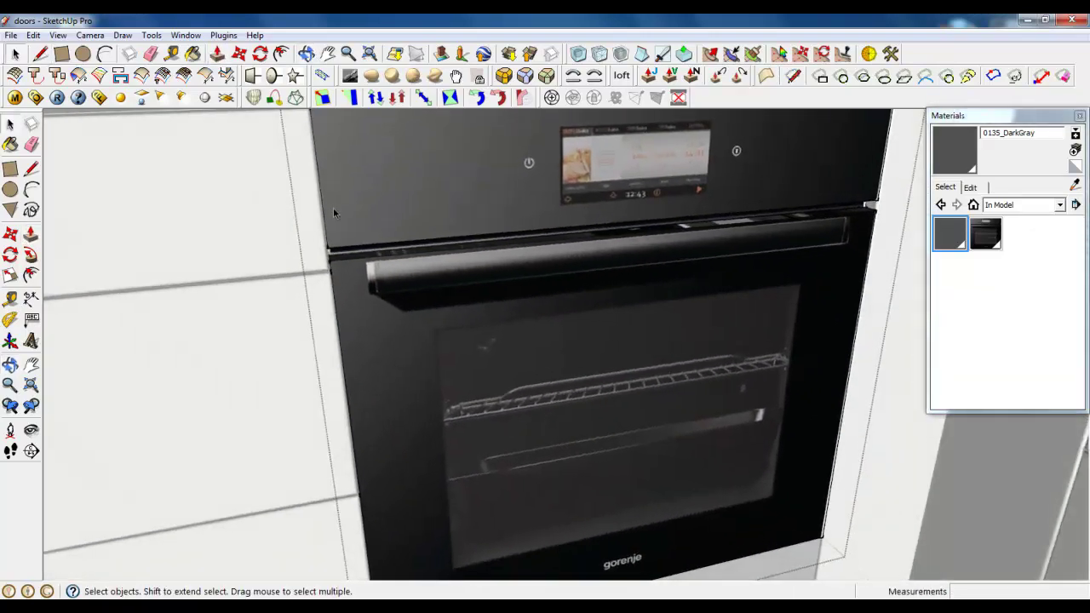
Trace the display on the control panel with a rectangle of about 159 by 74 mm
scroll(333, 207, "down", 2)
scroll(524, 170, "up", 4)
scroll(492, 167, "up", 3)
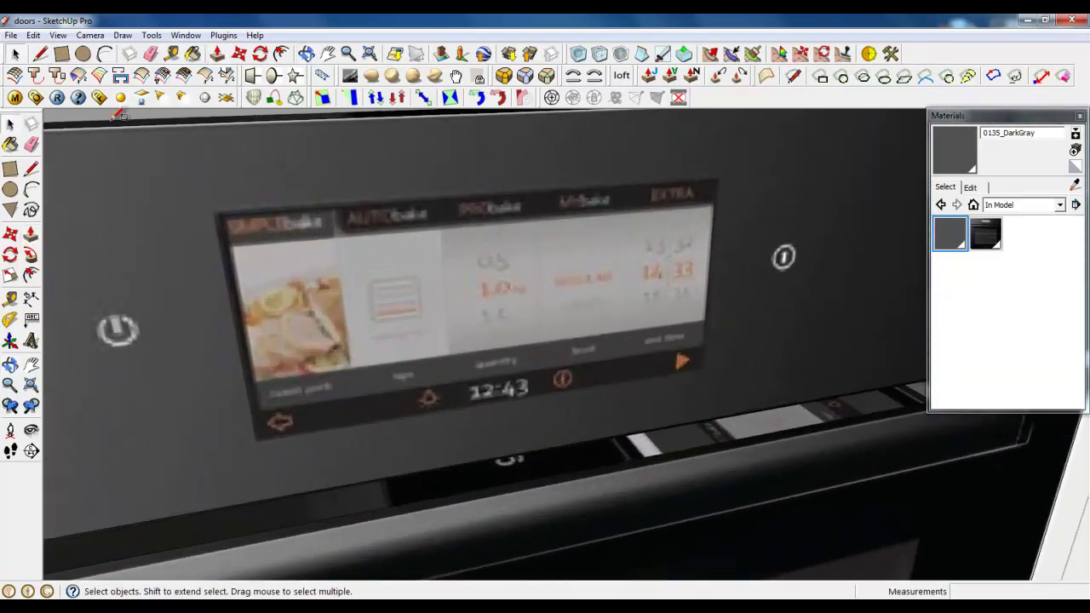
left_click(62, 54)
middle_click_drag(255, 349, 232, 196)
left_click(225, 184)
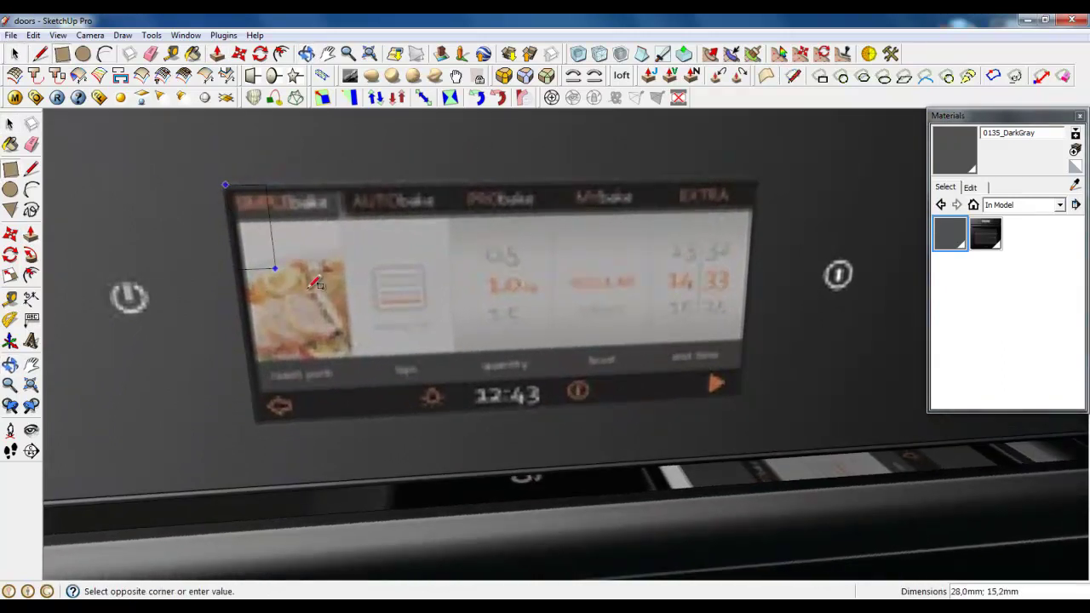
left_click(739, 394)
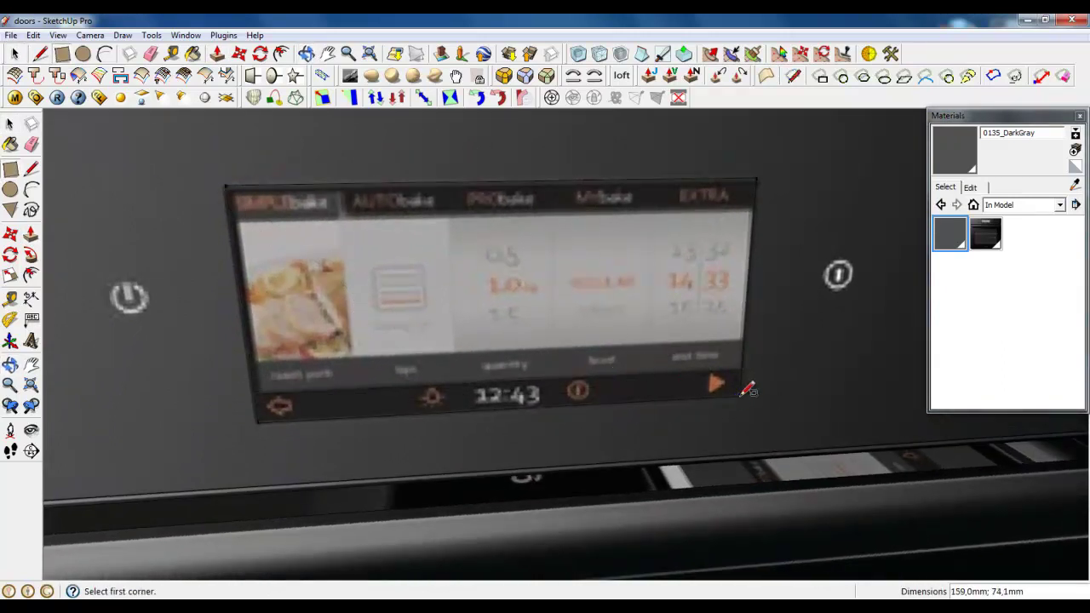
Recess the traced display face slightly into the control panel with Push/Pull
middle_click_drag(742, 383, 275, 178)
left_click(218, 55)
scroll(674, 325, "down", 3)
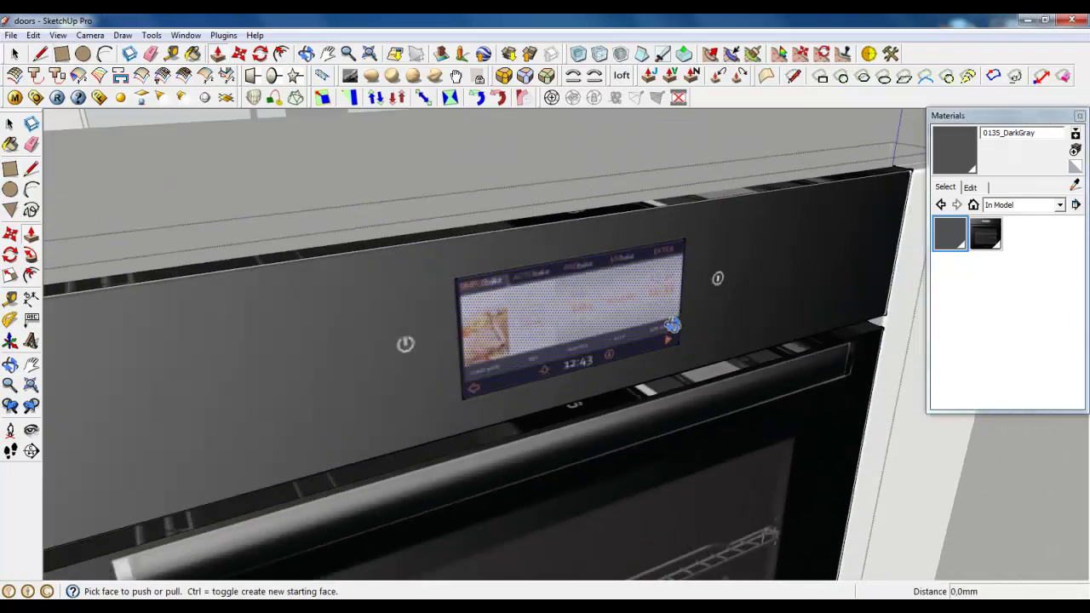
middle_click_drag(674, 327, 577, 389)
scroll(666, 354, "up", 5)
left_click(667, 356)
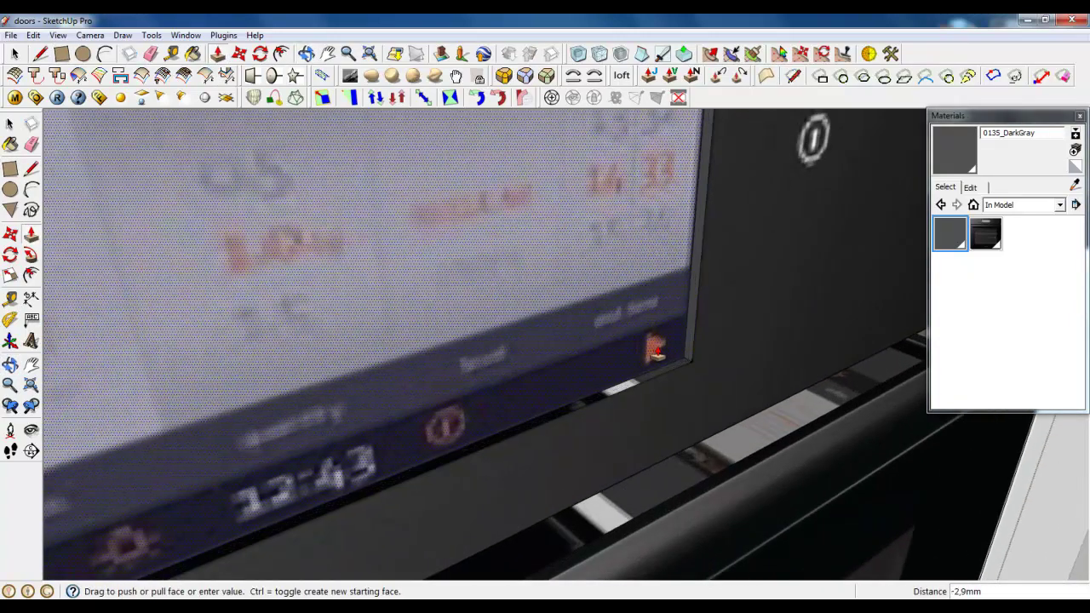
left_click(643, 346)
key("space")
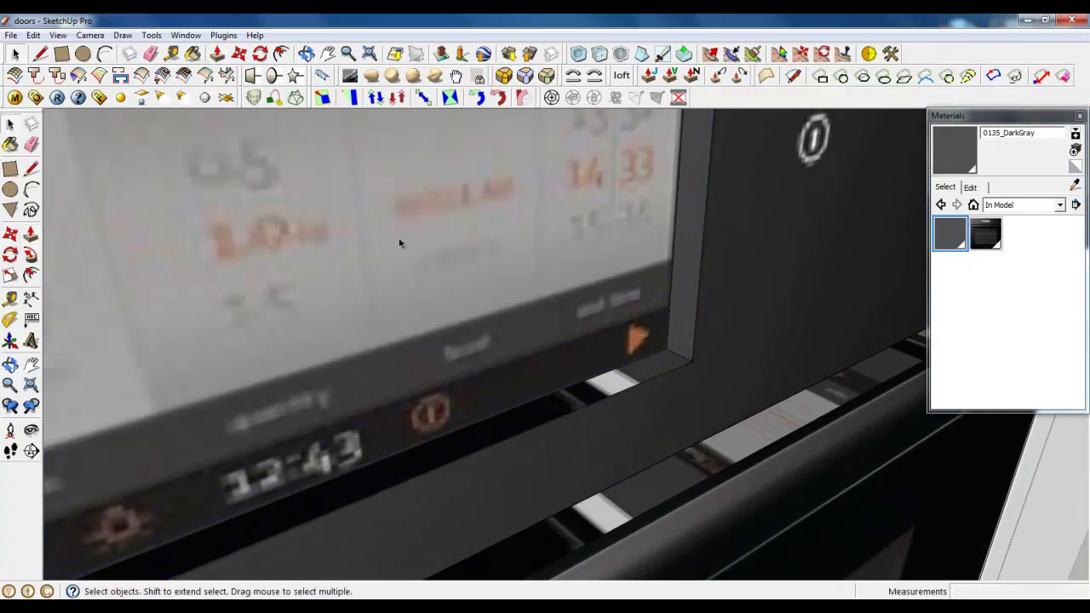
Round the four front edges of the display opening with a 1.5 mm offset and 3 segments
left_click(662, 374)
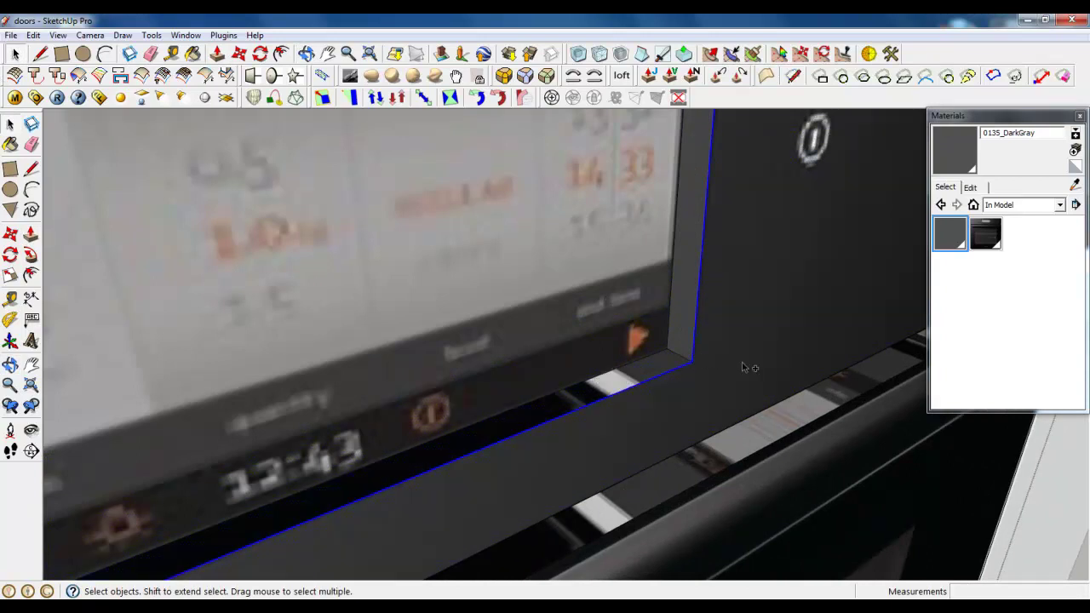
scroll(742, 367, "down", 4)
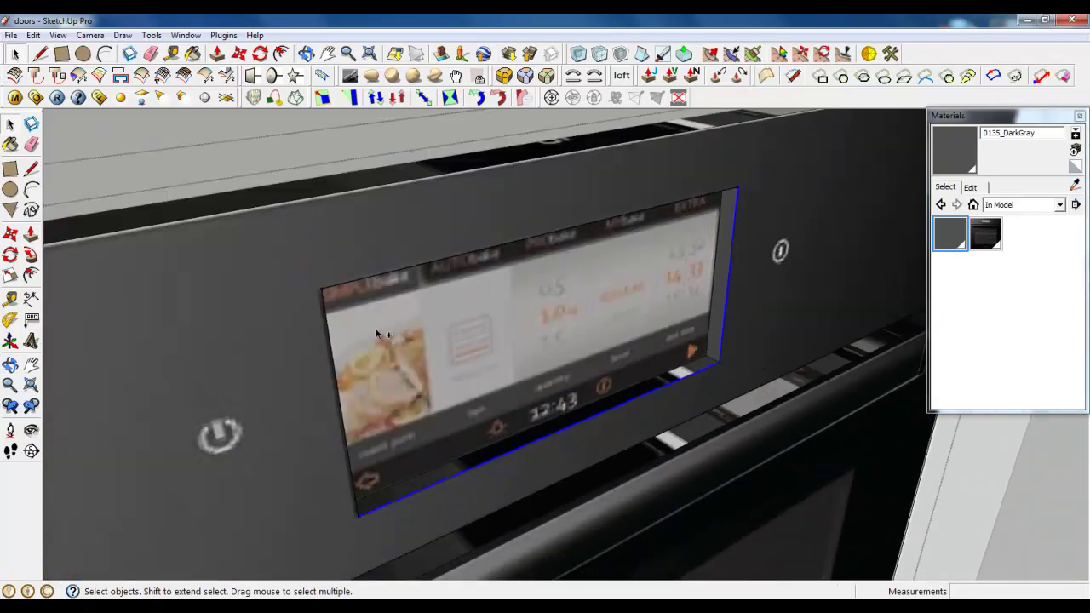
left_click(331, 292, "ctrl")
left_click(504, 76)
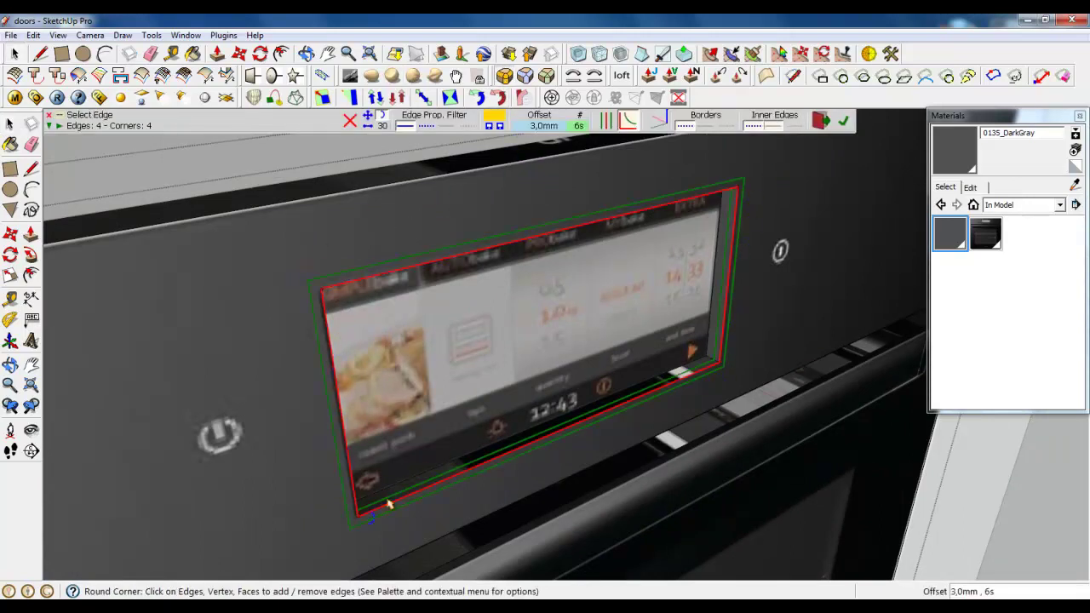
left_click(536, 127)
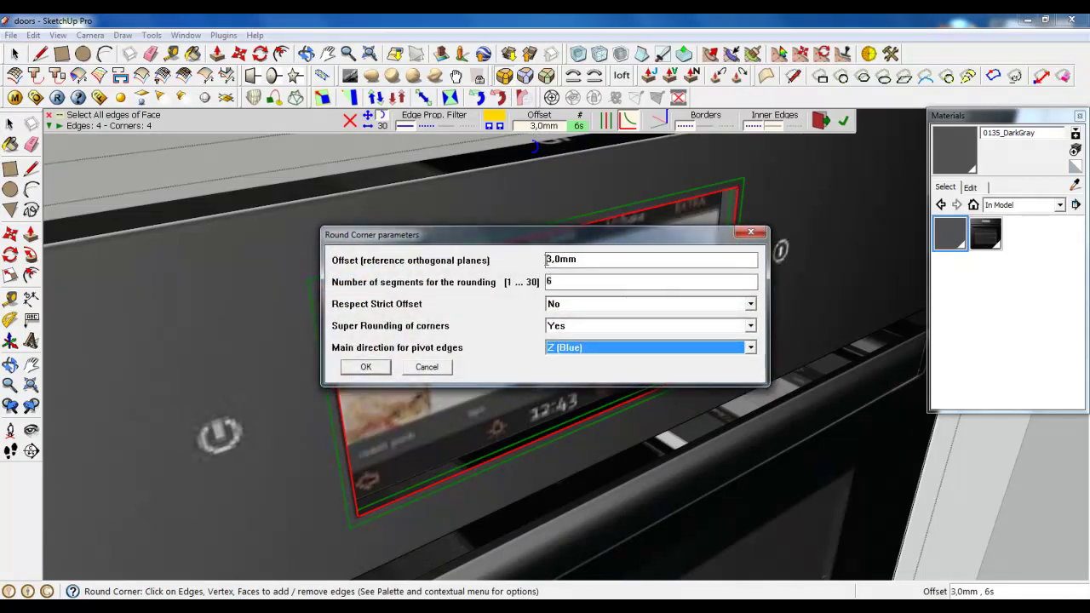
left_click_drag(551, 258, 523, 246)
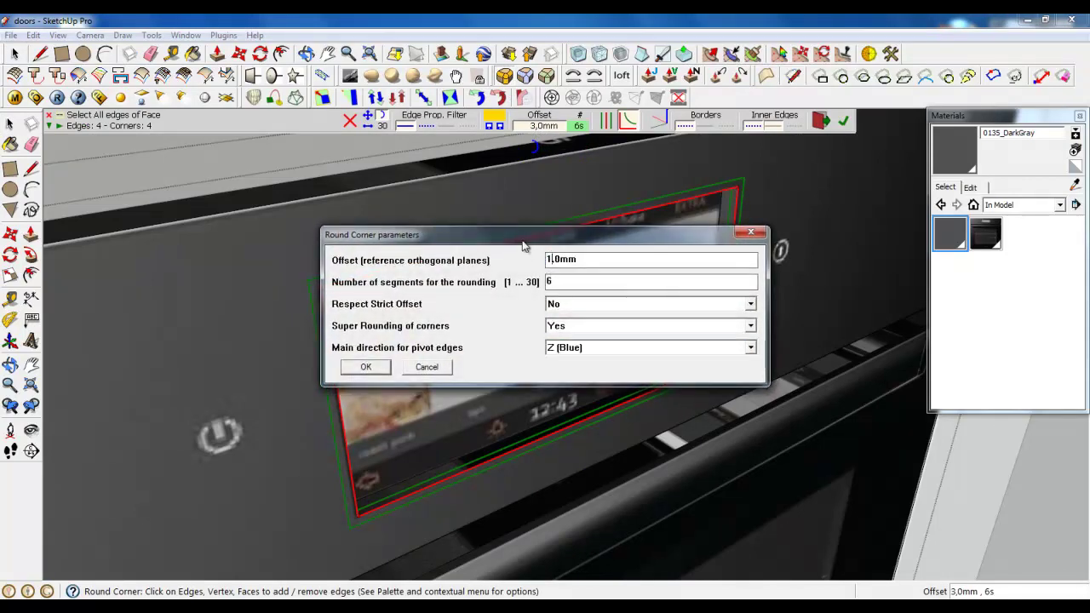
type("1")
left_click_drag(555, 259, 561, 259)
type("5")
left_click(383, 367)
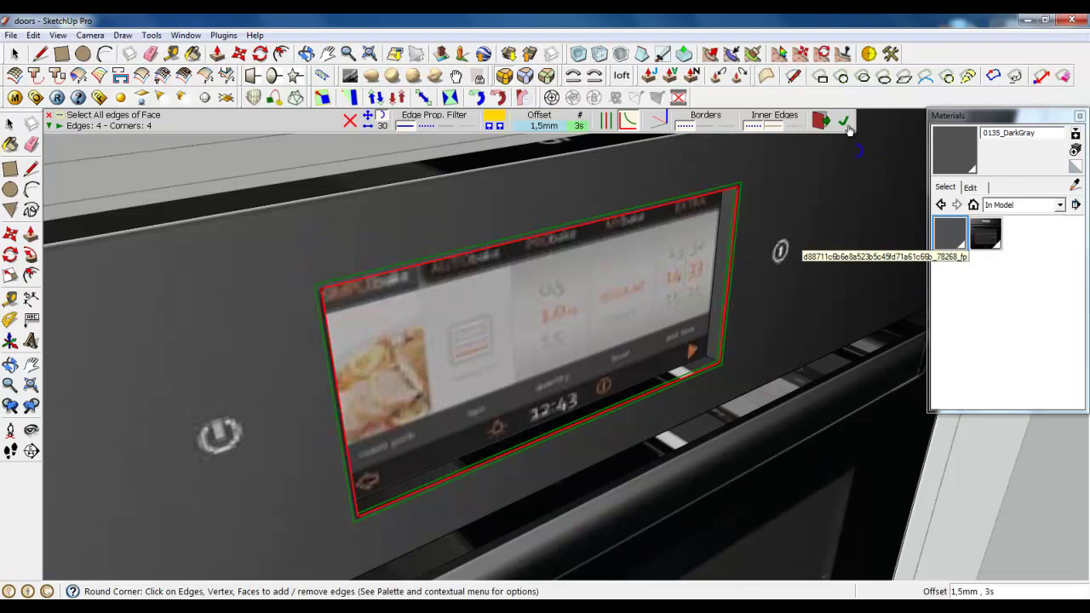
left_click(845, 125)
left_click(16, 53)
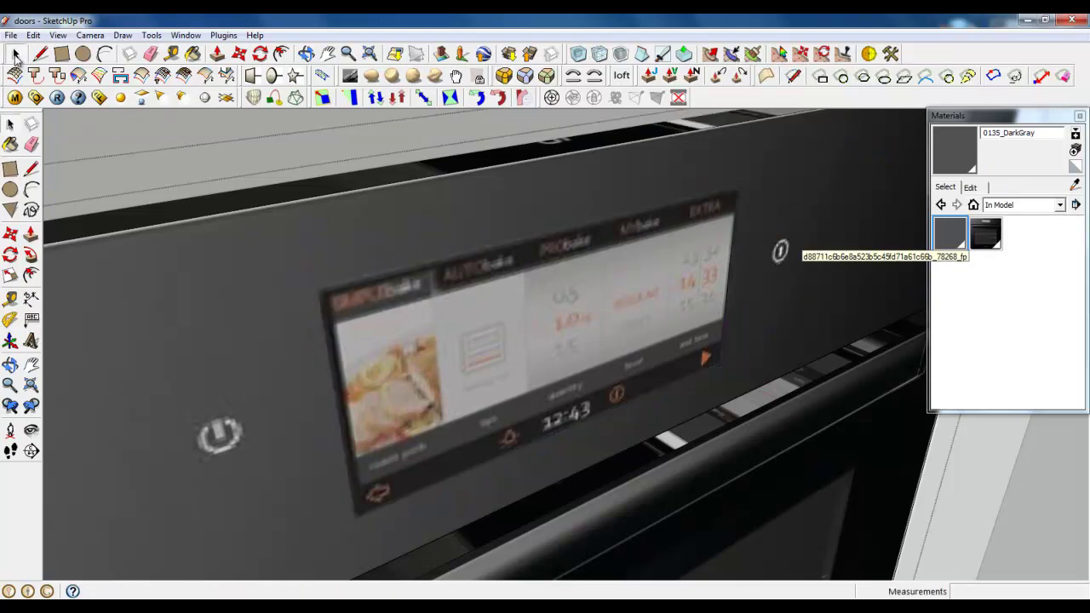
Round the four outer front edges of the control panel with a 2.5 mm offset and 3 segments
left_click(423, 338)
scroll(409, 291, "up", 3)
middle_click_drag(338, 345, 444, 467)
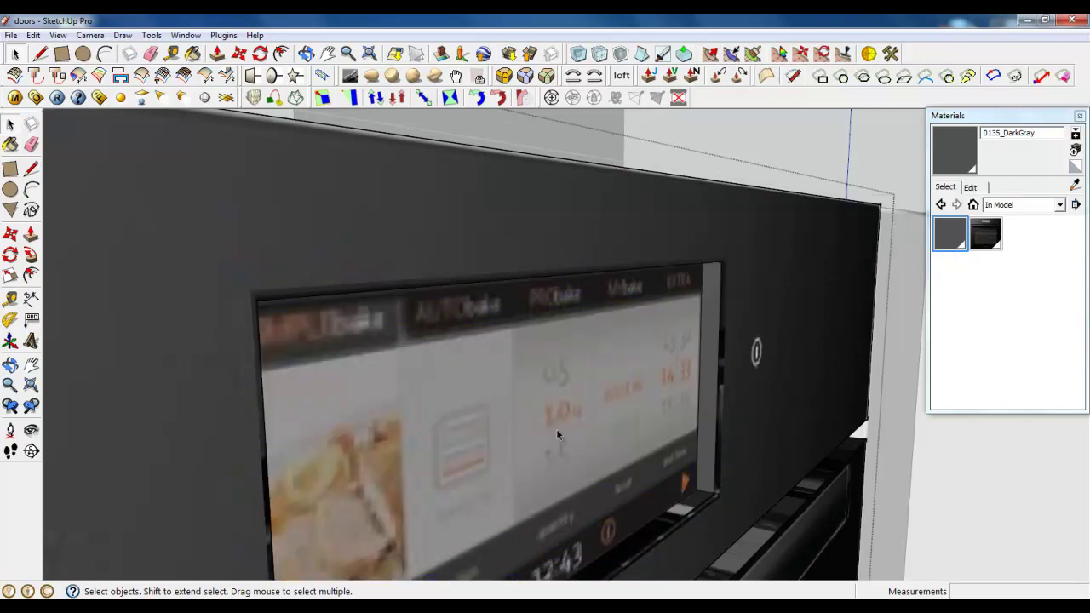
middle_click_drag(557, 435, 613, 397)
scroll(613, 379, "down", 6)
scroll(236, 316, "up", 2)
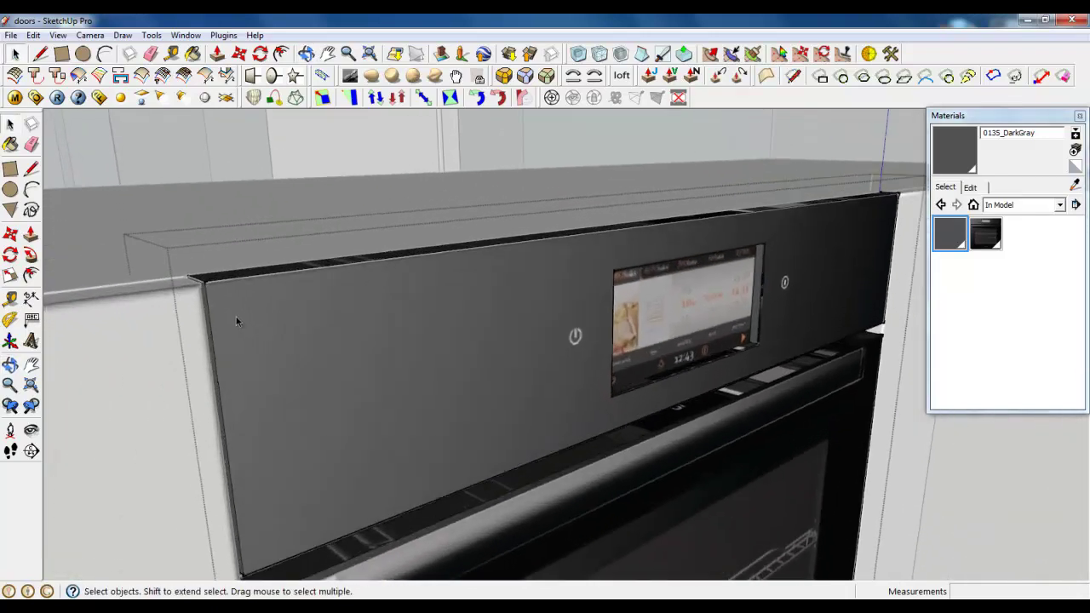
left_click(220, 282)
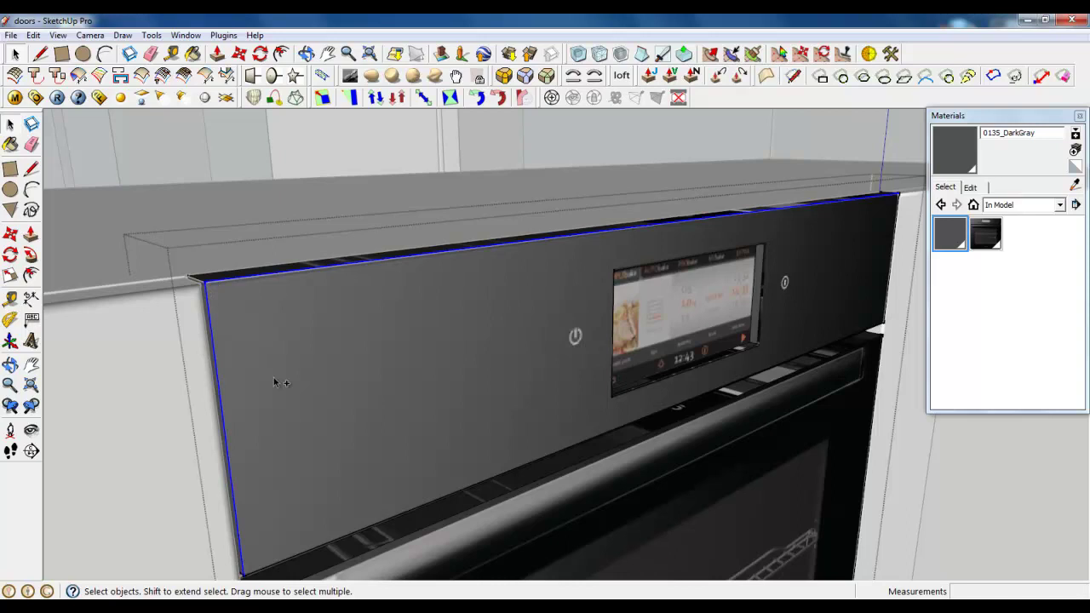
left_click(770, 372, "ctrl")
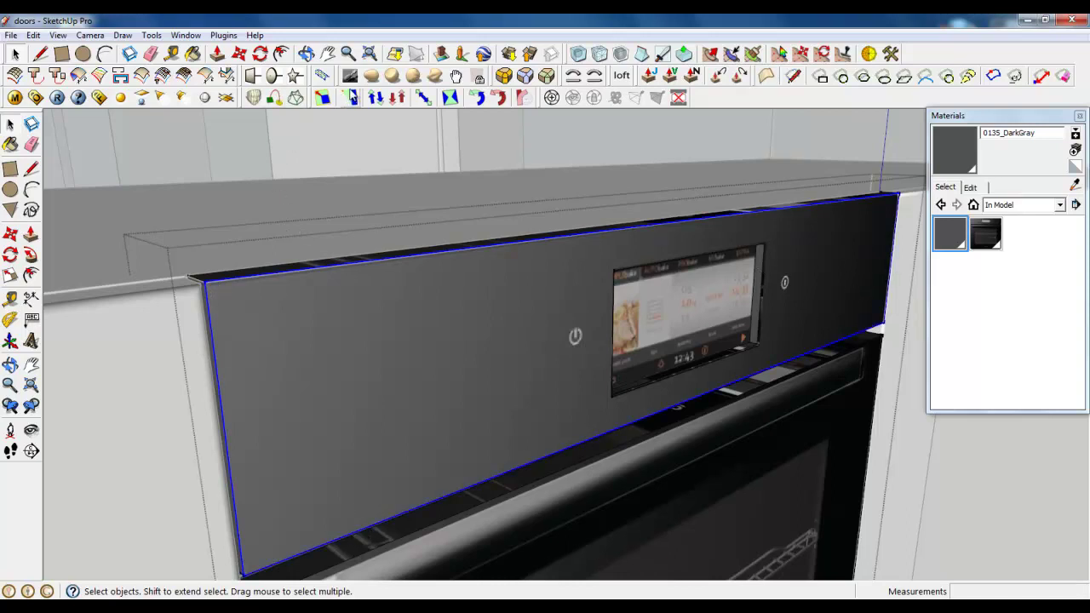
left_click(504, 76)
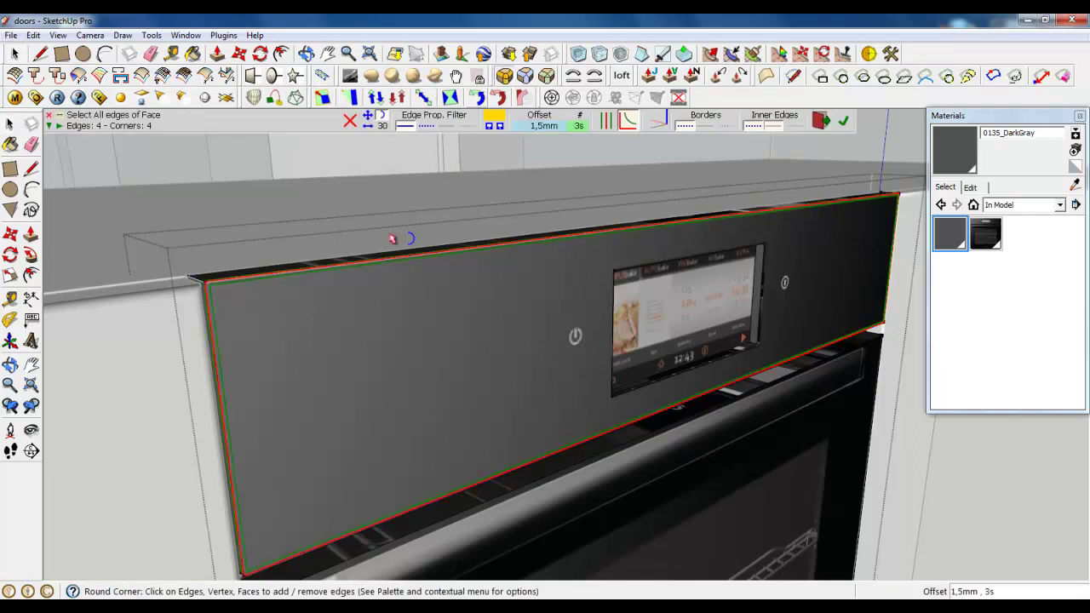
left_click(566, 127)
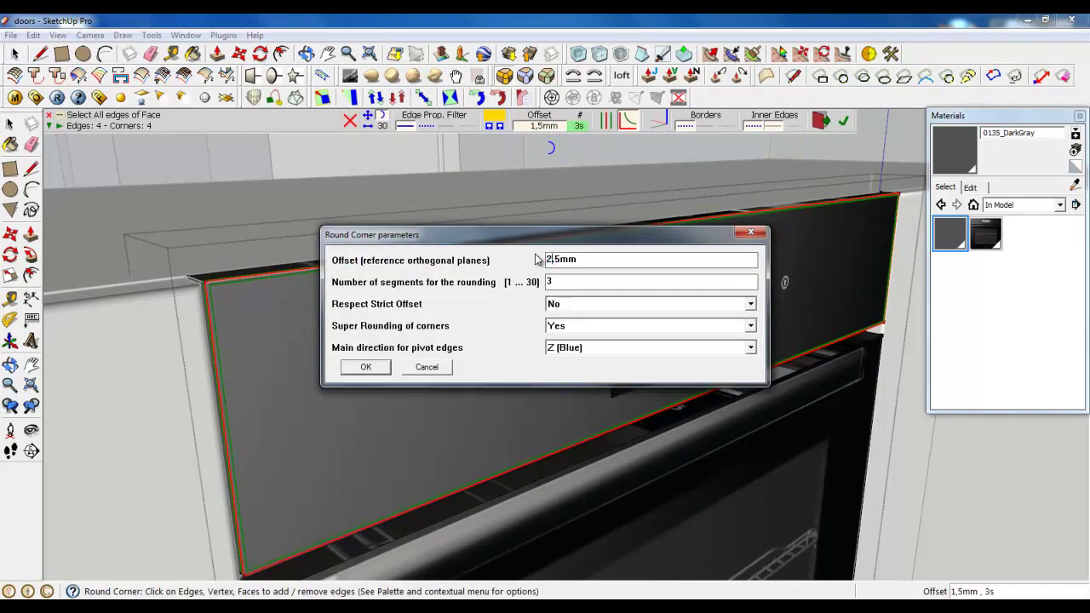
left_click(364, 369)
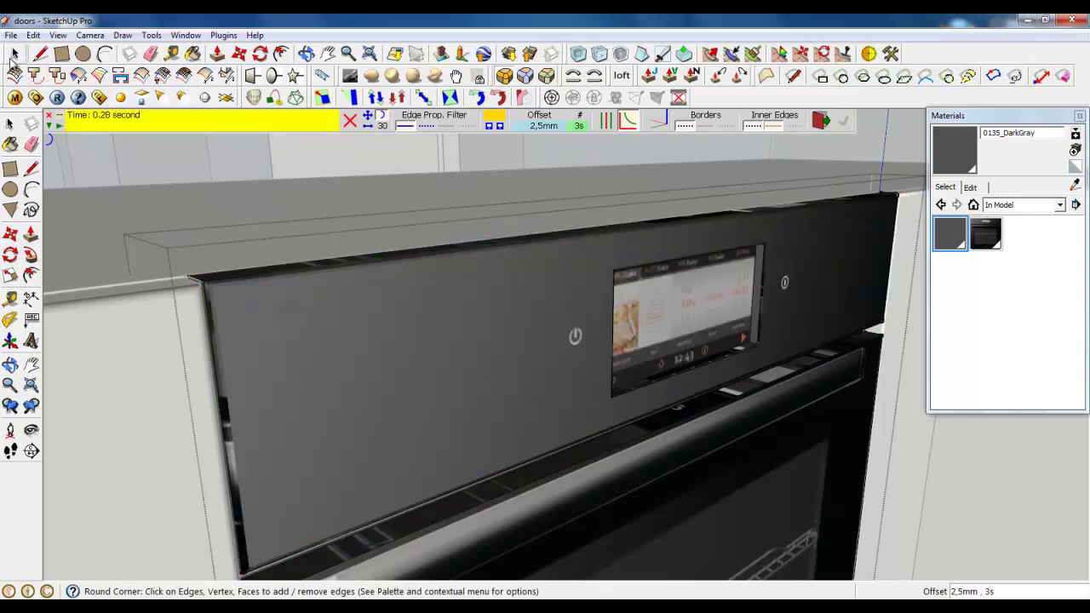
left_click(14, 56)
Draw a four-sided face perpendicular to the door at the handle's left end, about 29 mm high and 30 mm deep
scroll(506, 236, "down", 3)
scroll(528, 415, "up", 3)
left_click(314, 332)
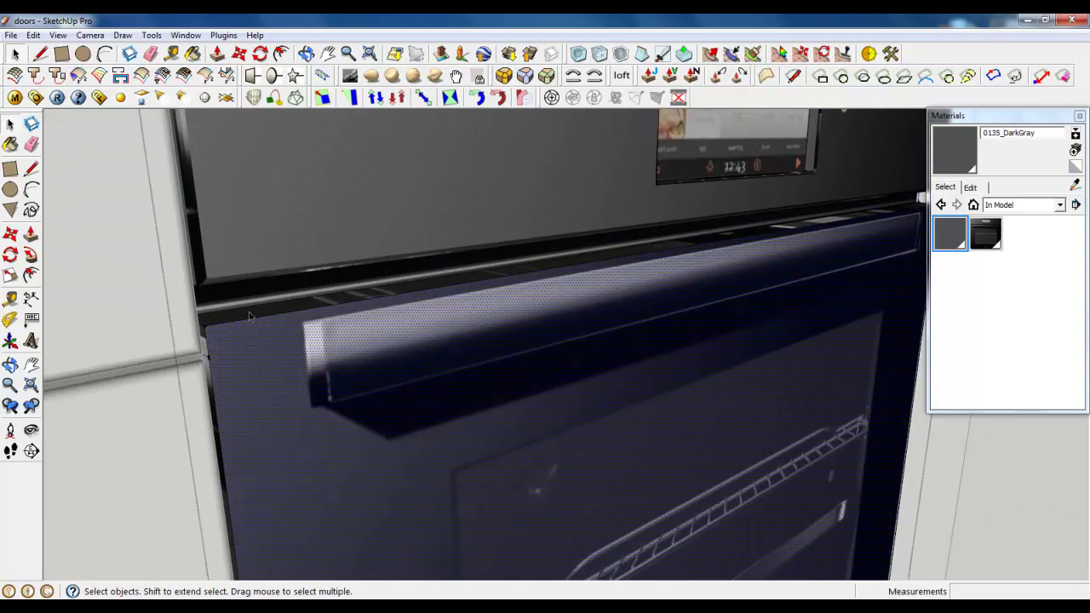
scroll(195, 297, "down", 2)
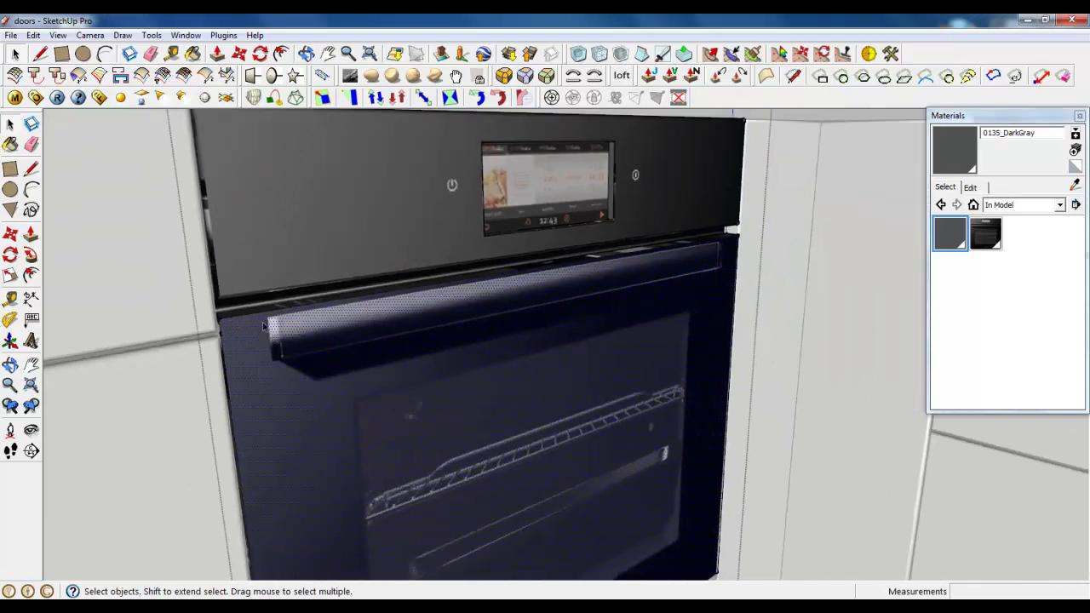
left_click(62, 53)
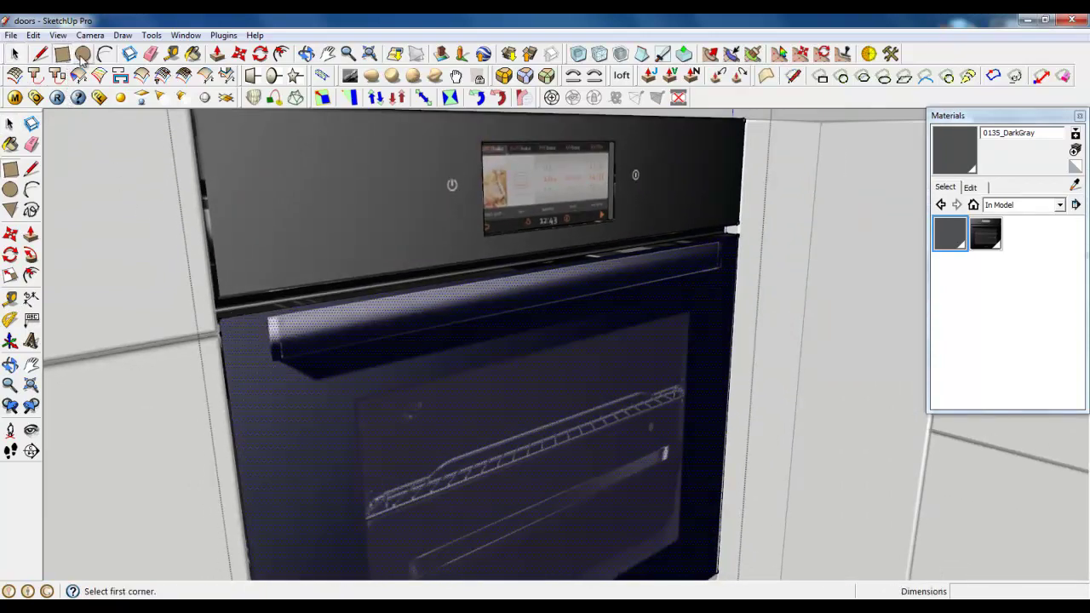
scroll(341, 301, "up", 1)
key("l")
scroll(266, 363, "up", 3)
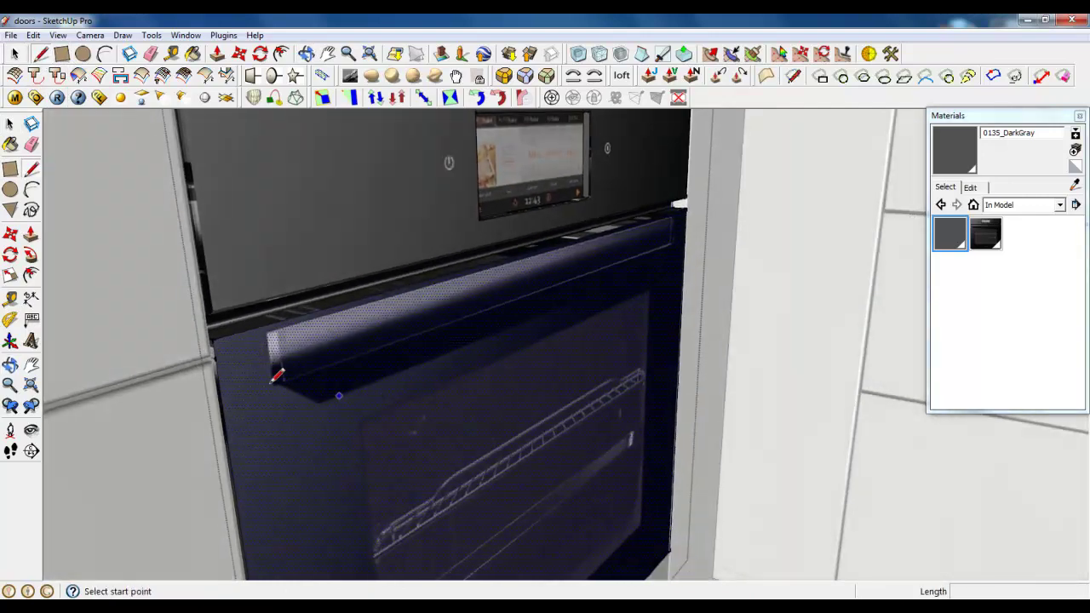
left_click(275, 289)
left_click(287, 384)
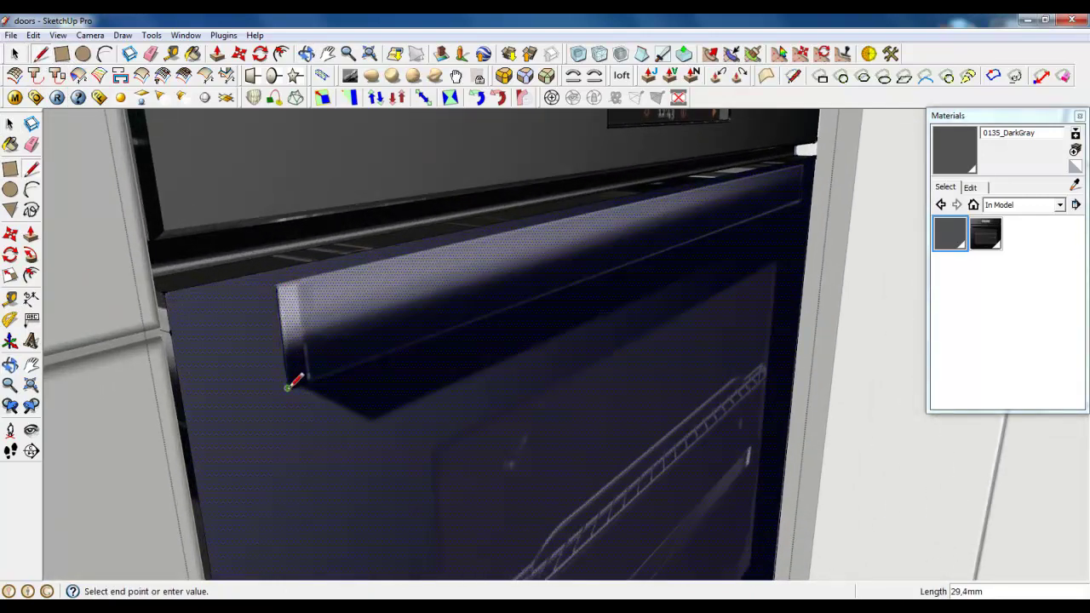
left_click(358, 407)
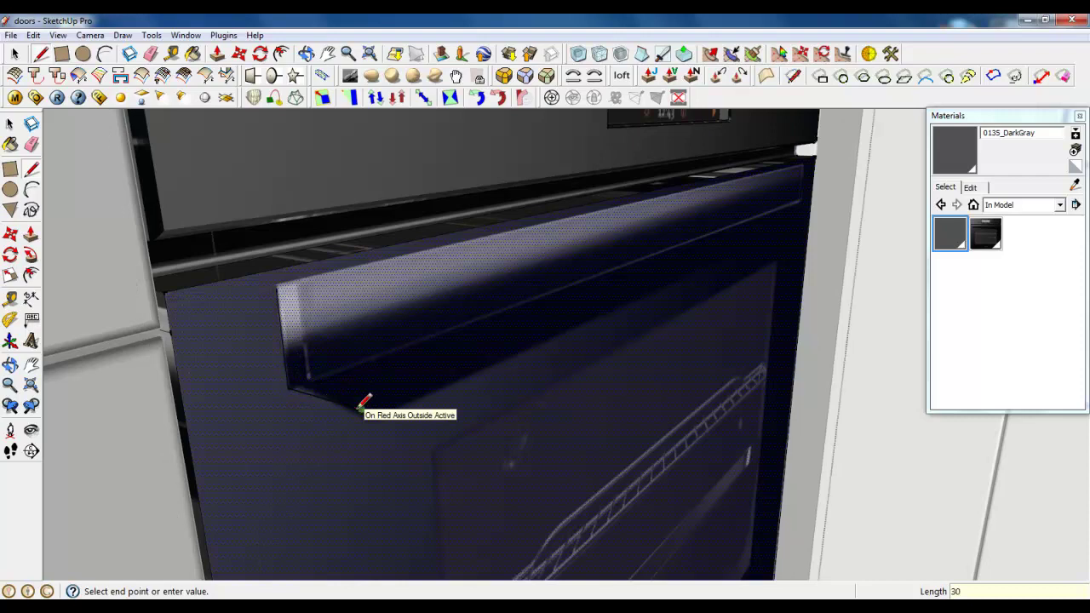
left_click(352, 303)
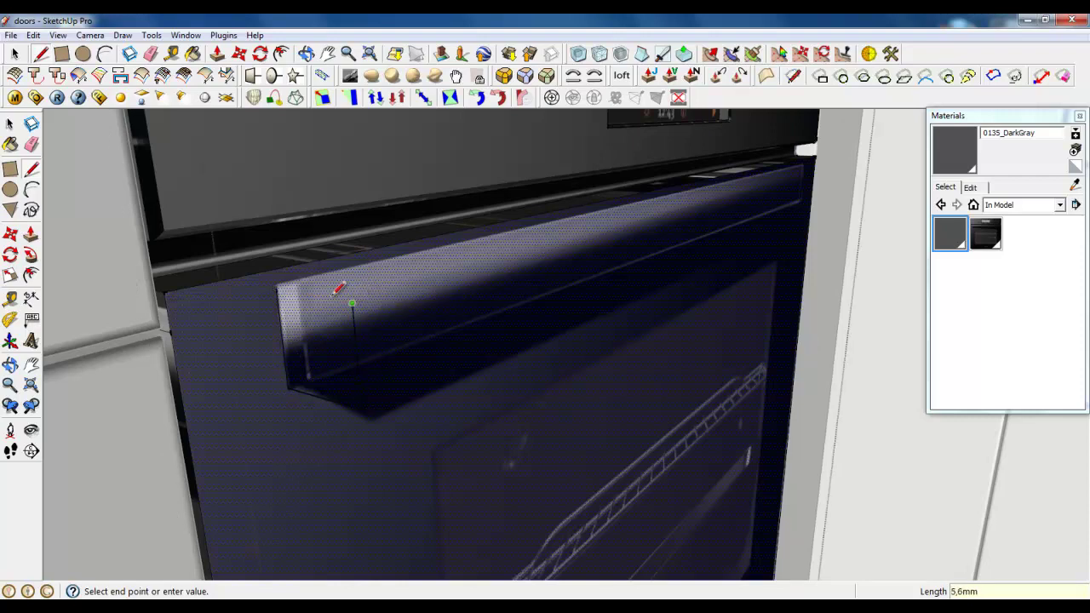
left_click(278, 291)
middle_click_drag(365, 334, 326, 384)
key("space")
Draw a circle of about 12.3 mm radius on the face at the handle's left end and set it to 40 segments
left_click(82, 54)
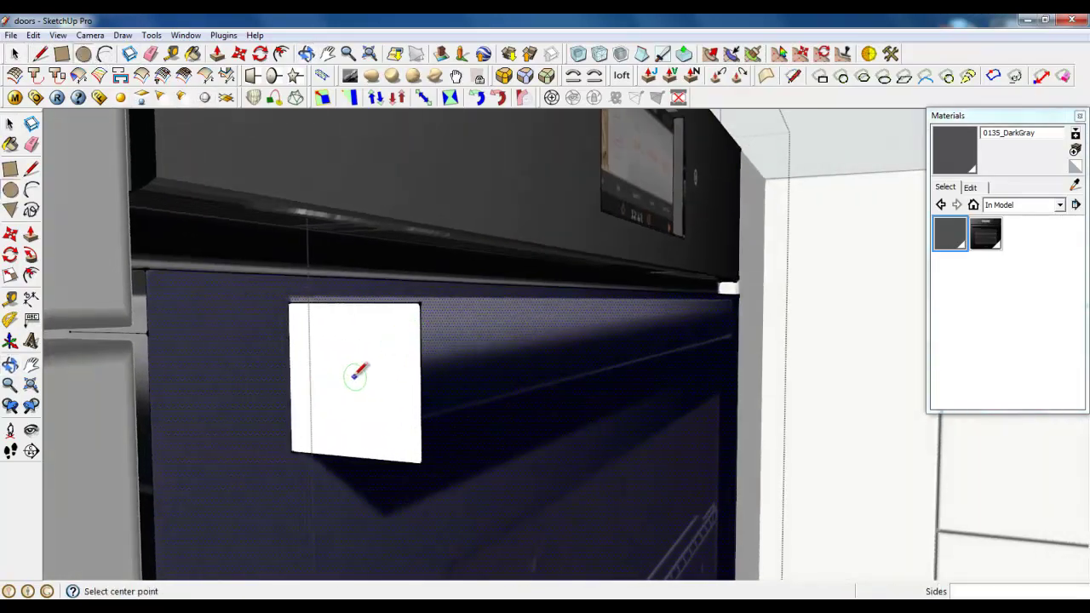
left_click(343, 376)
left_click(385, 420)
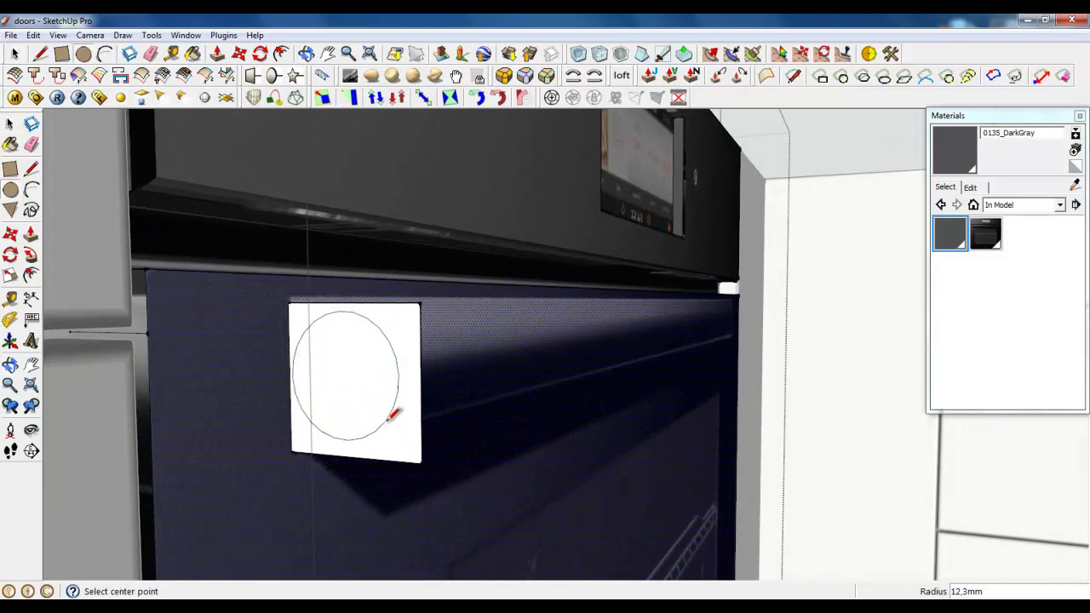
right_click(389, 345)
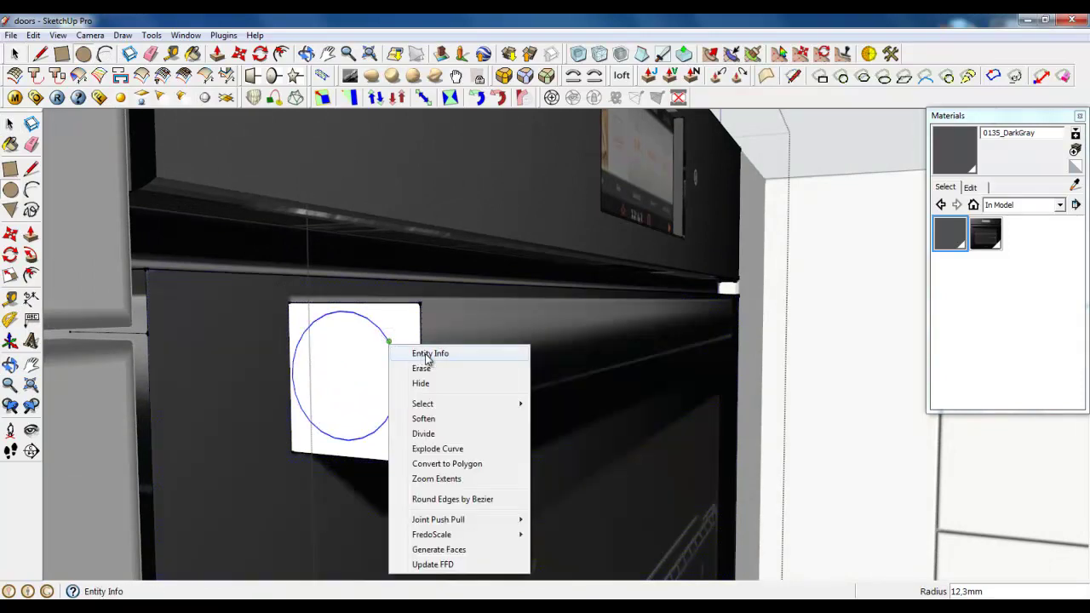
left_click(428, 354)
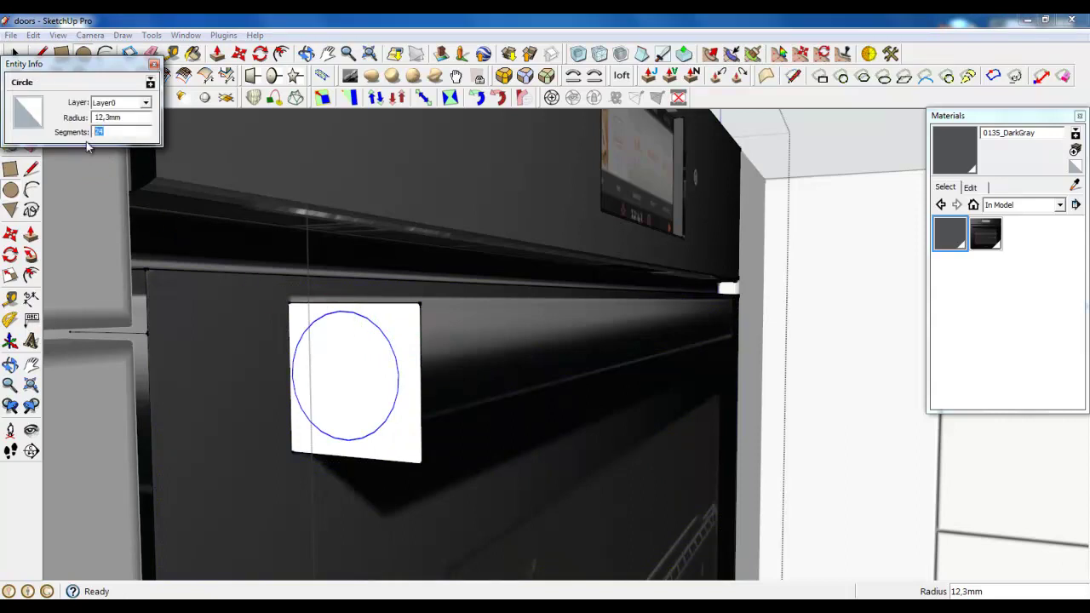
key("Return")
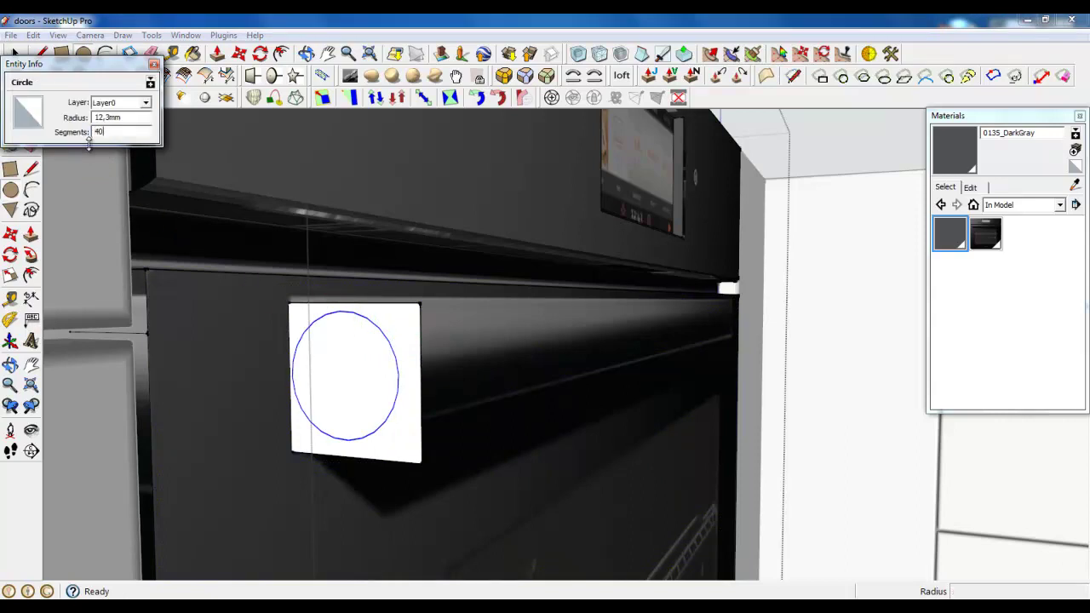
left_click(154, 64)
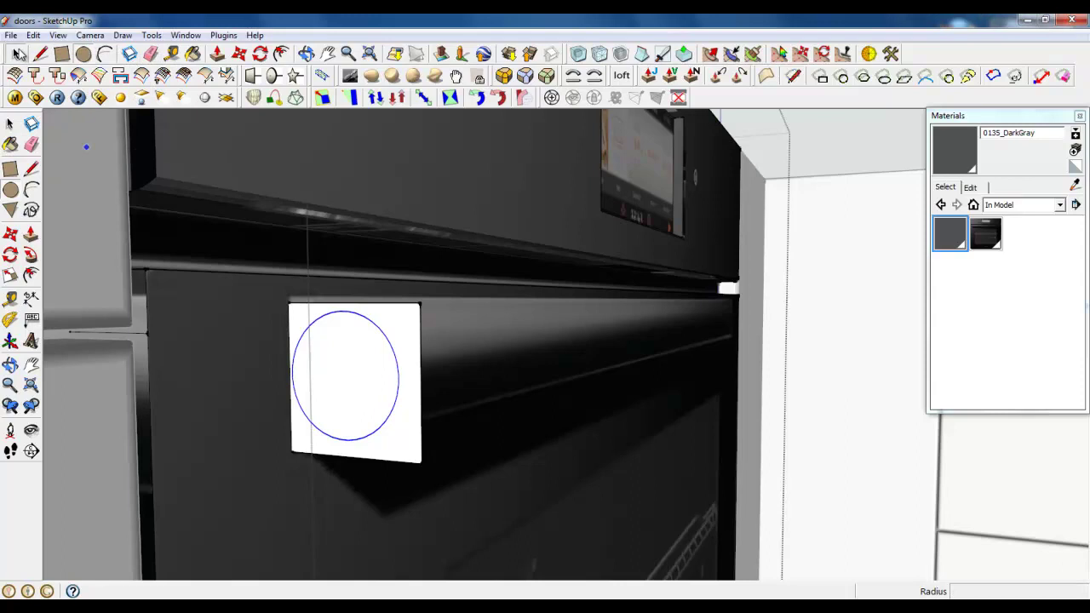
Delete the four-sided face and its edges around the circle, keeping only the circular face
left_click(366, 354)
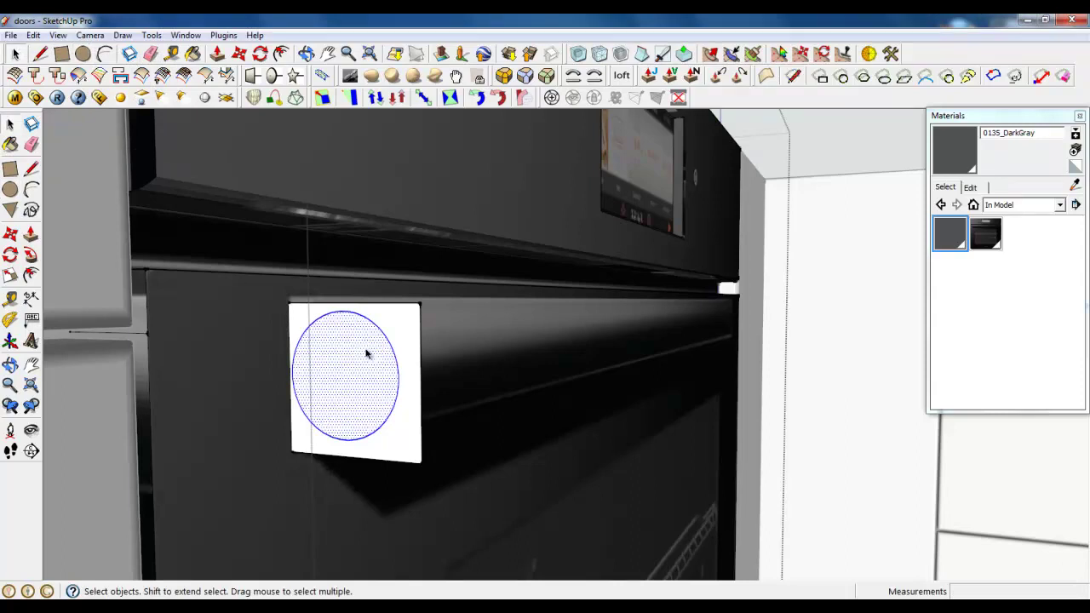
left_click(413, 323)
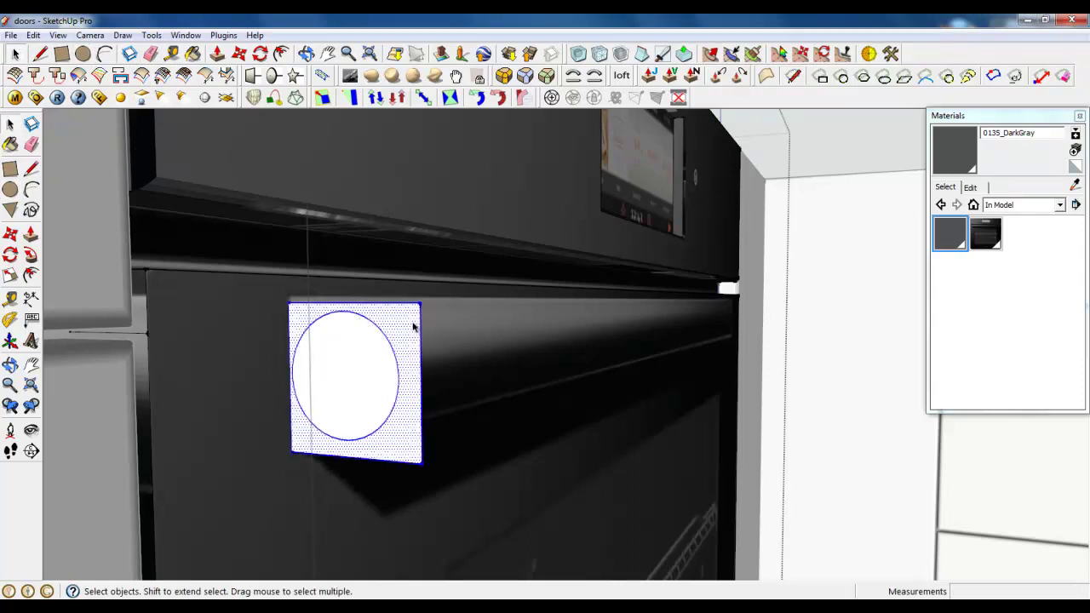
double_click(372, 369, "ctrl+shift")
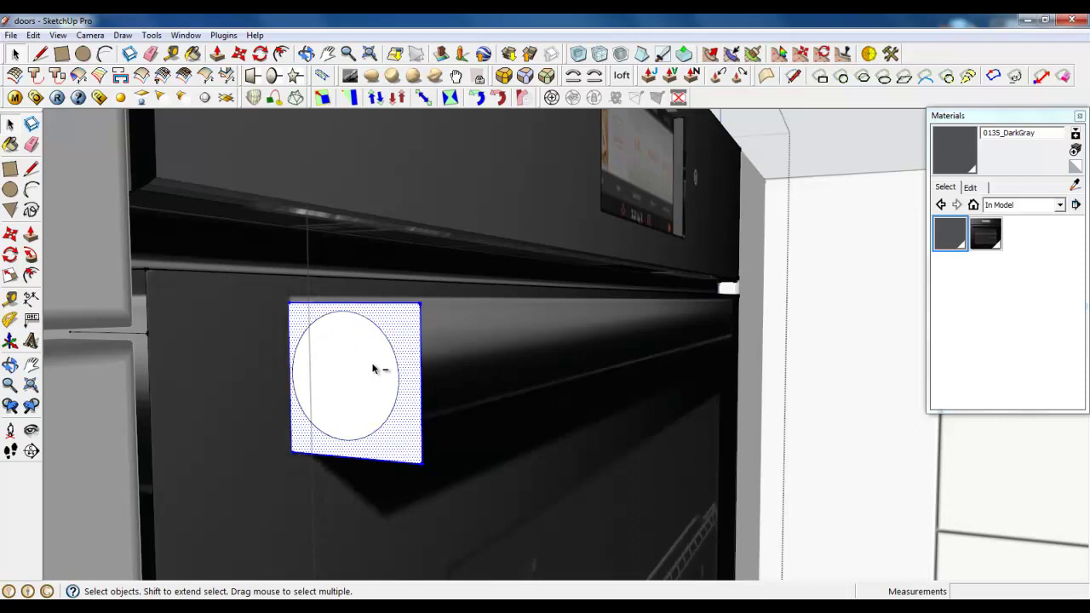
key("Delete")
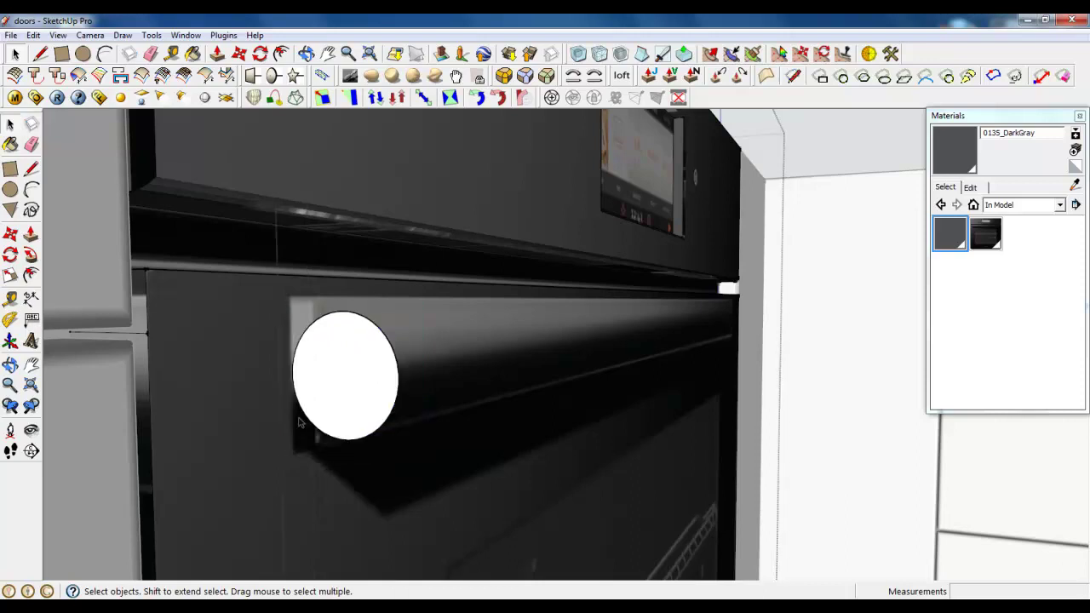
Extrude the circular face with Push/Pull about 529.2 mm along the door to the right end of the pictured handle
left_click(347, 346)
middle_click_drag(346, 346, 199, 176)
key("p")
left_click(358, 384)
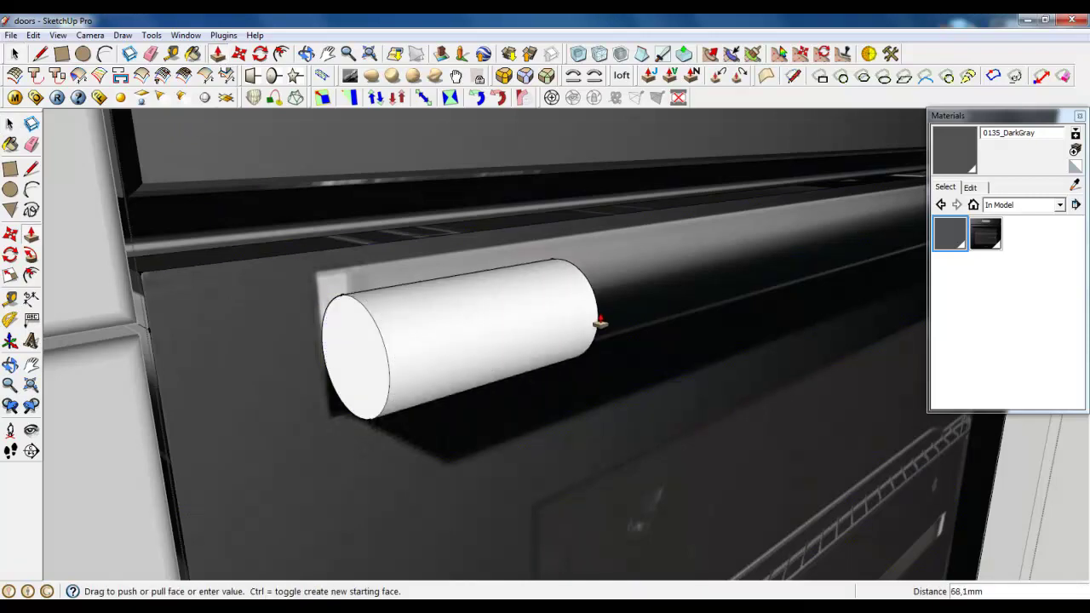
middle_click_drag(678, 304, 401, 462)
scroll(401, 462, "down", 5)
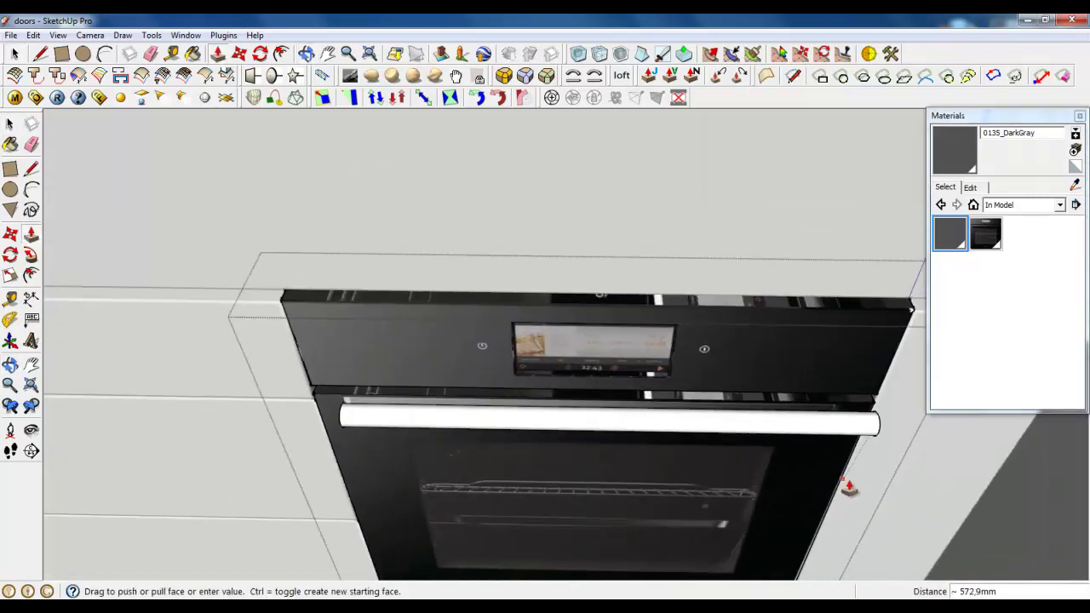
scroll(848, 358, "up", 5)
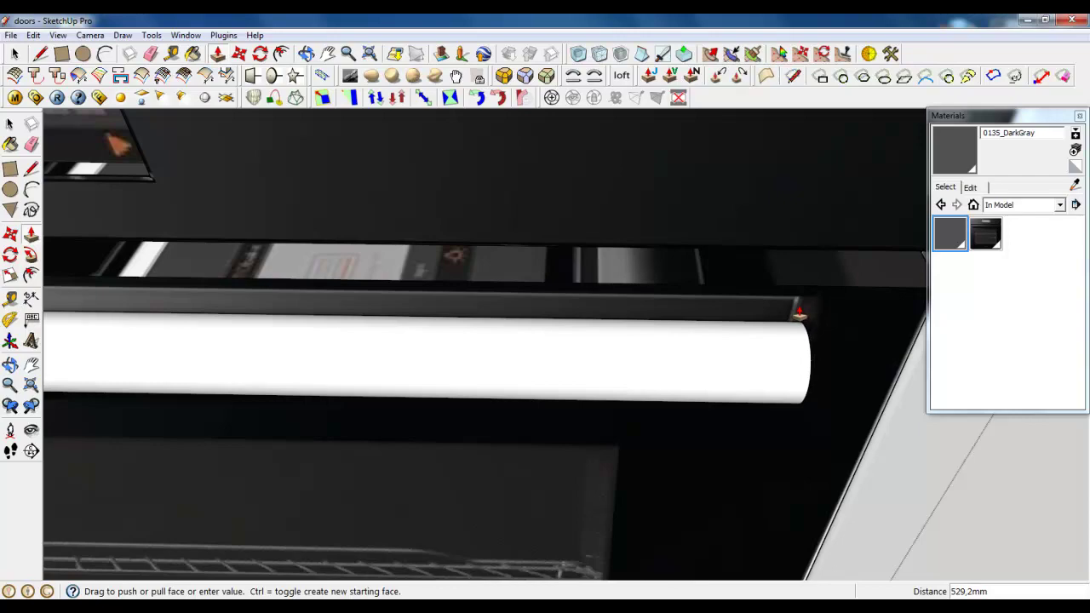
left_click(826, 328)
scroll(837, 337, "down", 5)
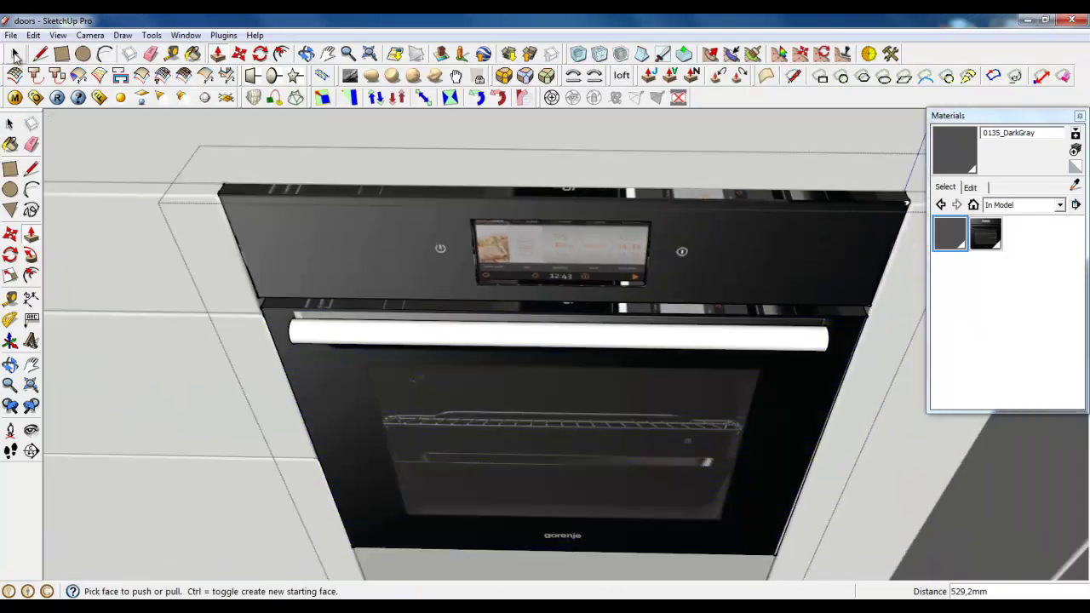
Copy the circular edge at the handle's left end 25 mm inward along the bar
left_click(15, 54)
scroll(371, 324, "up", 8)
middle_click_drag(366, 328, 553, 255)
scroll(553, 255, "down", 3)
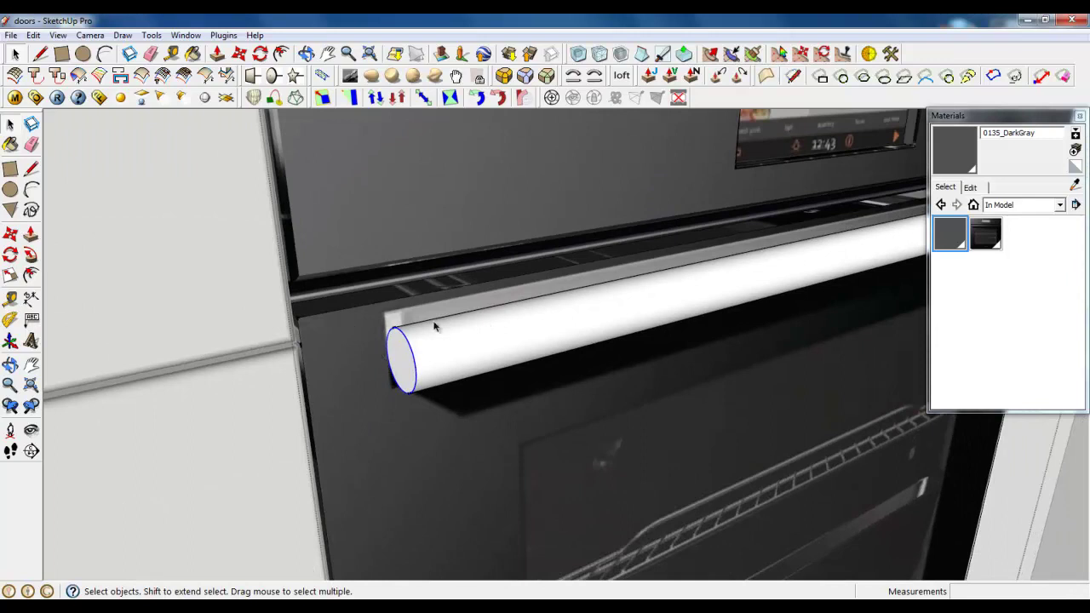
scroll(408, 272, "up", 4)
key("m")
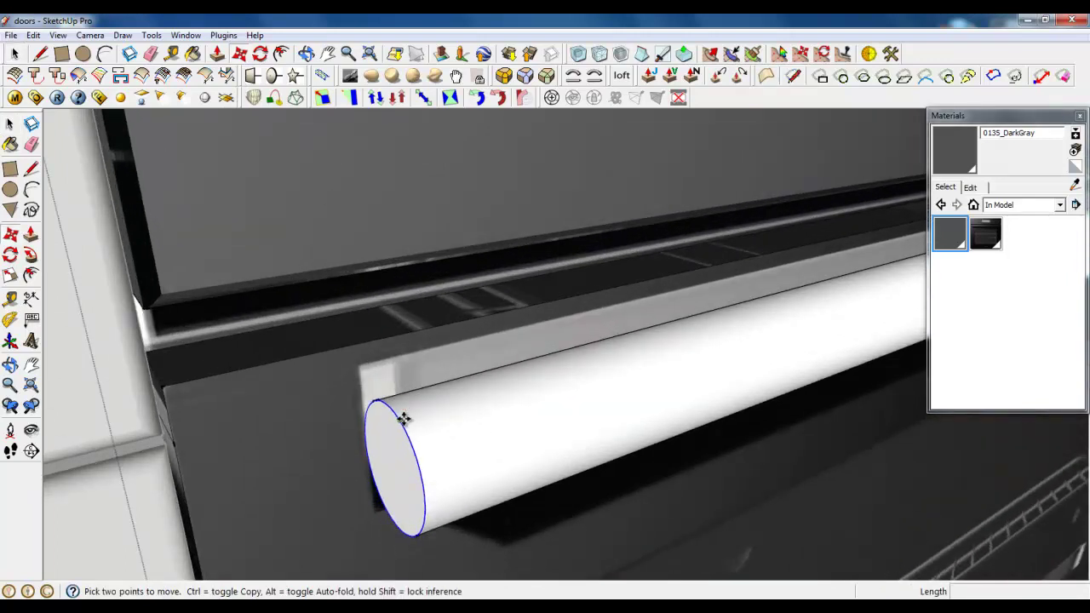
key("ctrl")
left_click(404, 418)
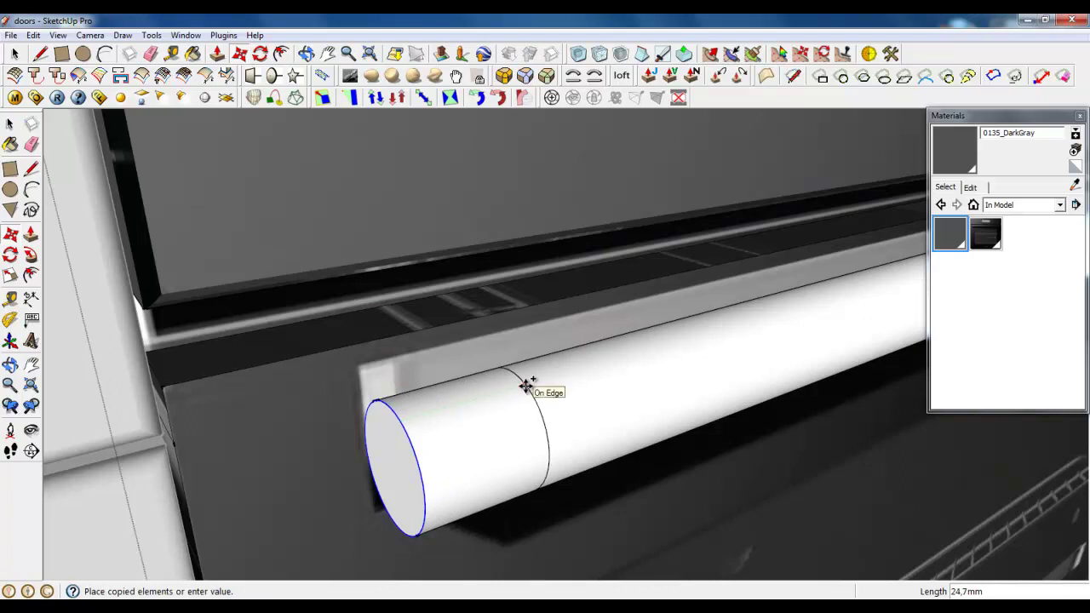
key("Return")
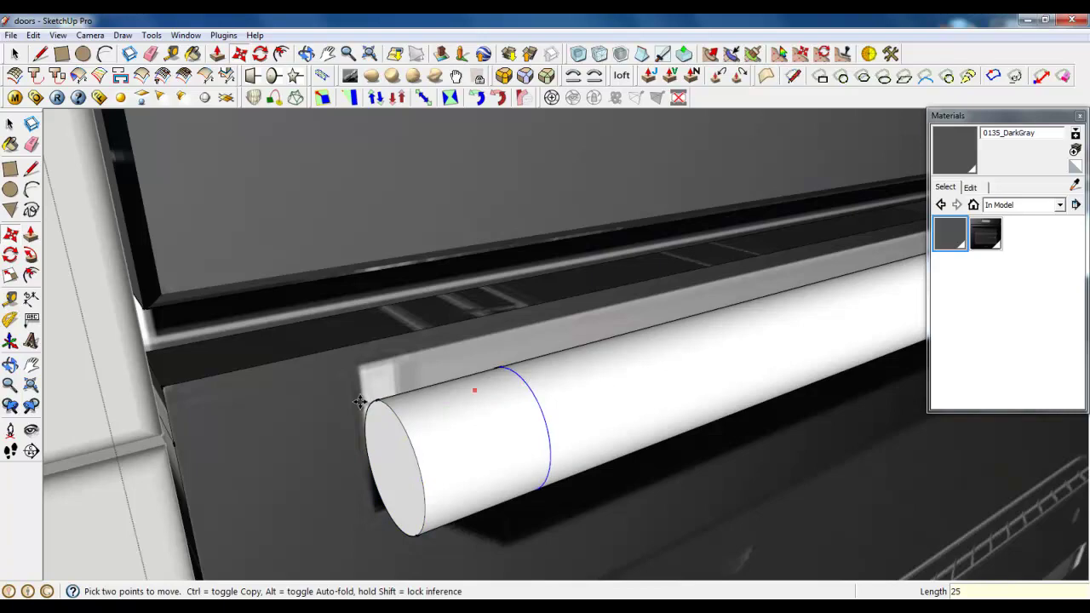
scroll(223, 448, "down", 5)
scroll(839, 287, "up", 6)
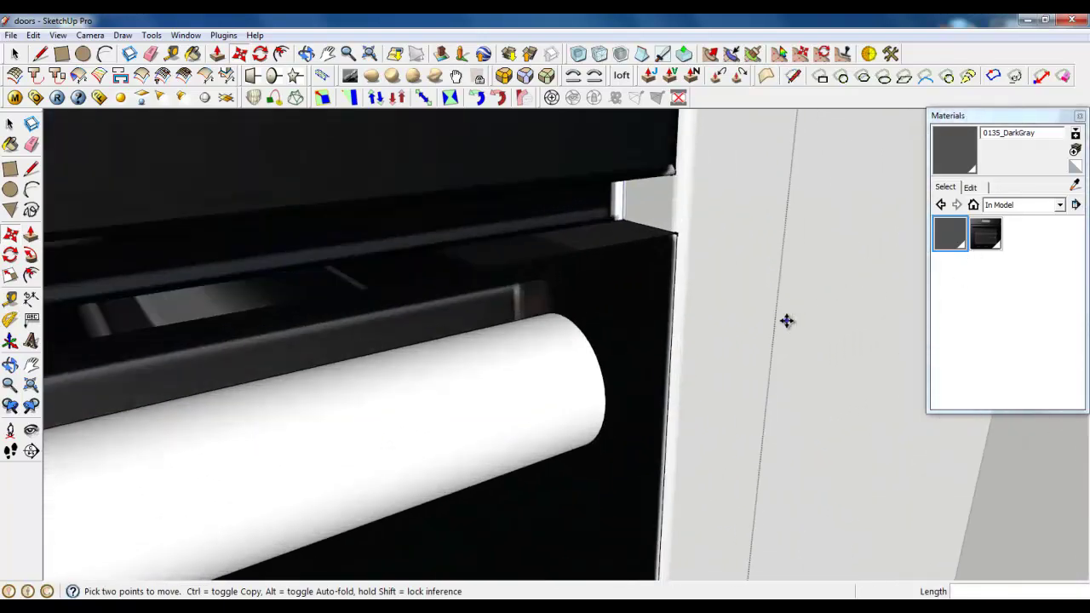
left_click(219, 56)
left_click(240, 54)
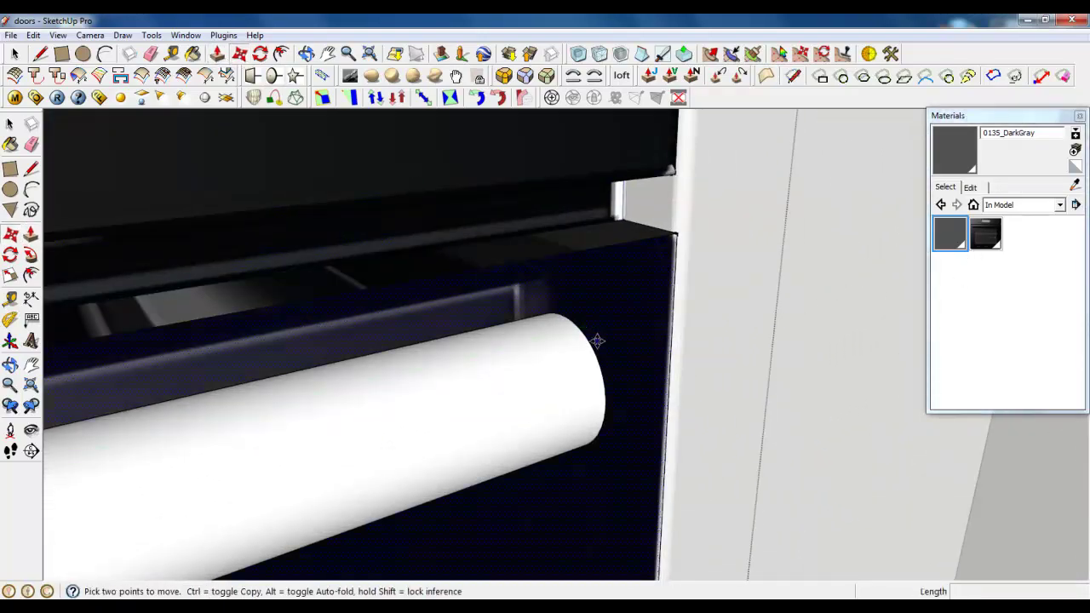
left_click(593, 345)
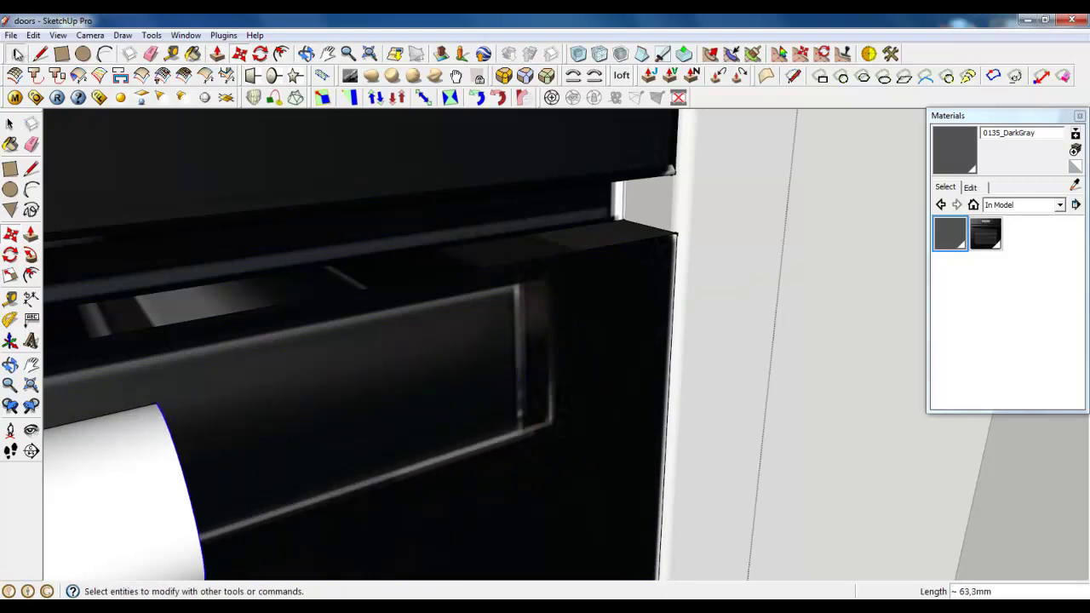
left_click(15, 54)
Copy the circular edge at the handle's right end 25 mm inward along the bar
left_click(584, 339)
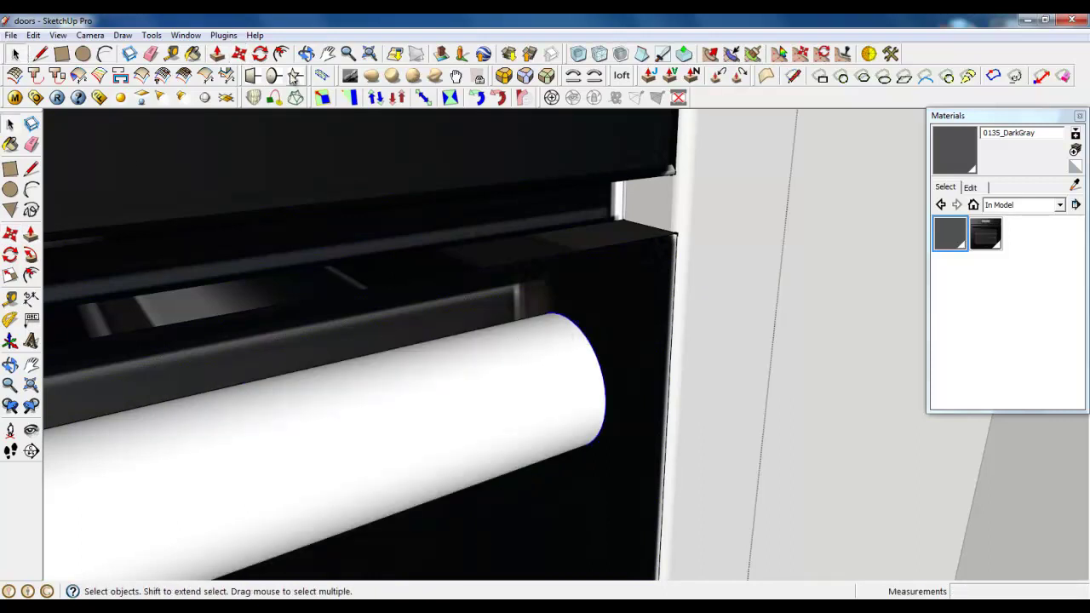
left_click(239, 53)
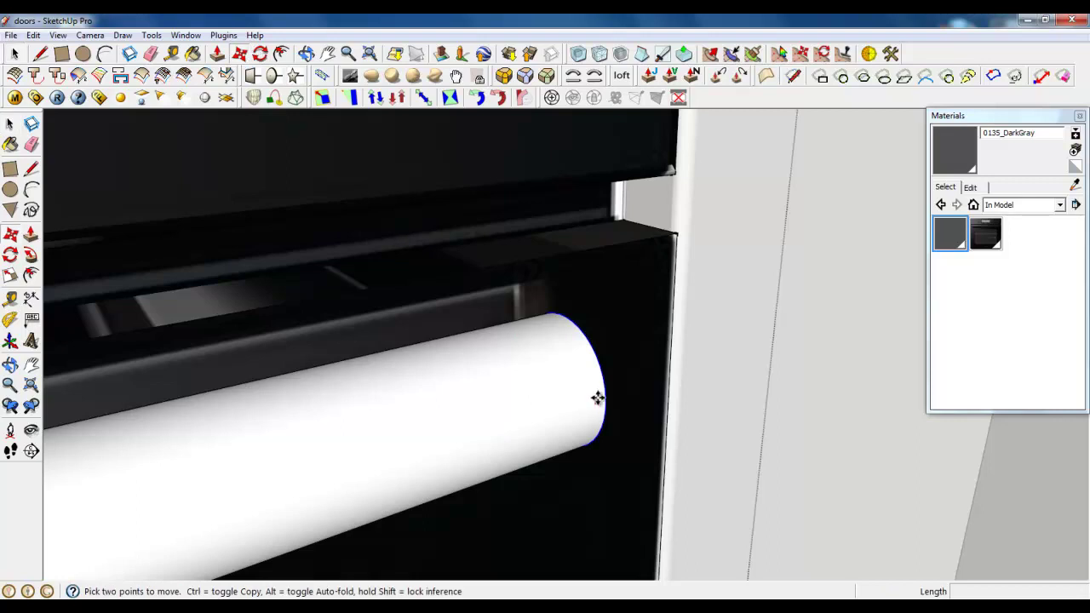
key("ctrl")
left_click(597, 356)
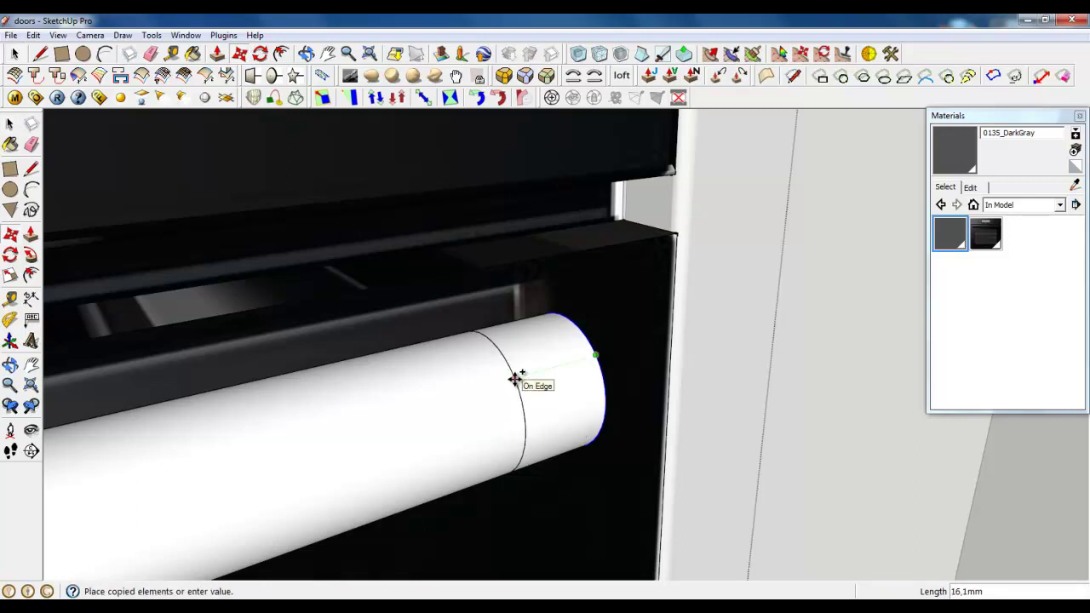
type("25")
key("Return")
key("space")
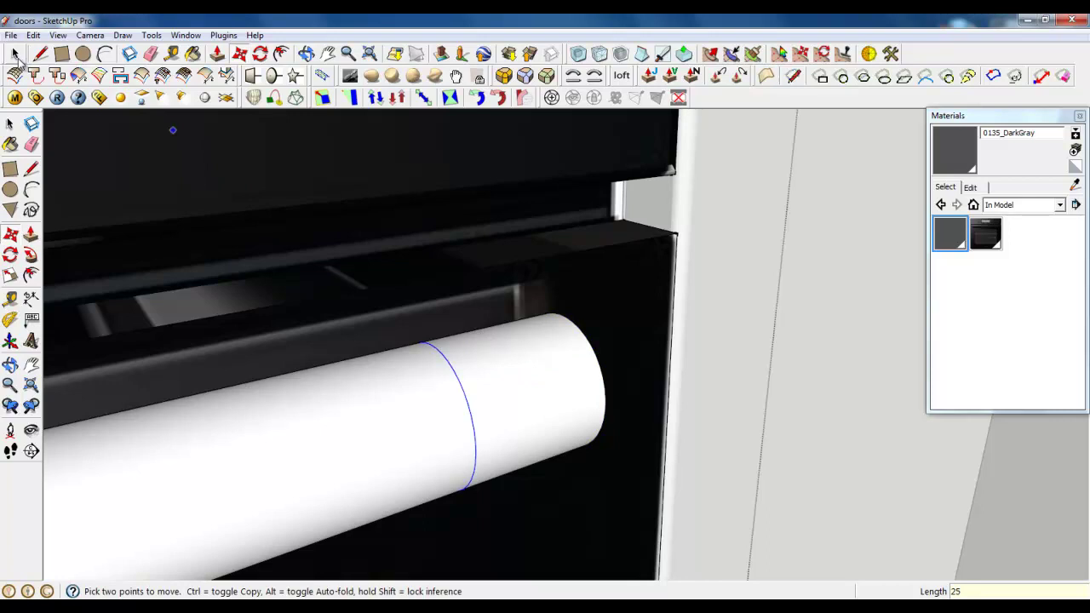
Taper the handle's right end by scaling its end circle uniformly about its center to 0.72
left_click(604, 406)
left_click(10, 274)
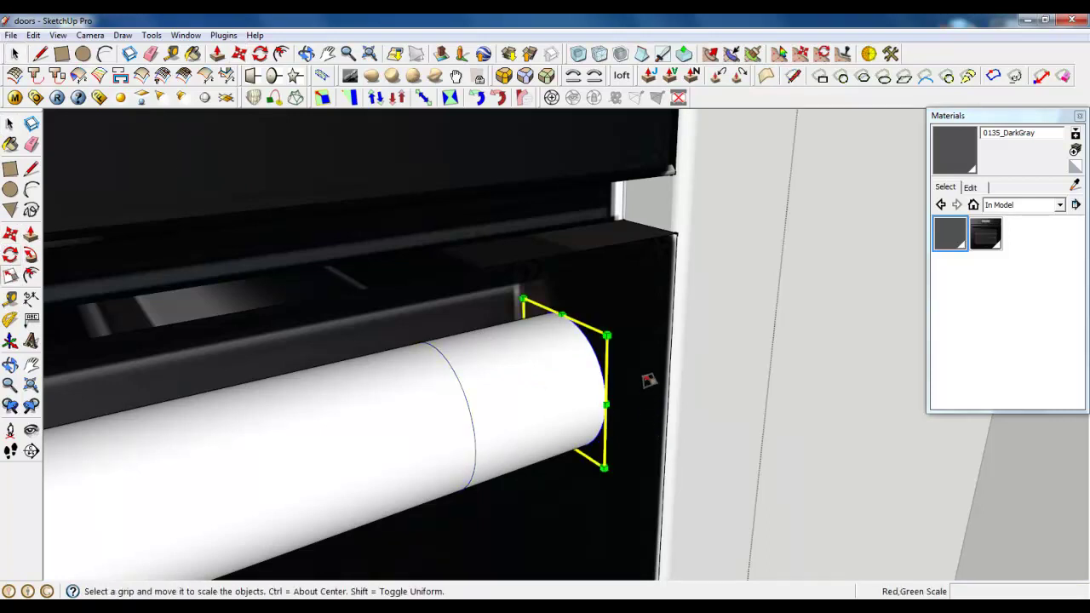
left_click_drag(608, 338, 593, 349)
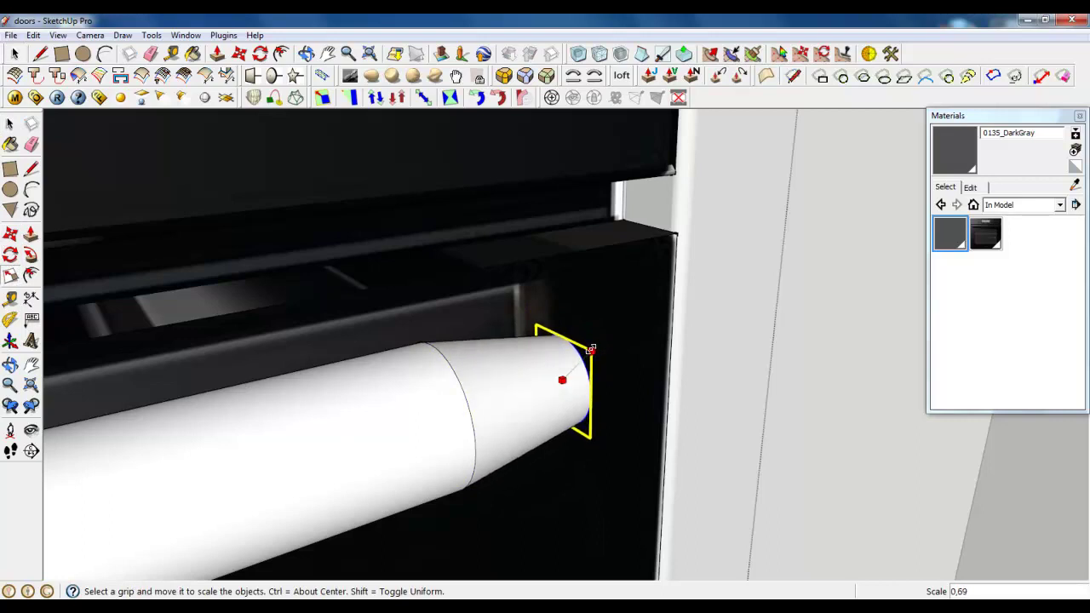
key("space")
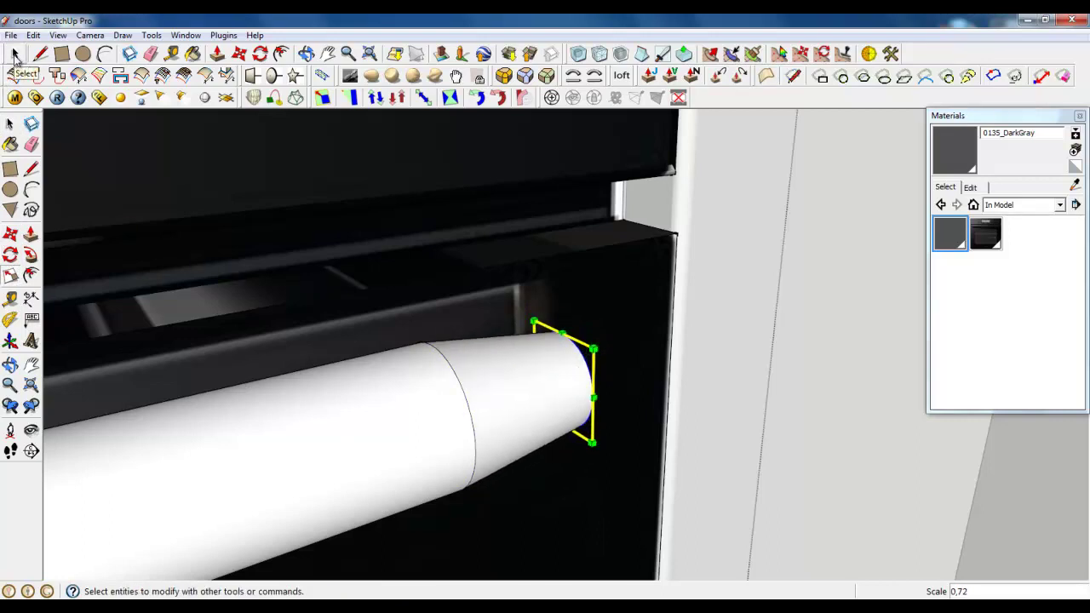
key("s")
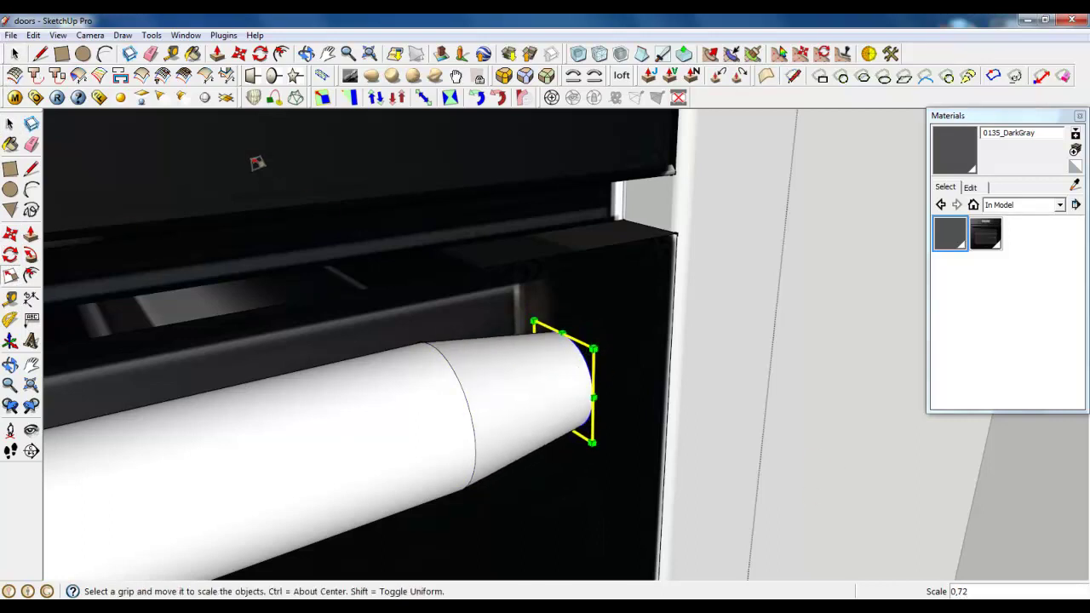
left_click(14, 53)
Taper the handle's left end by scaling its end circle uniformly about its center to about 0.73
scroll(829, 413, "down", 5)
scroll(792, 388, "down", 3)
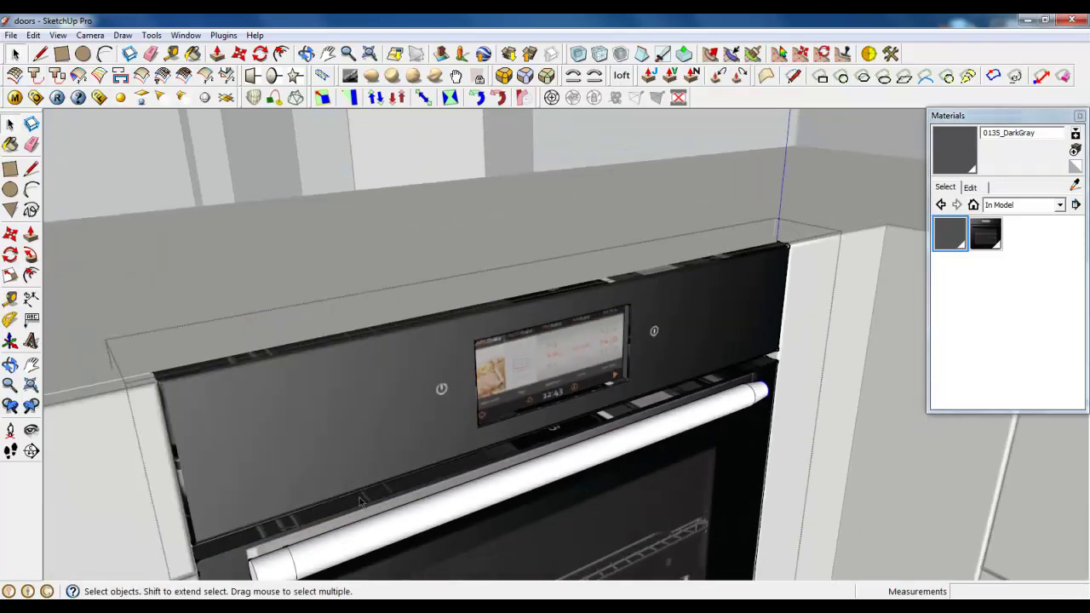
scroll(255, 573, "down", 2)
scroll(264, 545, "up", 8)
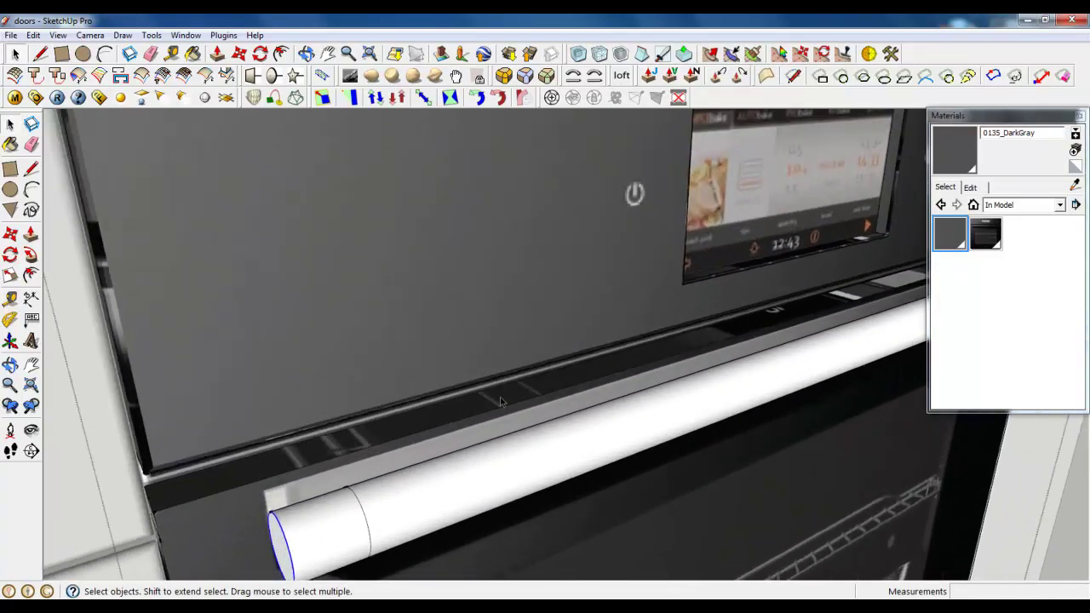
scroll(428, 464, "up", 2)
key("t")
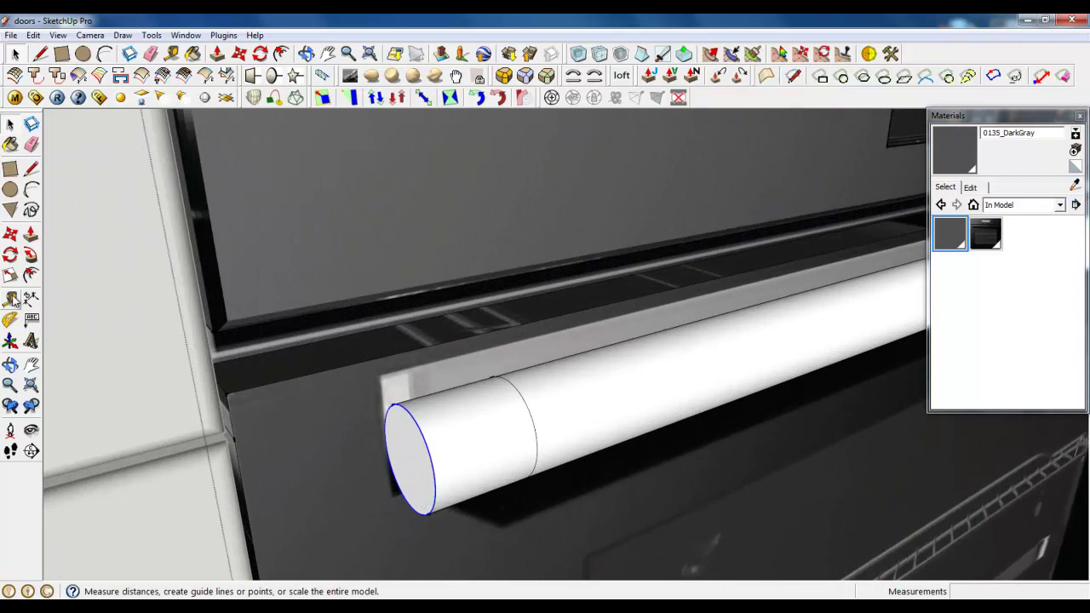
key("s")
mouse_move(431, 432)
left_mouse_down()
mouse_move(417, 446)
mouse_move(429, 444)
left_mouse_up()
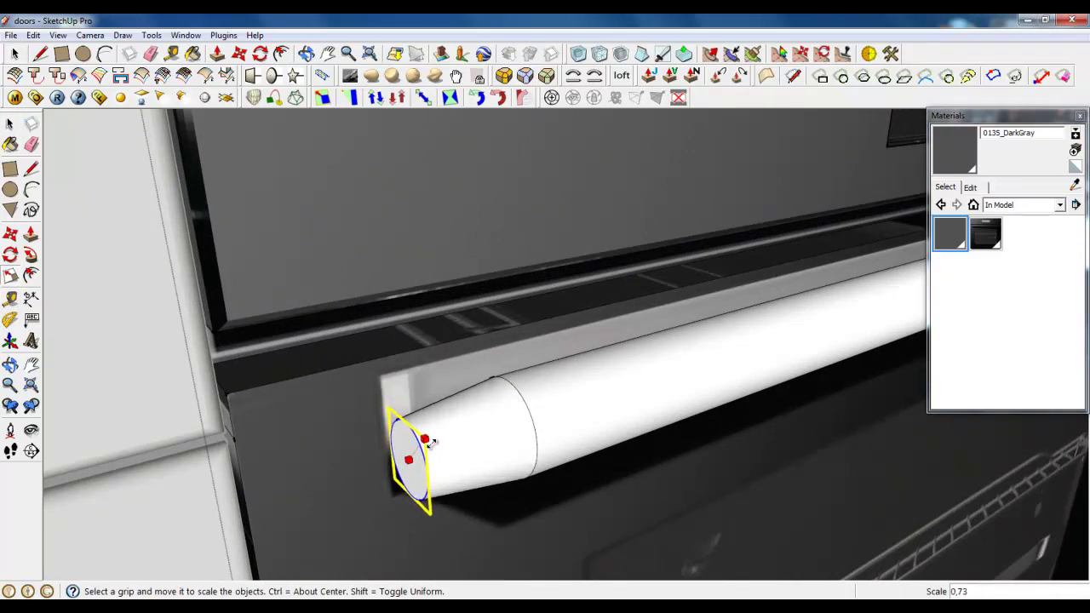
left_click(15, 53)
scroll(301, 430, "down", 2)
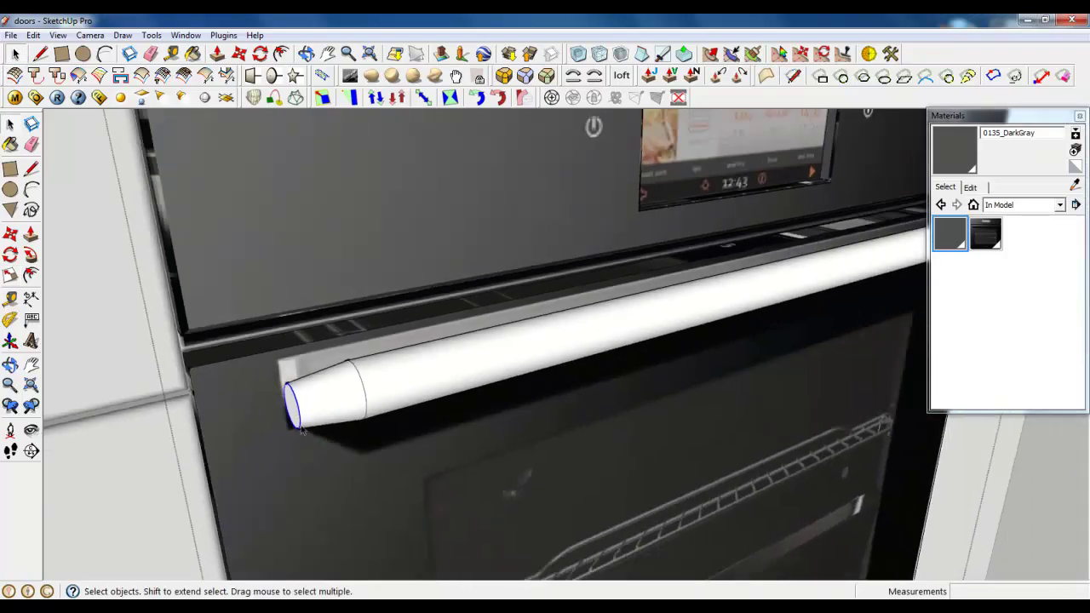
middle_click_drag(203, 420, 708, 293)
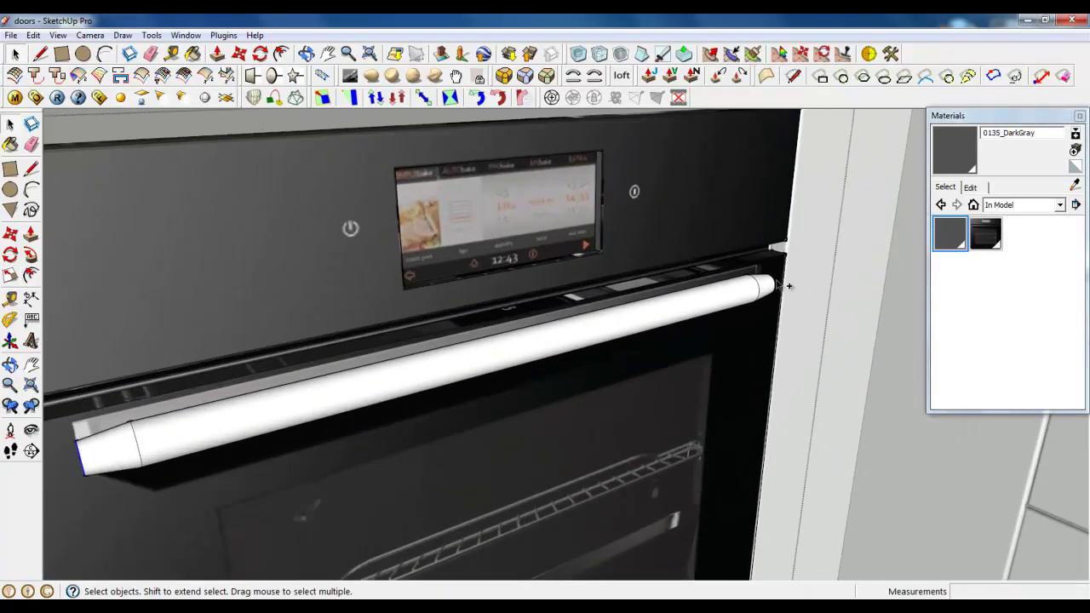
Round the edges of both handle end faces with Round Corner, using a 1.5 mm offset and 3 segments
left_click(504, 76)
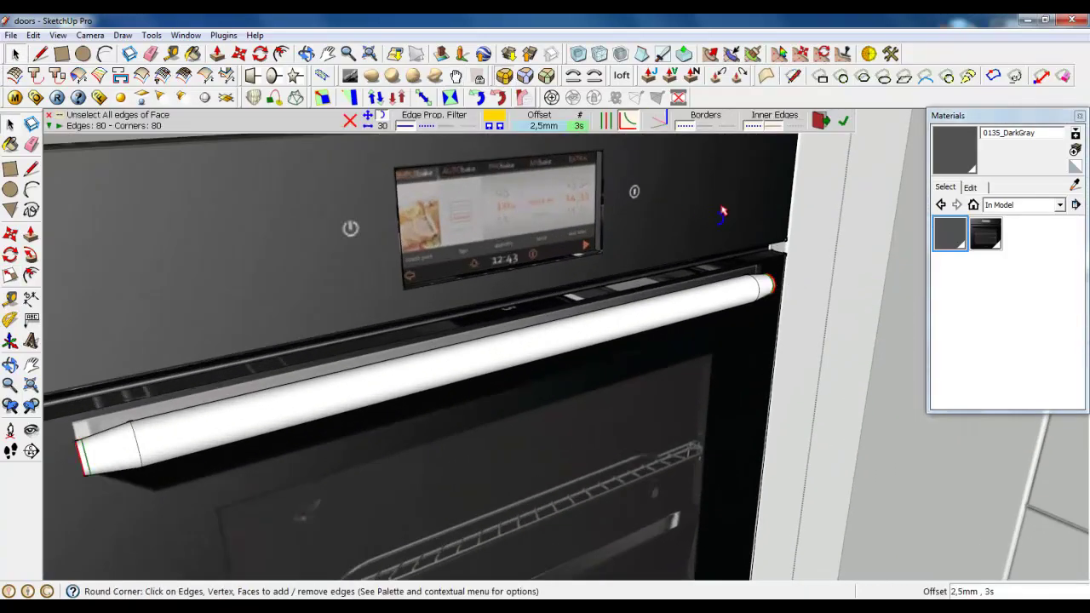
scroll(723, 212, "down", 3)
scroll(346, 349, "up", 6)
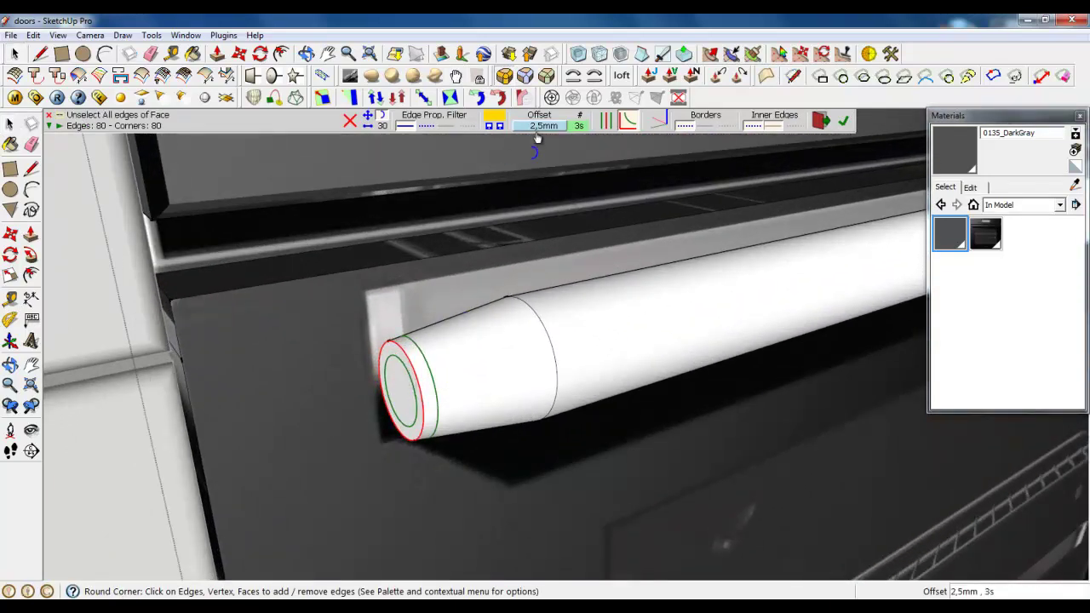
left_click(544, 125)
left_click_drag(552, 258, 547, 260)
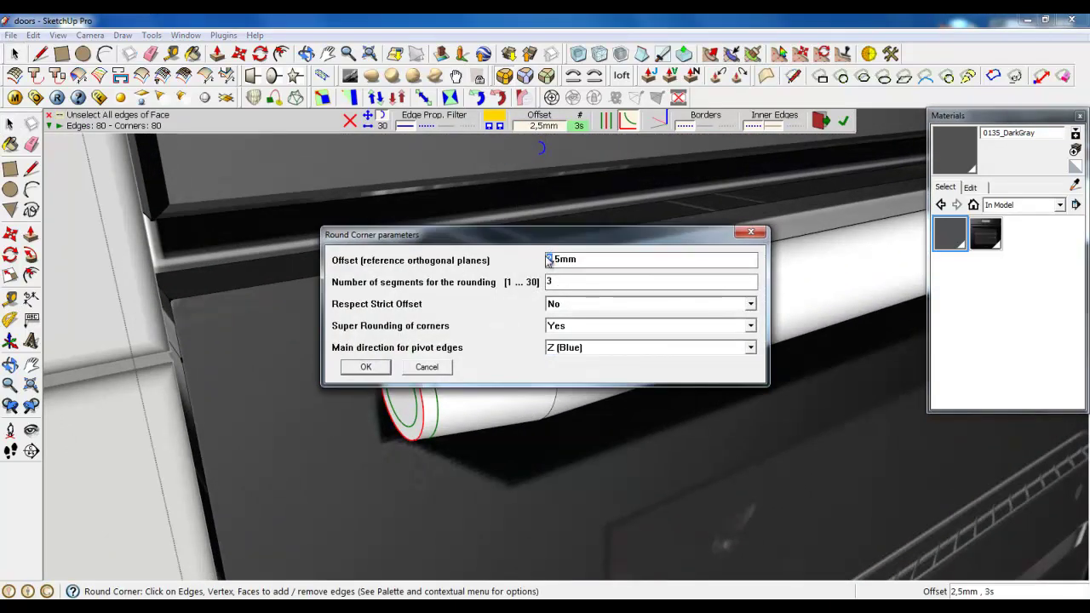
type("1")
left_click(366, 366)
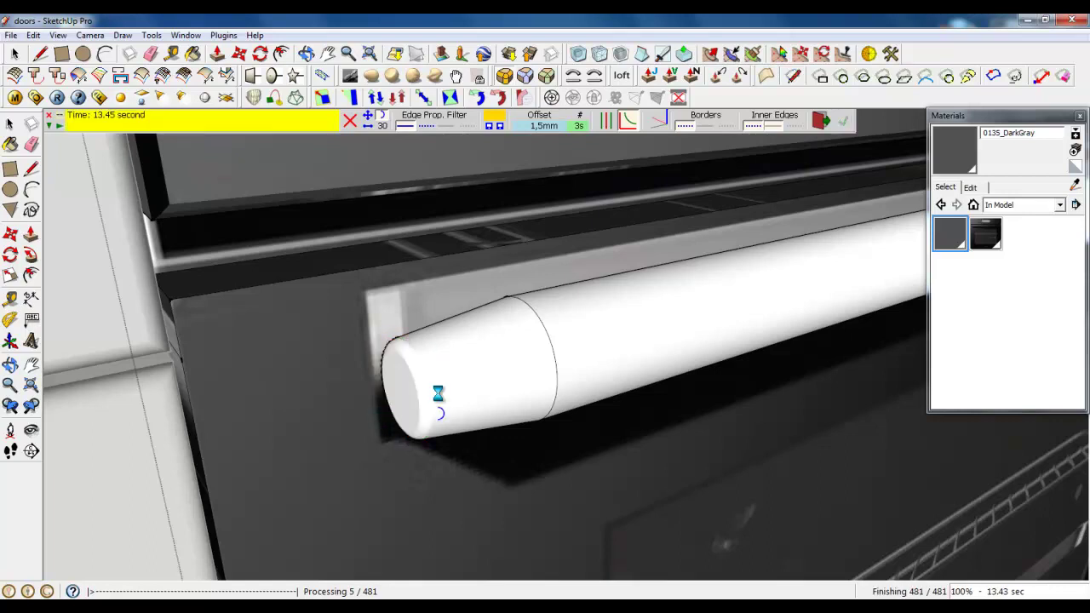
Select the whole handle bar with its tapered ends and move it 10 mm outward from the oven door
left_click(15, 54)
left_click(211, 277)
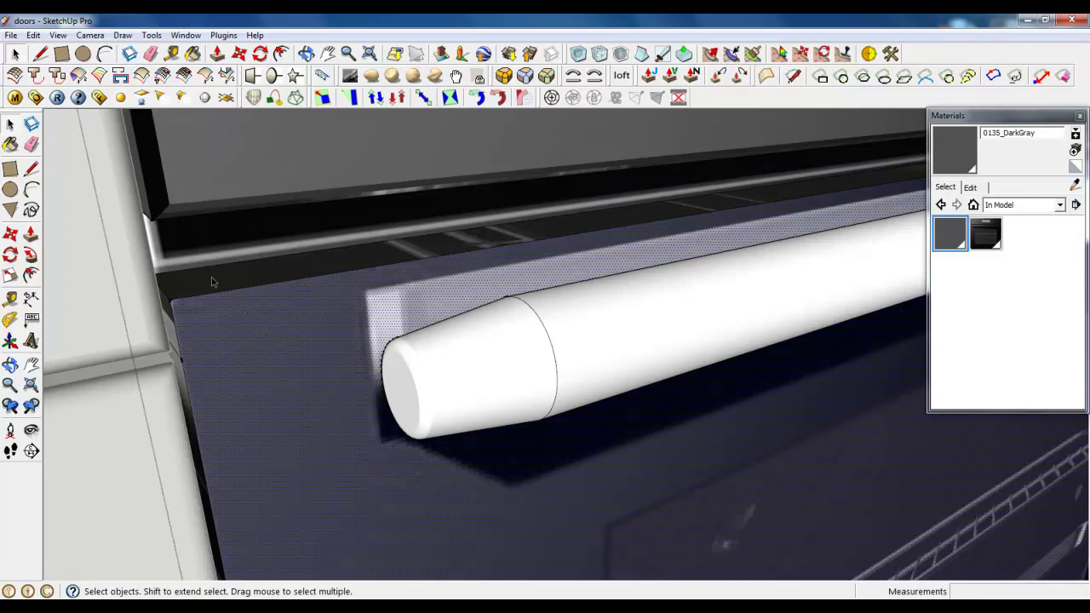
scroll(211, 276, "down", 4)
middle_click_drag(235, 316, 433, 258)
scroll(242, 280, "up", 4)
left_click(451, 257)
left_click(540, 236)
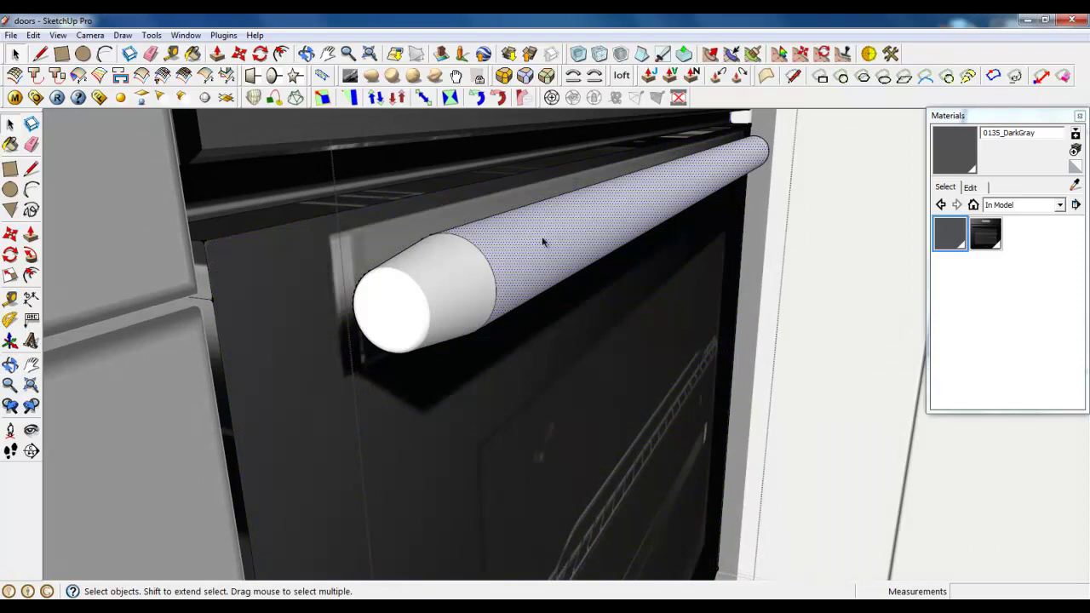
scroll(392, 308, "up", 2)
left_click(424, 306, "shift")
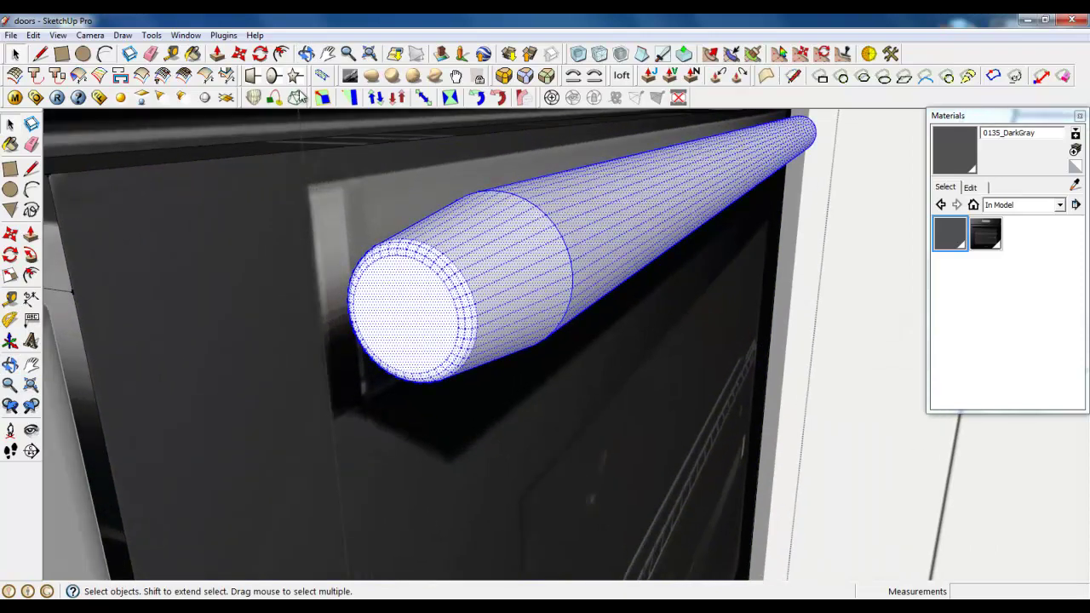
left_click(240, 54)
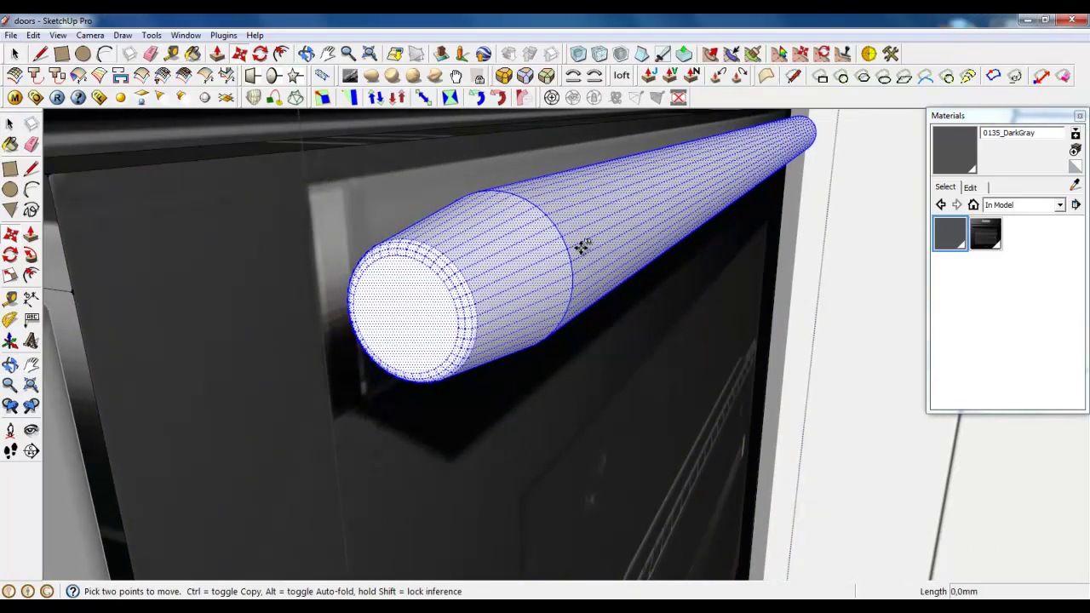
left_click_drag(581, 247, 612, 255)
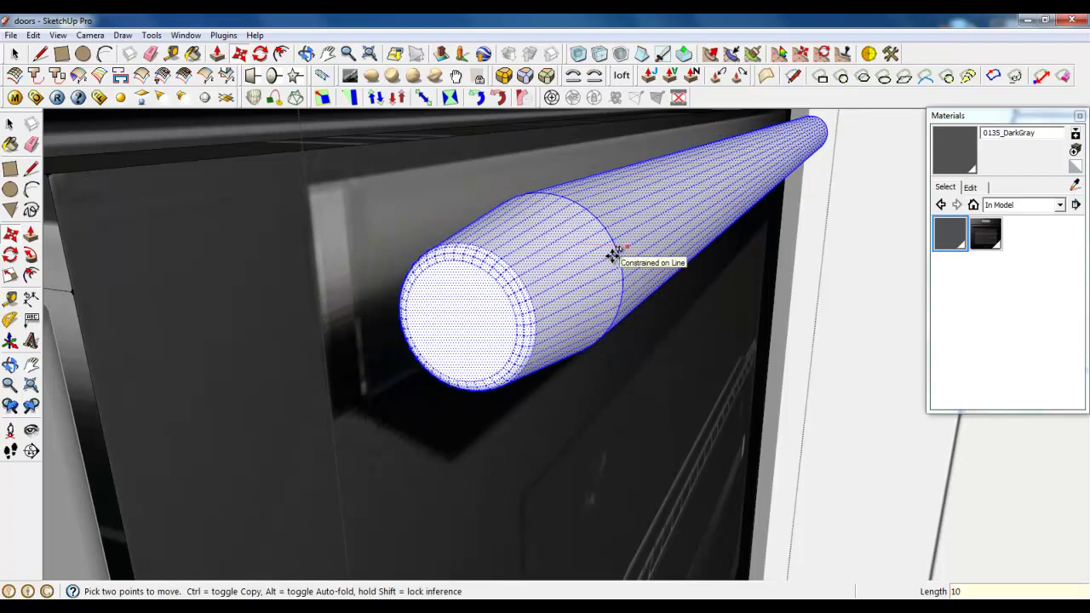
key("Return")
Draw a small rectangle on the door front behind the handle's left end and extrude it about 15.3 mm toward the handle
middle_click_drag(614, 260, 539, 294)
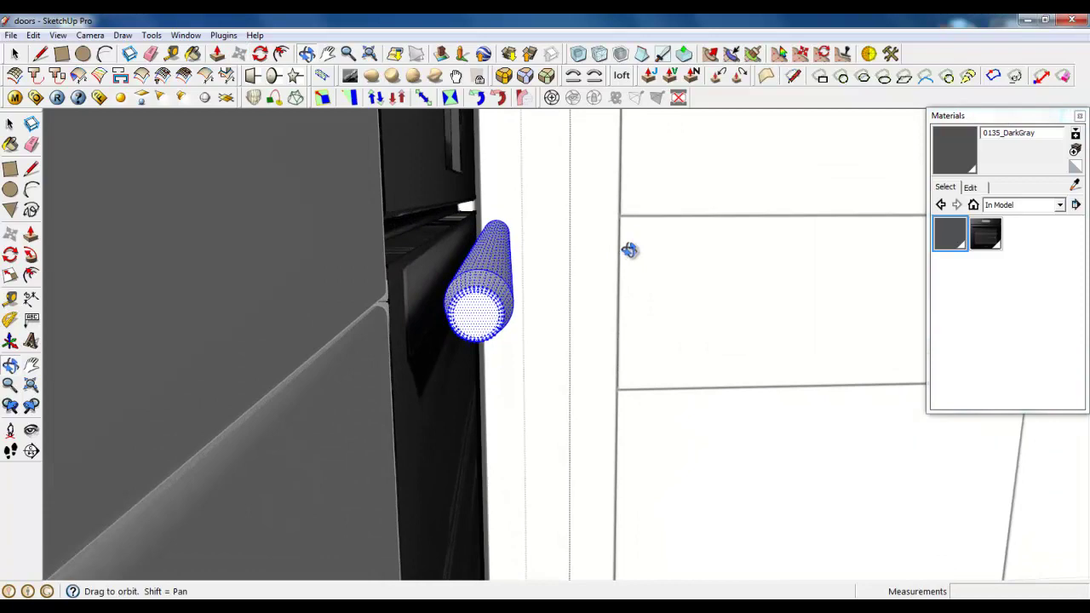
middle_click_drag(629, 250, 438, 277)
key("r")
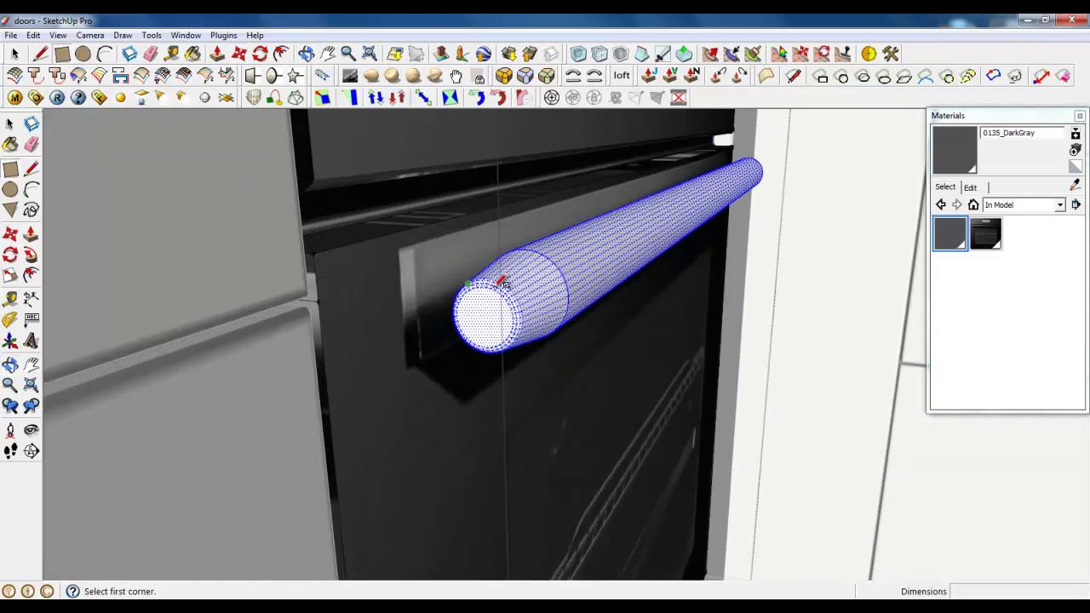
scroll(477, 272, "up", 6)
left_click(446, 270)
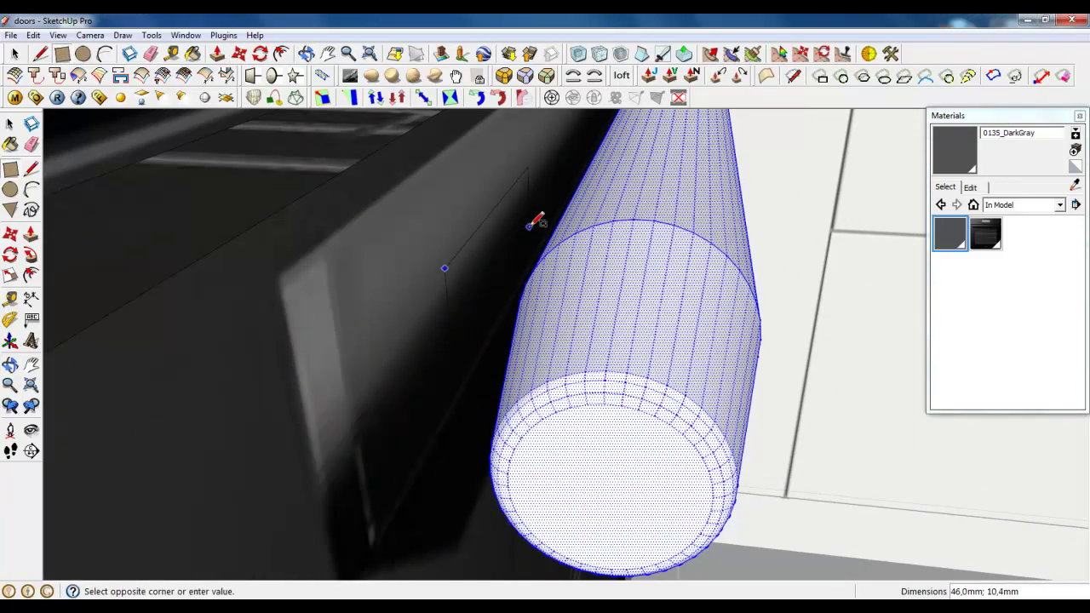
left_click(217, 55)
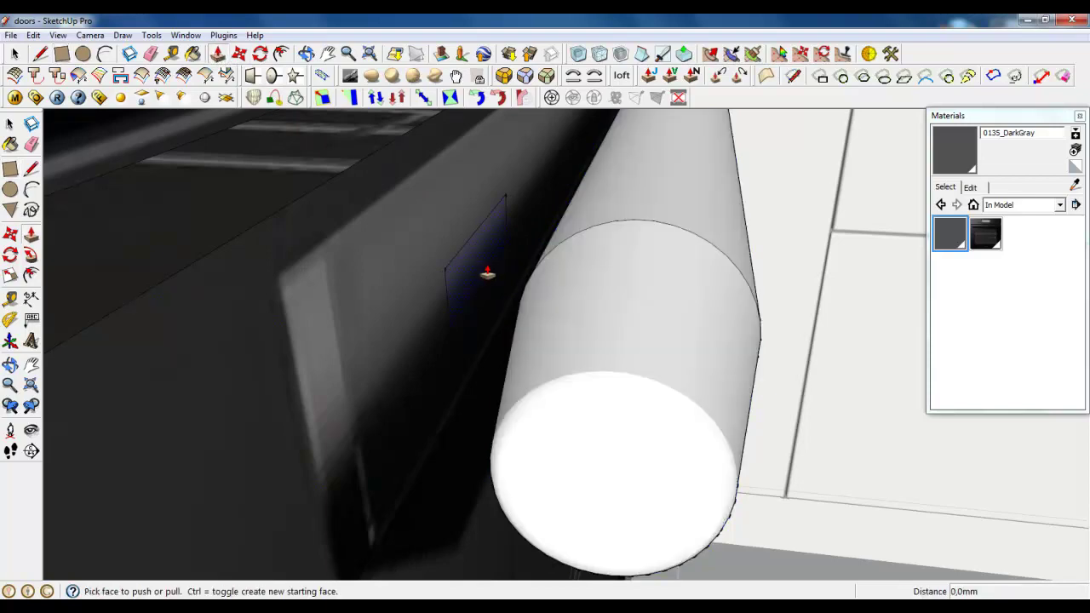
left_click(489, 276)
middle_click_drag(508, 297, 318, 346)
scroll(316, 346, "down", 4)
scroll(314, 345, "down", 5)
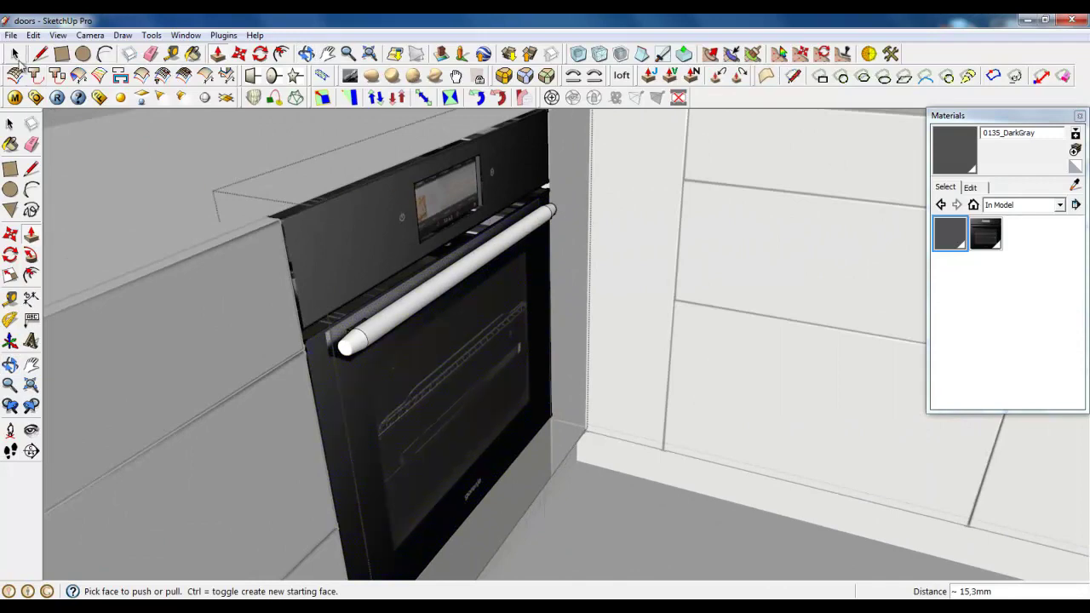
Draw a rectangle of about 420 × 290 mm on the oven door, tracing the outline of the glass window
left_click(18, 58)
scroll(383, 171, "down", 3)
middle_click_drag(383, 170, 238, 271)
left_click(61, 54)
scroll(312, 253, "up", 10)
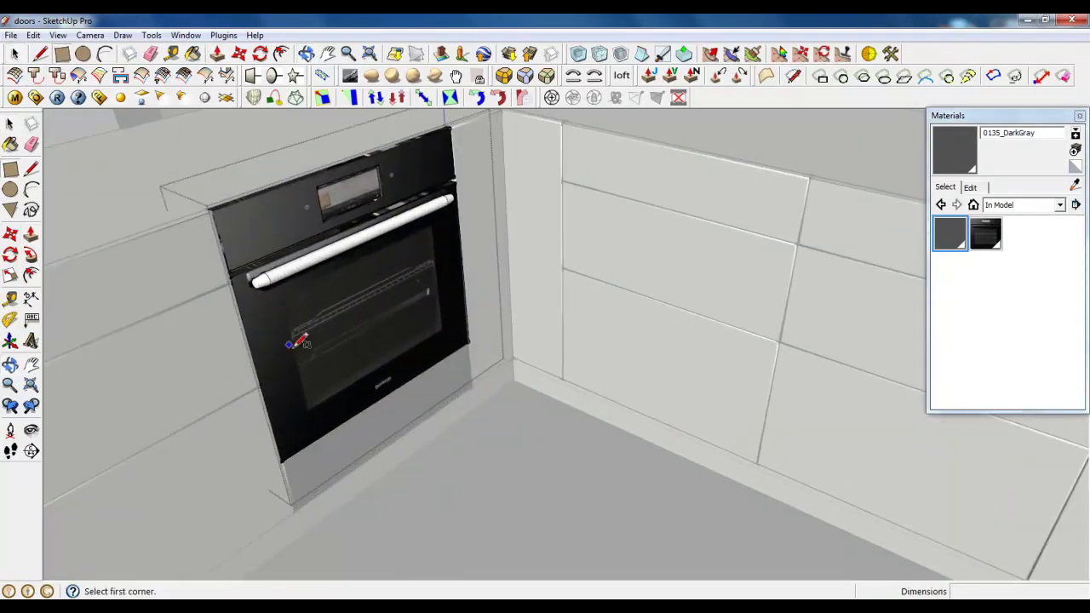
left_click(311, 479)
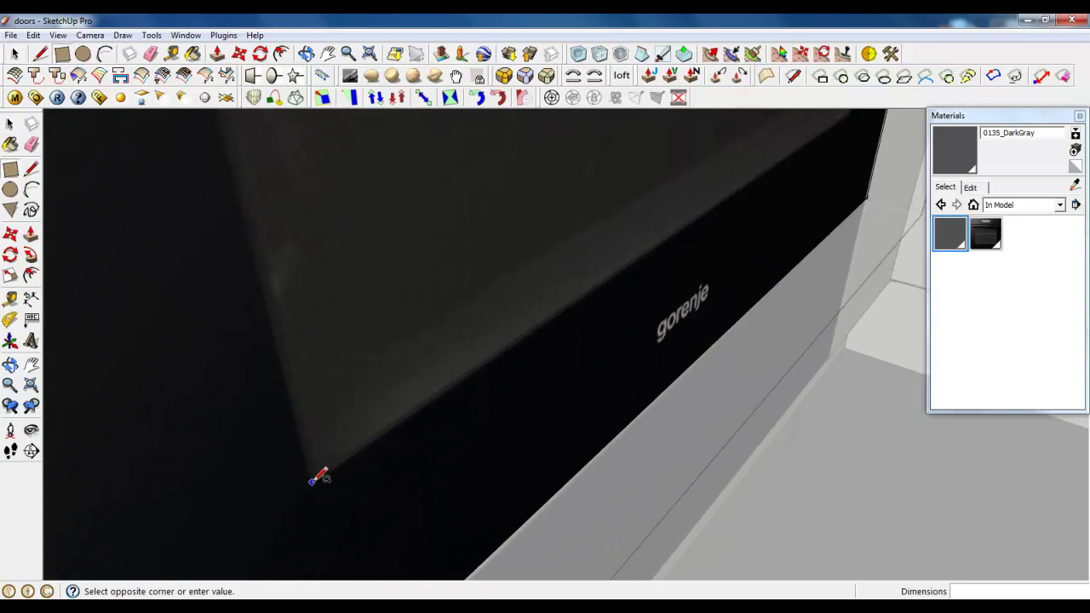
scroll(317, 499, "down", 6)
scroll(511, 205, "up", 6)
scroll(510, 205, "up", 2)
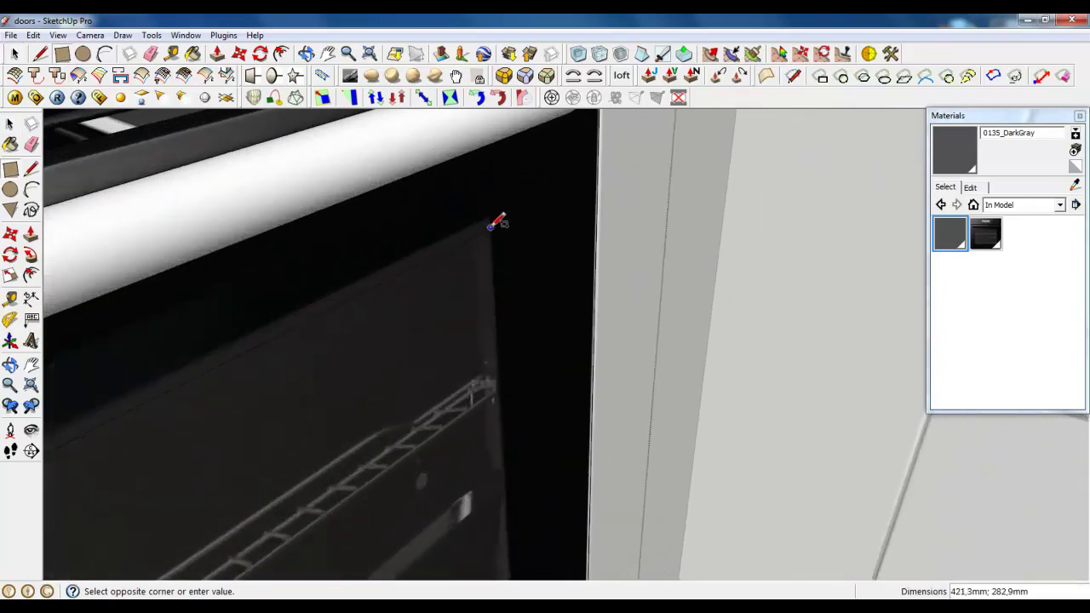
left_click(490, 218)
Push the glass window rectangle 5 mm into the oven door
key("p")
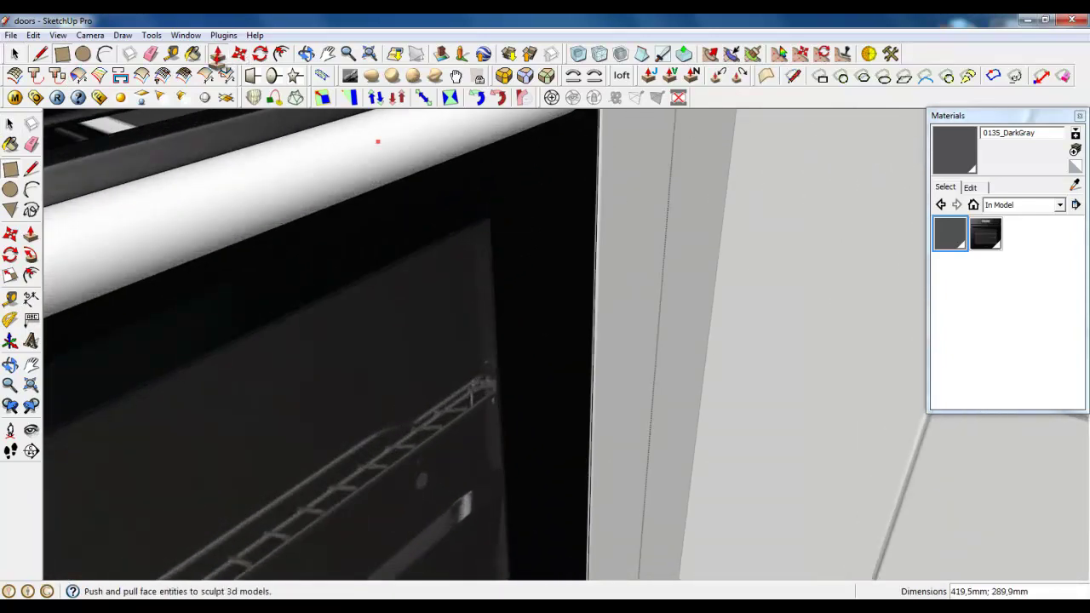
left_click(485, 414)
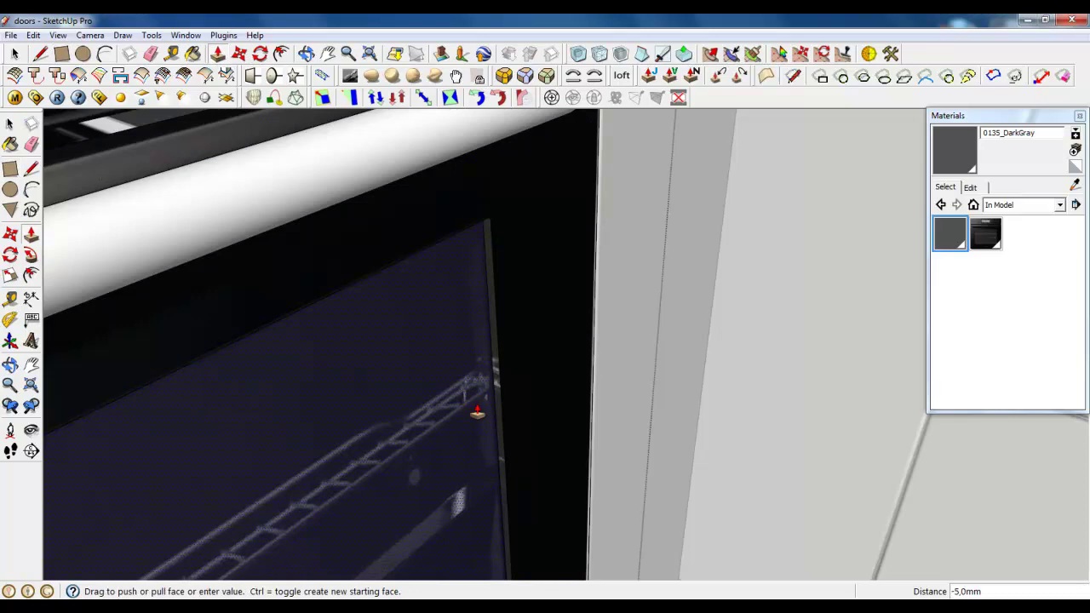
type("5")
key("Return")
scroll(504, 333, "down", 3)
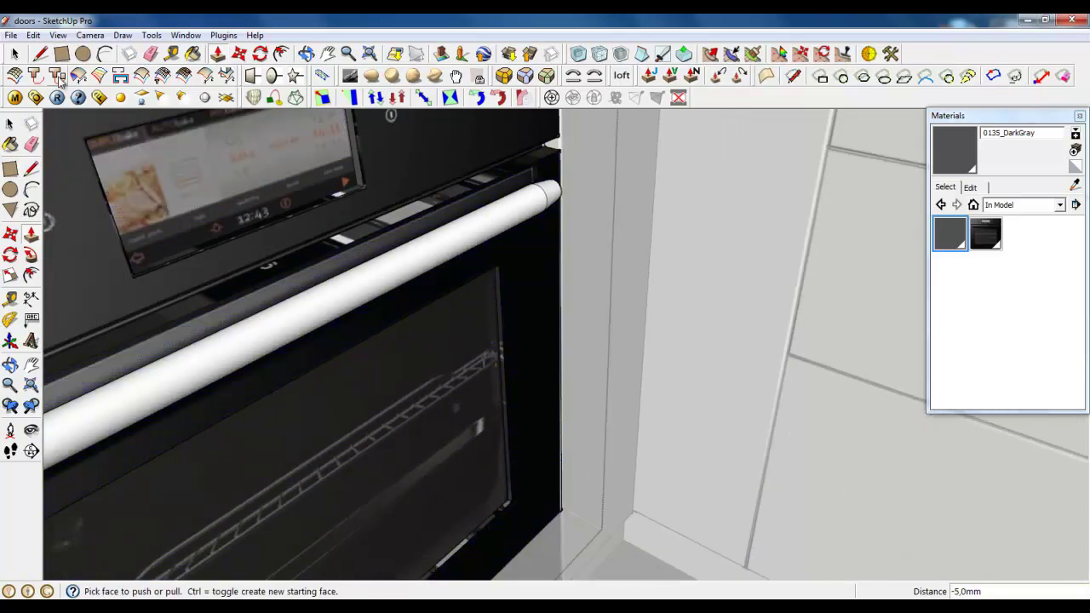
key("space")
Round the outer and window edges of the door's front face with Round Corner at 1.5 mm offset and 3 segments
scroll(574, 242, "down", 3)
scroll(308, 461, "up", 3)
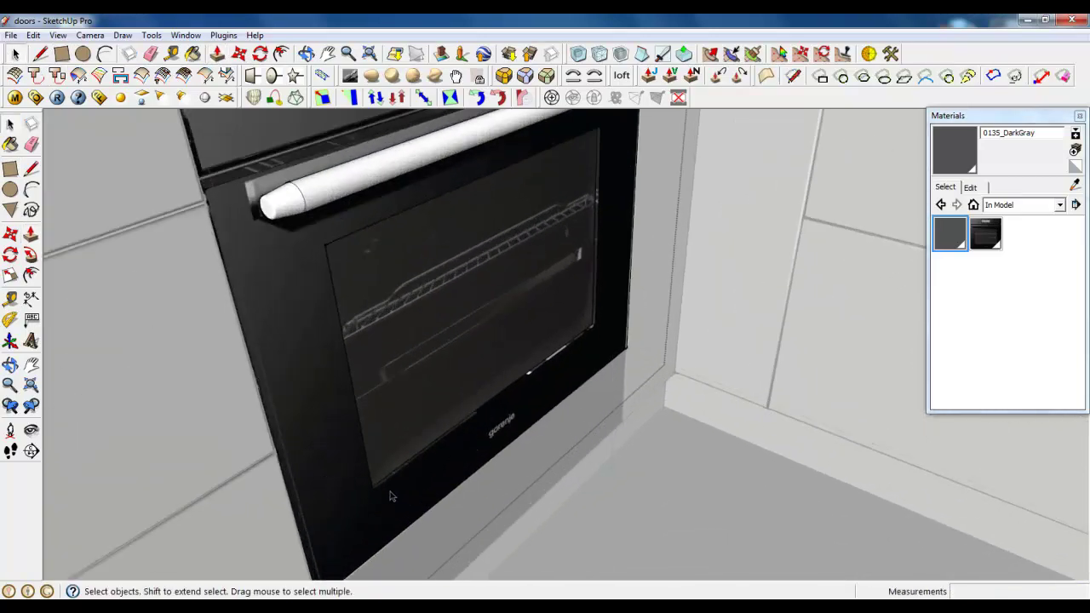
left_click(307, 462)
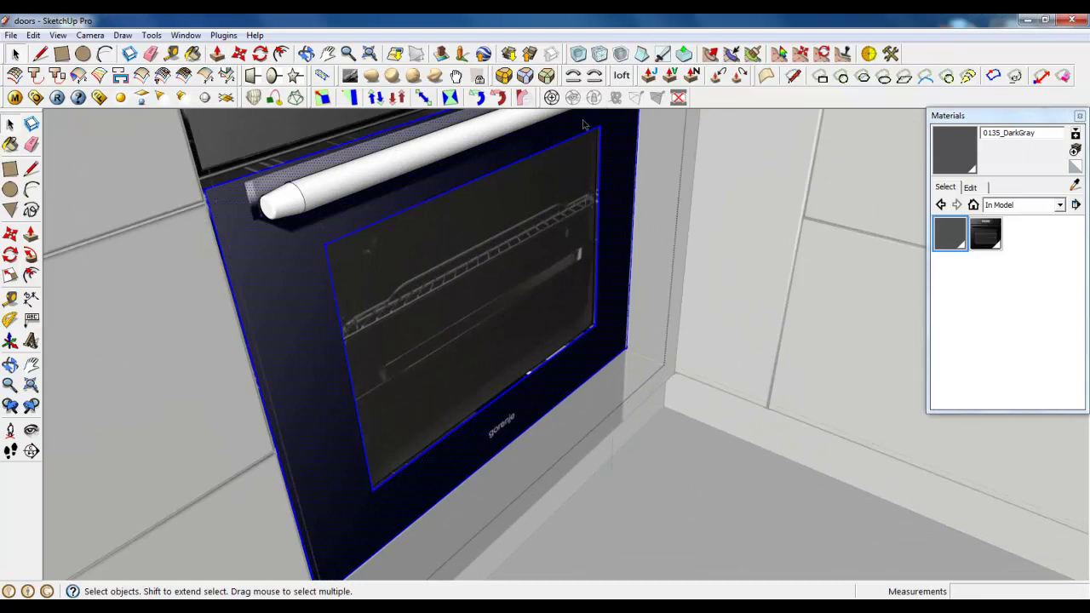
scroll(670, 413, "down", 4)
middle_click_drag(669, 413, 358, 435)
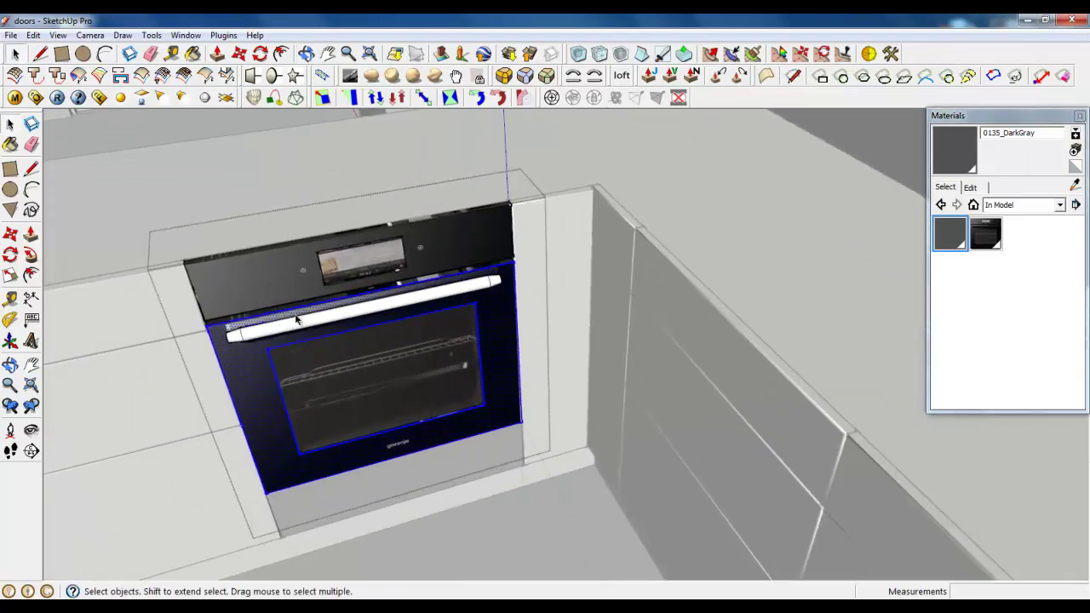
scroll(298, 321, "up", 2)
left_click(514, 84)
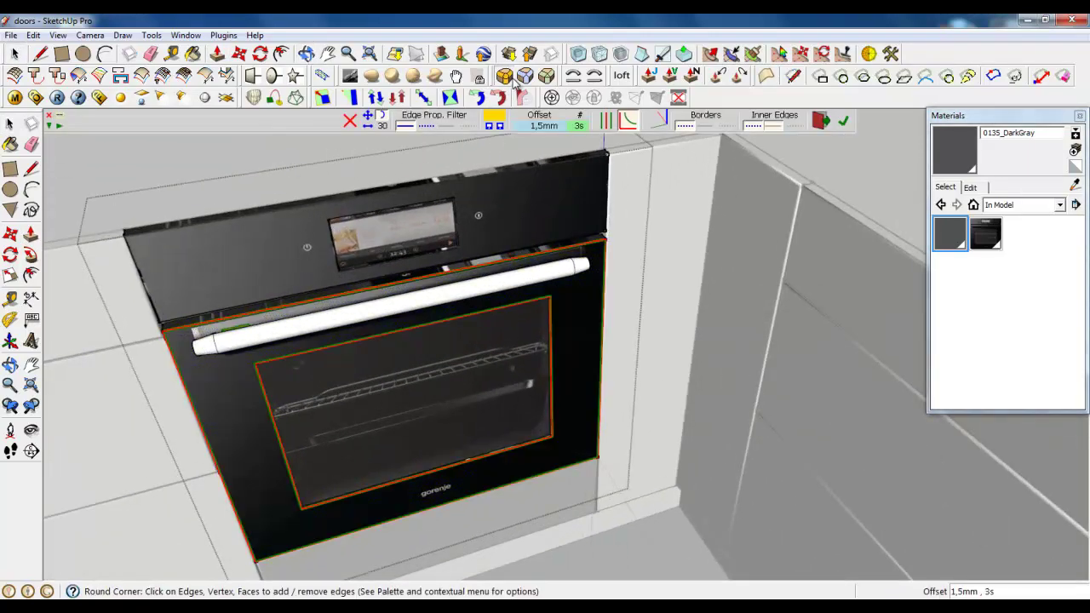
left_click(780, 124)
left_click(843, 122)
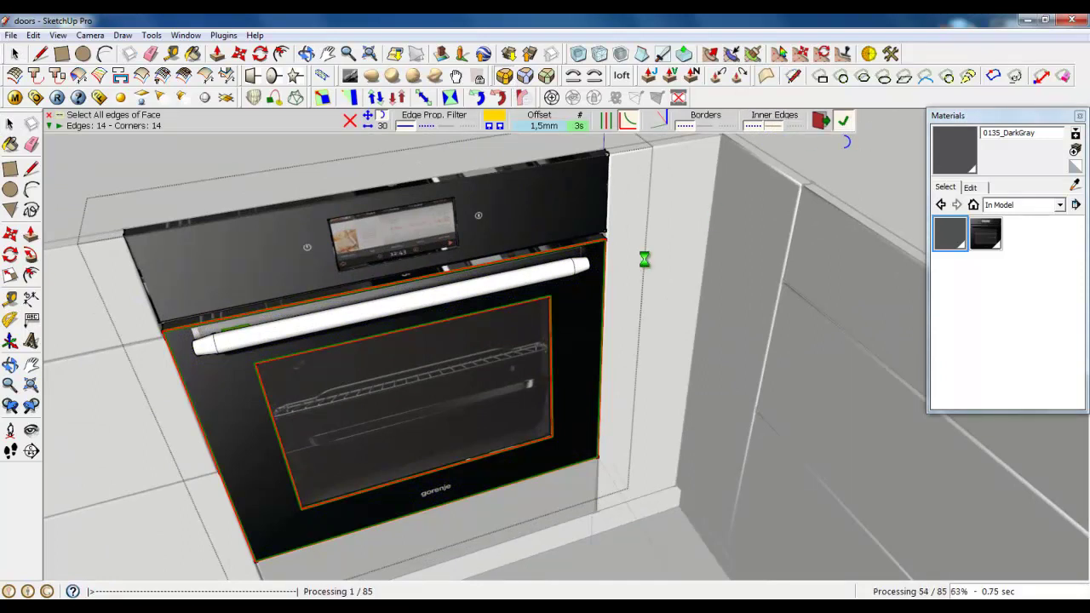
key("space")
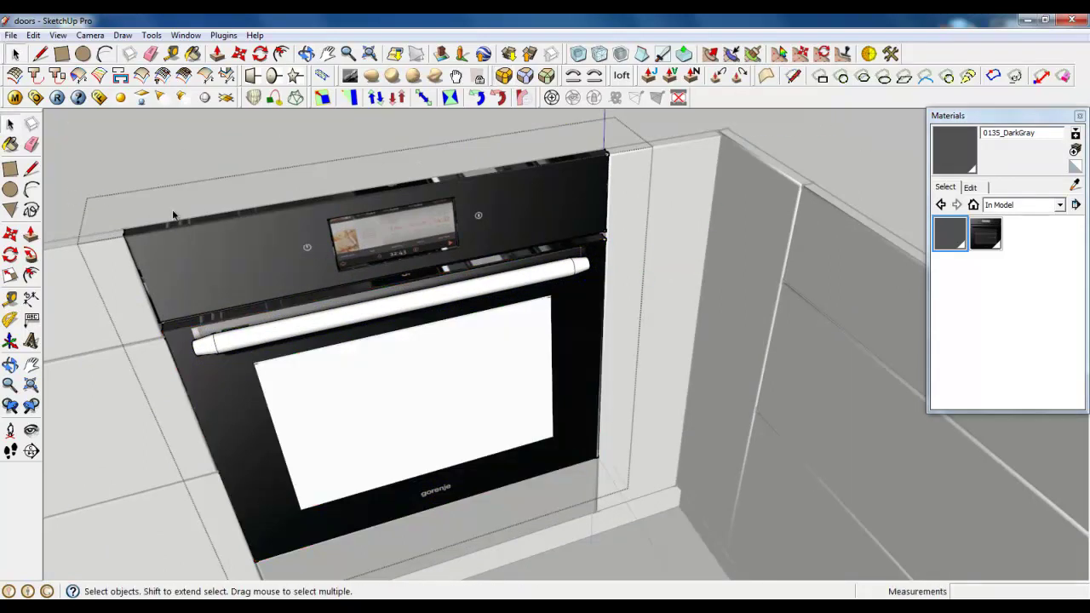
Delete the white face covering the recessed oven window and close the oven group
left_click(339, 390)
key("Delete")
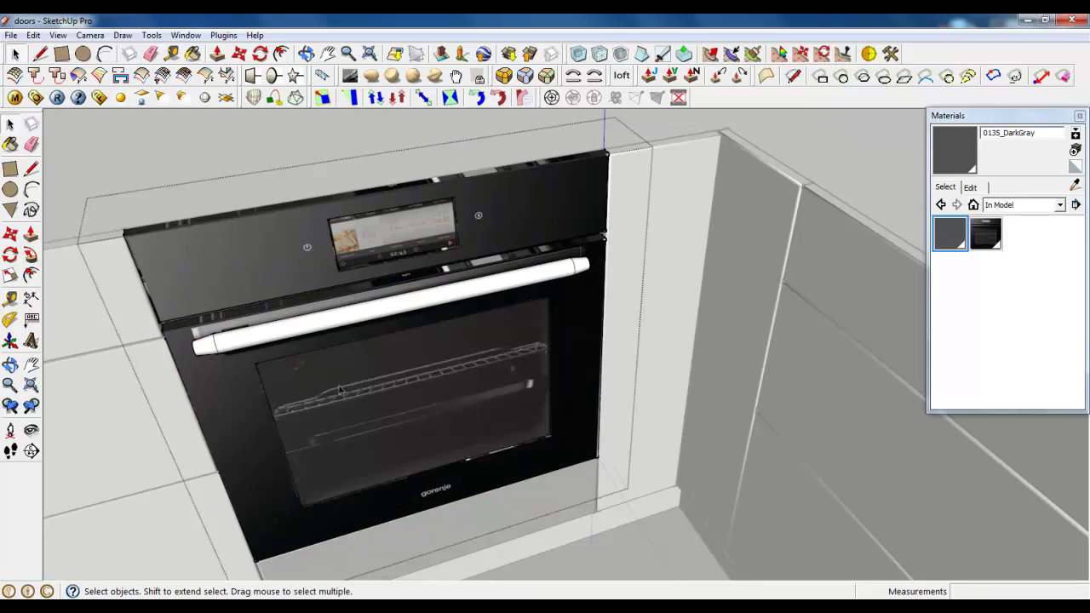
scroll(550, 419, "down", 3)
middle_click_drag(490, 416, 688, 345)
right_click(597, 258)
left_click(610, 270)
scroll(467, 293, "down", 2)
scroll(494, 448, "down", 2)
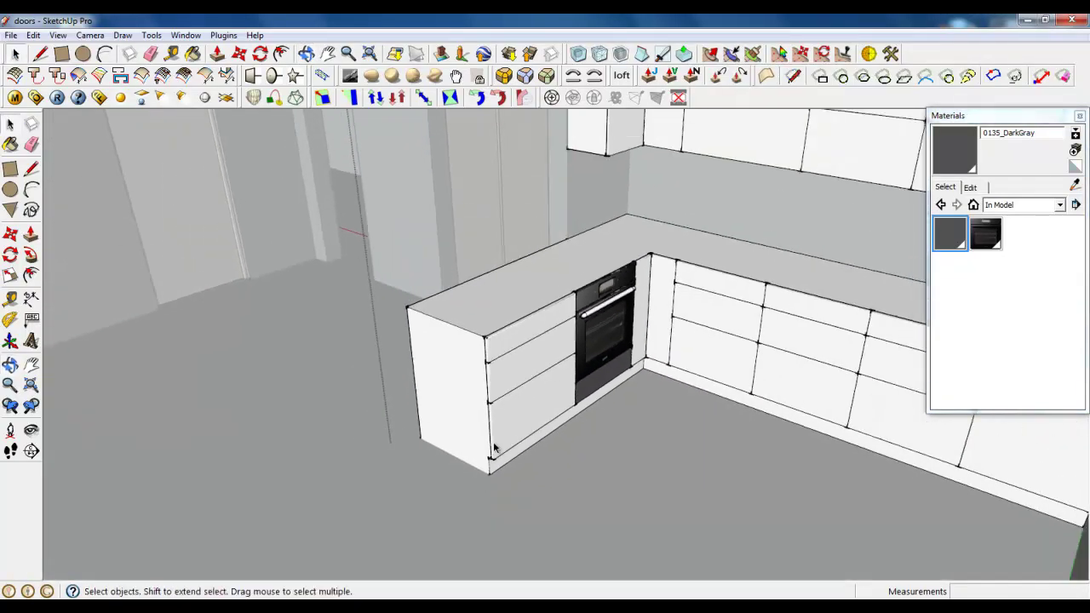
Display hidden geometry and unhide the countertop group above the base cabinets
middle_click_drag(494, 448, 609, 465)
scroll(447, 467, "down", 3)
scroll(727, 403, "up", 3)
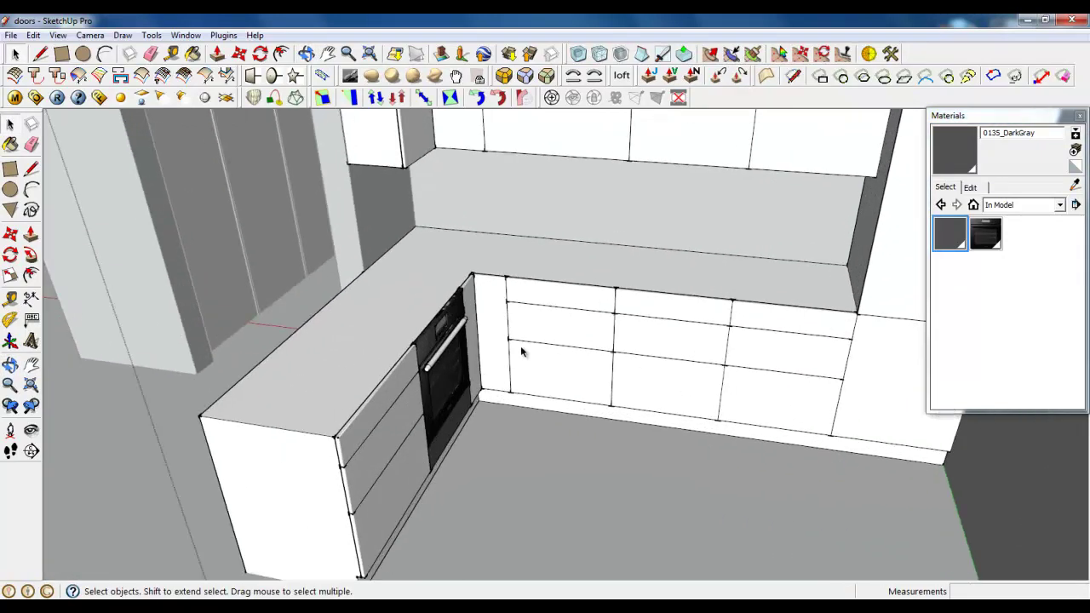
scroll(462, 348, "up", 3)
scroll(312, 349, "up", 2)
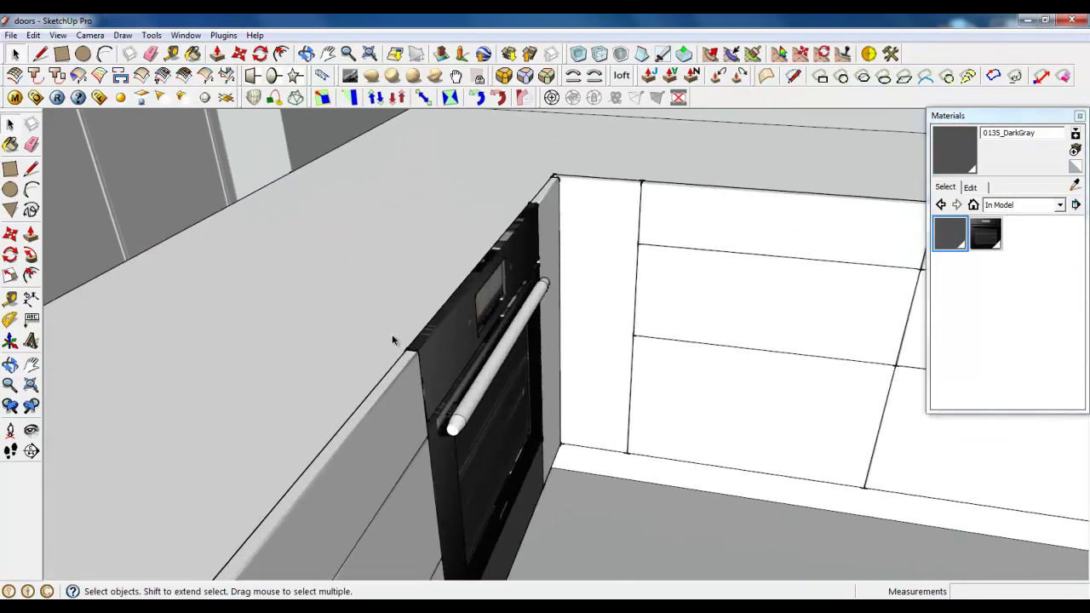
scroll(608, 329, "down", 3)
left_click(58, 35)
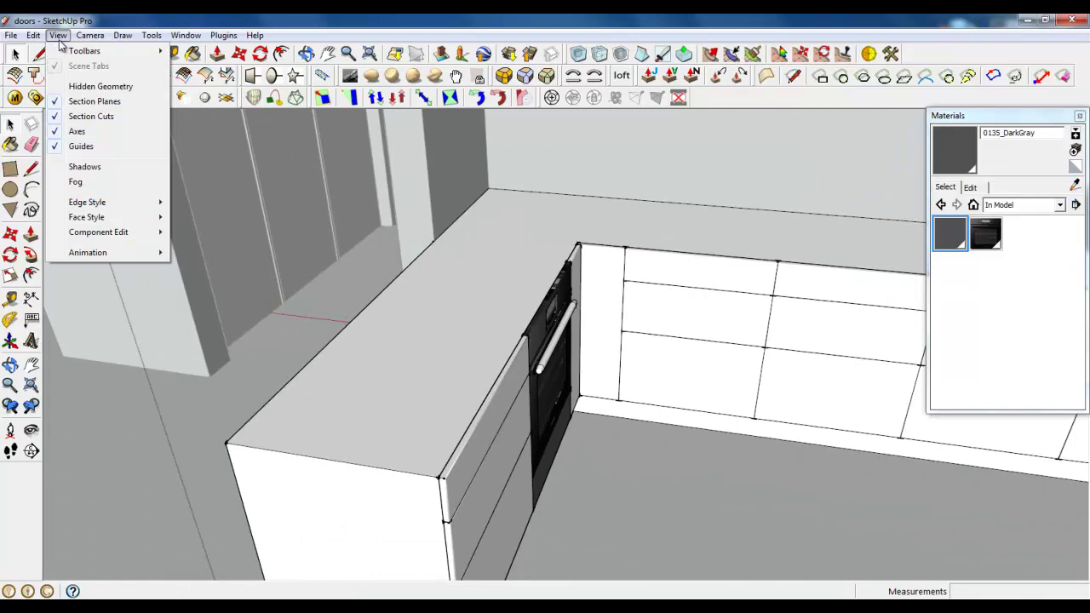
left_click(93, 86)
right_click(479, 208)
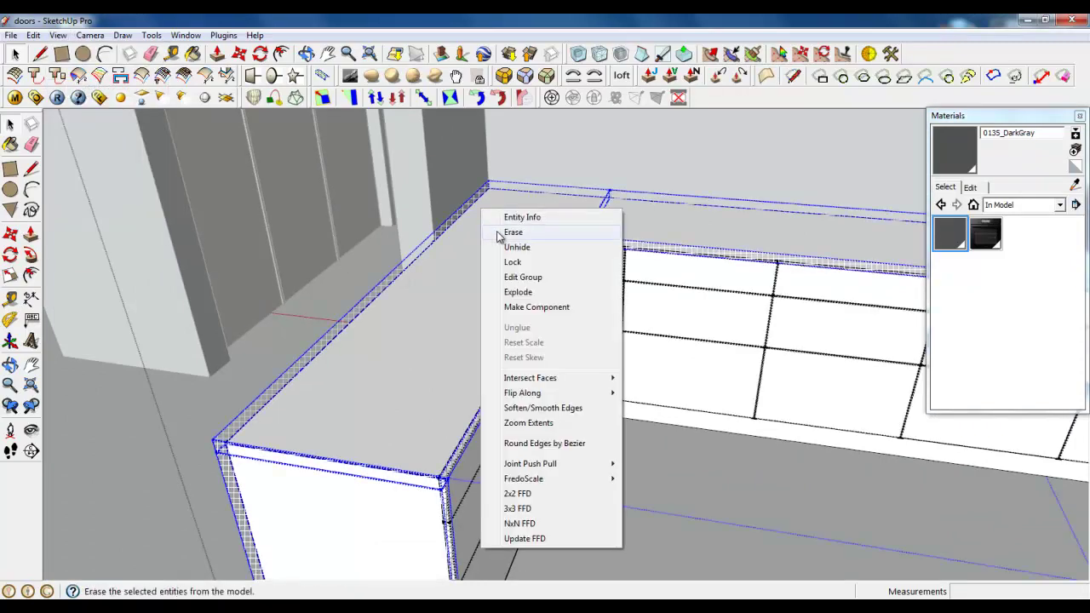
left_click(506, 247)
Turn off the display of hidden geometry
scroll(485, 353, "down", 3)
scroll(542, 202, "up", 1)
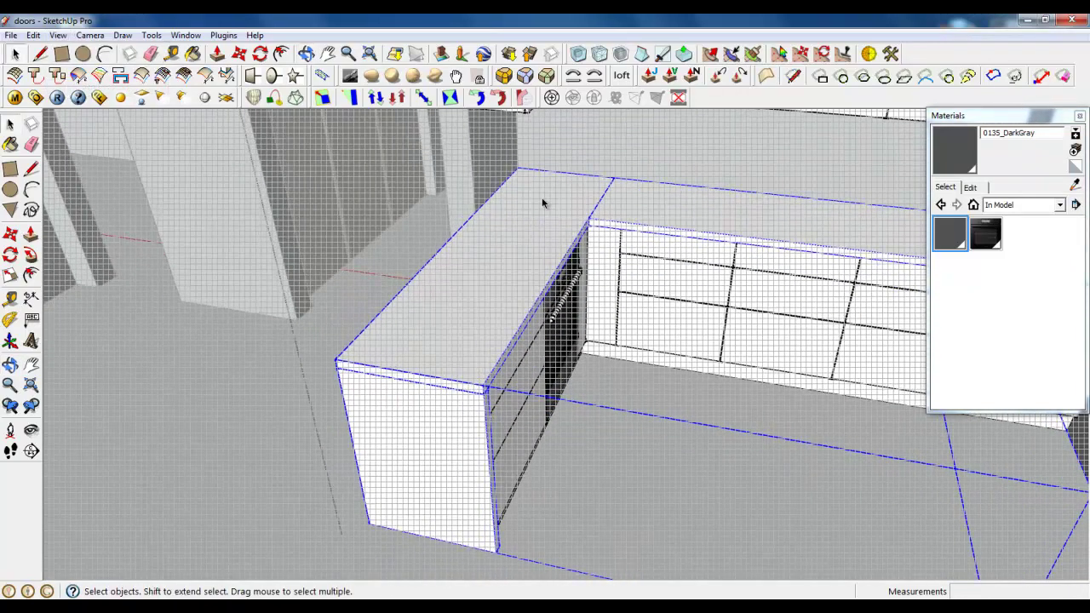
left_click(58, 35)
left_click(95, 86)
scroll(526, 209, "up", 1)
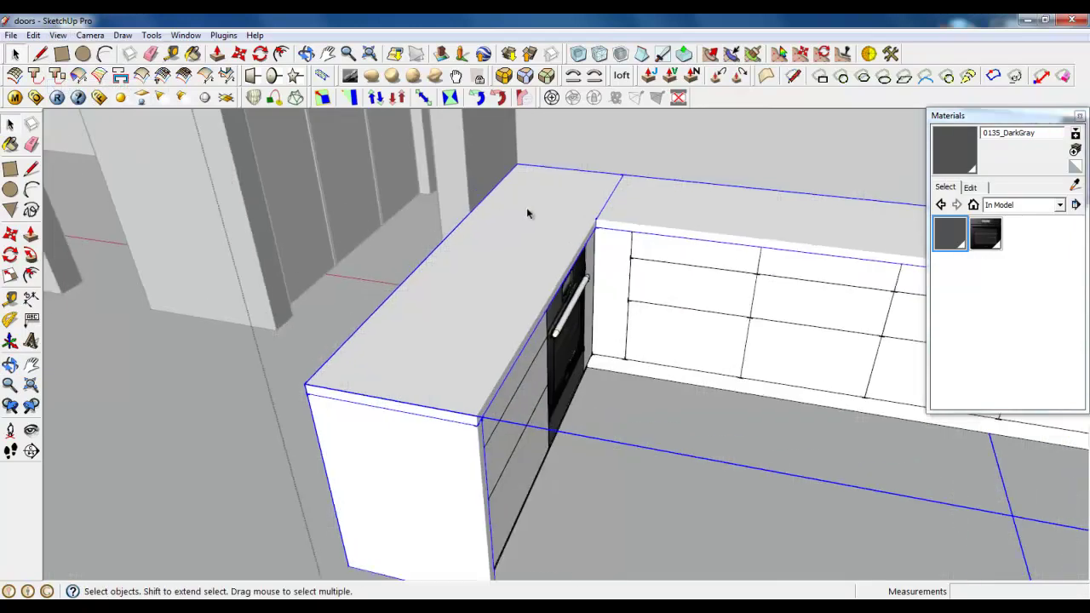
middle_click_drag(526, 209, 361, 329)
scroll(361, 329, "up", 6)
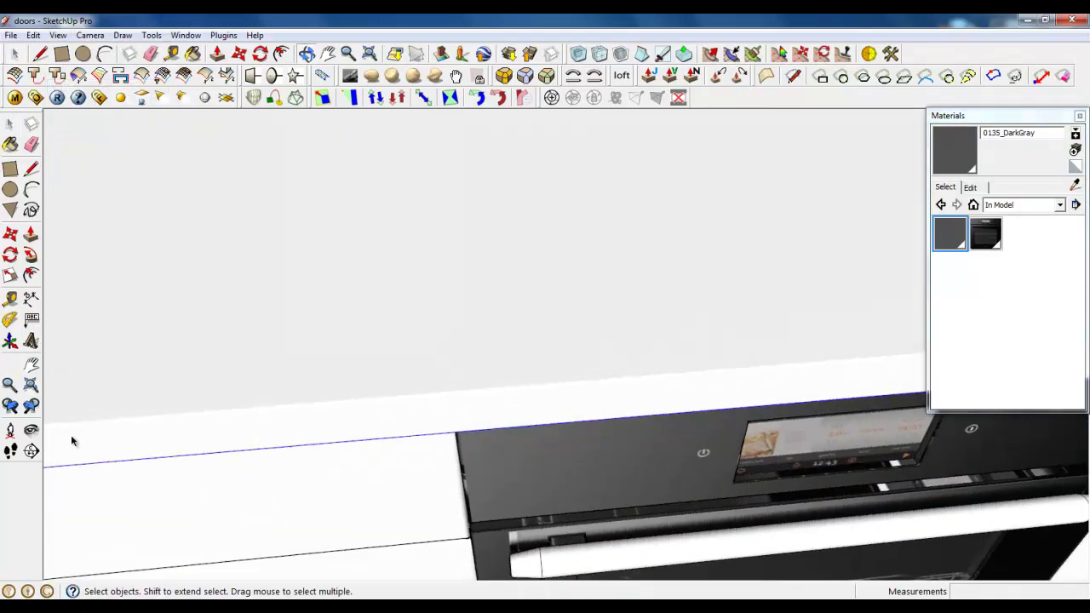
double_click(411, 356)
left_click(339, 408)
scroll(316, 440, "down", 3)
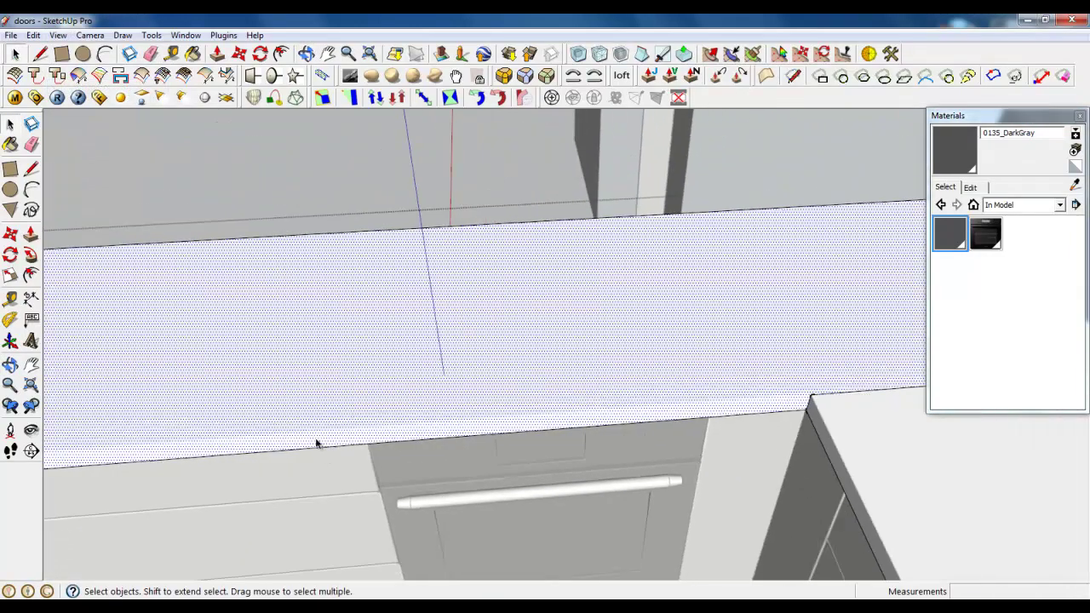
right_click(300, 198)
left_click(345, 207)
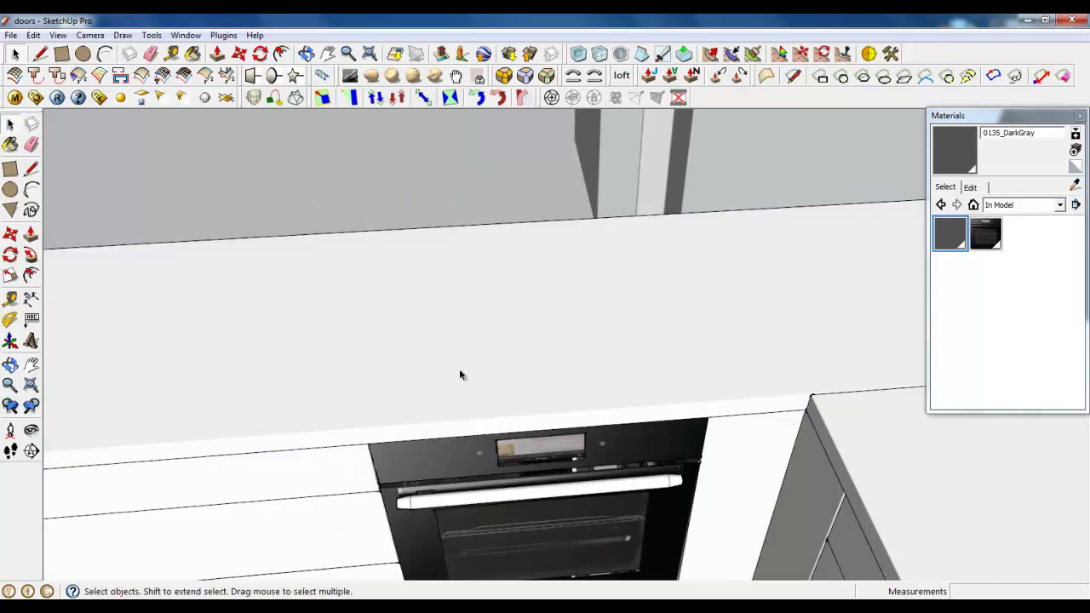
Draw a rectangle for the hob on the countertop surface, directly above the built-in oven
left_click(61, 53)
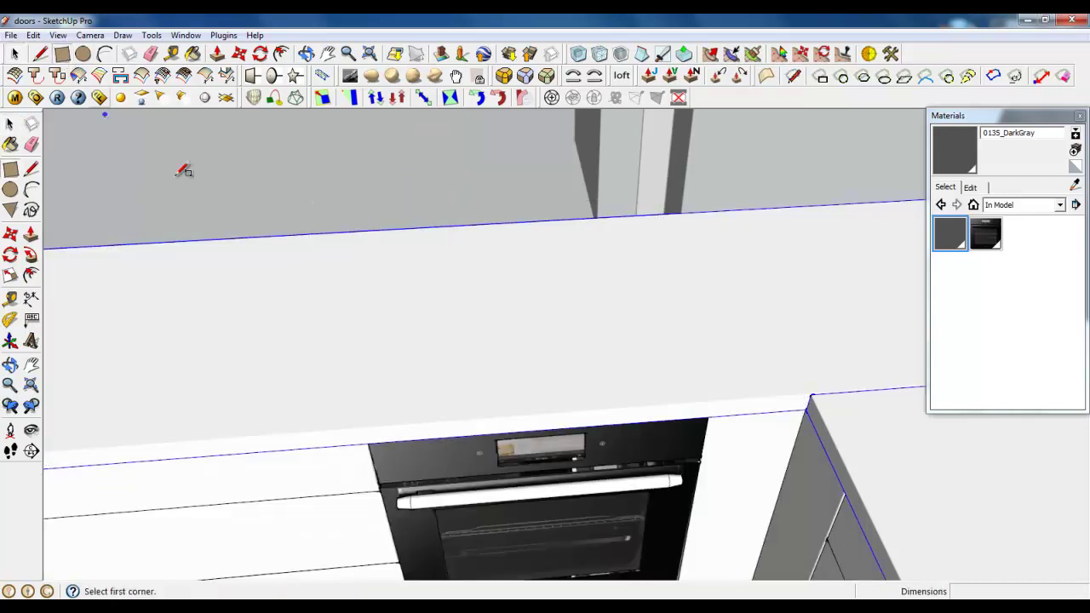
left_click(371, 415)
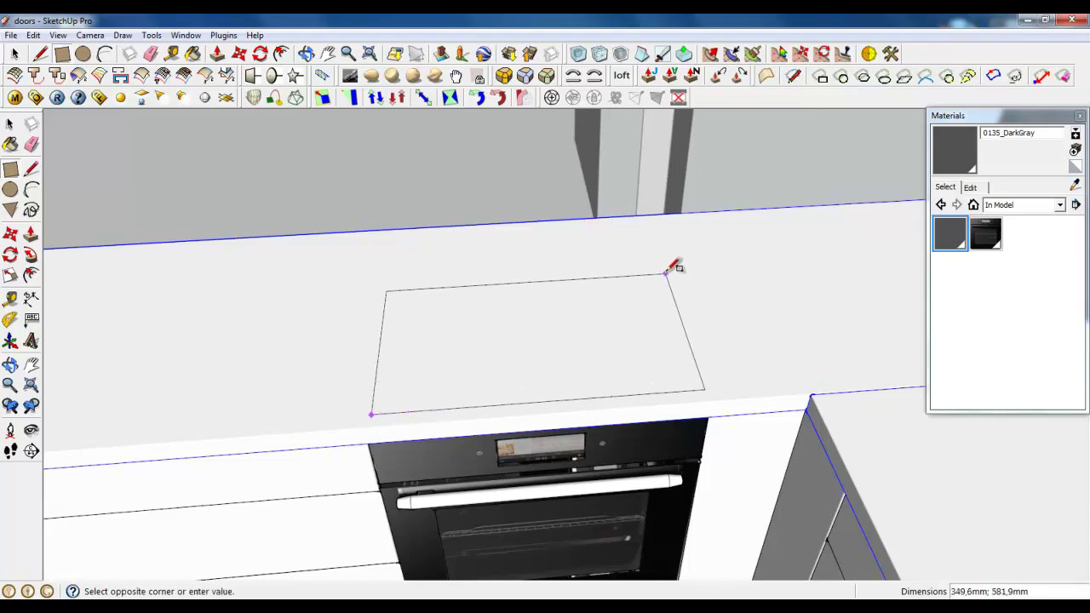
left_click(645, 224)
key("space")
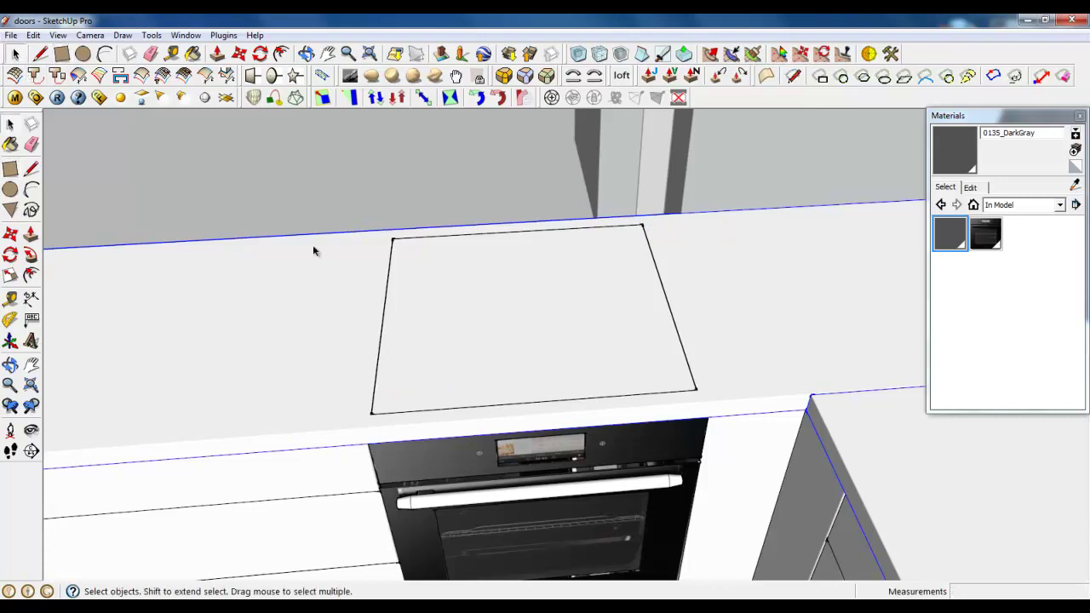
Make the hob rectangle's face and edges a group and open it for editing
double_click(384, 315)
right_click(384, 315)
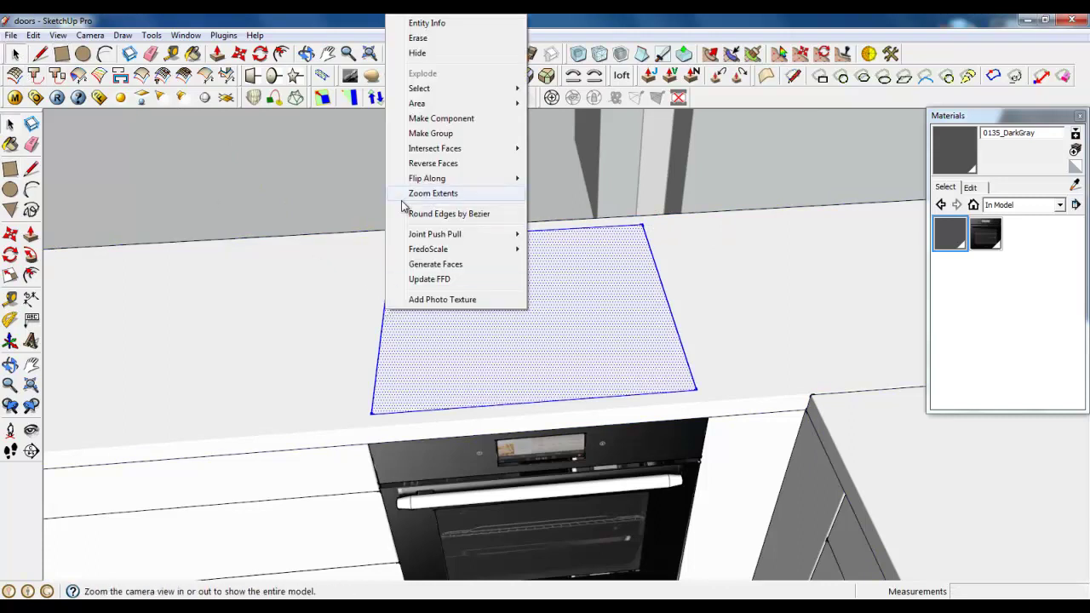
left_click(413, 135)
double_click(384, 314)
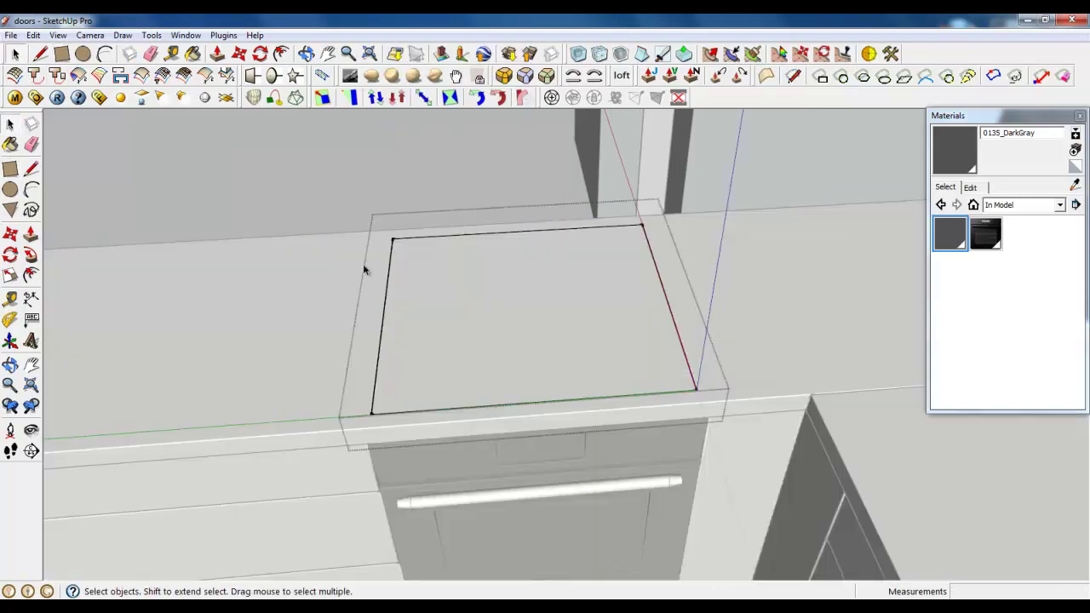
Extrude the hob rectangle upward by 8 mm with Push/Pull
key("p")
left_click(389, 408)
scroll(389, 409, "up", 3)
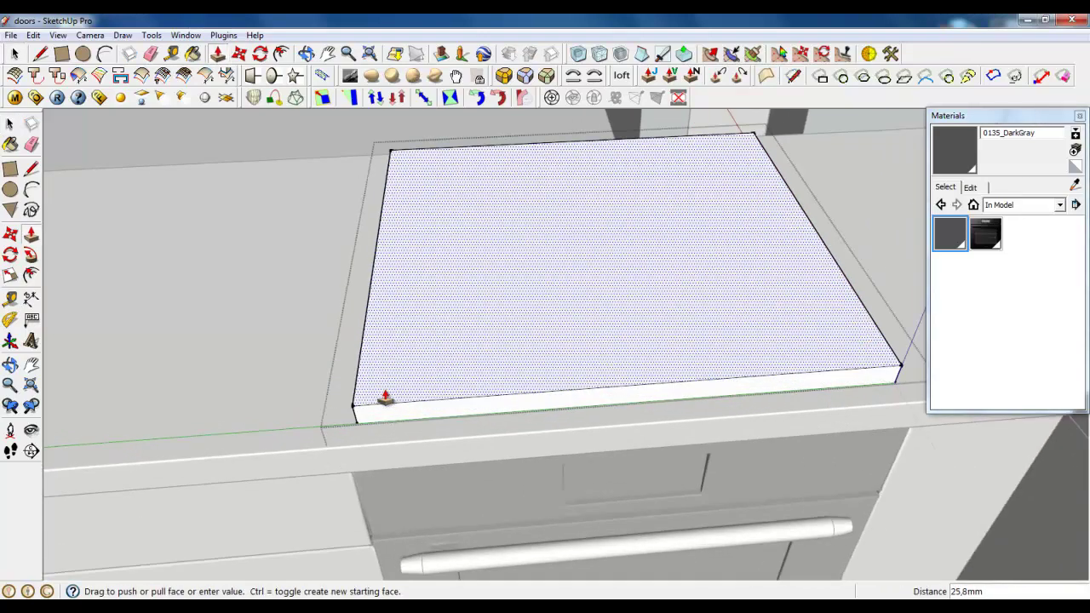
key("Return")
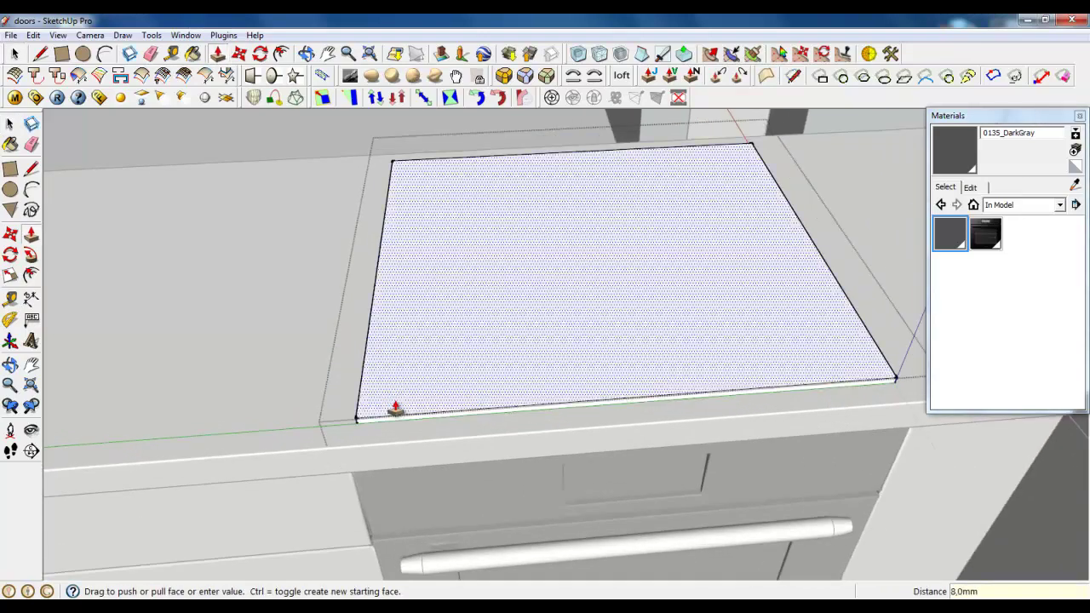
middle_click_drag(395, 408, 541, 223)
key("space")
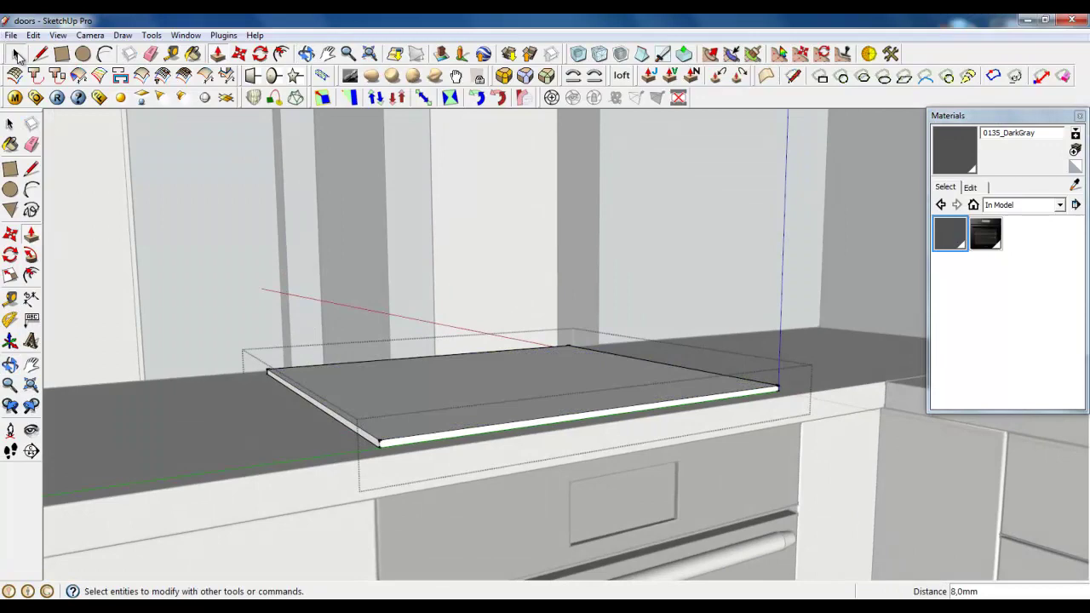
Offset the outline of the hob's top face inward by 12 mm
scroll(373, 393, "up", 4)
middle_click_drag(372, 389, 333, 360)
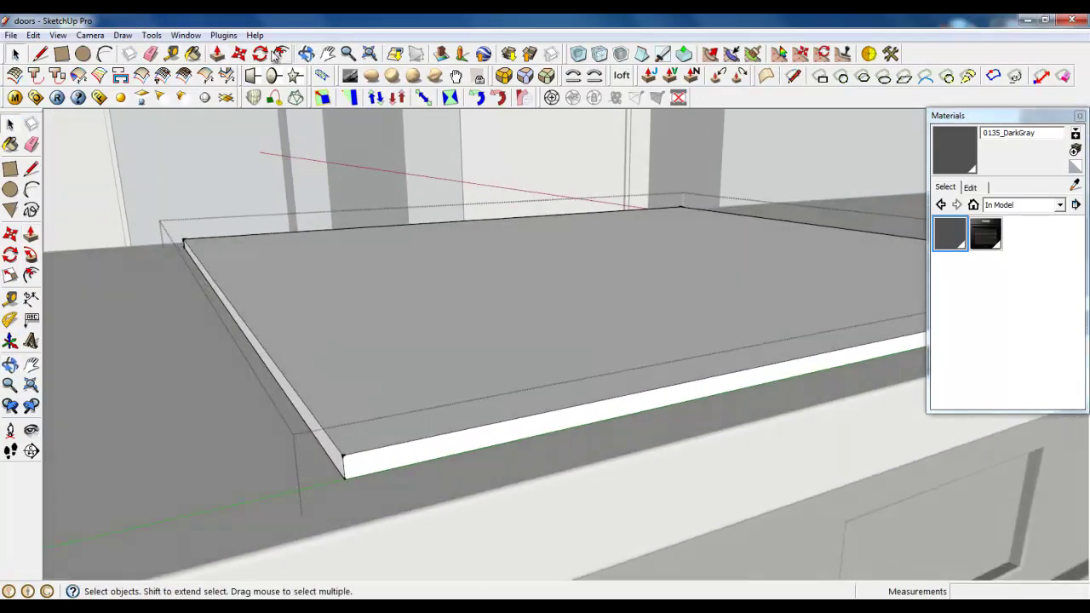
left_click(280, 53)
left_click(349, 359)
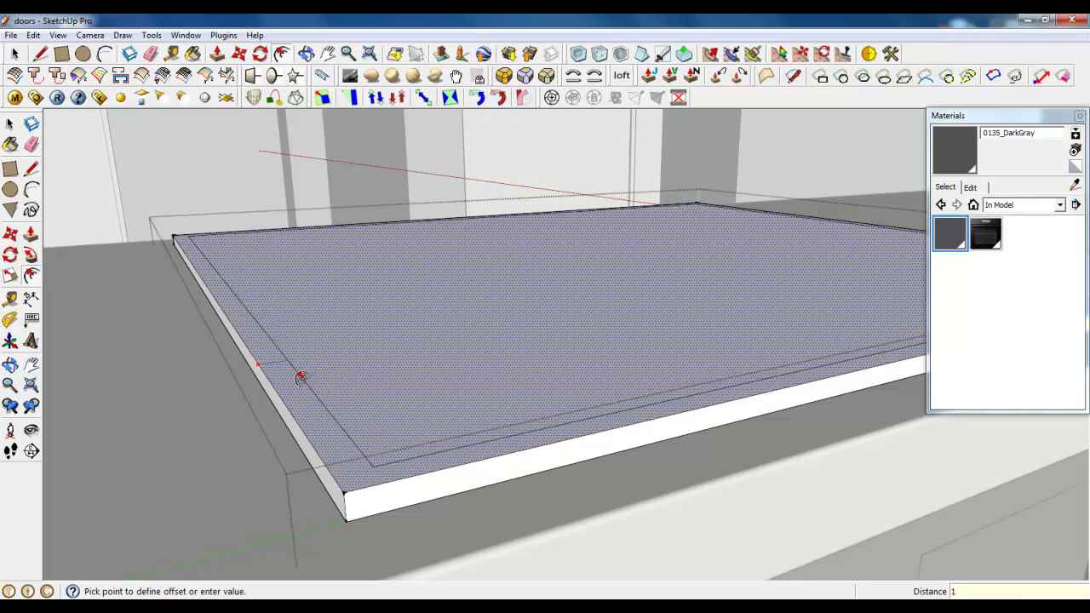
type("12")
key("Return")
scroll(362, 414, "up", 2)
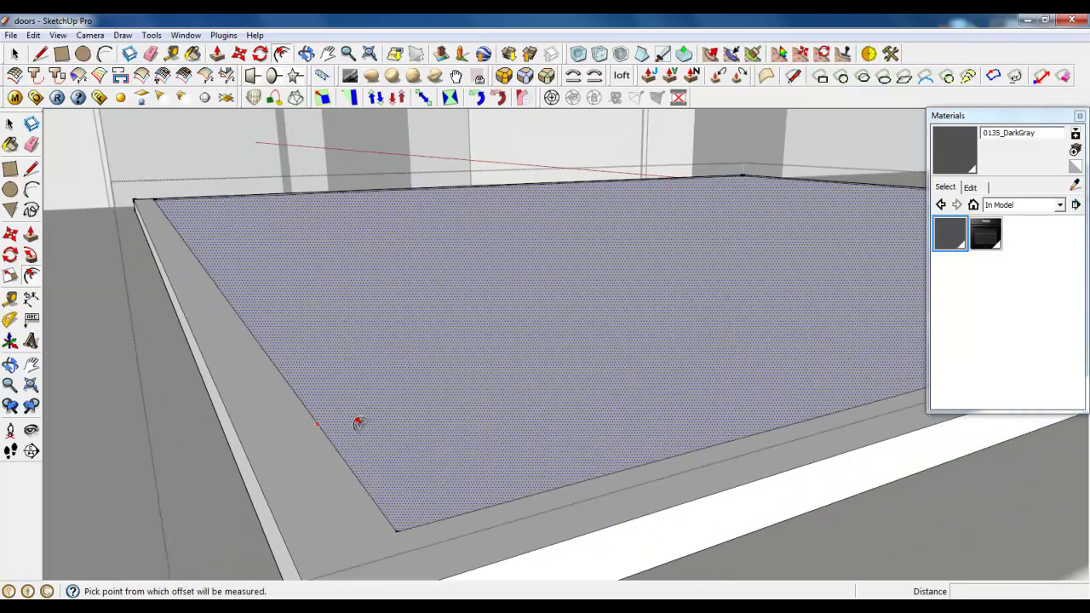
Offset the hob's inner outline inward by another 2 mm to outline a narrow groove
left_click(353, 423)
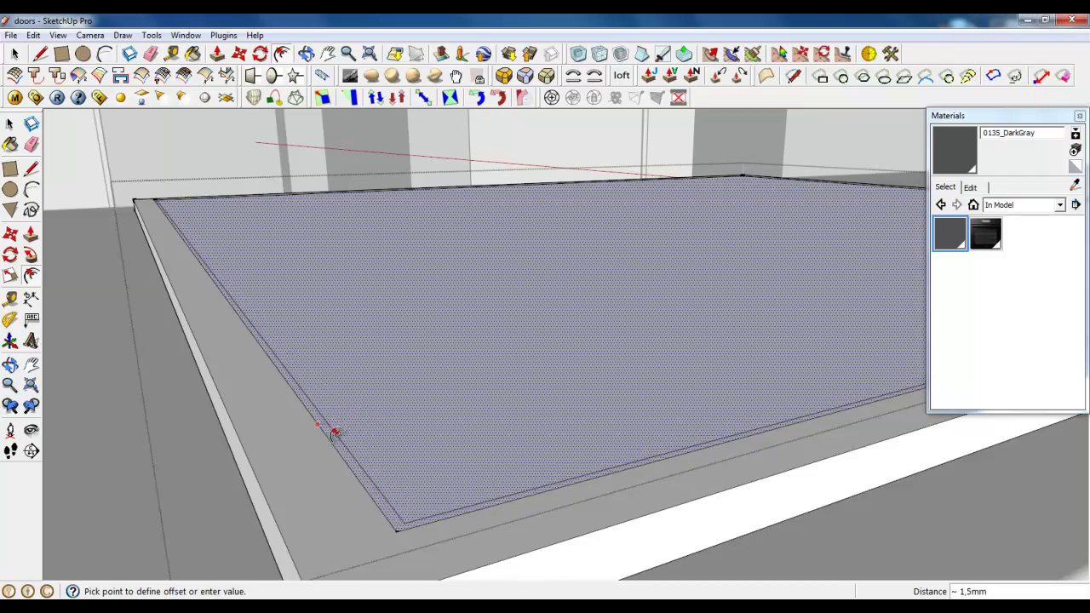
type("2")
key("Return")
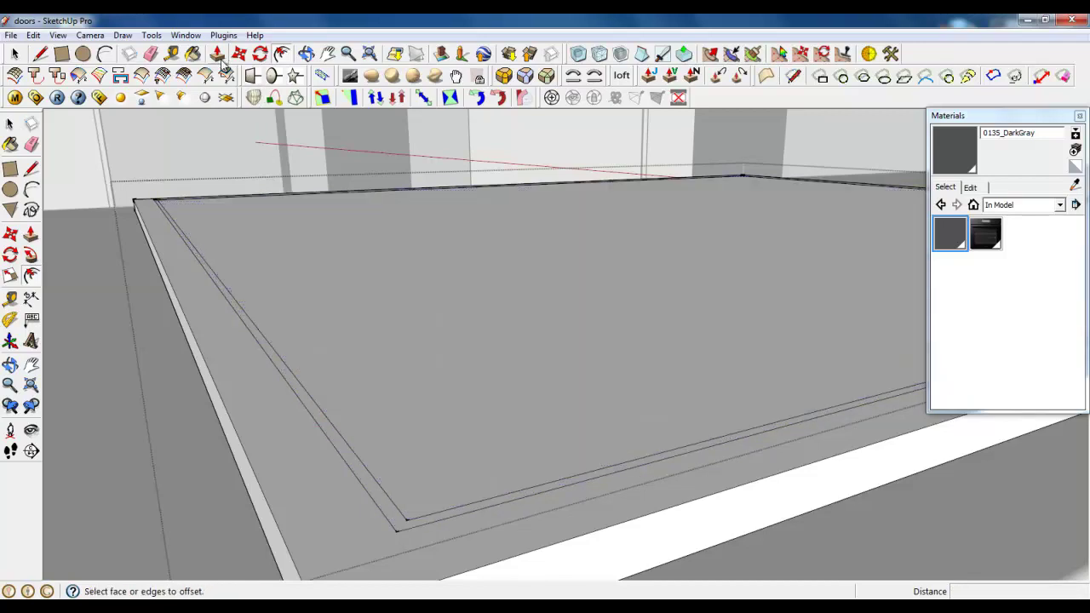
Push the narrow strip between the two inner outlines down into the hob to form a groove
left_click(217, 53)
scroll(262, 341, "up", 2)
left_click(256, 350)
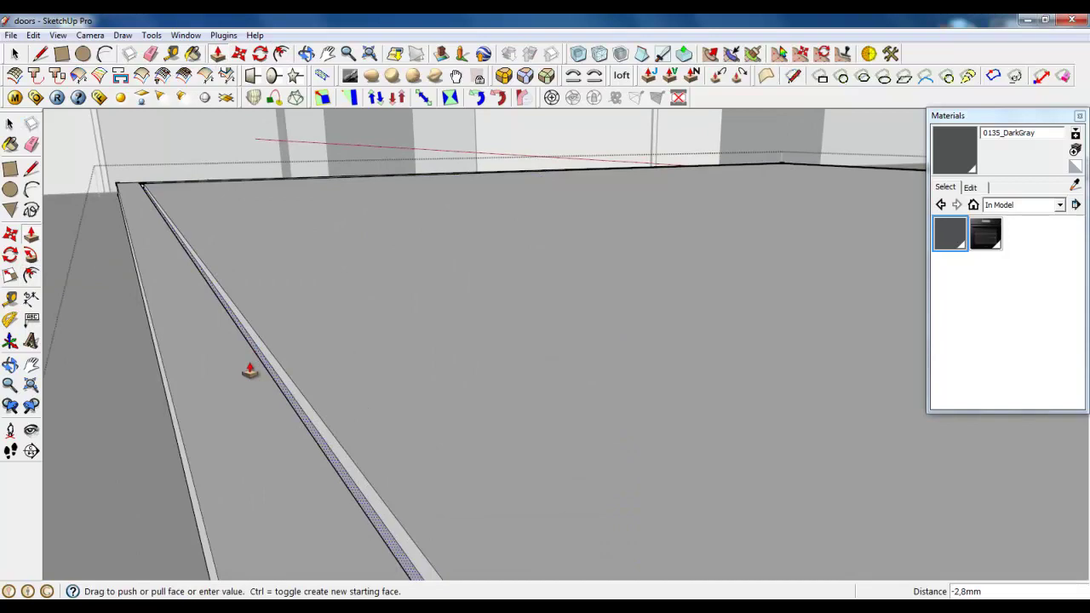
left_click(245, 381)
middle_click_drag(241, 380, 219, 351)
left_click(15, 54)
scroll(187, 313, "down", 5)
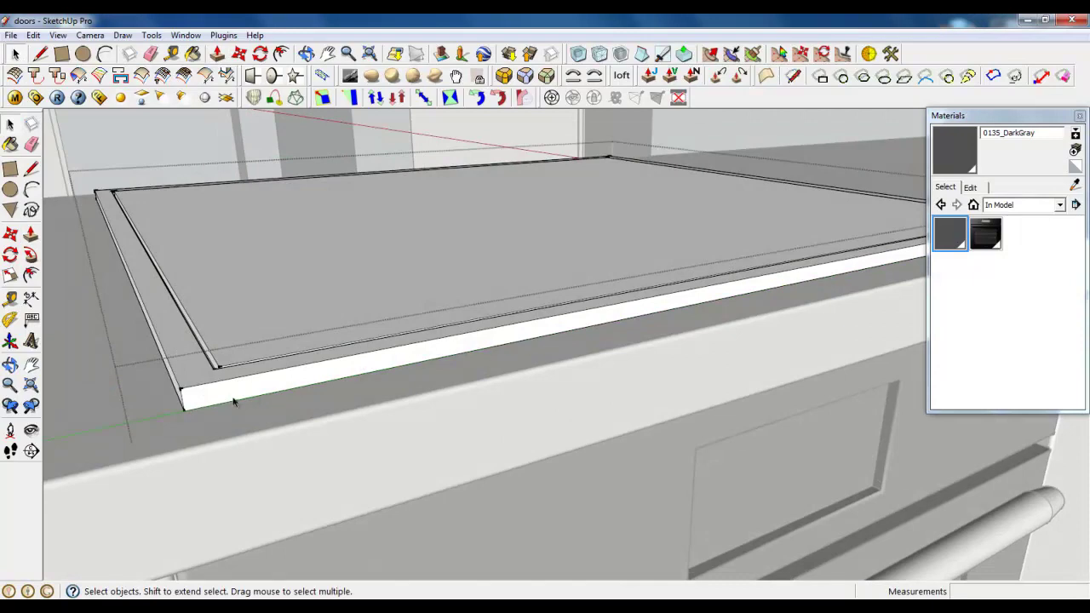
Round the outer and inner edges of the hob's rim face with Round Corner at 1.5 mm offset and 3 segments
left_click(296, 281)
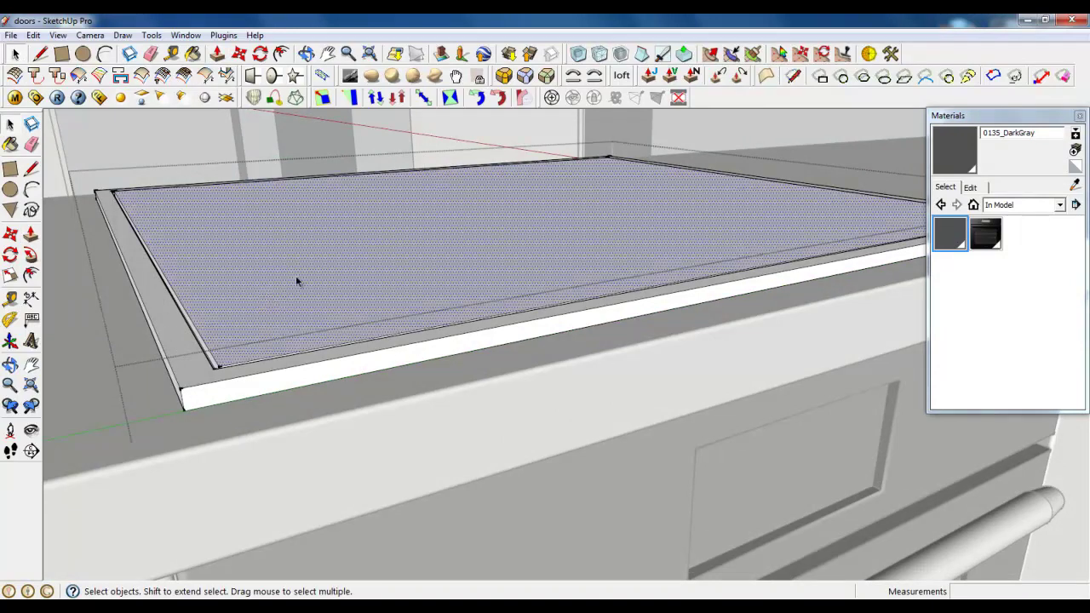
scroll(786, 445, "down", 2)
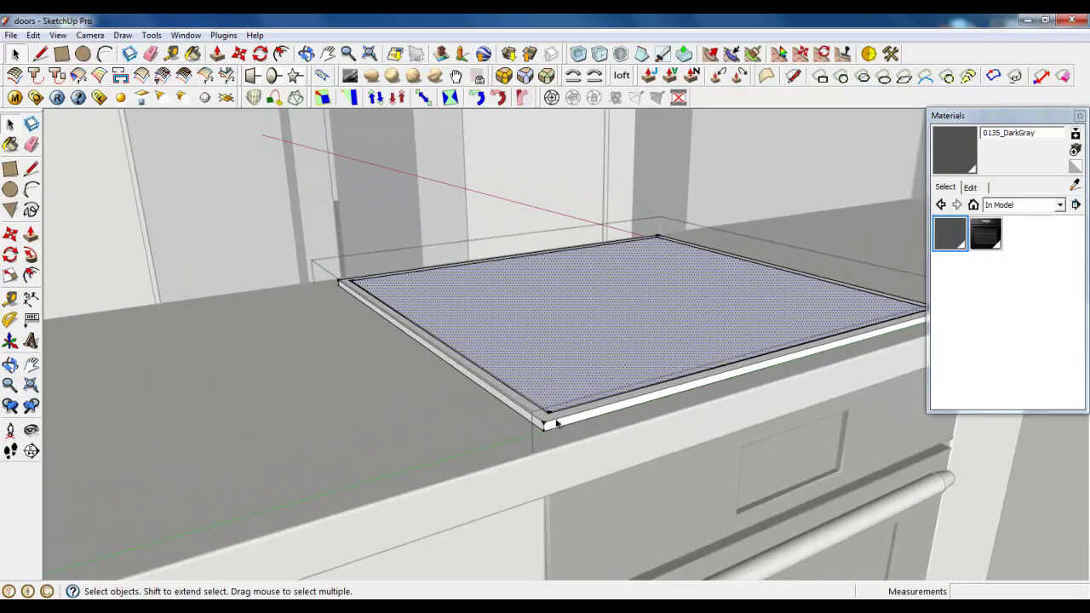
scroll(554, 423, "up", 5)
middle_click_drag(616, 404, 467, 502)
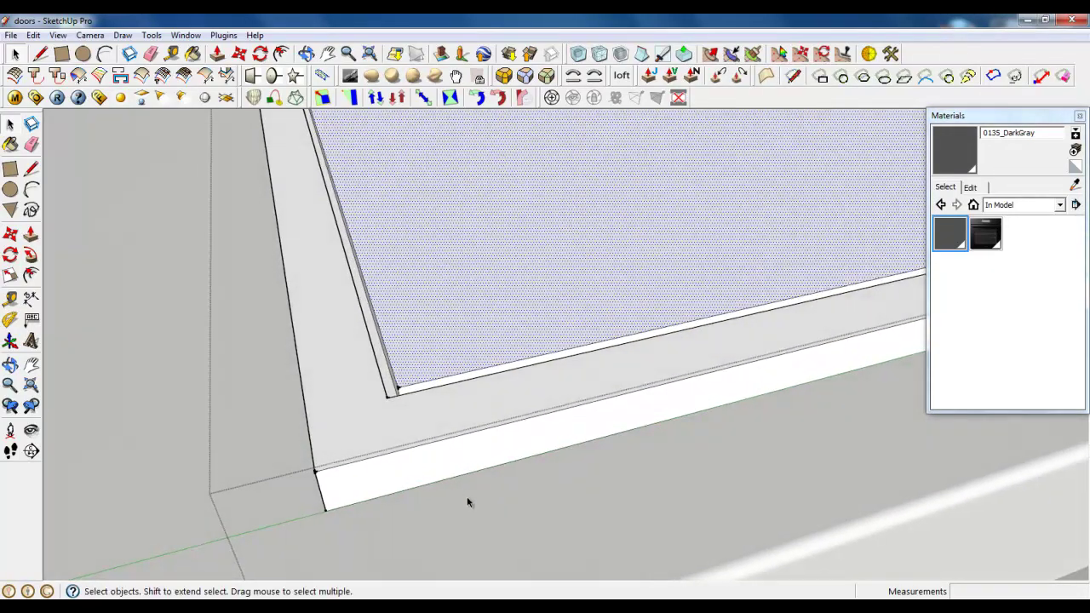
scroll(467, 502, "down", 2)
scroll(402, 433, "up", 2)
left_click(384, 424)
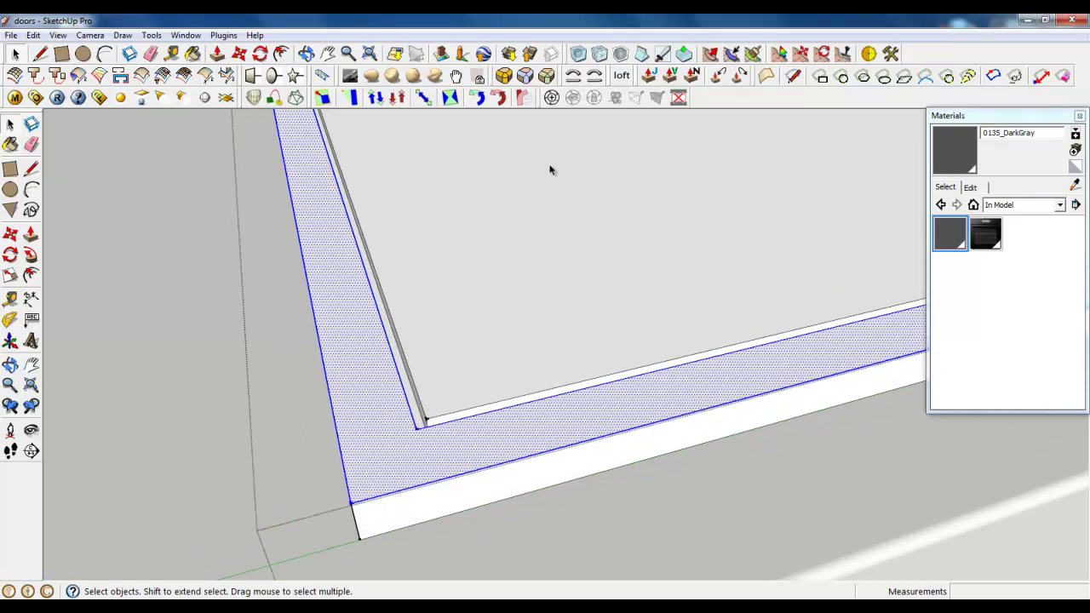
left_click(509, 86)
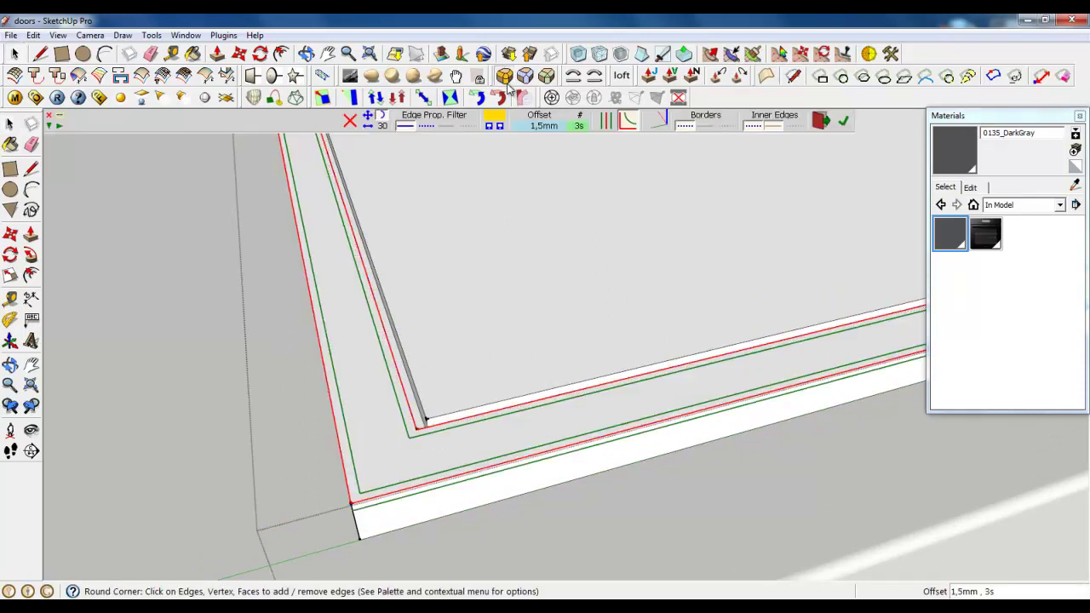
left_click(846, 119)
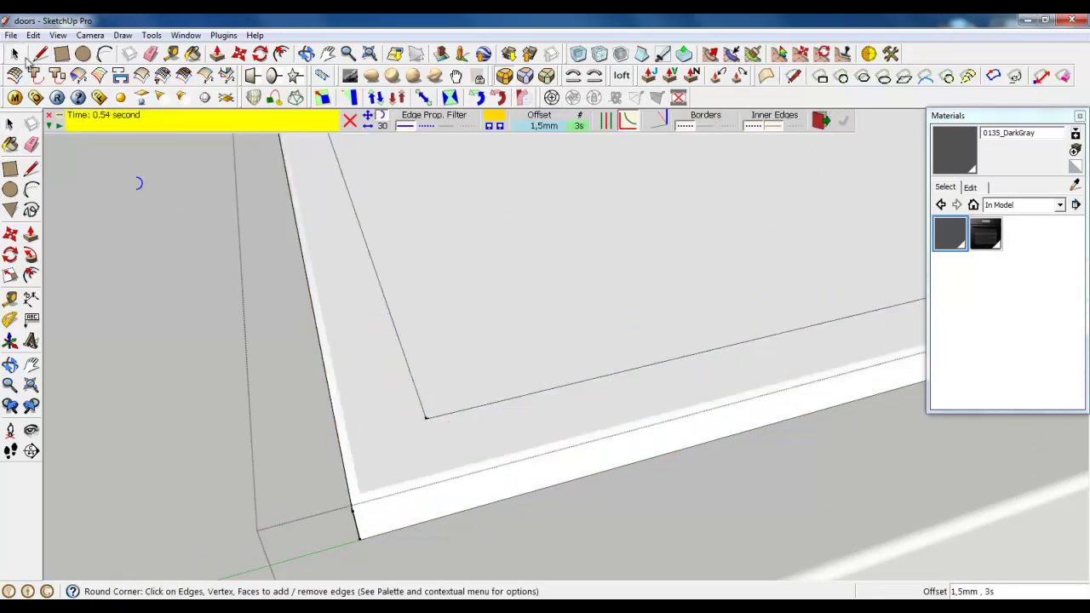
key("space")
Try deleting the large face that covers the groove on top of the hob, and undo the deletion
scroll(432, 368, "up", 3)
left_click(400, 453)
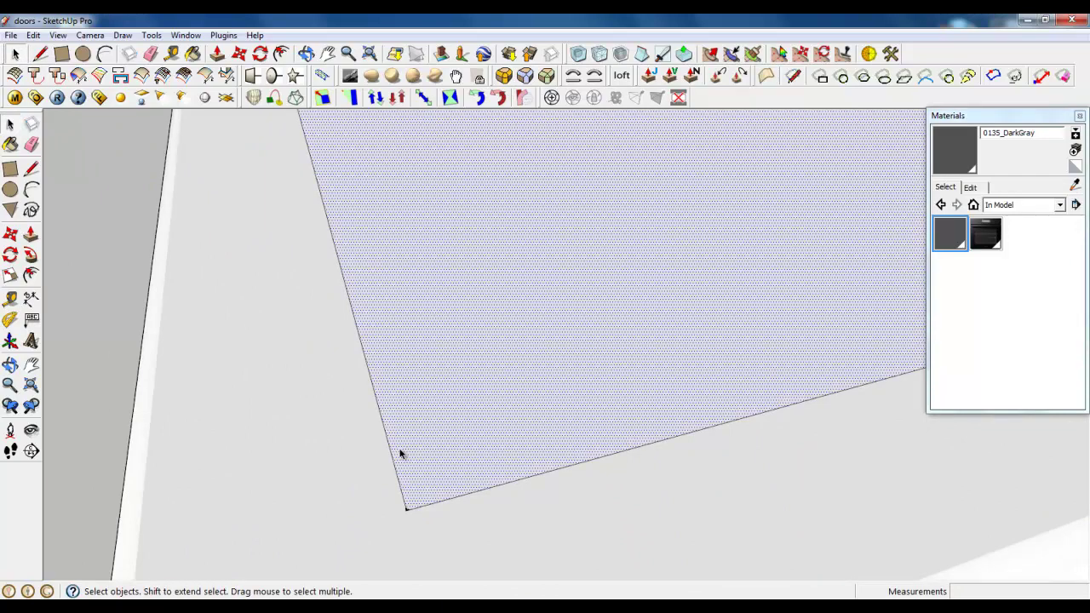
middle_click_drag(399, 453, 366, 332)
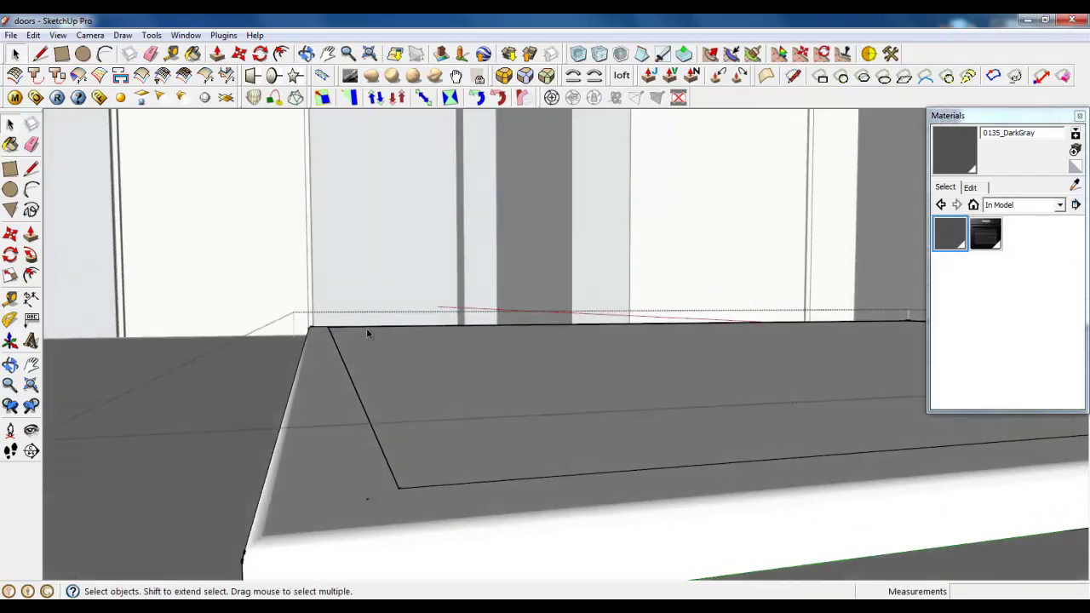
left_click(444, 453)
mouse_move(444, 455)
middle_mouse_down()
mouse_move(409, 487)
mouse_move(333, 472)
mouse_move(323, 435)
middle_mouse_up()
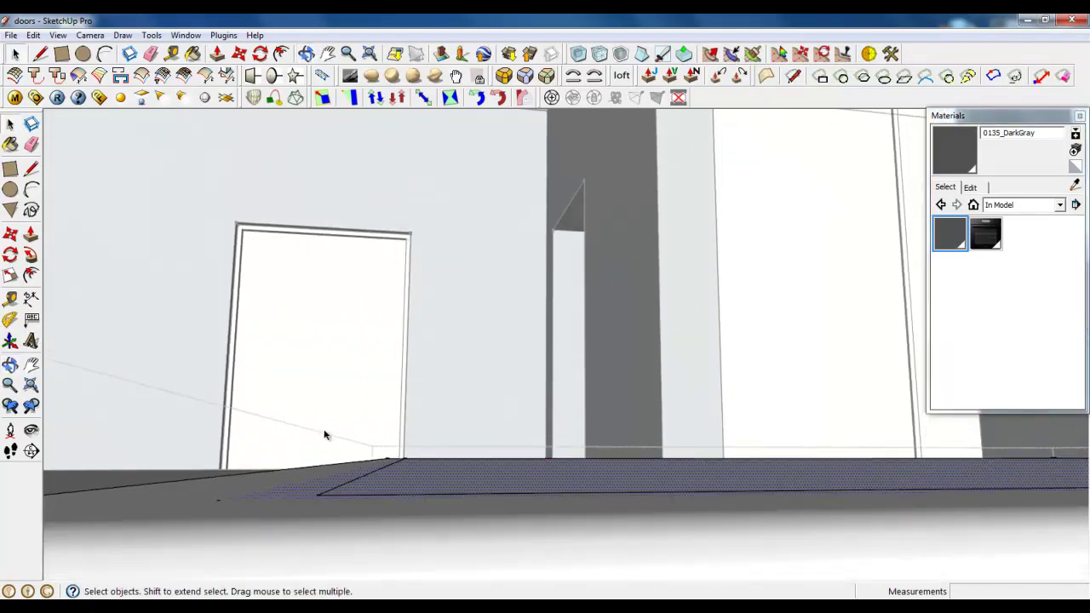
middle_click_drag(412, 483, 268, 508)
key("Delete")
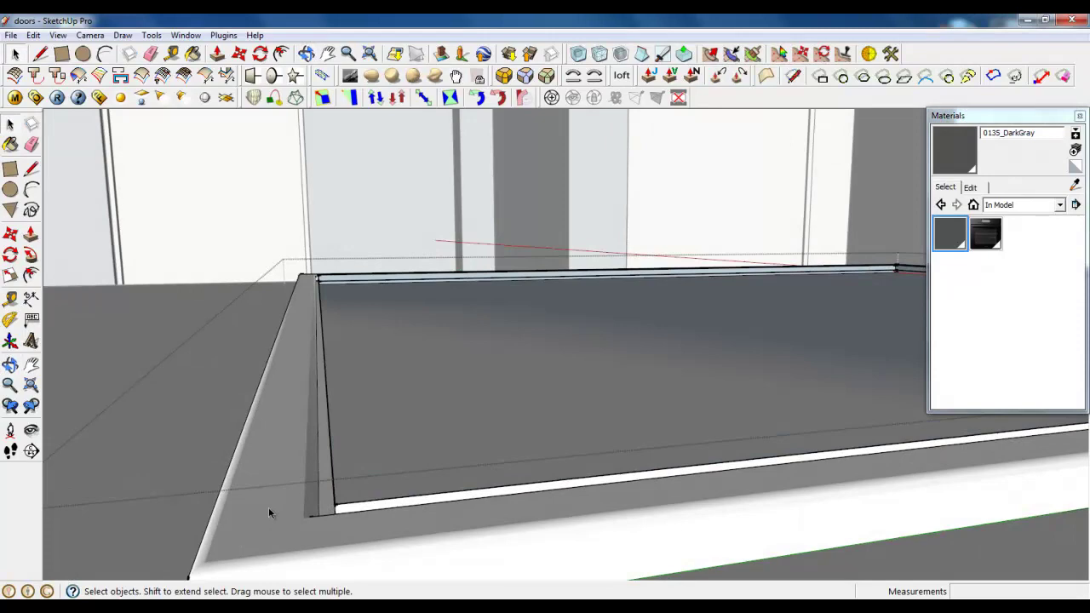
key("ctrl+z")
Select all of the hob's connected faces and edges and intersect the faces with the selection
left_click(363, 487)
scroll(327, 504, "up", 3)
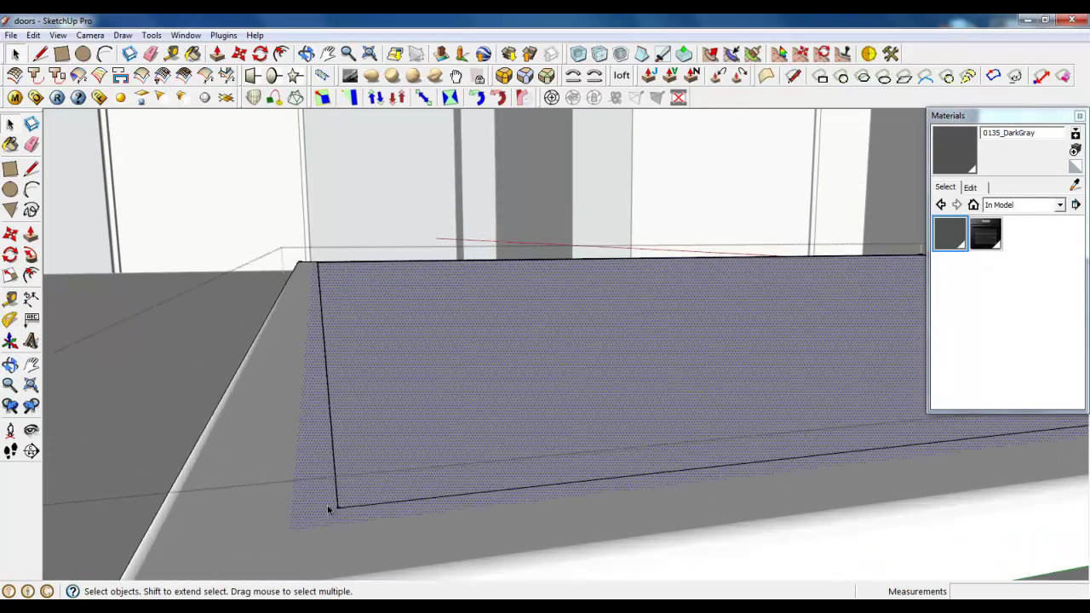
triple_click(331, 469)
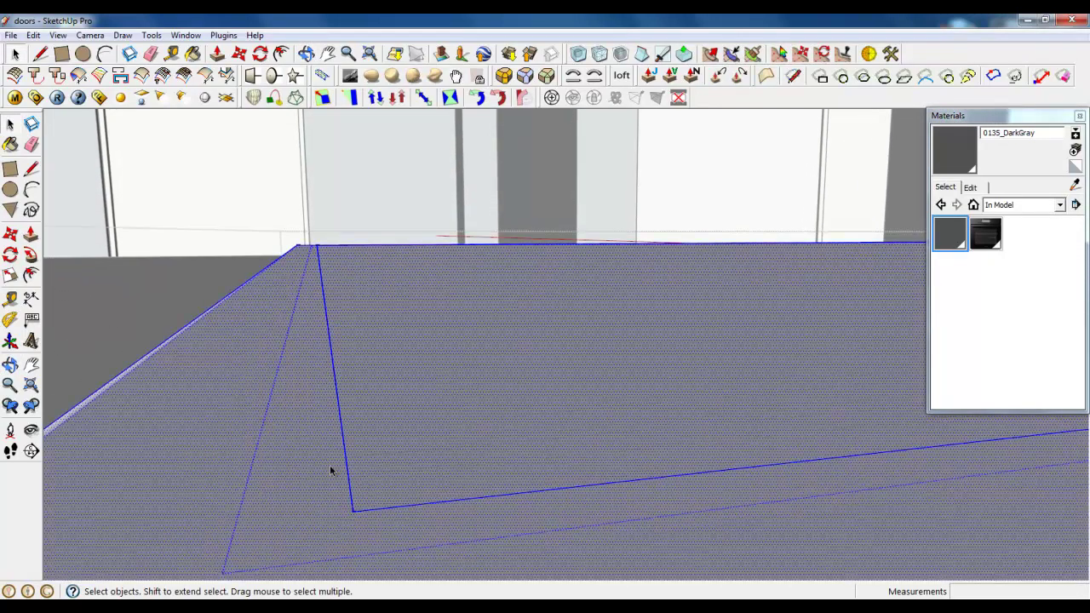
scroll(334, 285, "down", 4)
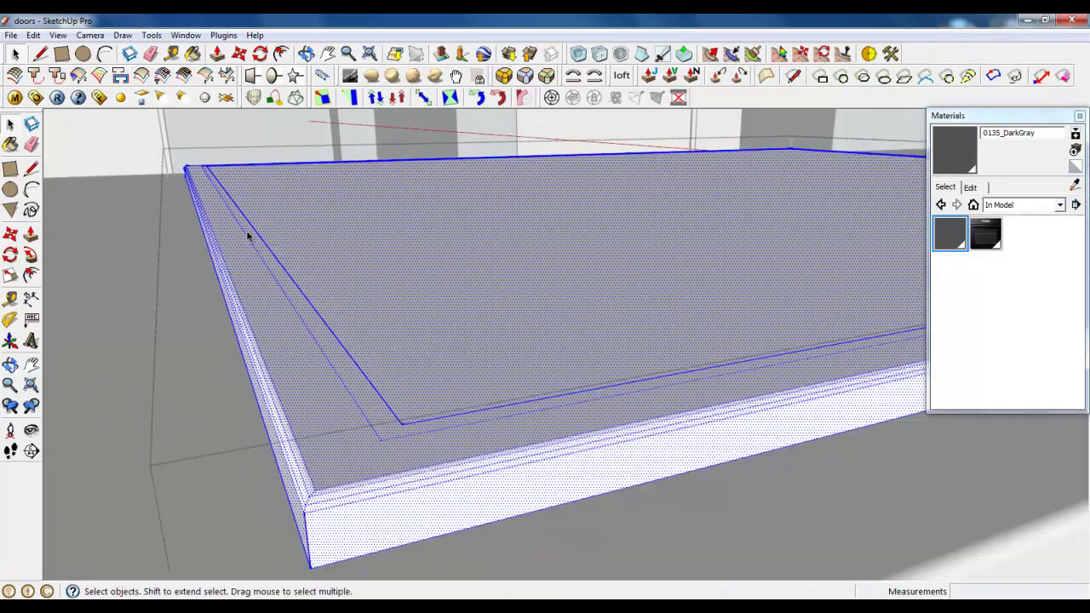
middle_click_drag(247, 236, 408, 451)
scroll(409, 447, "down", 2)
scroll(384, 290, "up", 2)
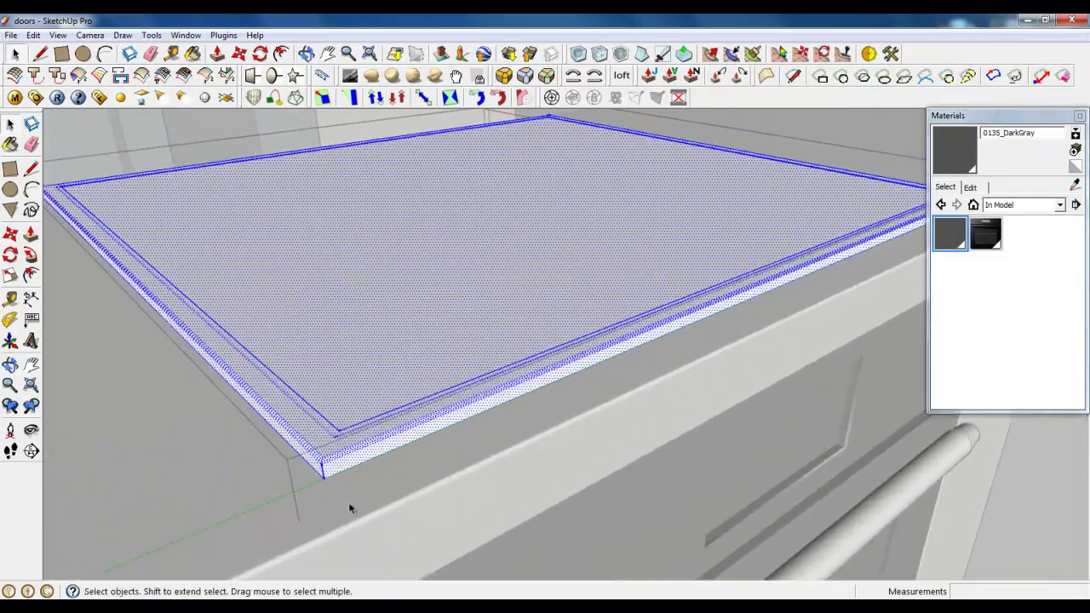
scroll(350, 504, "down", 1)
scroll(291, 366, "up", 2)
left_click(33, 35)
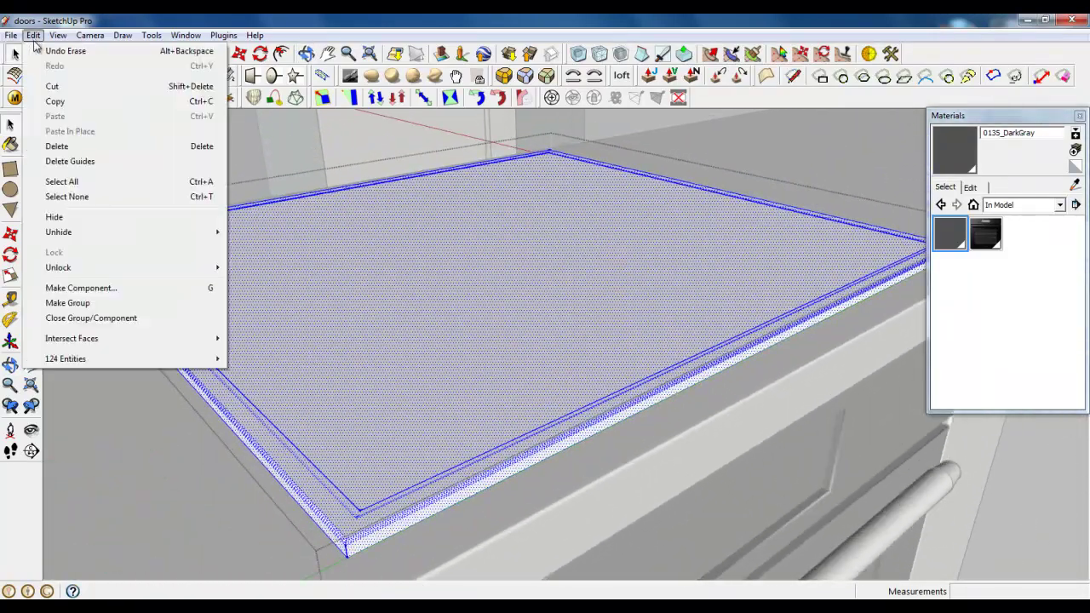
triple_click(388, 359)
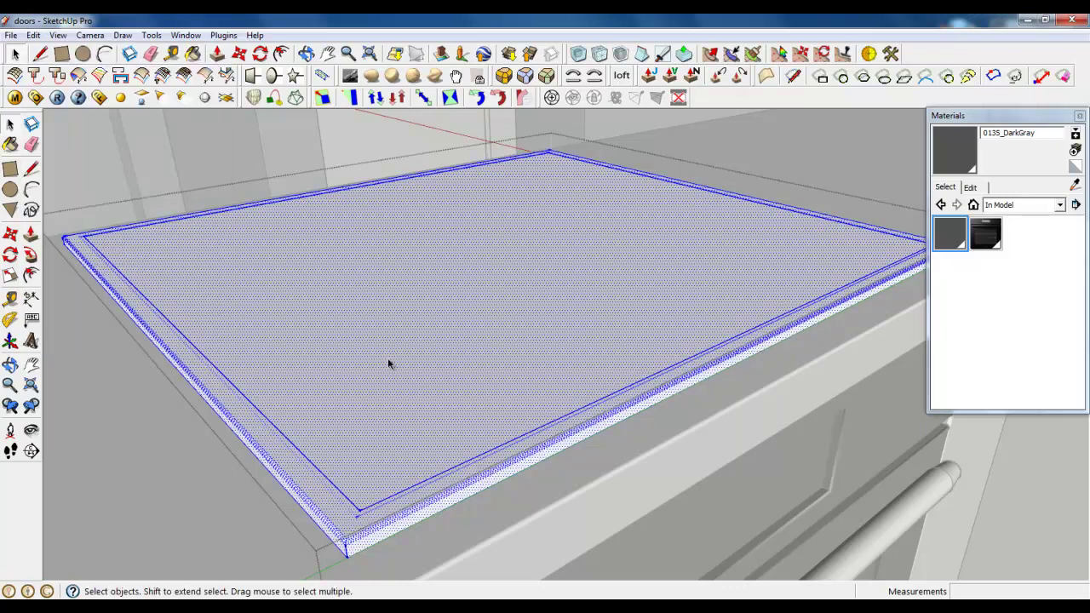
left_click(33, 37)
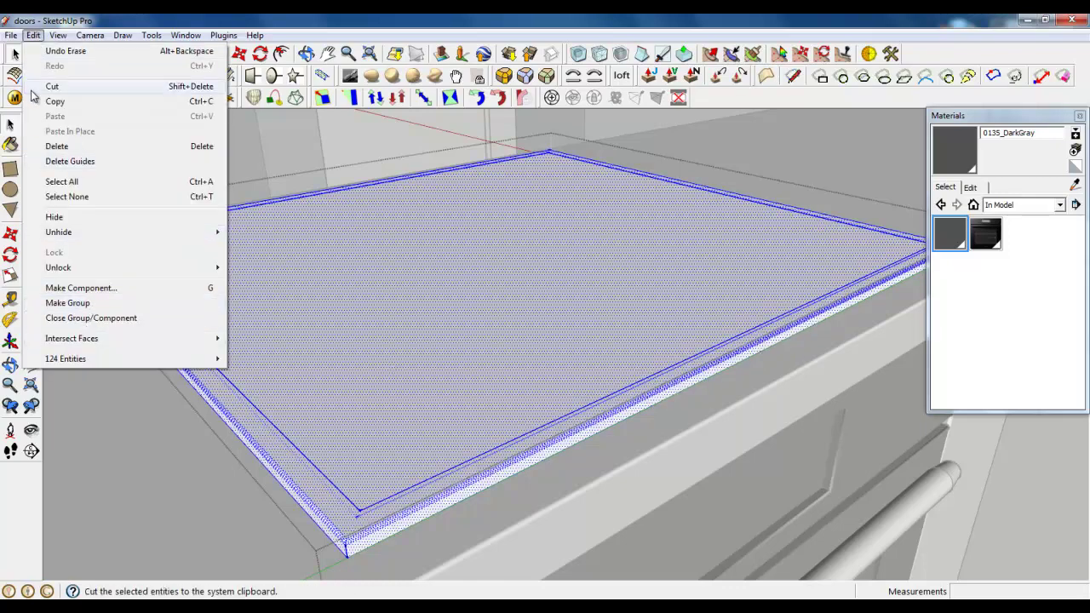
mouse_move(73, 345)
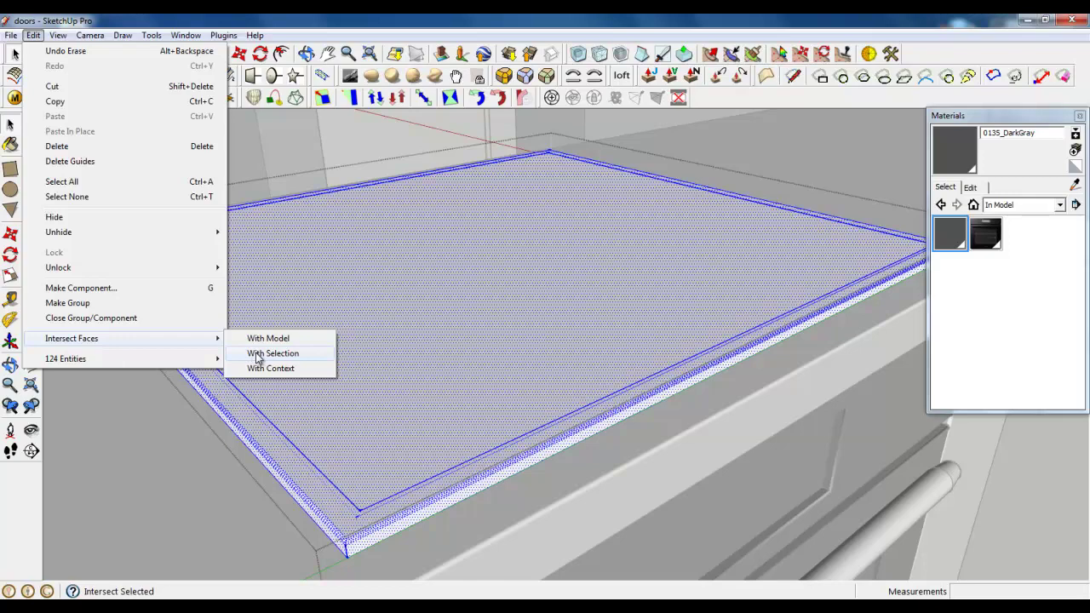
left_click(272, 354)
Delete the narrow strip face that covers the groove along the hob's rim
scroll(354, 534, "up", 5)
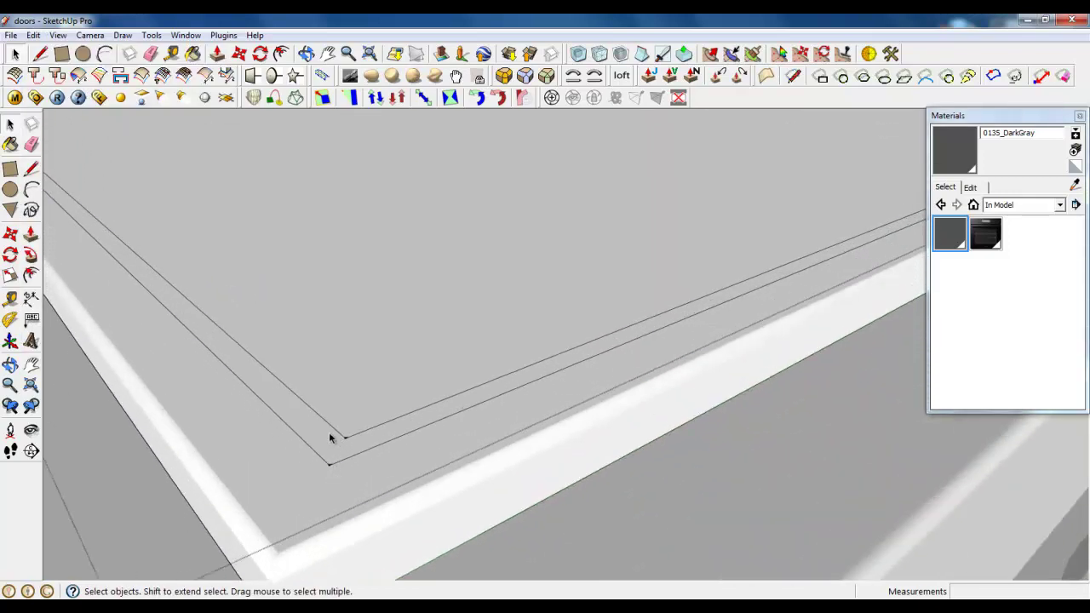
left_click(330, 437)
key("Delete")
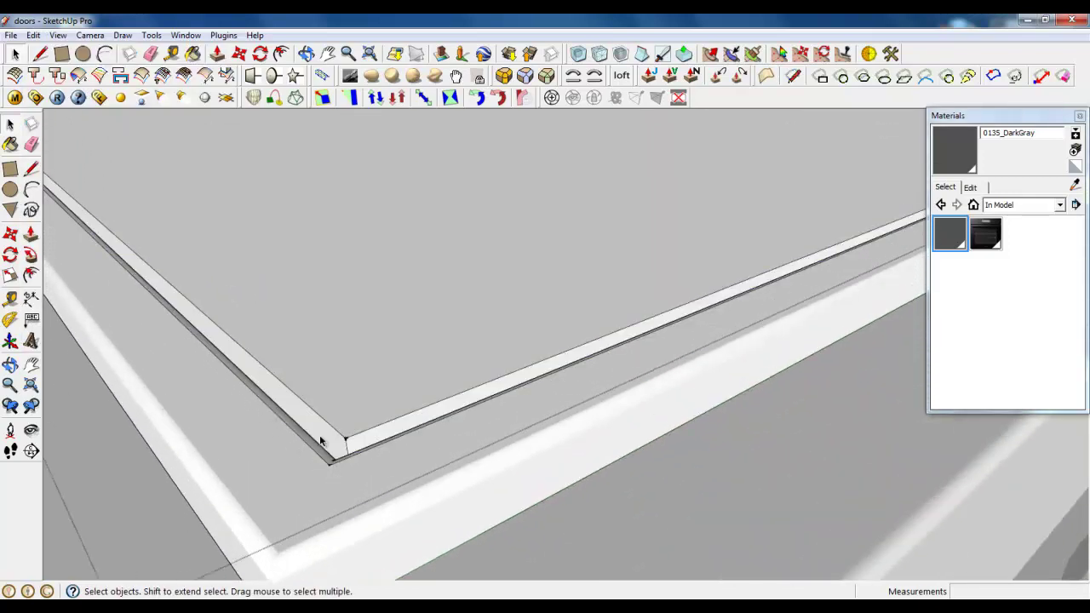
middle_click_drag(355, 439, 306, 477)
scroll(341, 498, "down", 8)
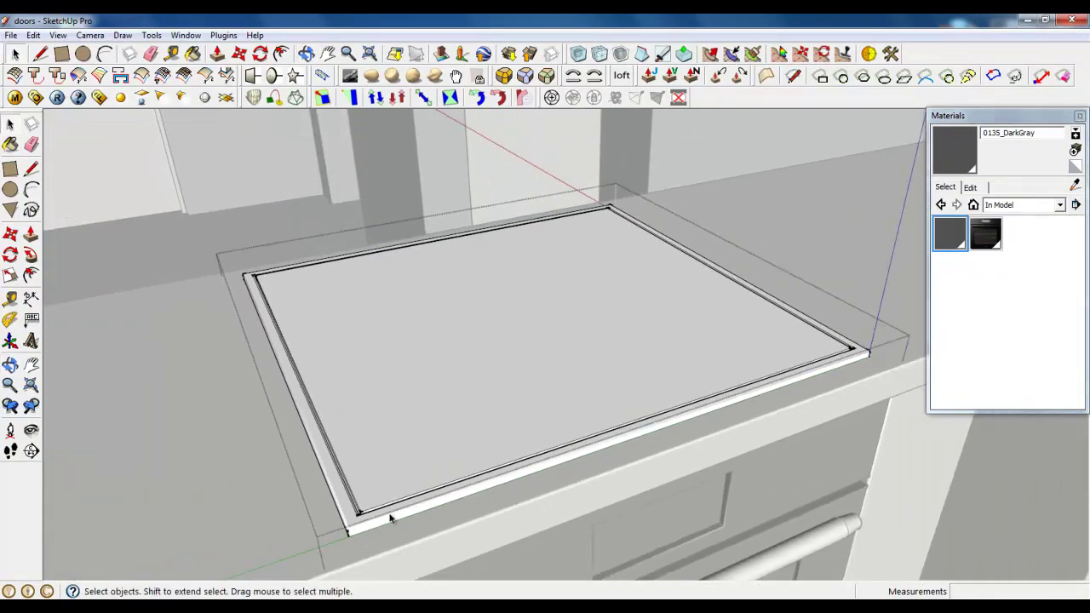
Draw a circle of about 91 mm radius in the hob's front-left area and move it 10 mm along the red axis
middle_click_drag(389, 516, 333, 480)
scroll(350, 462, "down", 2)
mouse_move(412, 370)
middle_mouse_down()
mouse_move(412, 394)
mouse_move(414, 368)
middle_mouse_up()
scroll(515, 454, "up", 2)
middle_click_drag(520, 454, 517, 482)
scroll(517, 474, "down", 2)
scroll(593, 322, "up", 1)
left_click(83, 54)
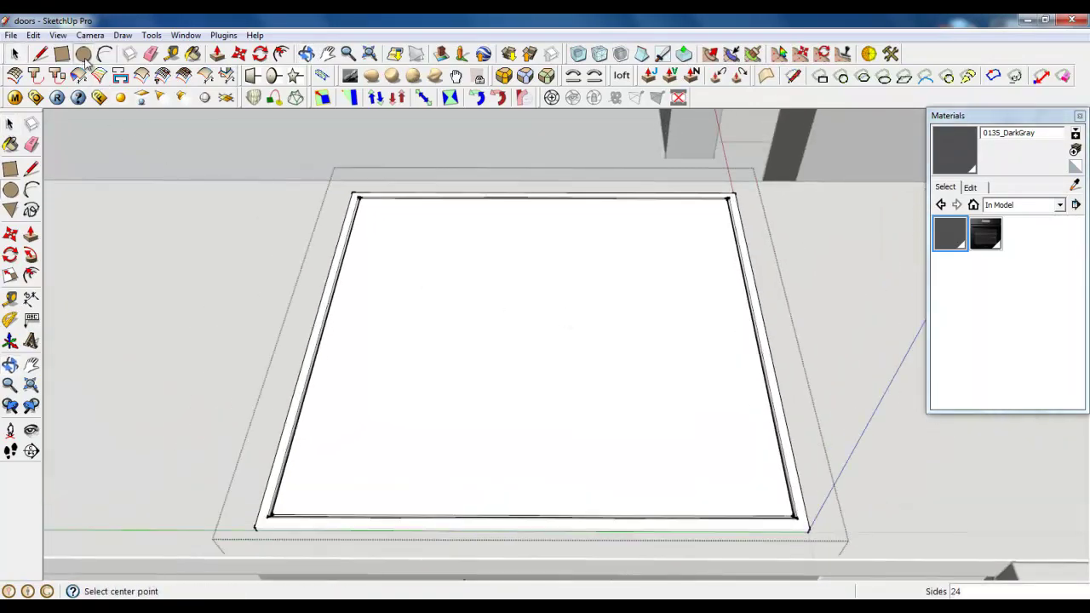
scroll(440, 249, "up", 1)
scroll(430, 374, "down", 2)
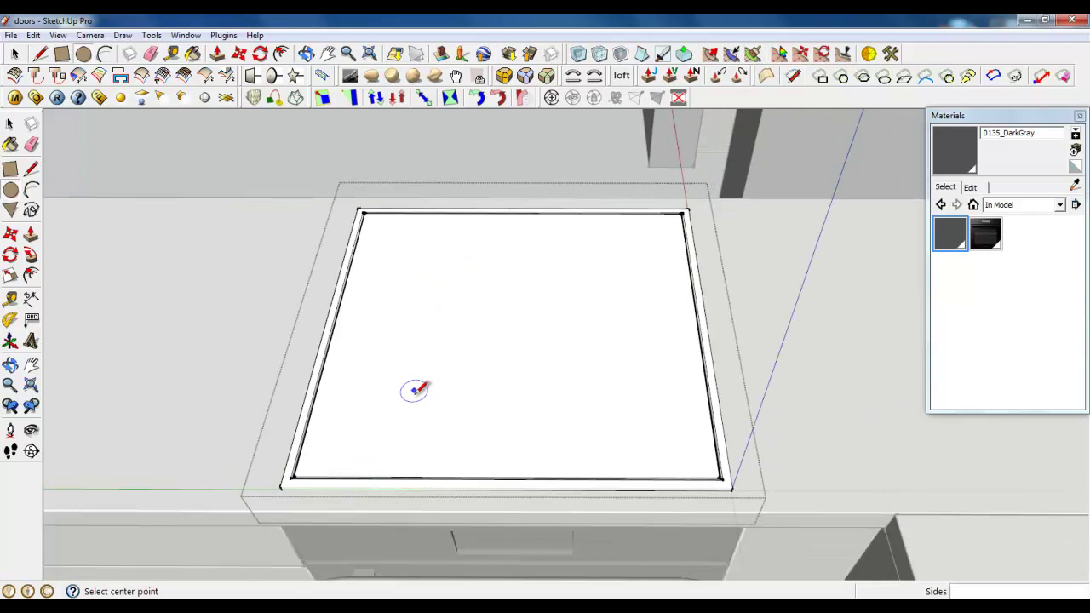
left_click(402, 401)
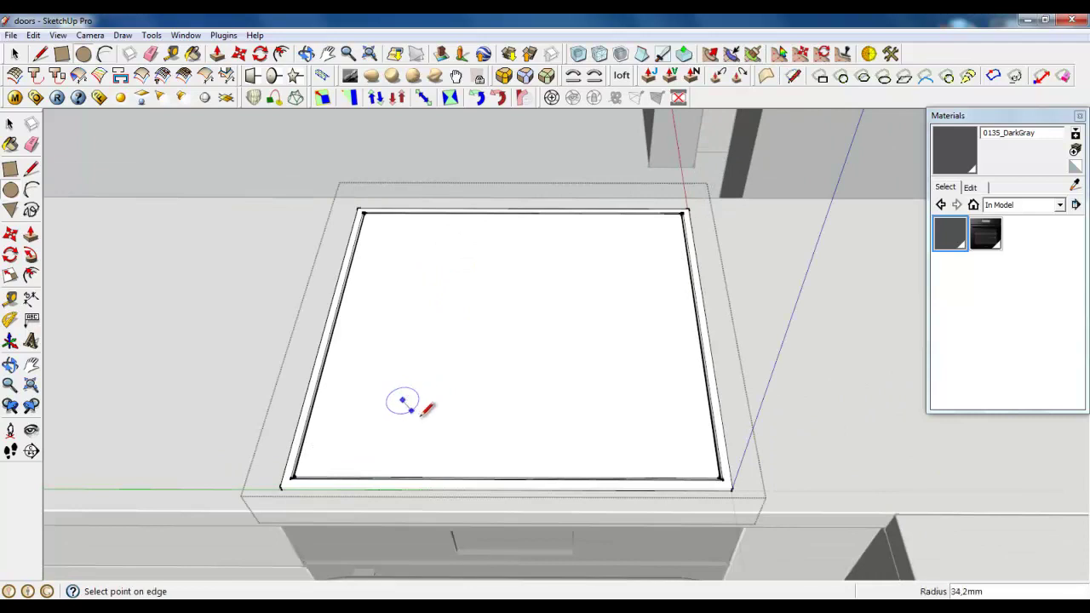
left_click(271, 77)
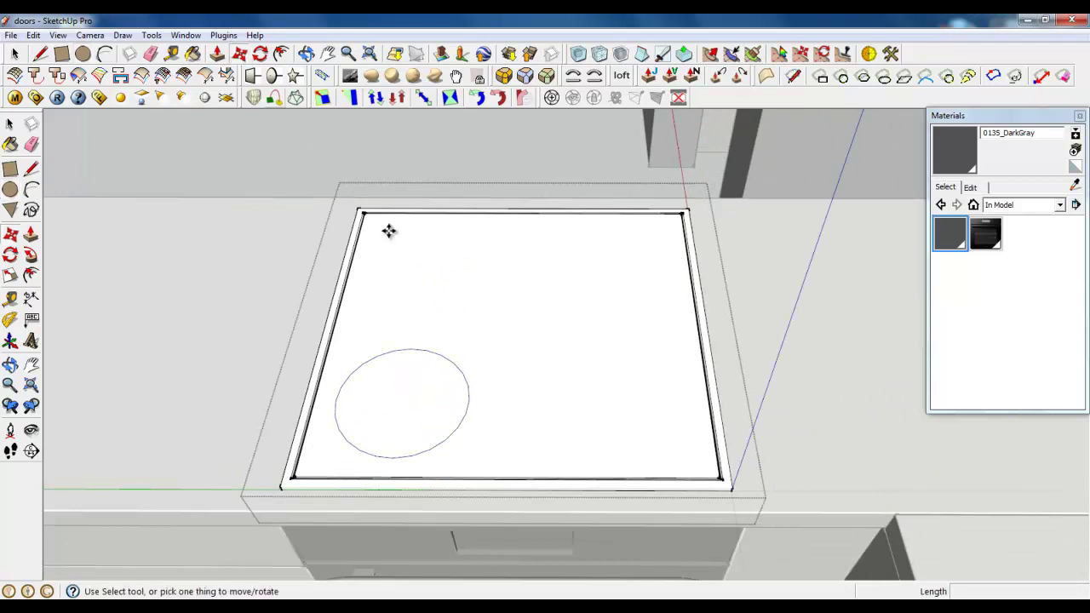
left_click(469, 386)
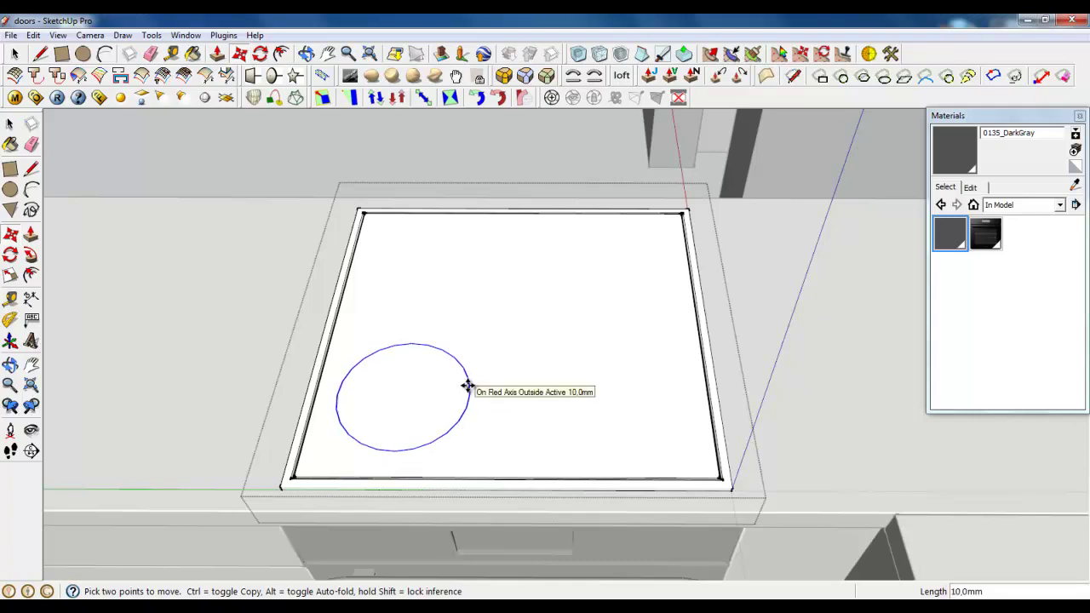
Set the front-left circle's segment count to 50
right_click(465, 368)
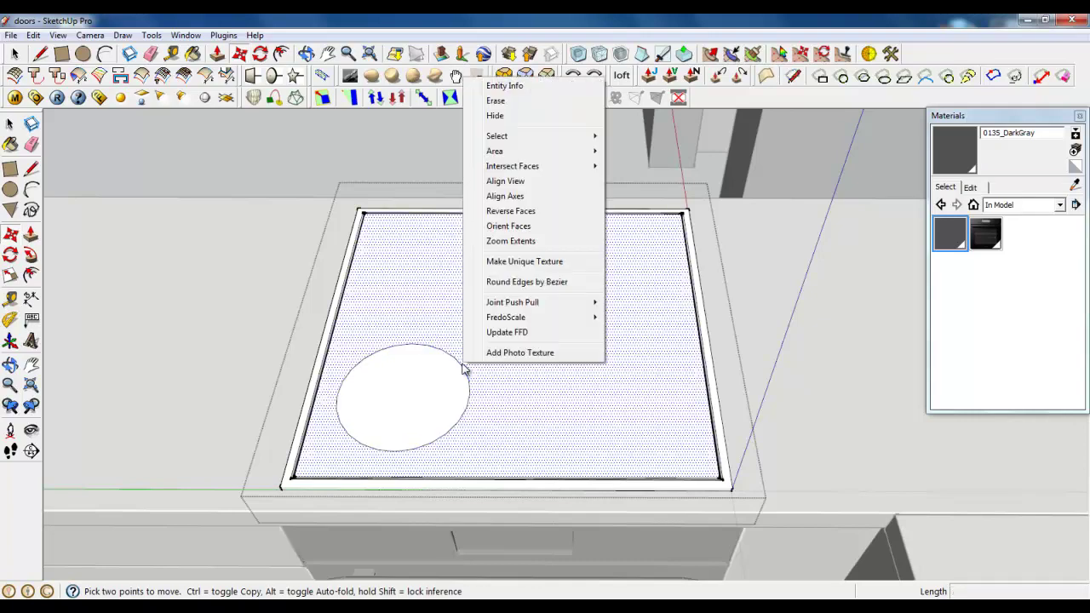
left_click(19, 58)
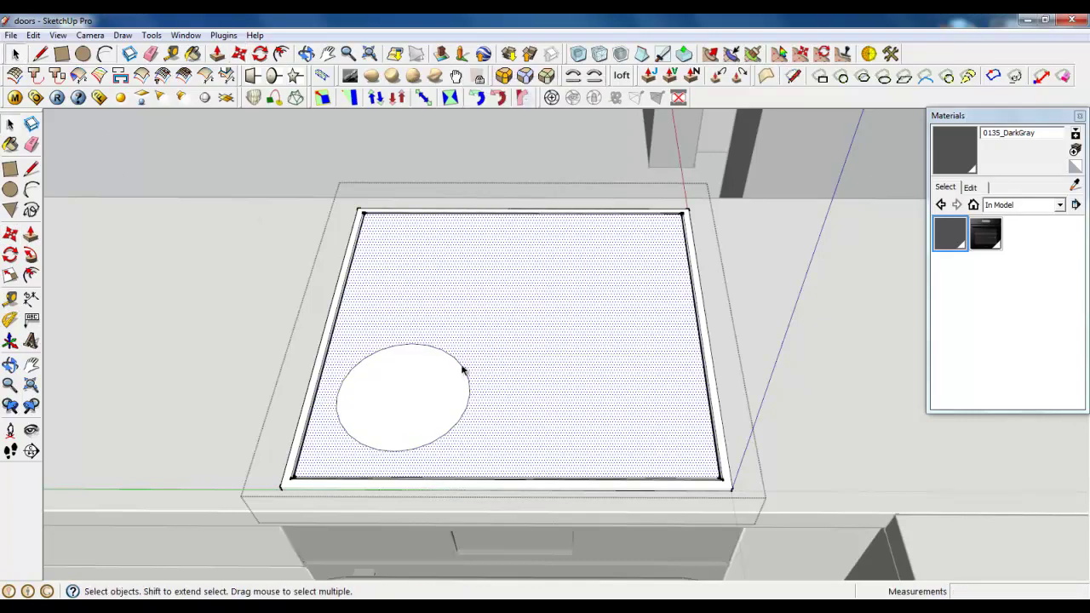
left_click(464, 368)
right_click(463, 368)
left_click(490, 374)
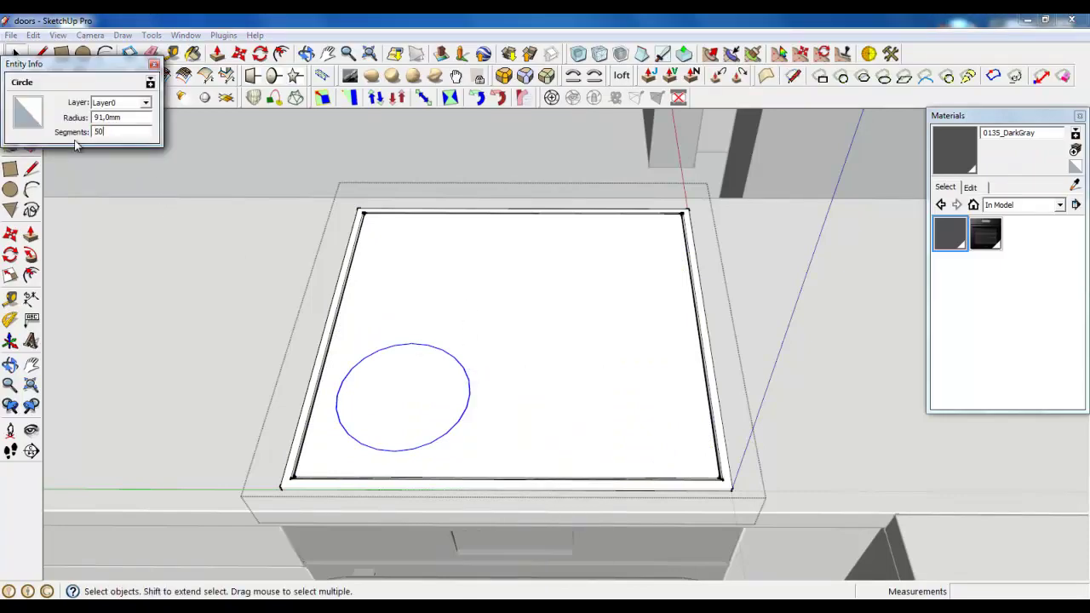
left_click(153, 66)
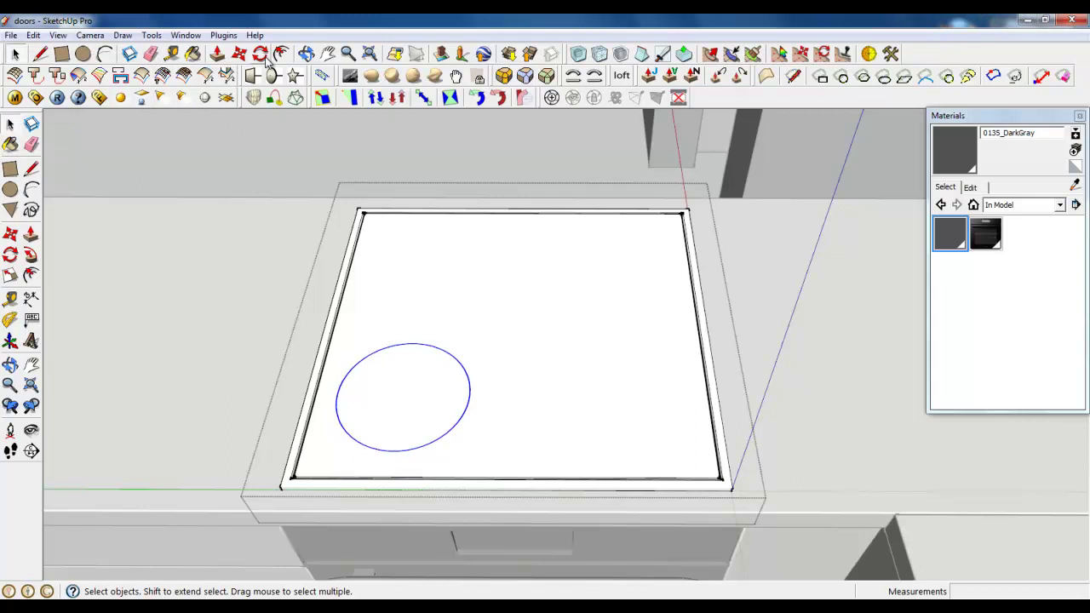
Offset the front-left circle inward by about 26.3 mm
left_click(281, 52)
scroll(426, 362, "up", 3)
left_click(441, 329)
left_click(426, 357)
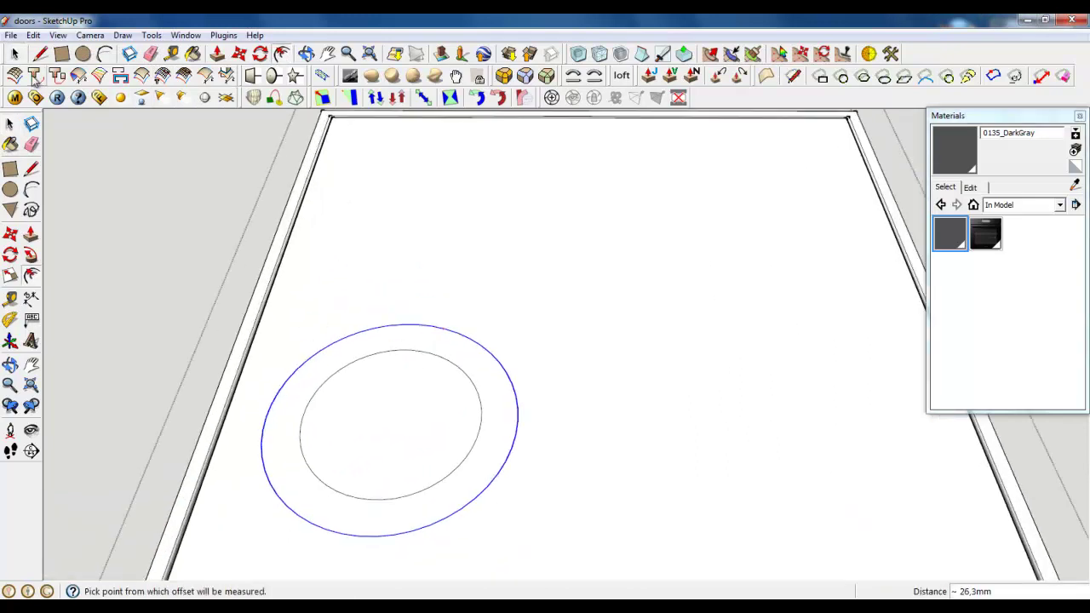
Copy the inner front-left circle along the green axis to the hob's front-right area
key("space")
left_click(308, 414)
left_click(306, 413)
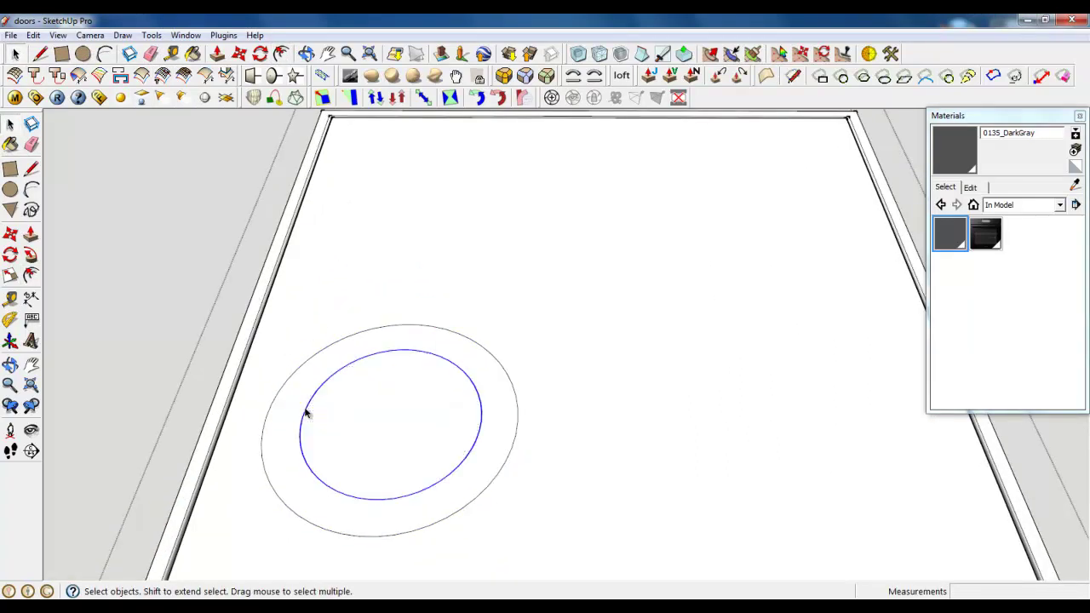
left_click(240, 53)
key("ctrl")
left_click(348, 494)
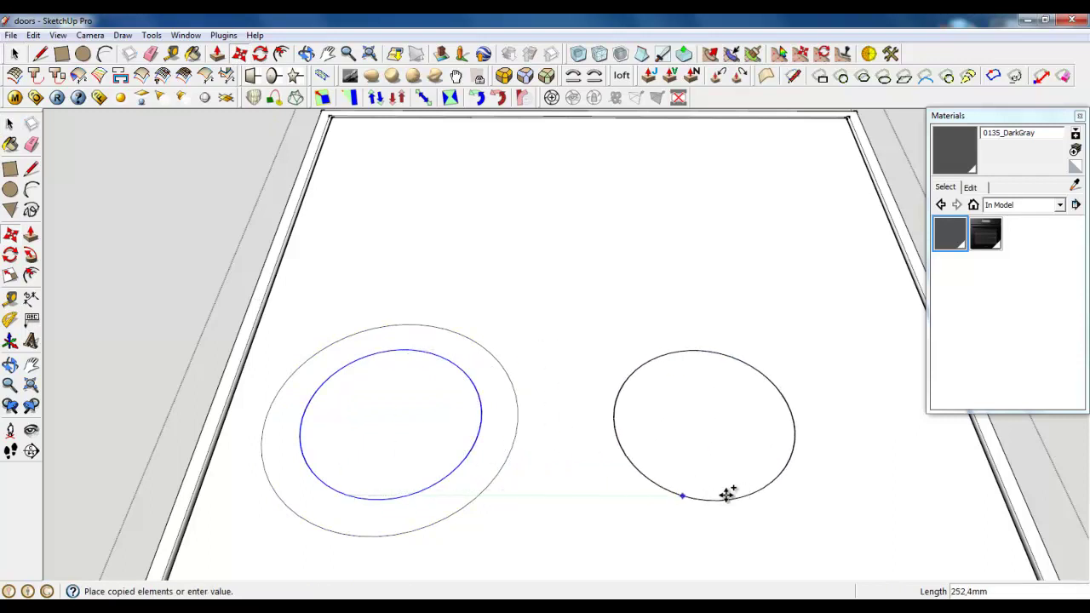
left_click(768, 495)
scroll(530, 540, "down", 3)
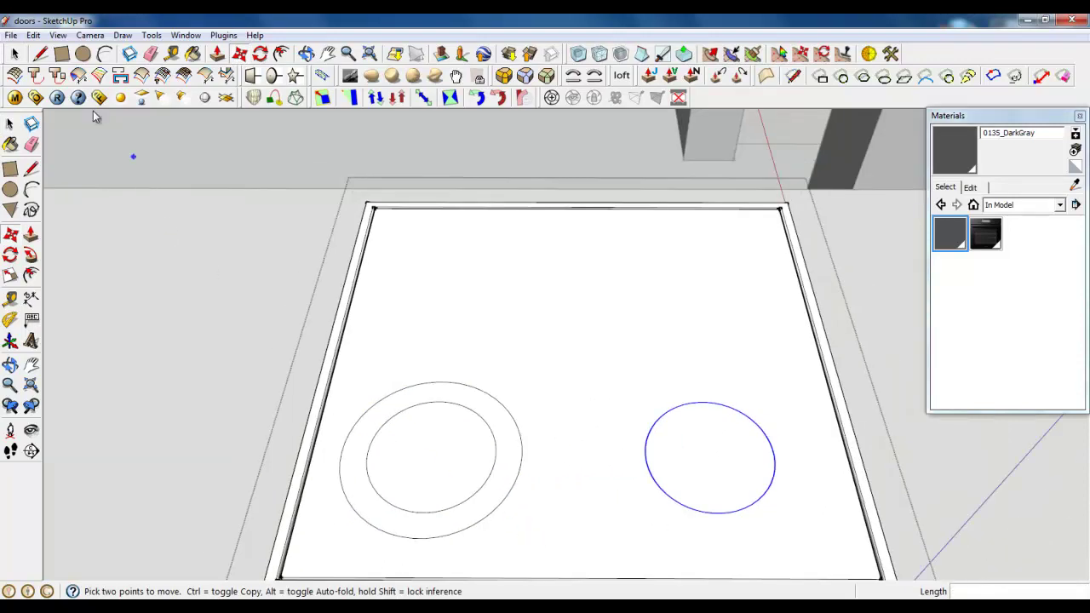
Copy the inner front-left circle about 264 mm along the red axis to the hob's back-left area
left_click(16, 54)
left_click(476, 416)
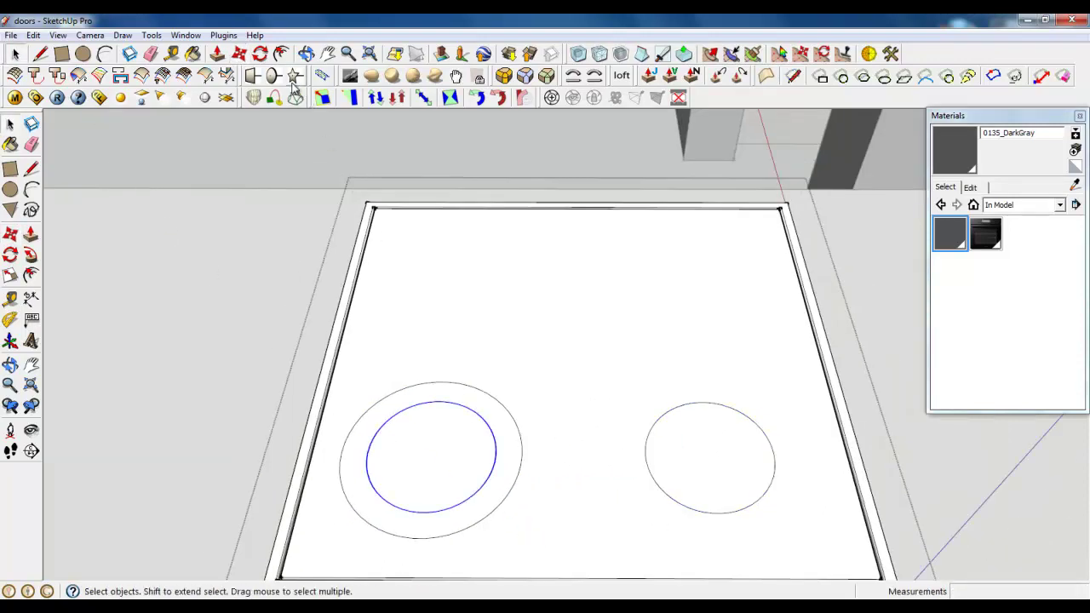
left_click(239, 53)
key("ctrl")
left_click(479, 489)
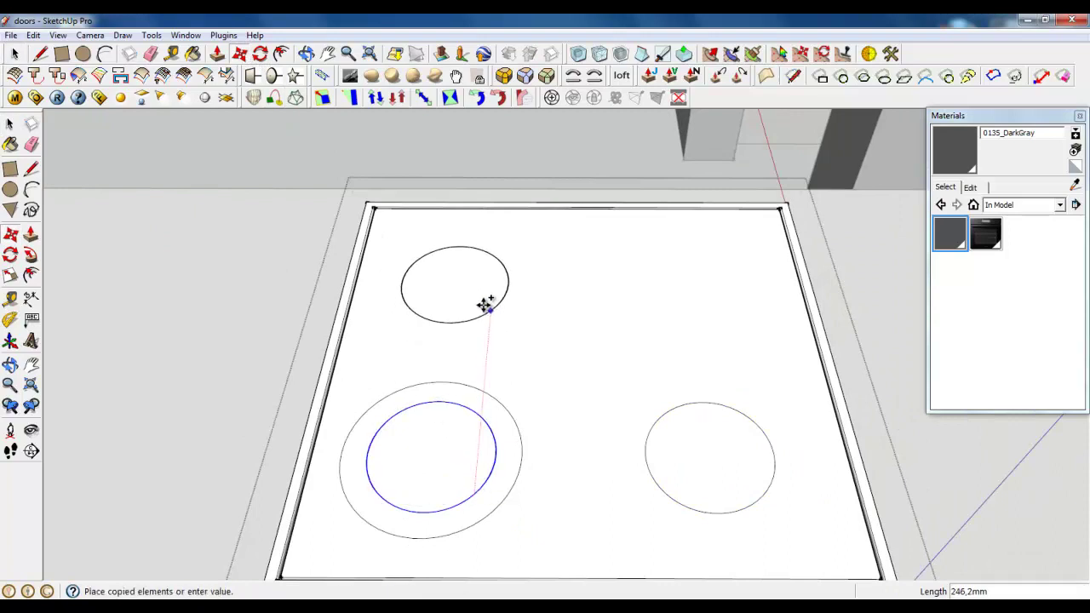
left_click(486, 298)
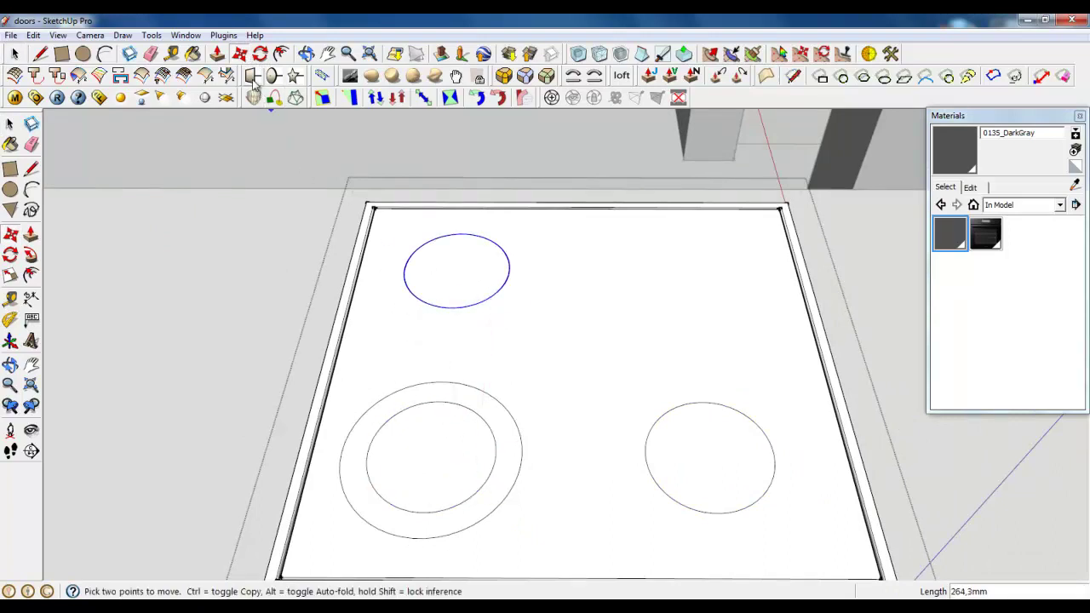
Scale the back-left circle uniformly about its center by a factor of 1.35
left_click(9, 277)
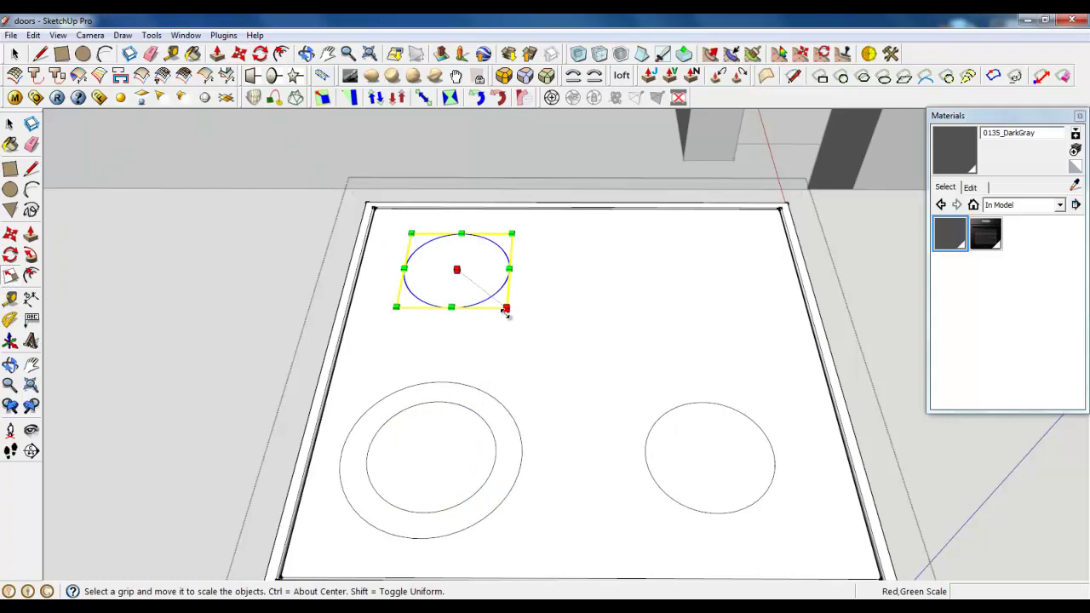
left_click_drag(506, 310, 524, 321, "ctrl")
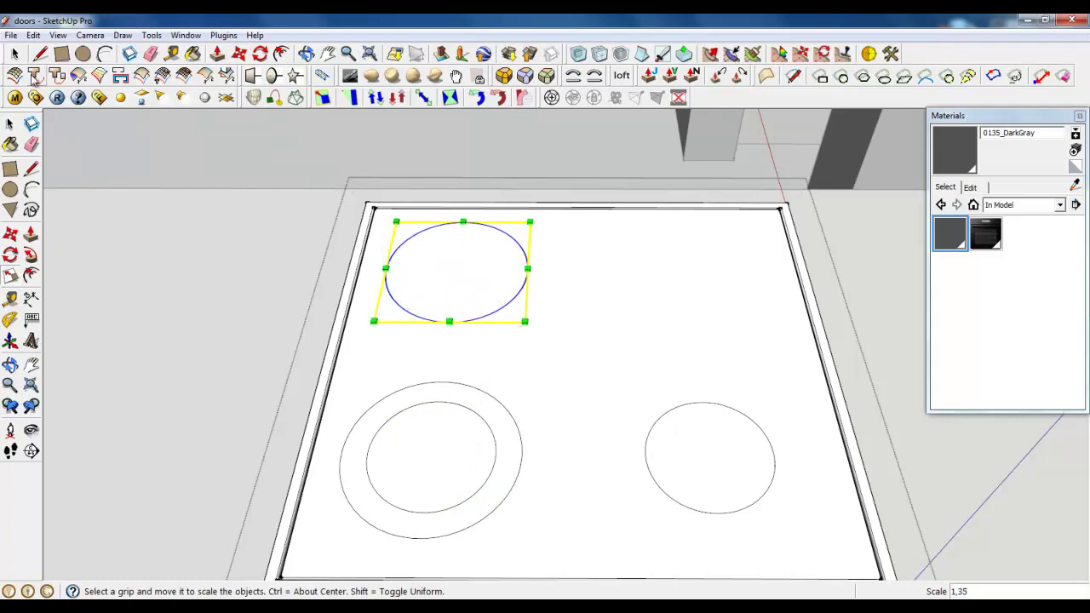
left_click(15, 54)
scroll(198, 284, "down", 2)
scroll(465, 281, "up", 2)
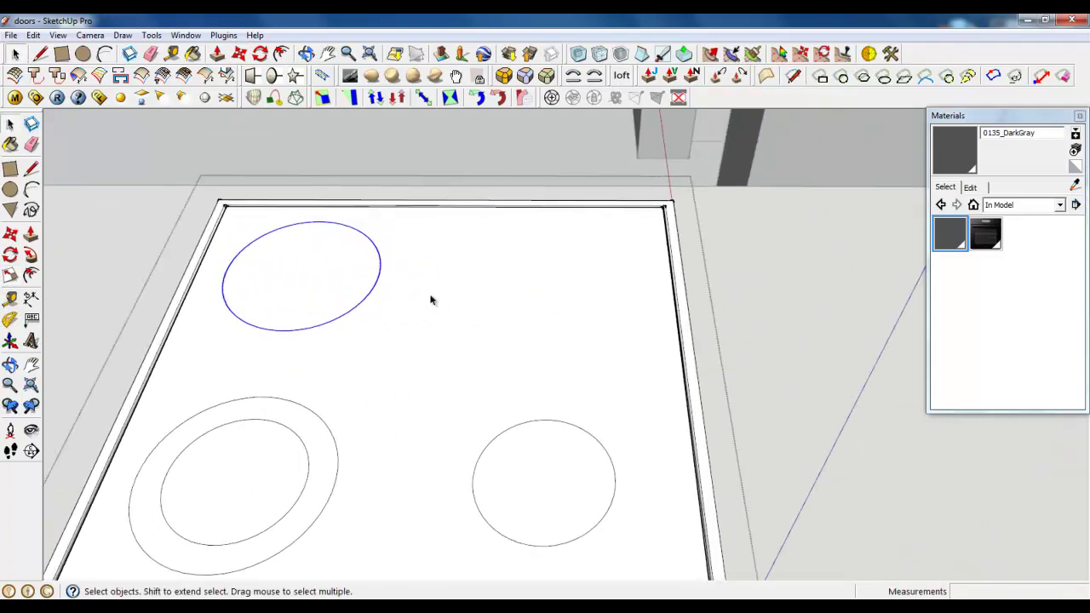
Copy the front-right circle to the hob's back-right area and shift the copy slightly toward the hob's right edge
left_click(548, 419)
left_click(239, 54)
key("ctrl")
left_click(535, 546)
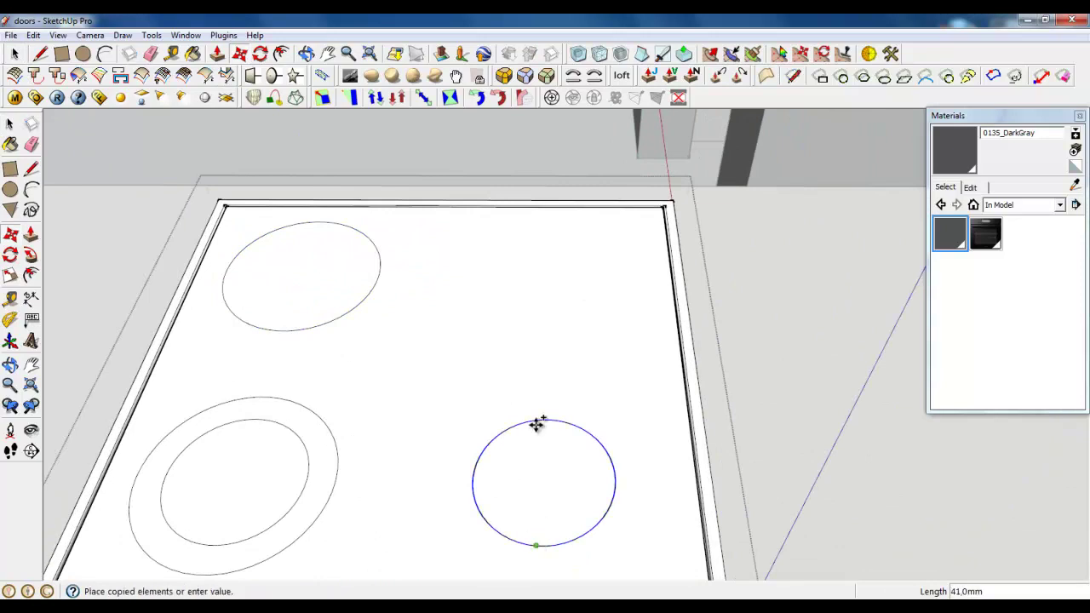
left_click(552, 313)
scroll(553, 320, "up", 2)
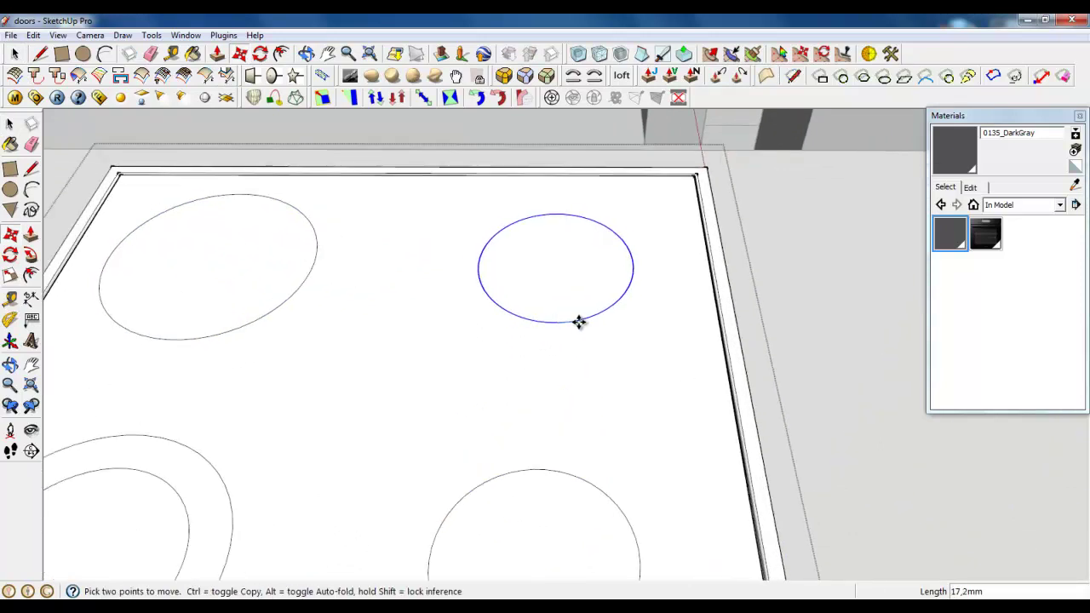
Draw a diameter line across the back-right circle and a three-sided frame extending about 109 mm from it toward the back-left circle
left_click(39, 55)
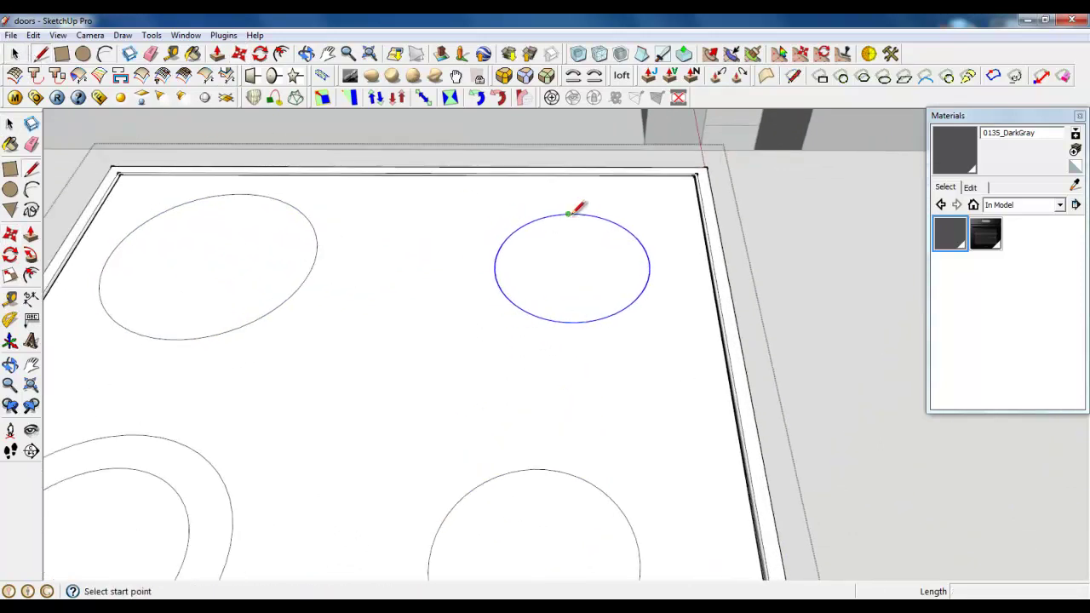
left_click(568, 214)
left_click(572, 322)
middle_click_drag(516, 369, 645, 440)
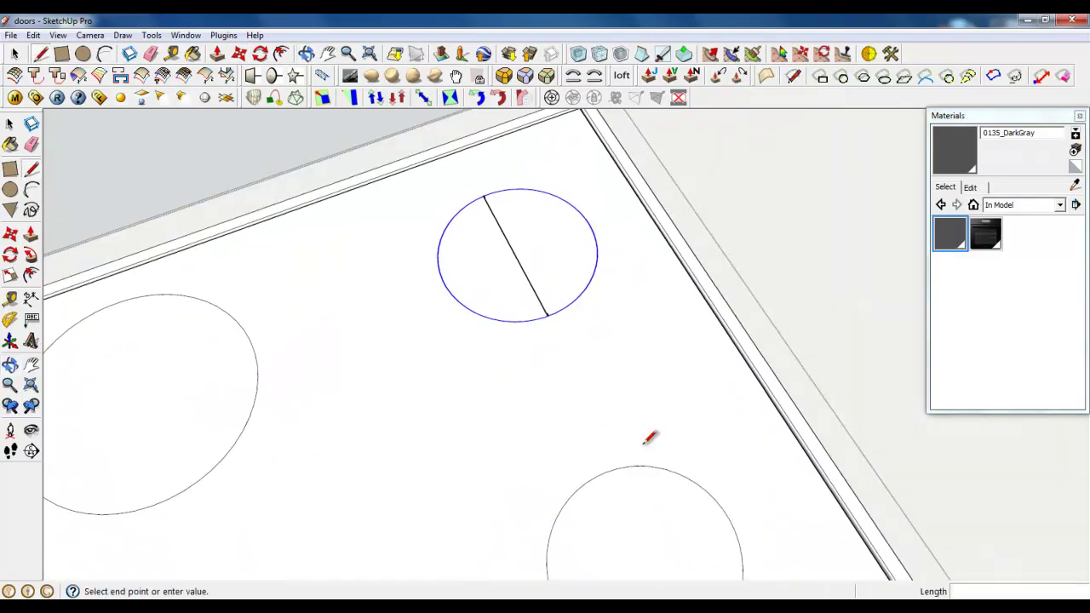
left_click(415, 371)
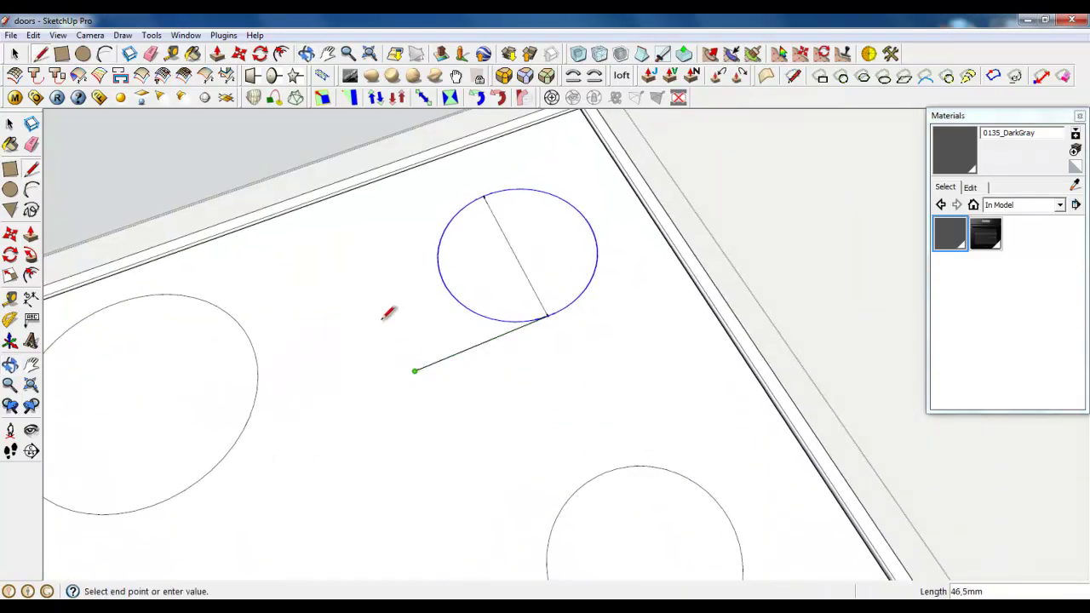
left_click(361, 242)
left_click(484, 197)
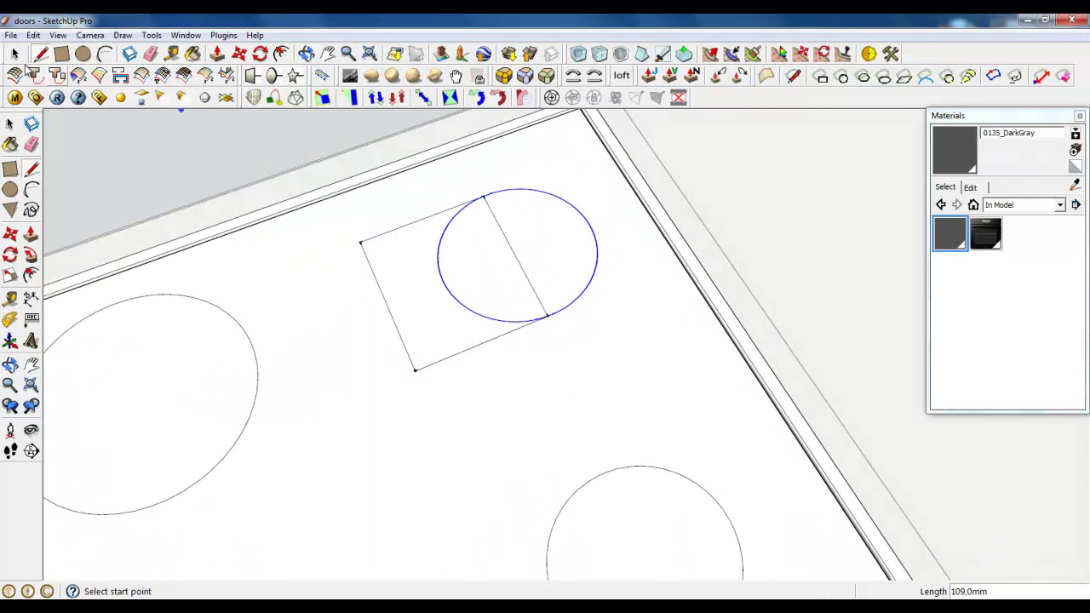
Copy the back-right circle's half arc nearest the frame onto the frame's far end, corner to corner
left_click(14, 54)
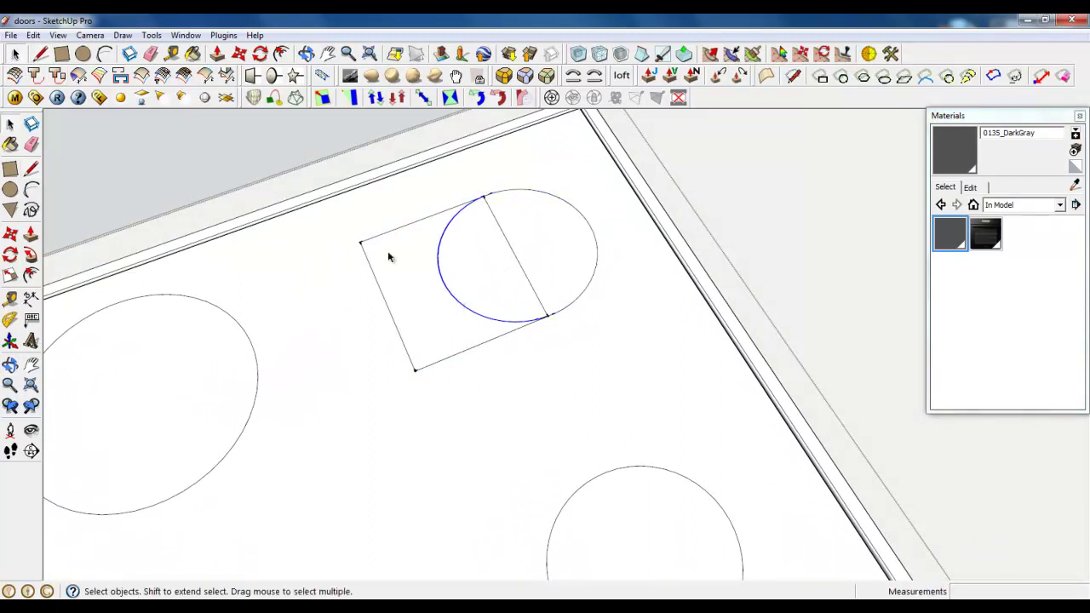
left_click(240, 54)
key("ctrl")
left_click(483, 196)
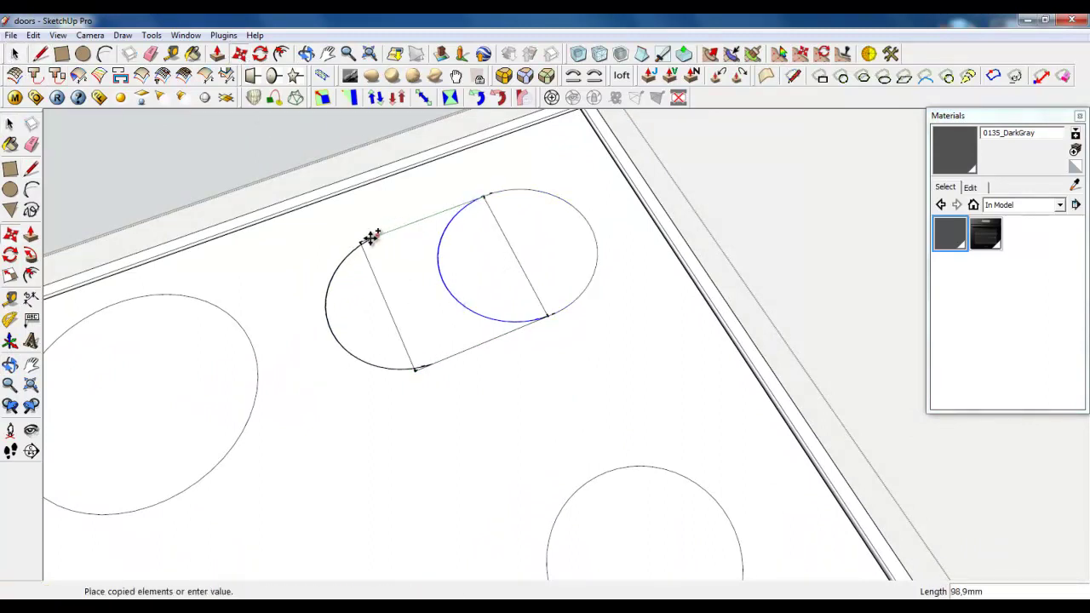
left_click(360, 242)
Delete the frame's end line, the inner half arc and the diameter line to leave one elongated rounded outline
key("space")
scroll(370, 225, "up", 2)
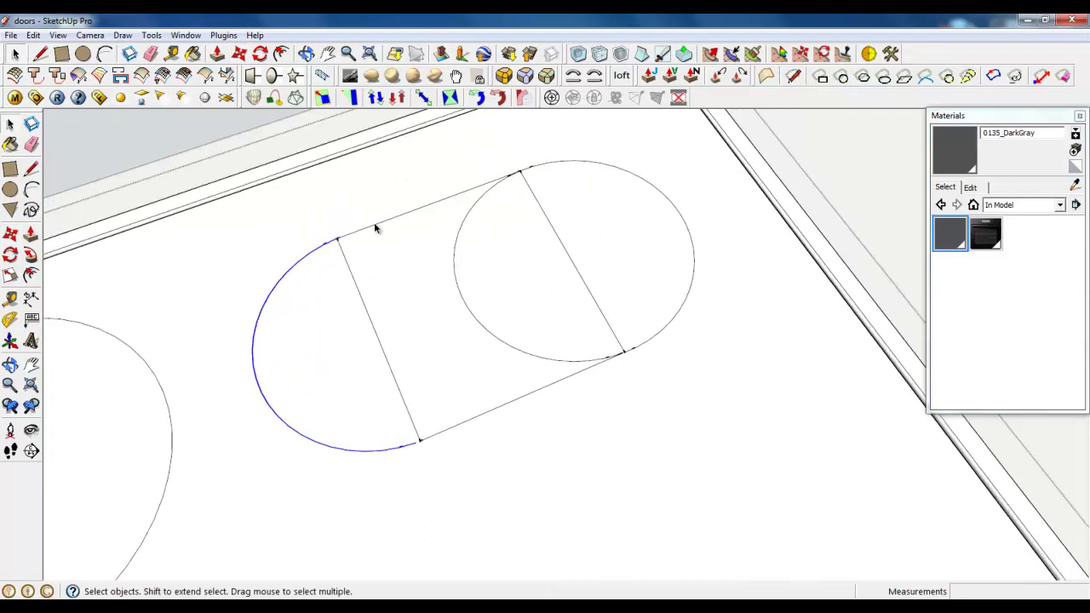
left_click(375, 223)
left_click(362, 290)
key("Delete")
left_click(474, 312)
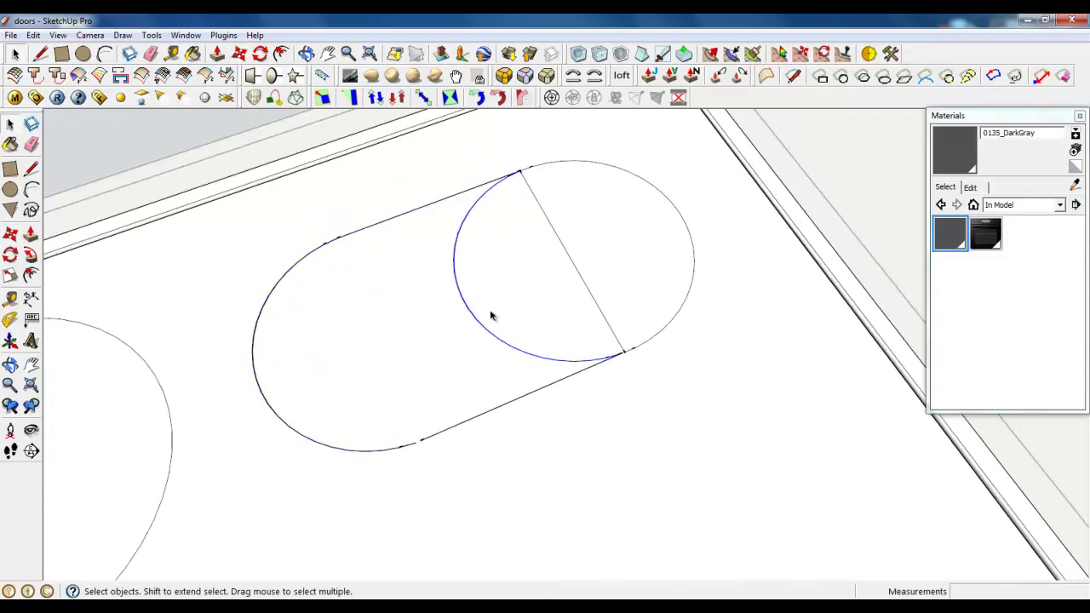
key("Delete")
key("Delete")
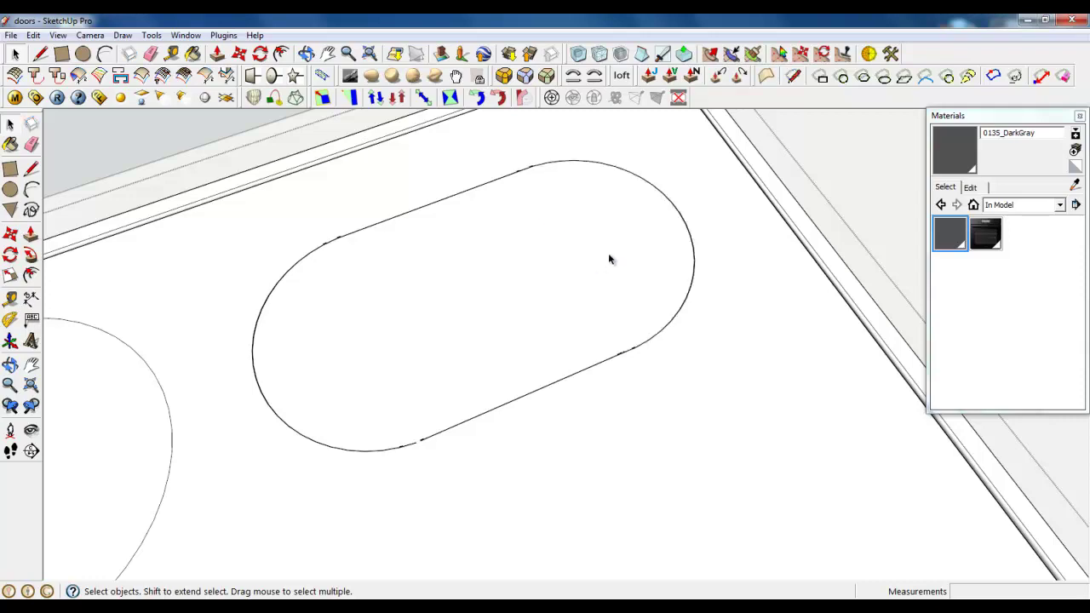
Scale the elongated back-right outline about its center along the green axis by a factor of 0.75
scroll(608, 253, "down", 5)
middle_click_drag(609, 253, 548, 312)
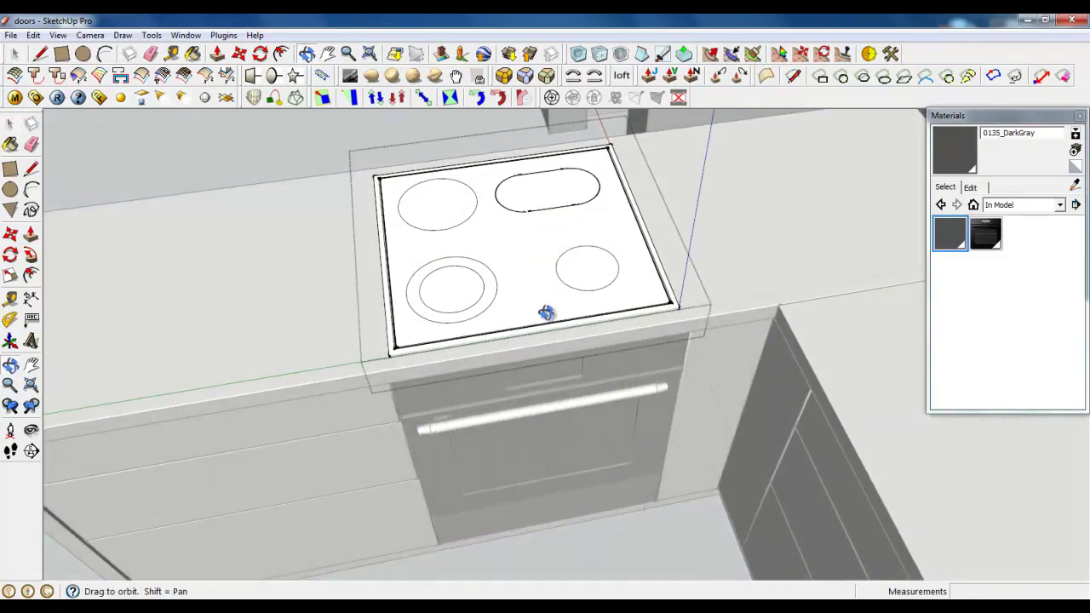
scroll(535, 145, "up", 5)
left_click_drag(375, 226, 747, 404)
left_click(10, 276)
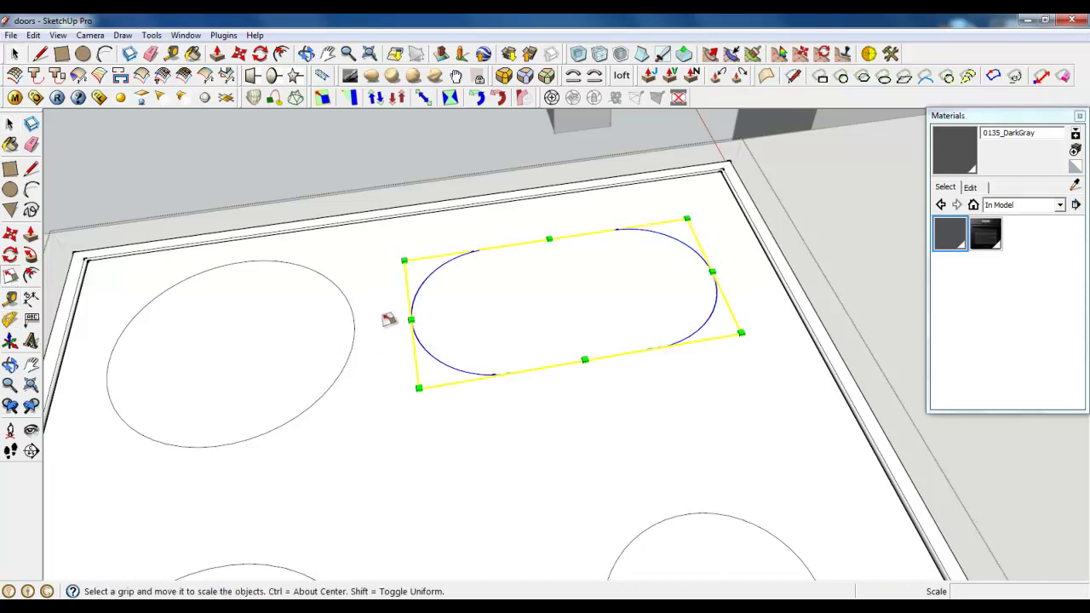
left_click_drag(413, 316, 452, 314)
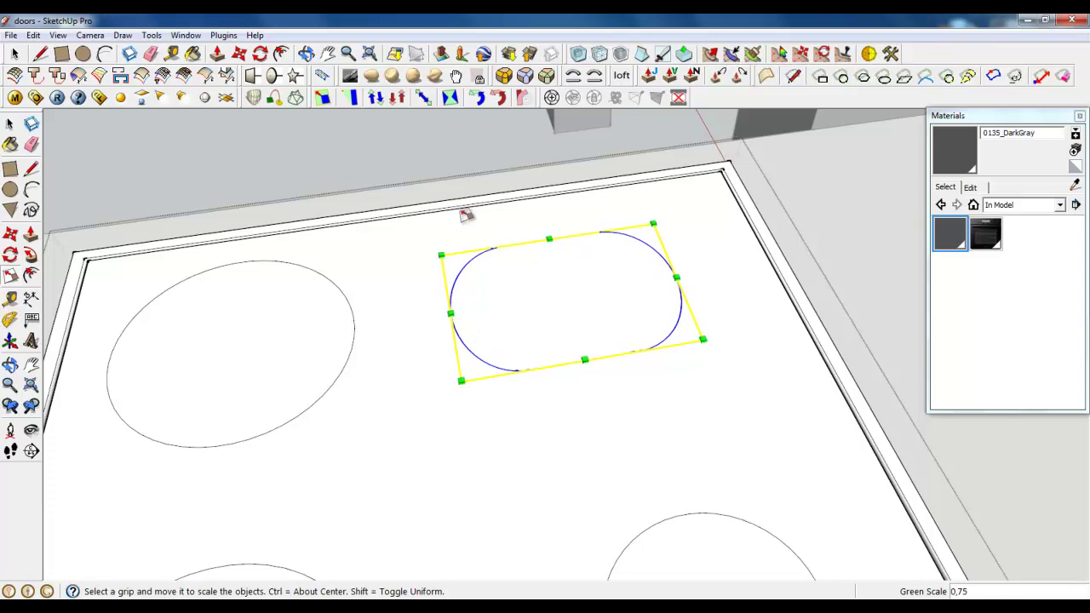
scroll(465, 215, "down", 3)
key("space")
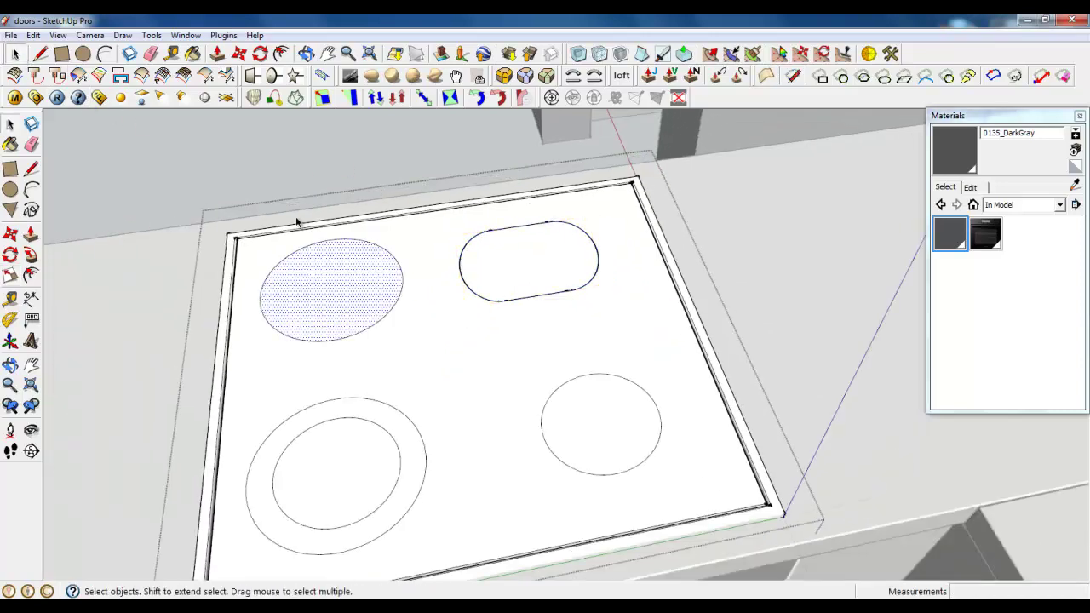
Offset the back-left circle inward by 5 mm
left_click(281, 53)
scroll(317, 274, "up", 2)
left_click(280, 264)
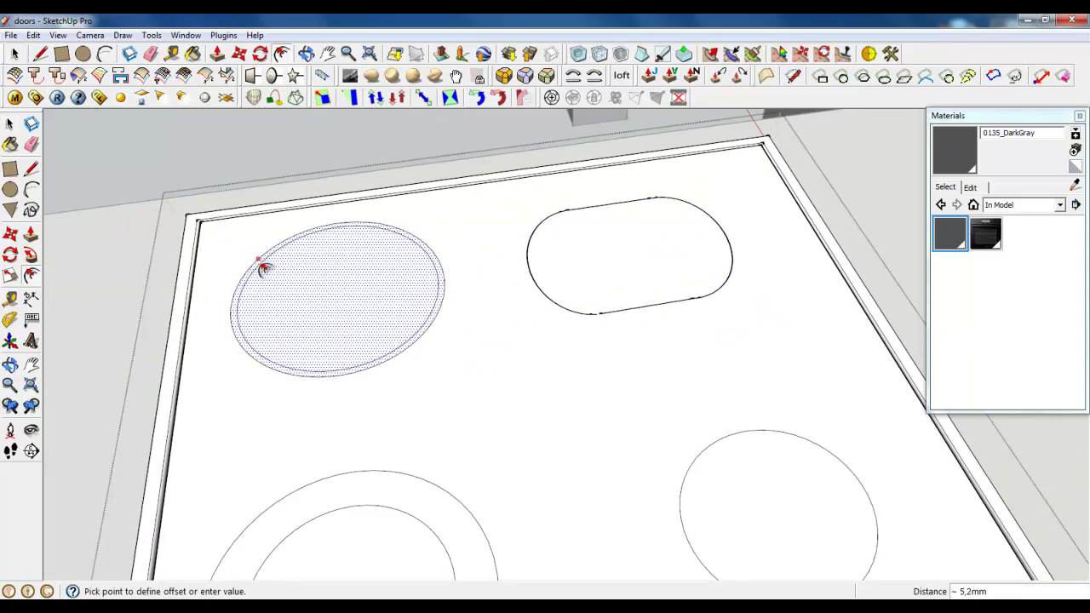
type("5")
key("Return")
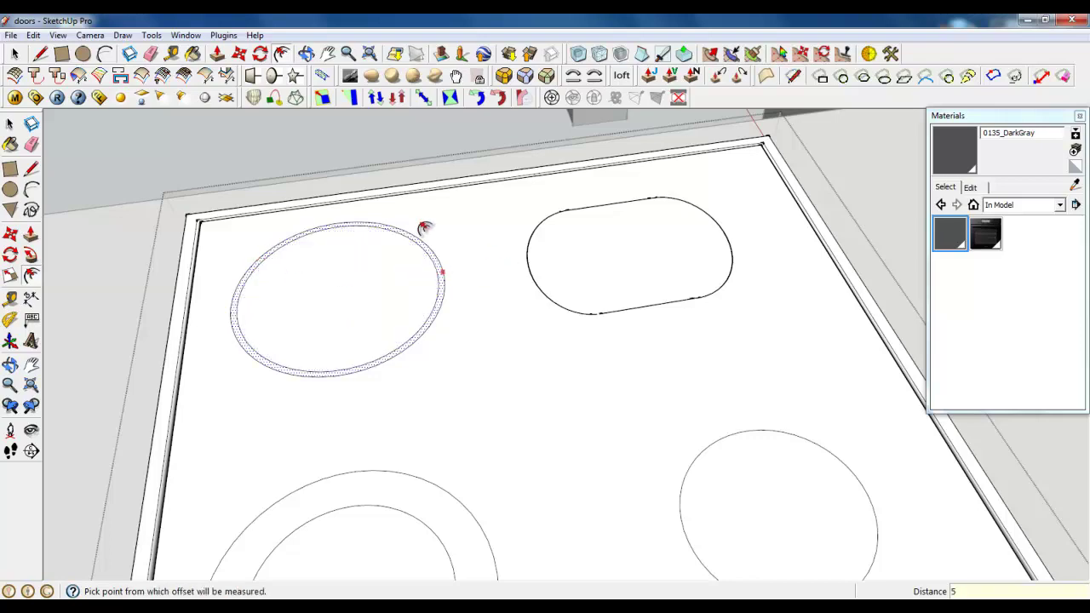
left_click(223, 54)
key("space")
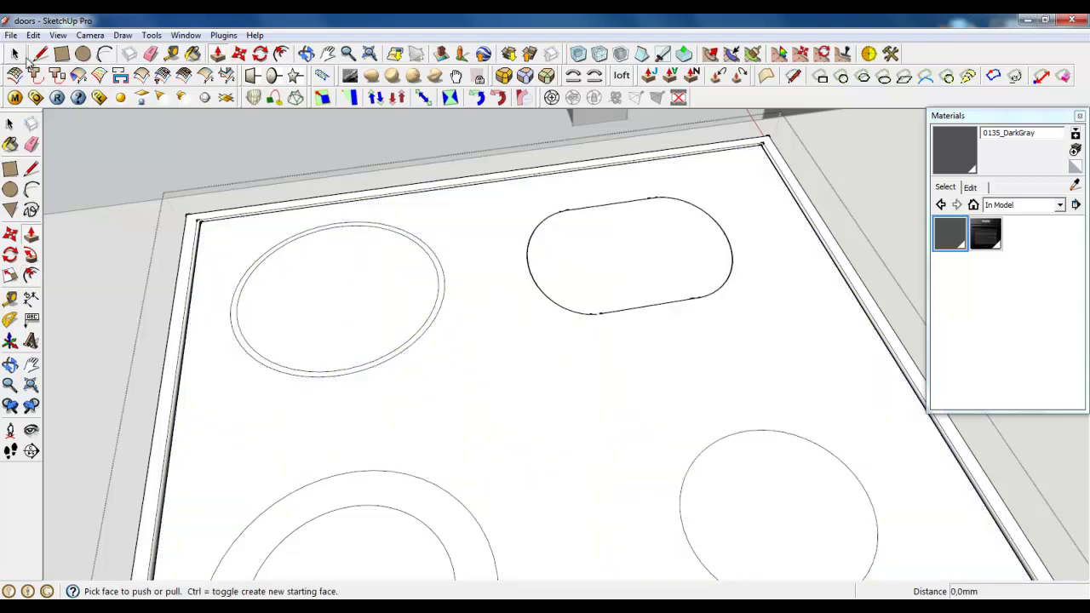
Close the gap between the arc and the straight edge of the elongated outline with a short line
scroll(616, 308, "up", 6)
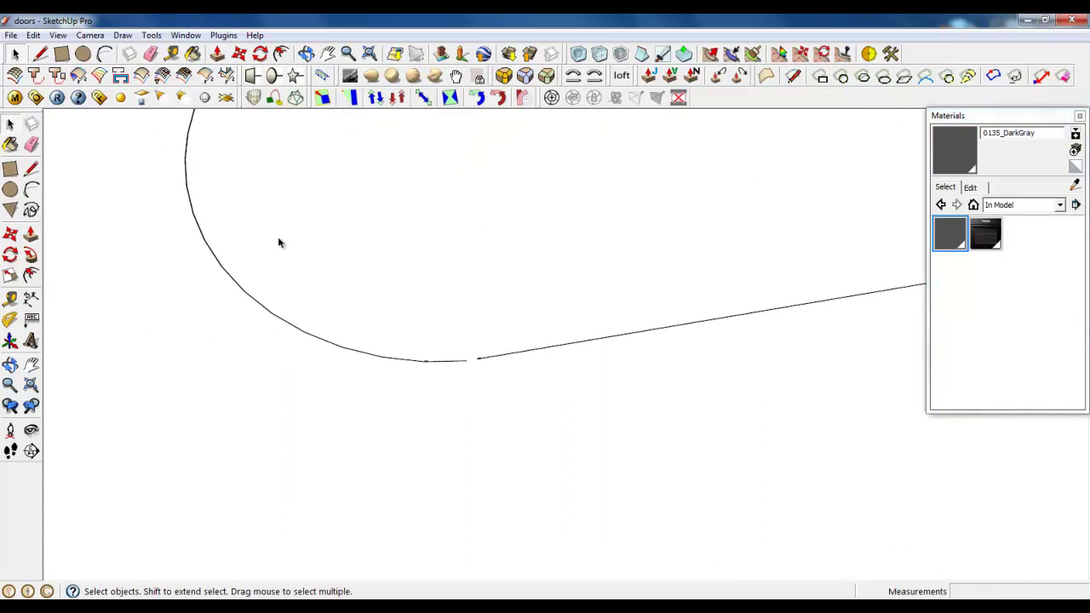
left_click(40, 54)
scroll(503, 367, "up", 3)
left_click(485, 372)
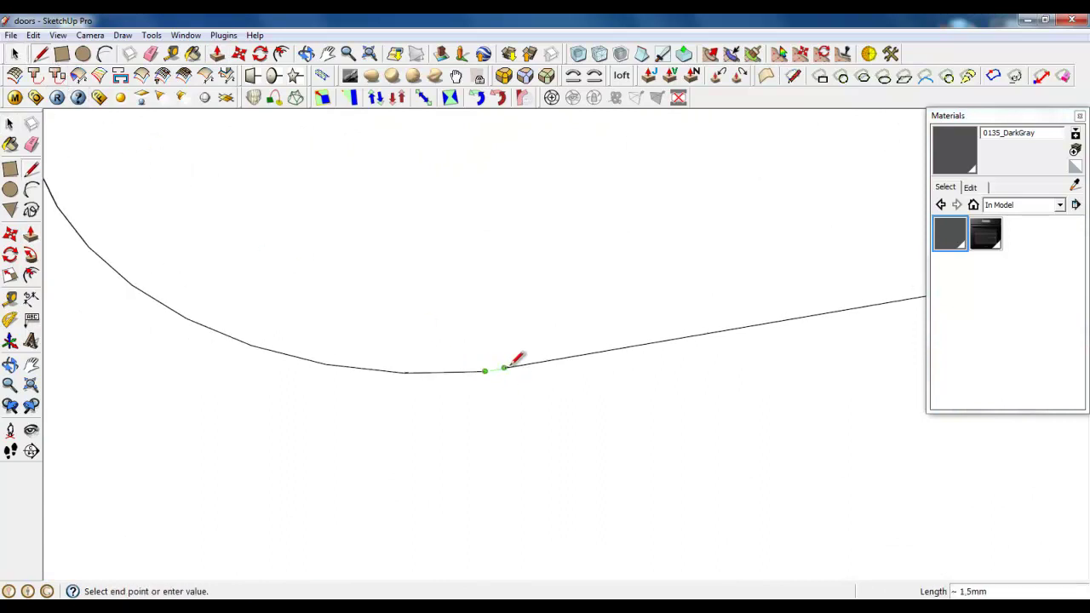
scroll(513, 358, "up", 3)
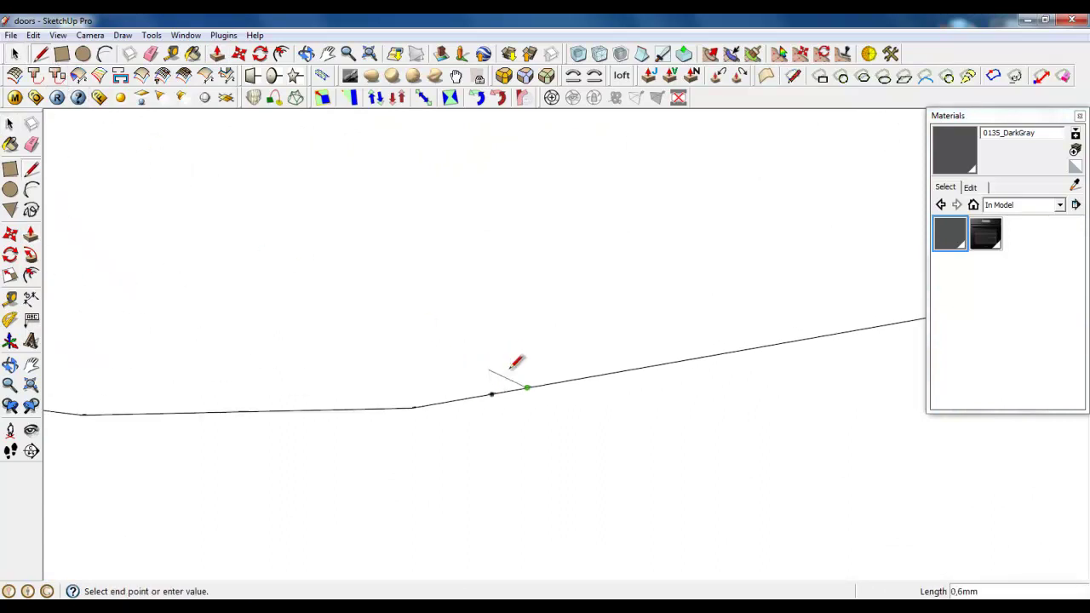
left_click(480, 394)
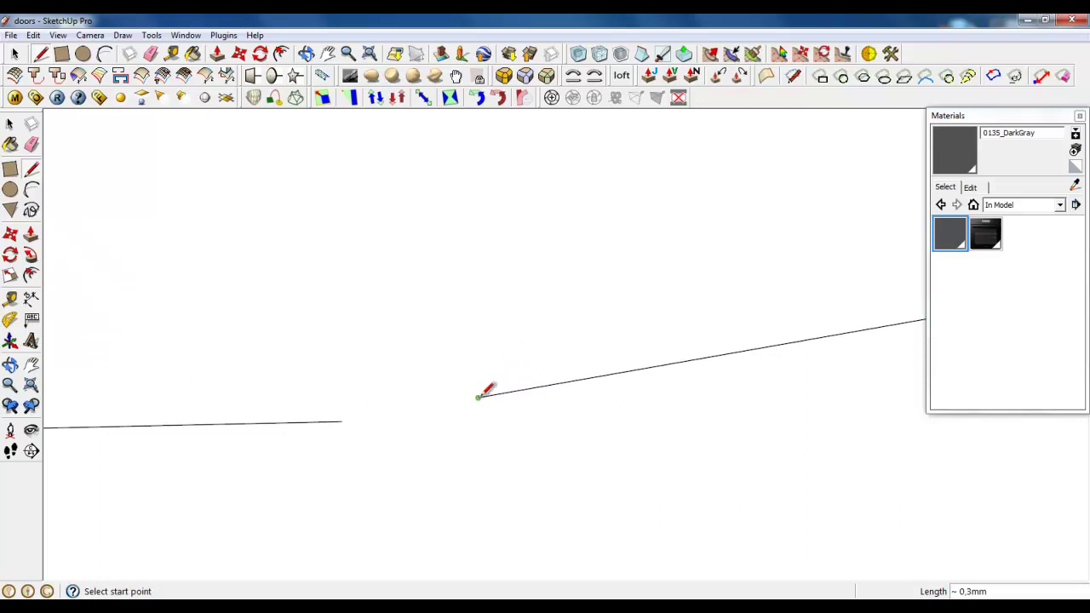
left_click(480, 396)
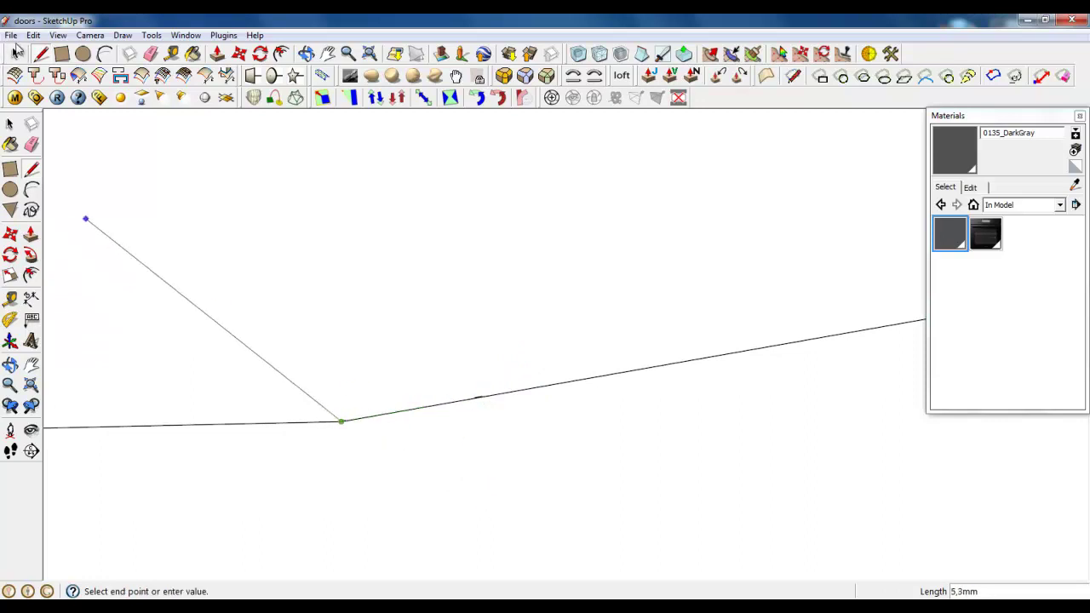
key("space")
Examine the elongated outline's other arc joint and whether the outline encloses a separate face
scroll(455, 498, "down", 5)
scroll(542, 532, "down", 4)
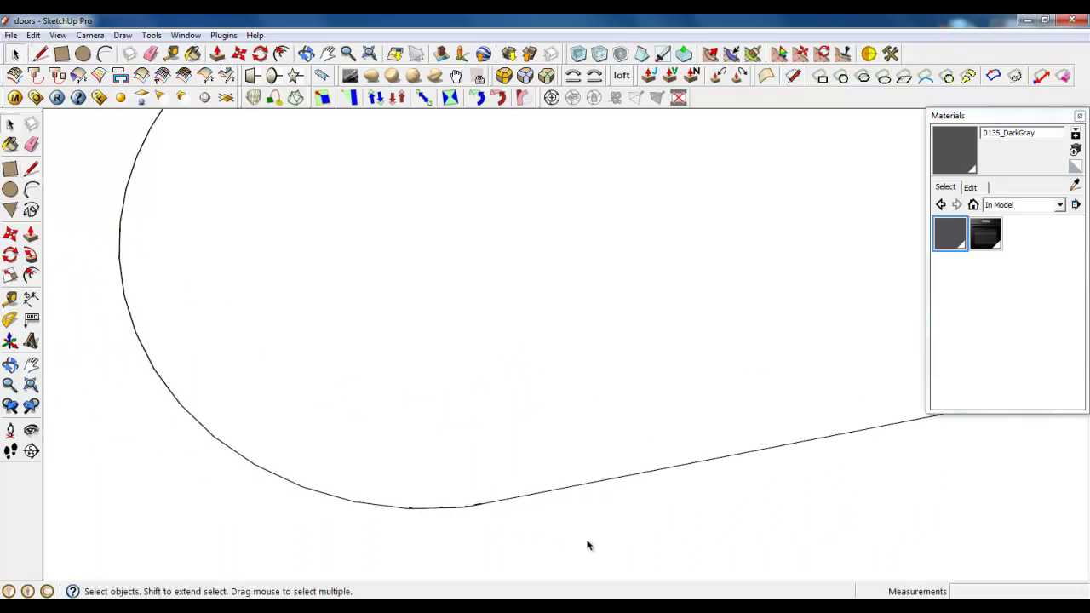
scroll(463, 114, "up", 8)
double_click(443, 269)
scroll(183, 213, "down", 10)
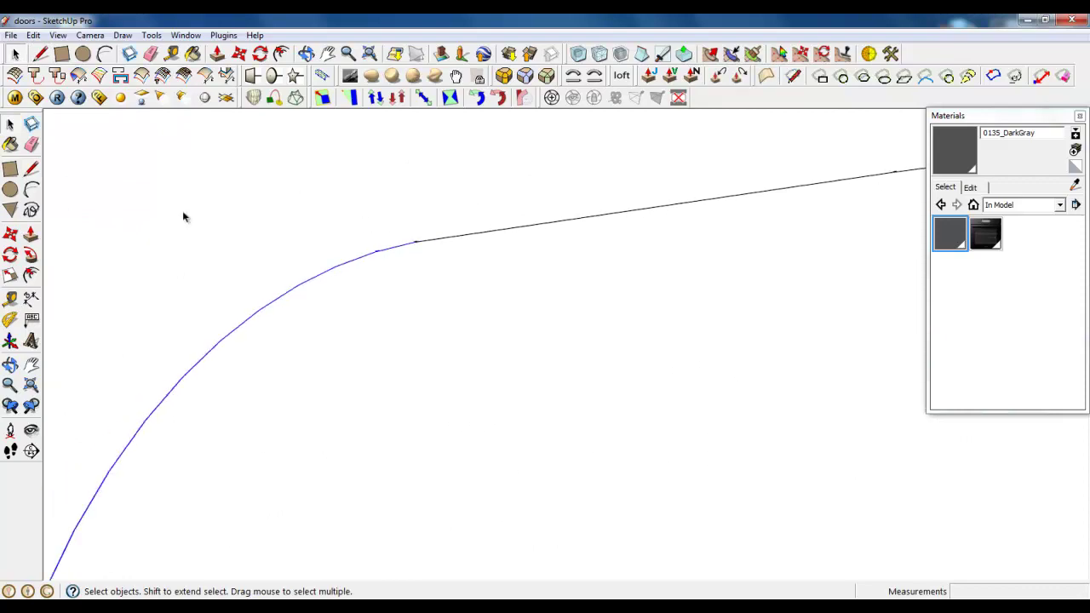
scroll(677, 341, "down", 3)
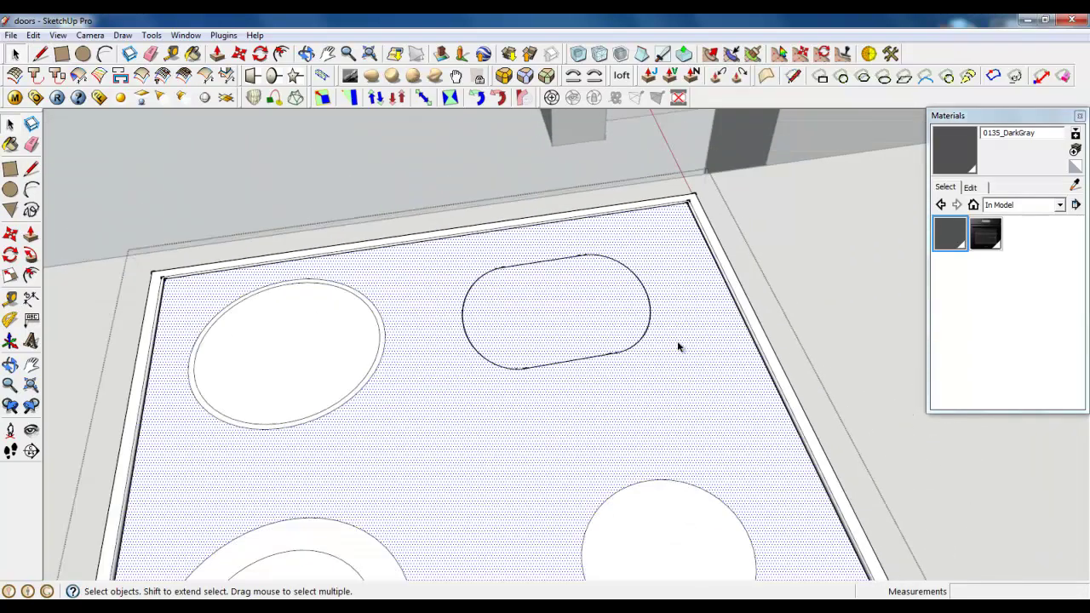
middle_click_drag(596, 322, 477, 345)
scroll(461, 354, "up", 3)
scroll(547, 290, "up", 4)
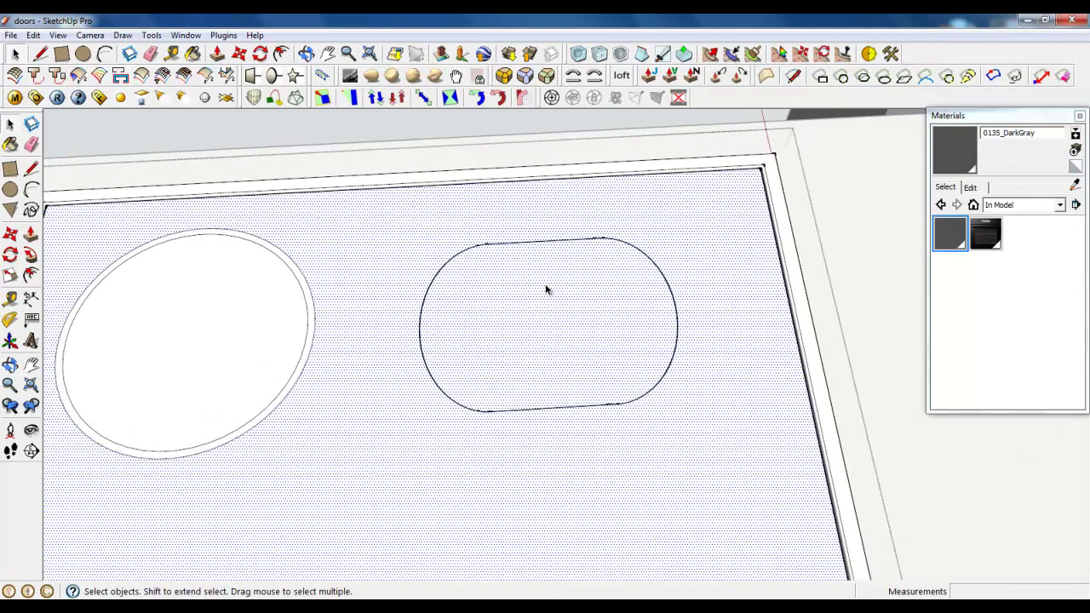
Select the hob's top face together with the elongated outline and intersect the faces with the selection
double_click(372, 224)
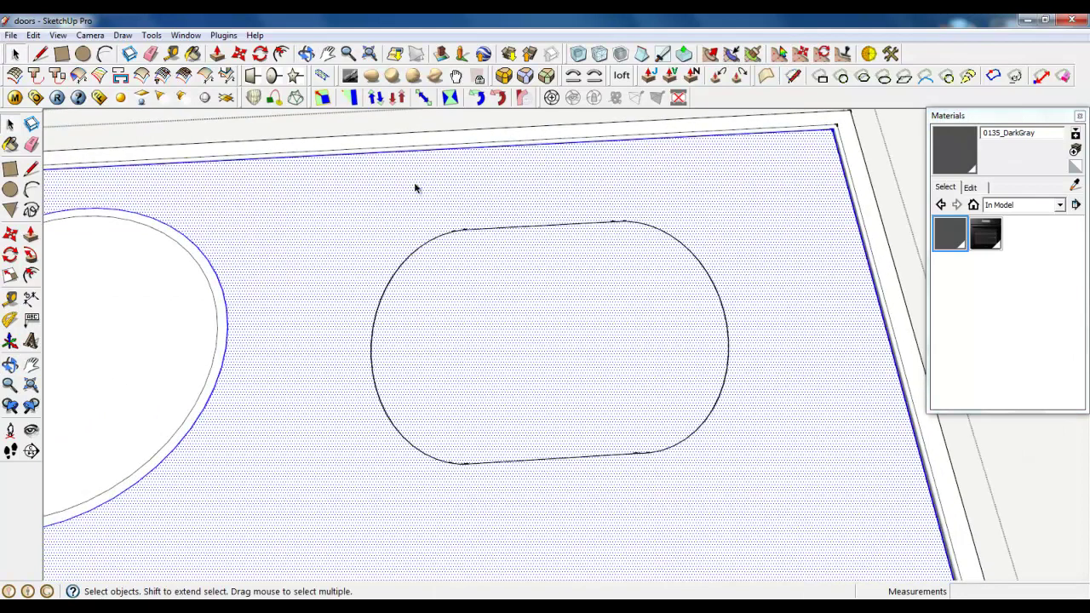
scroll(460, 400, "down", 3)
middle_click_drag(460, 400, 540, 424)
left_click_drag(356, 258, 692, 482)
left_click(33, 35)
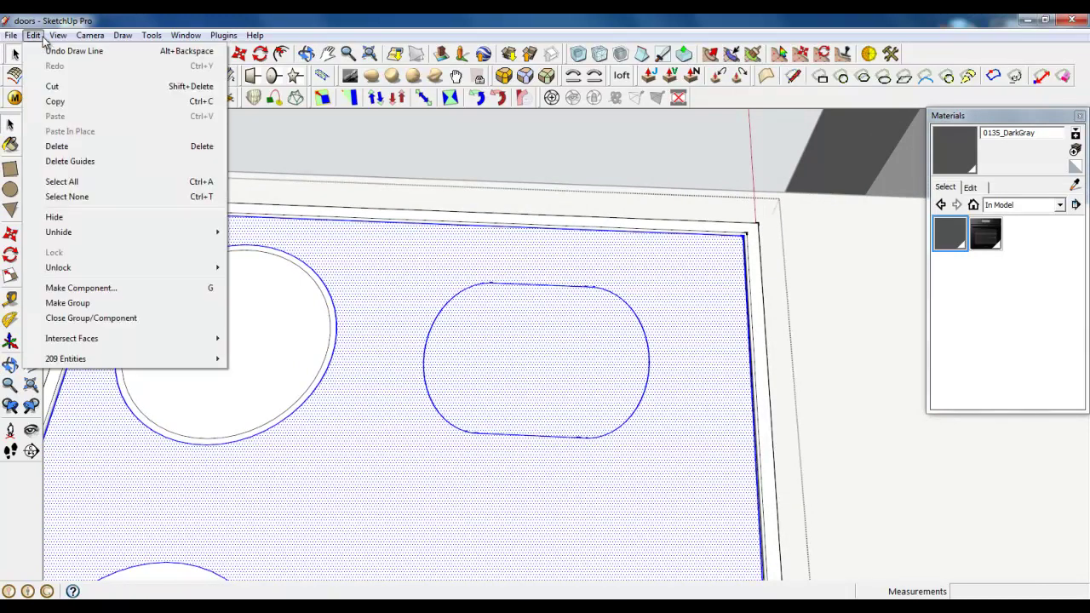
mouse_move(94, 345)
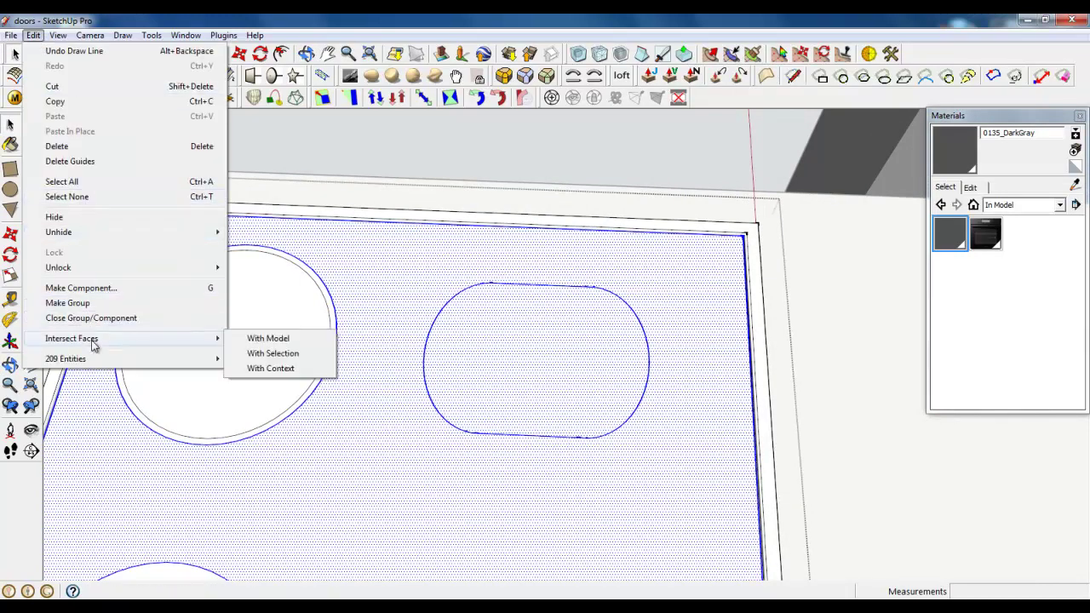
left_click(273, 353)
Offset the elongated back-right zone's face inward by 5 mm
left_click(499, 348)
middle_click_drag(499, 349, 526, 359)
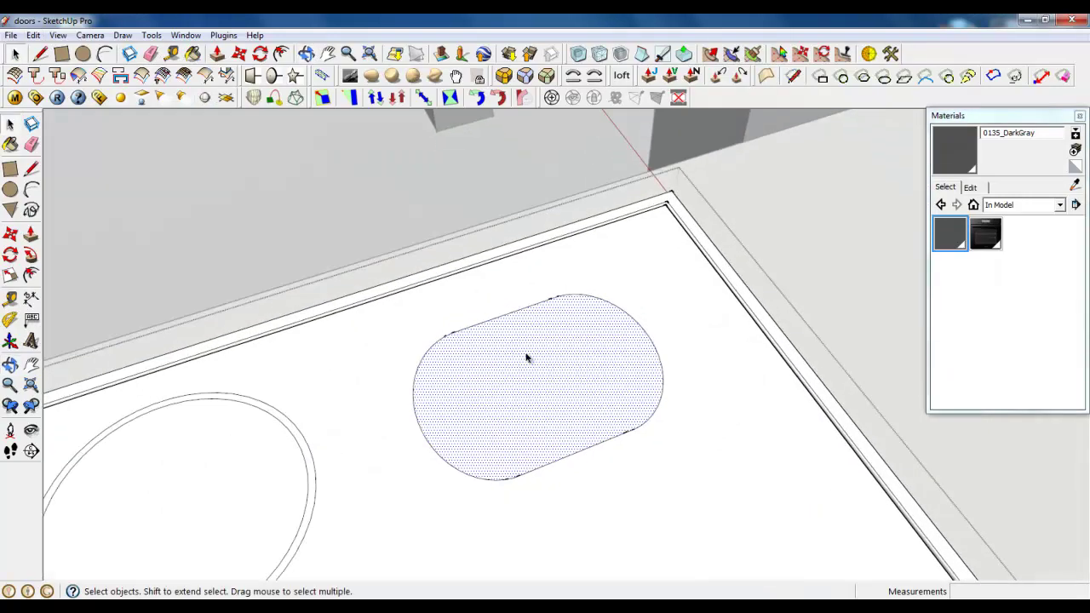
scroll(526, 357, "up", 3)
left_click(281, 53)
scroll(365, 140, "down", 3)
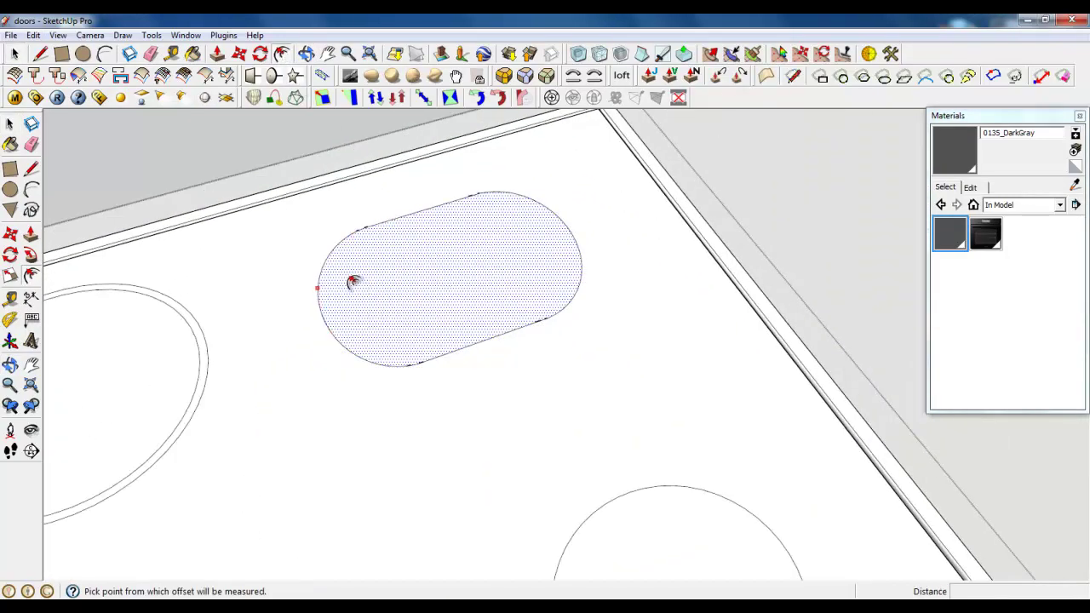
left_click(351, 285)
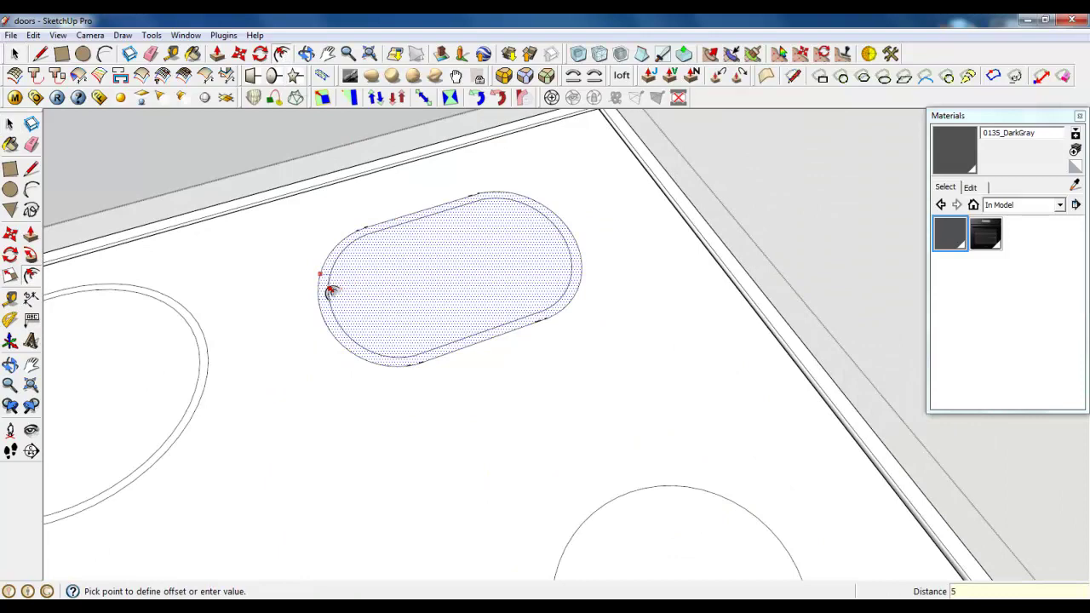
key("Return")
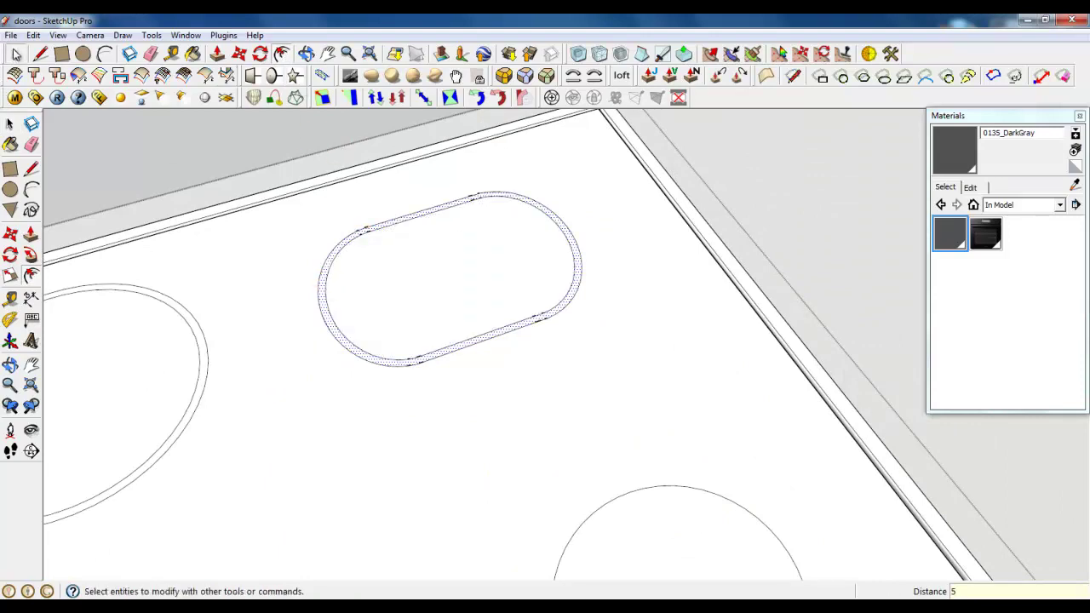
Delete the inner circle of the front-left cooking zone
left_click(15, 54)
scroll(447, 145, "down", 3)
left_click(350, 438)
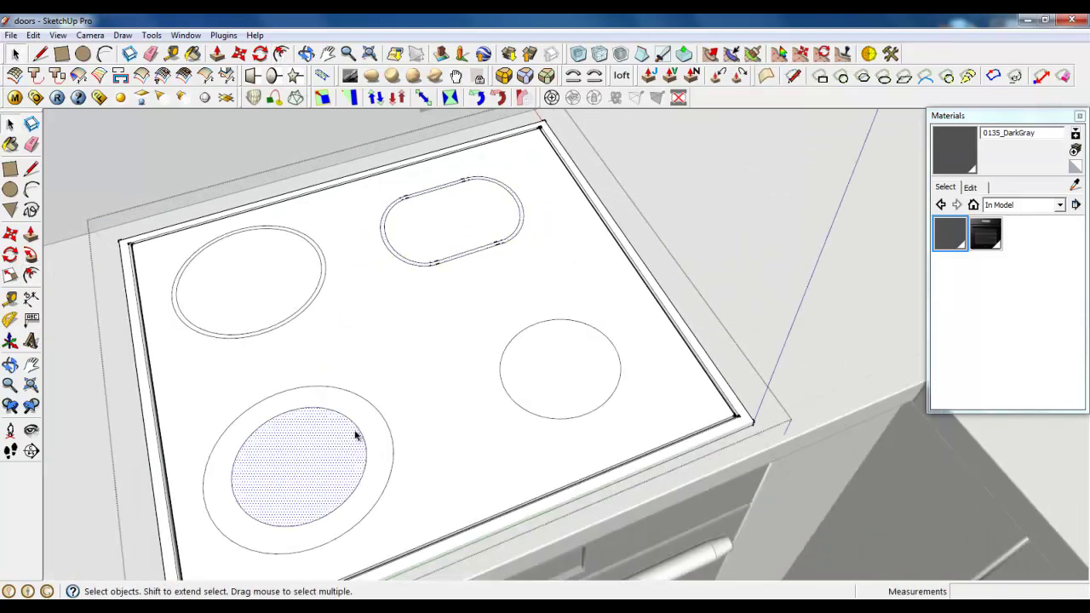
left_click(360, 434)
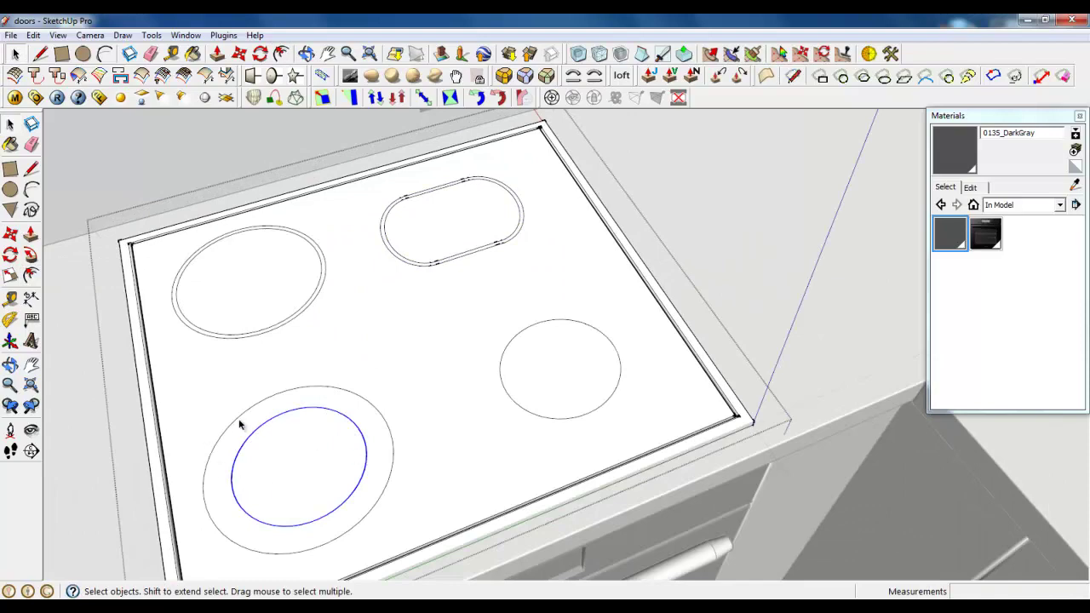
key("Delete")
Try offsetting the faces of both front circular cooking zones inward, using 2 mm for the front-left one
key("f")
left_click(315, 387)
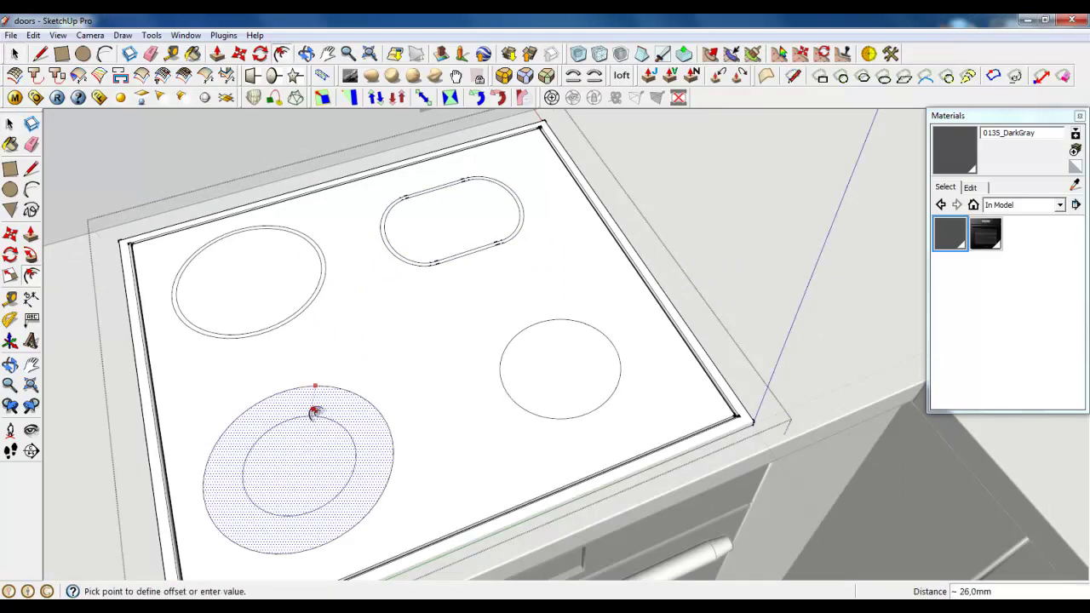
type("2")
key("Return")
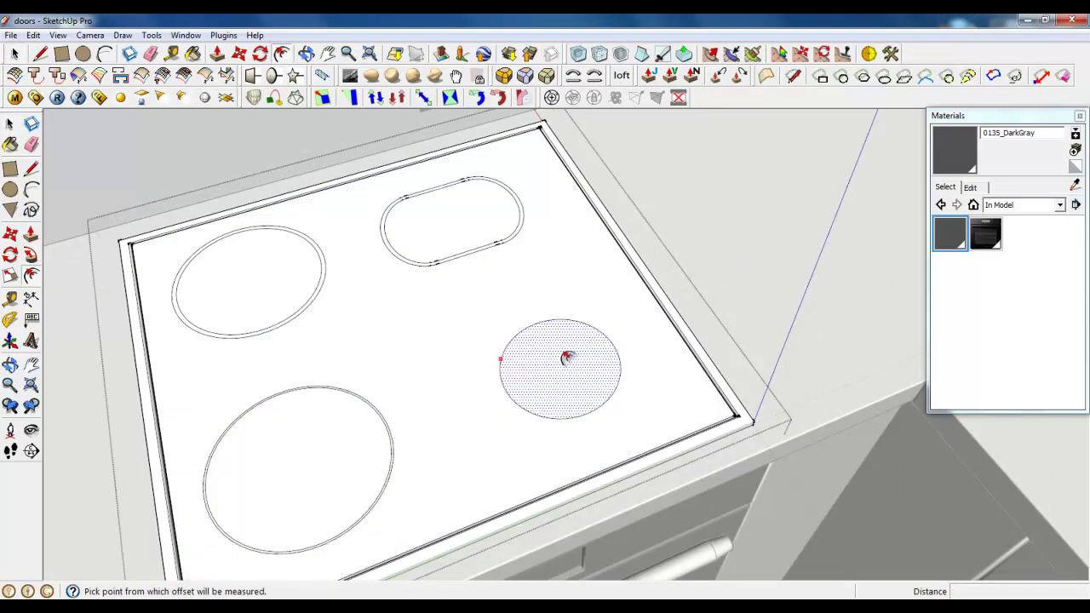
left_click(544, 344)
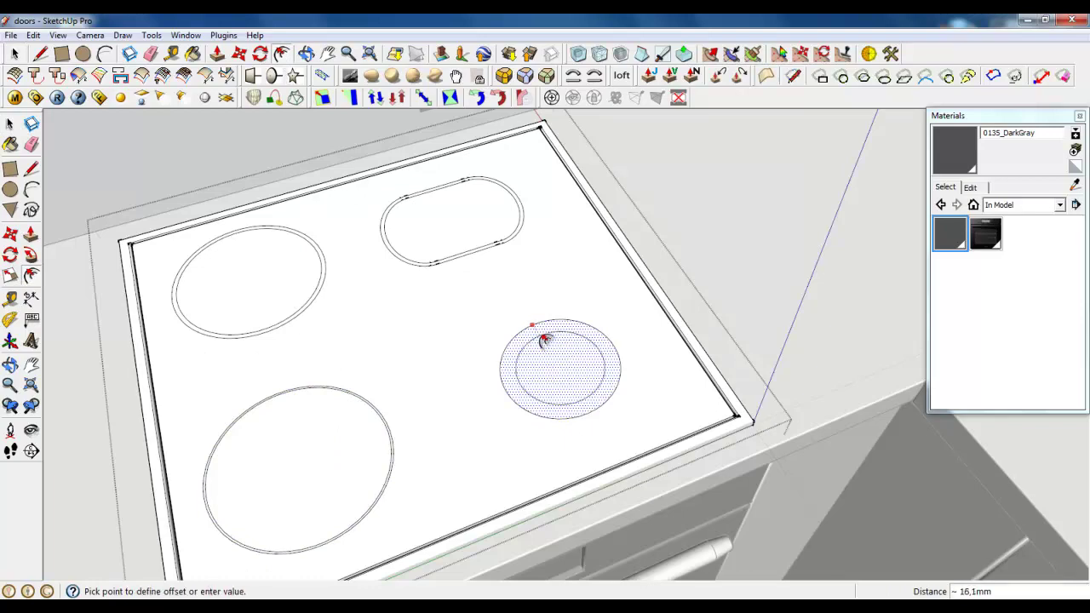
key("Return")
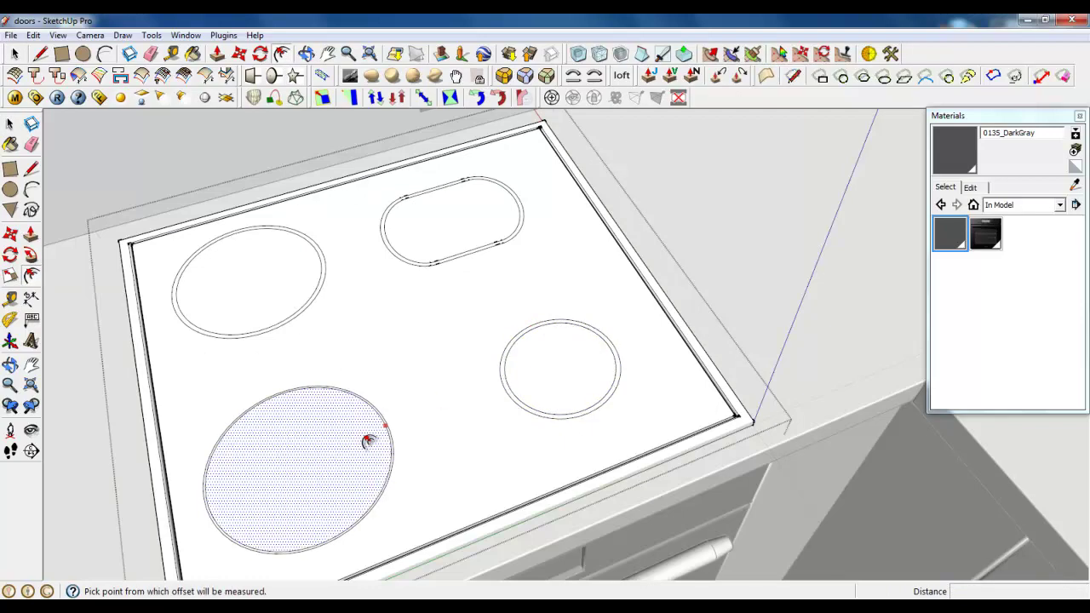
key("ctrl+z")
Offset the faces of the front-left and front-right circular cooking zones inward by 5 mm each
scroll(346, 421, "up", 3)
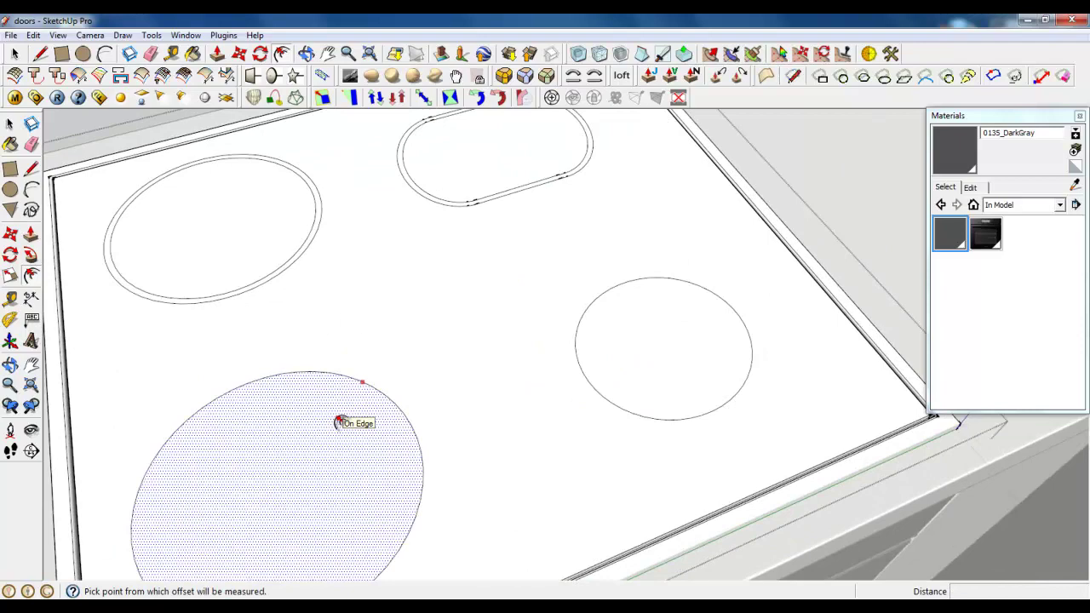
left_click(362, 381)
type("5")
key("Return")
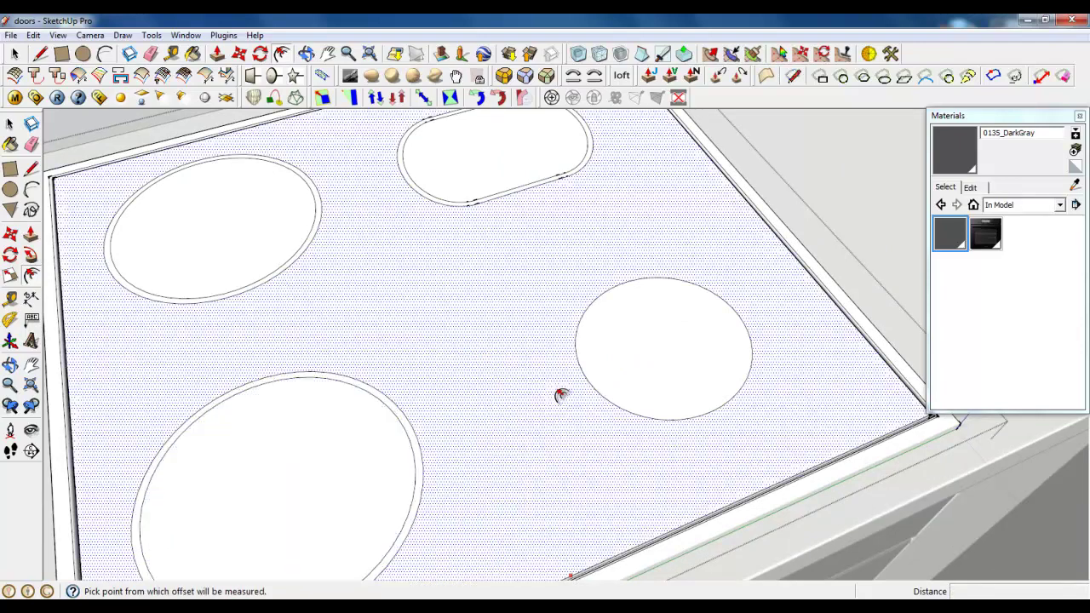
left_click(746, 329)
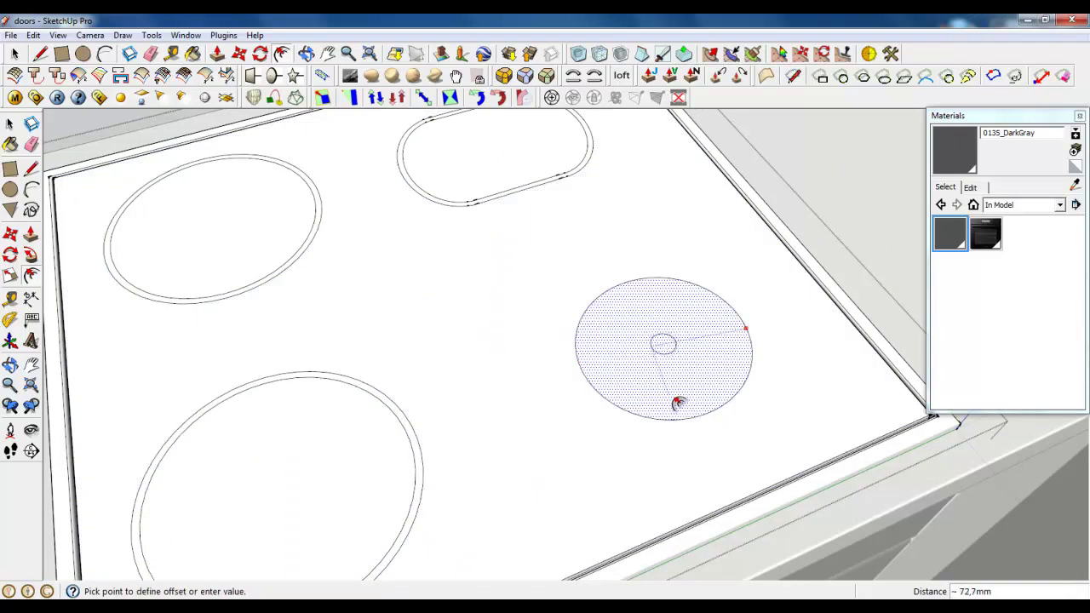
type("5")
key("Return")
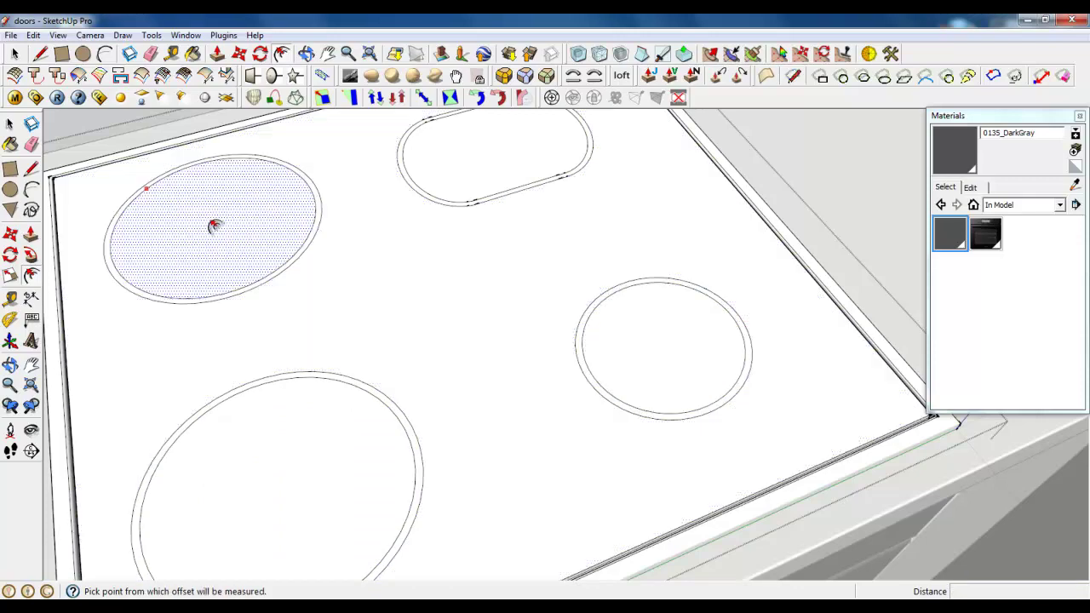
Draw a rectangle about 14 by 5.8 mm on the hob's top face near its front edge
left_click(14, 53)
scroll(540, 364, "down", 3)
middle_click_drag(569, 417, 426, 363)
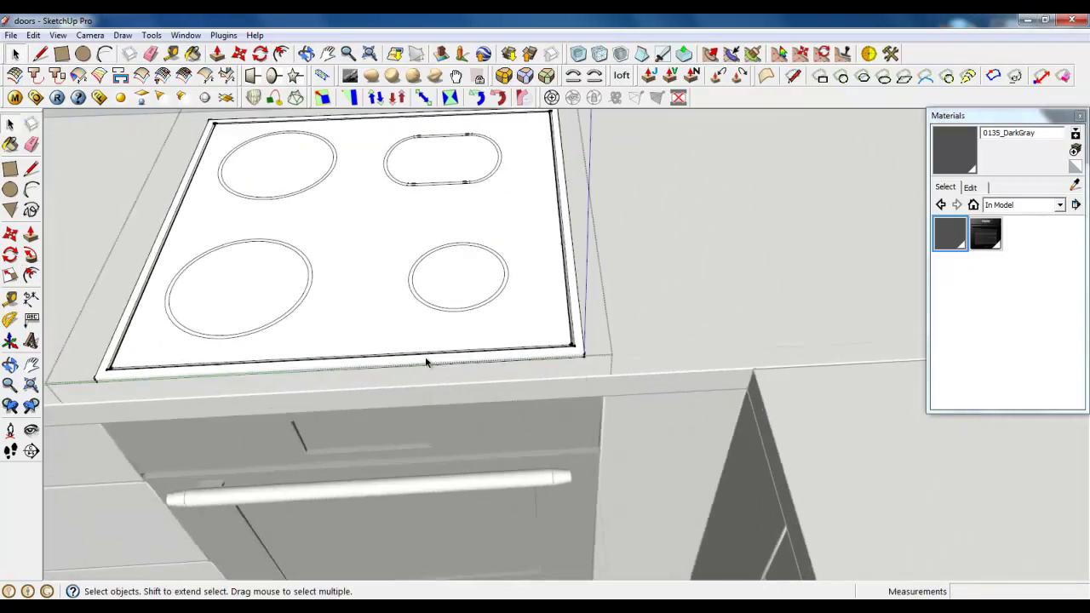
scroll(417, 344, "up", 2)
middle_click_drag(513, 381, 265, 344)
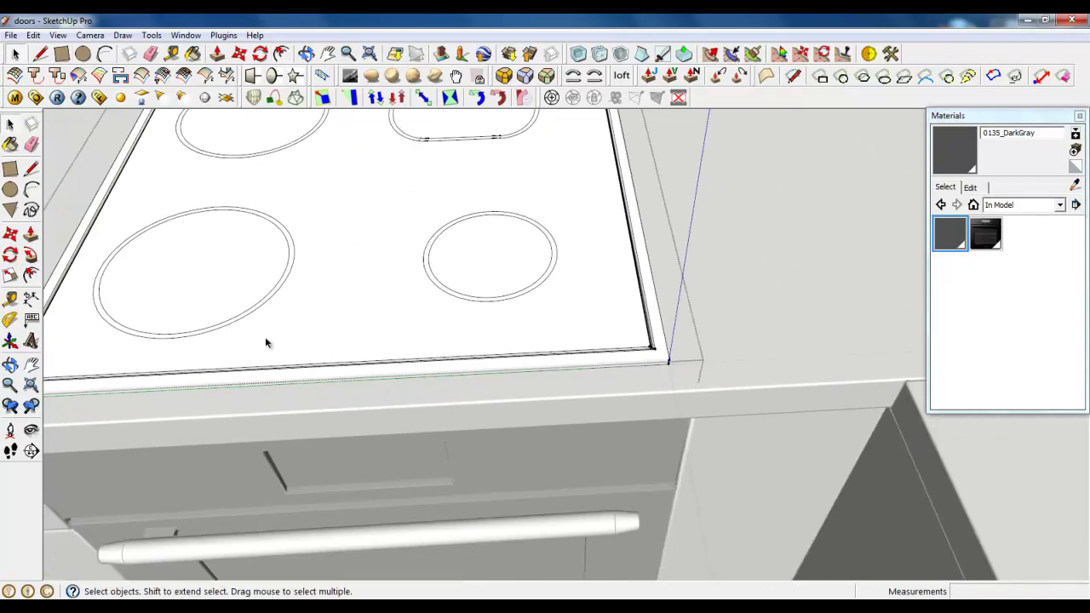
left_click(62, 53)
scroll(477, 341, "up", 3)
middle_click_drag(376, 288, 347, 410)
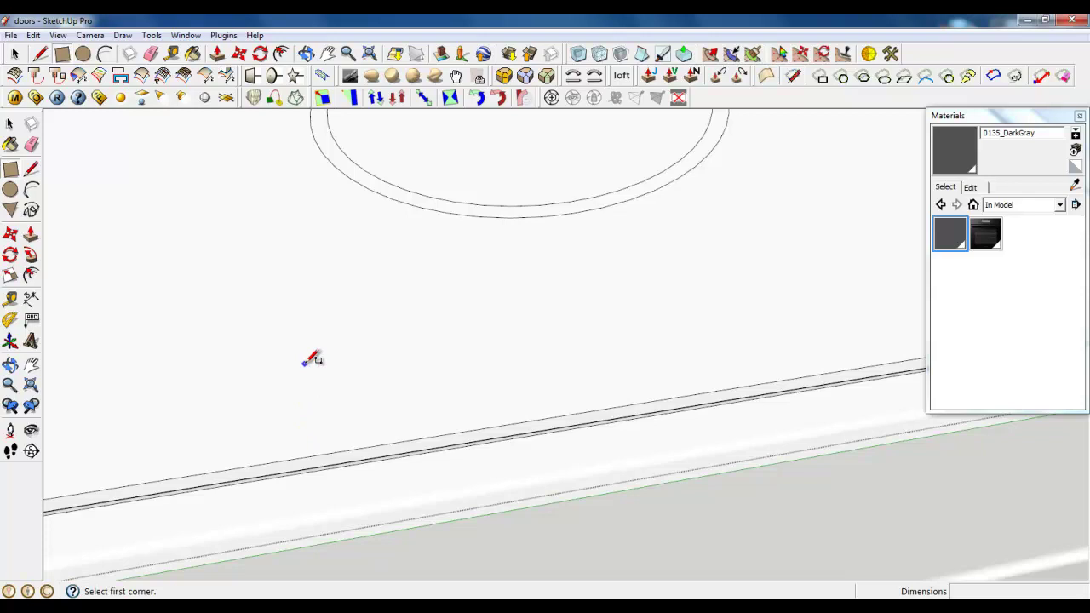
left_click(304, 363)
left_click(333, 411)
Select the small rectangle and copy it three times in a spaced row along the hob's front edge
left_click(15, 54)
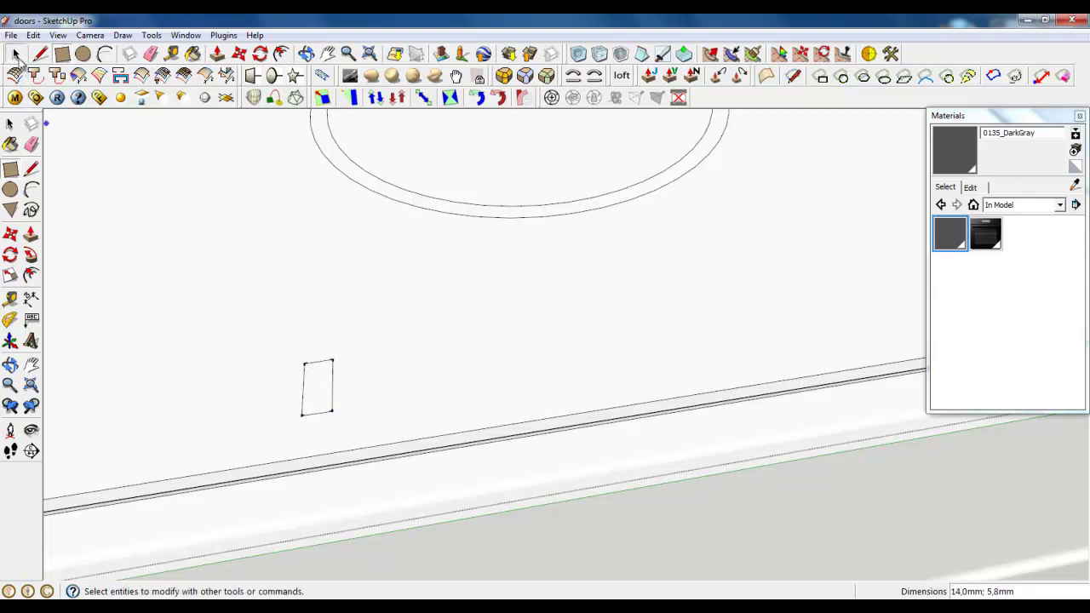
left_click(328, 407)
left_click(242, 55)
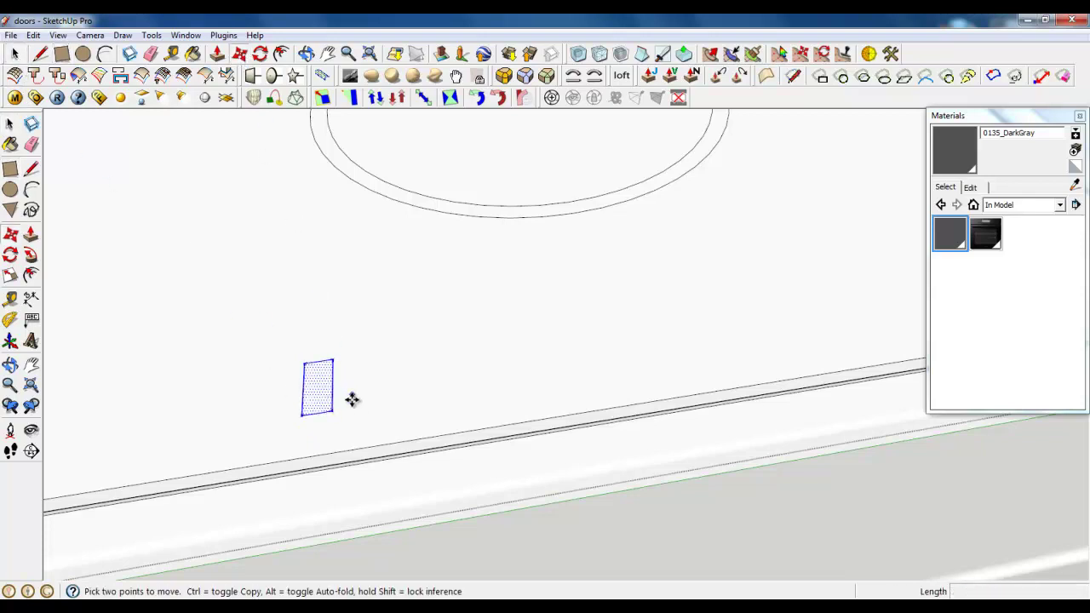
key("ctrl")
left_click(330, 414)
left_click(386, 404)
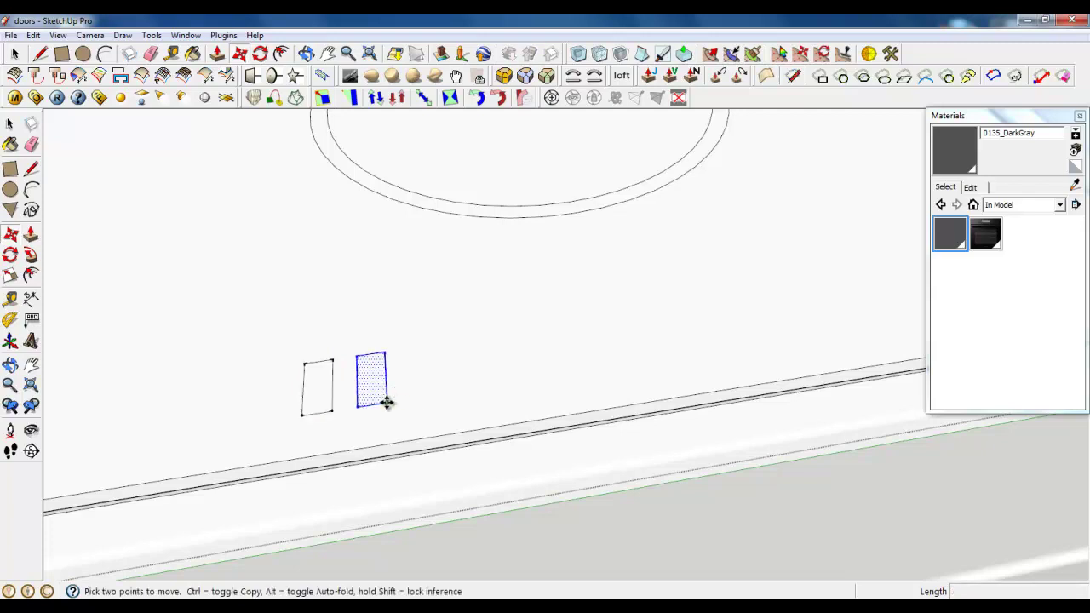
key("ctrl")
left_click(386, 404)
left_click(453, 389)
key("ctrl")
left_click(458, 390)
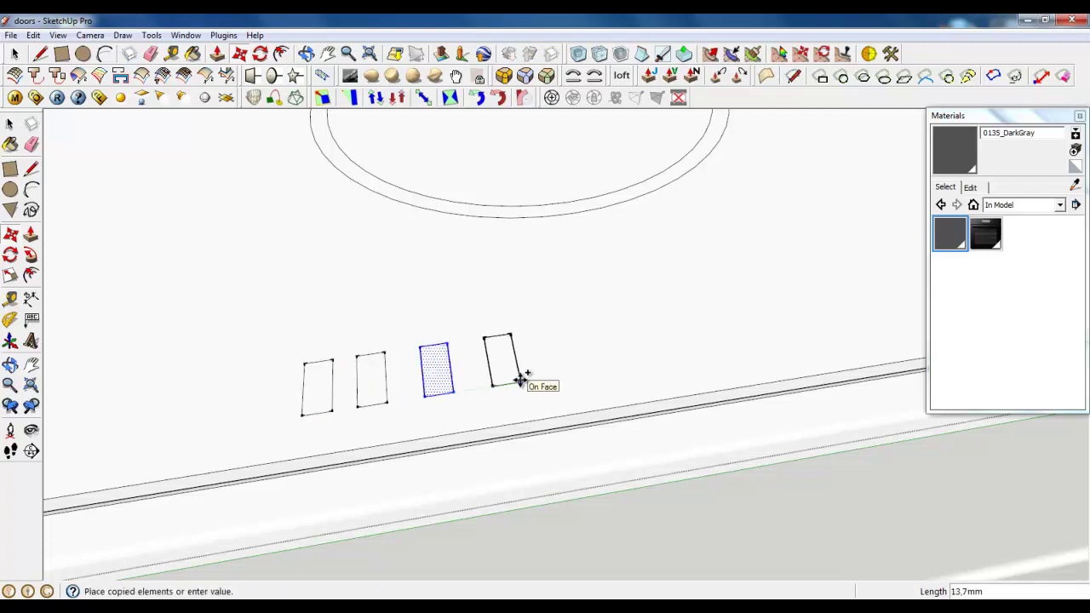
left_click(521, 380)
Extend the row along the front edge with three more evenly spaced copies of the last rectangle
scroll(384, 421, "down", 2)
scroll(502, 377, "up", 3)
key("ctrl")
left_click(388, 423)
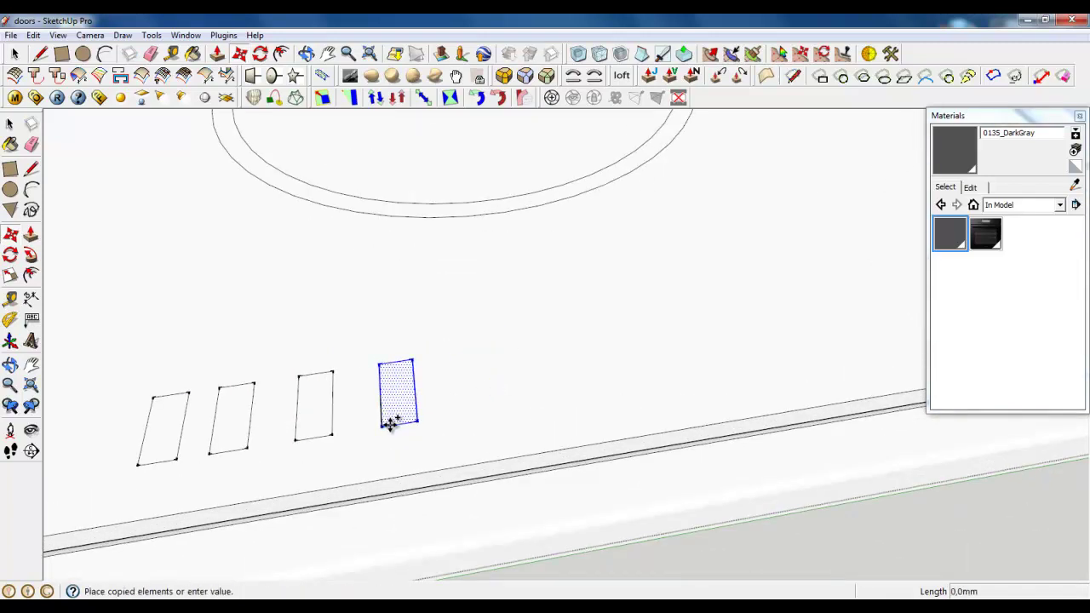
left_click(474, 414)
scroll(394, 449, "down", 1)
scroll(394, 449, "down", 1)
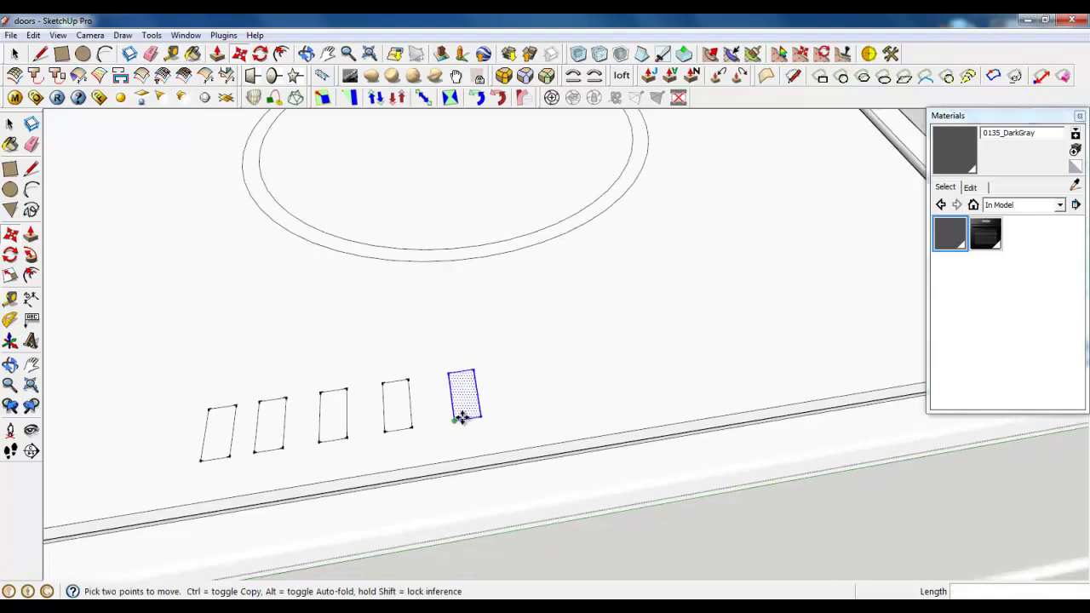
key("ctrl")
left_click(457, 417)
left_click(519, 411)
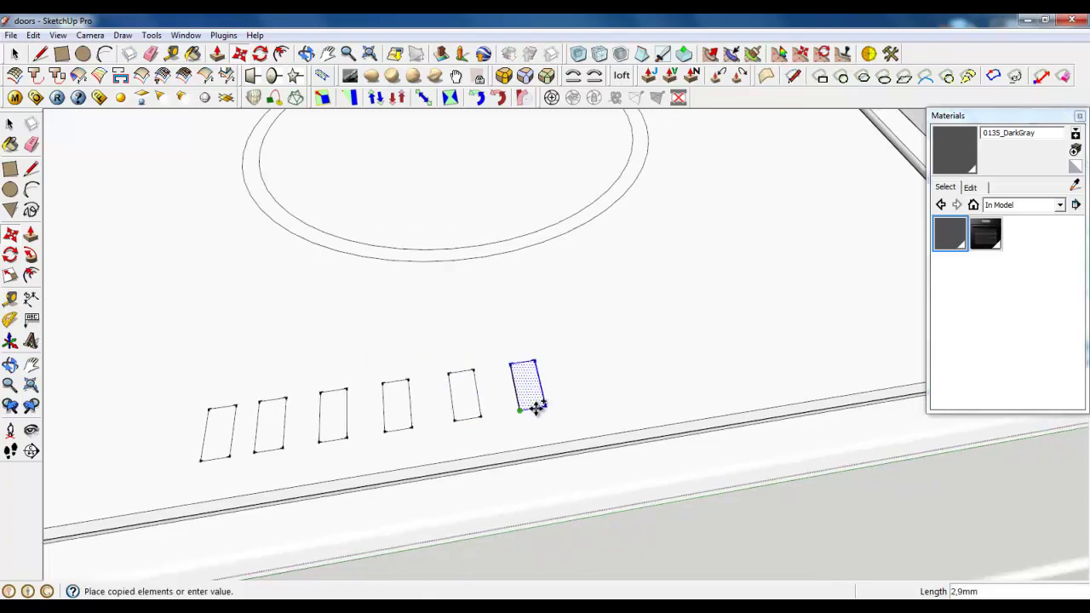
left_click(577, 399)
Copy the last rectangle once more to complete a row of eight control marks
scroll(520, 433, "down", 3)
middle_click_drag(521, 434, 631, 411)
scroll(631, 411, "up", 2)
key("m")
key("ctrl")
left_click(544, 400)
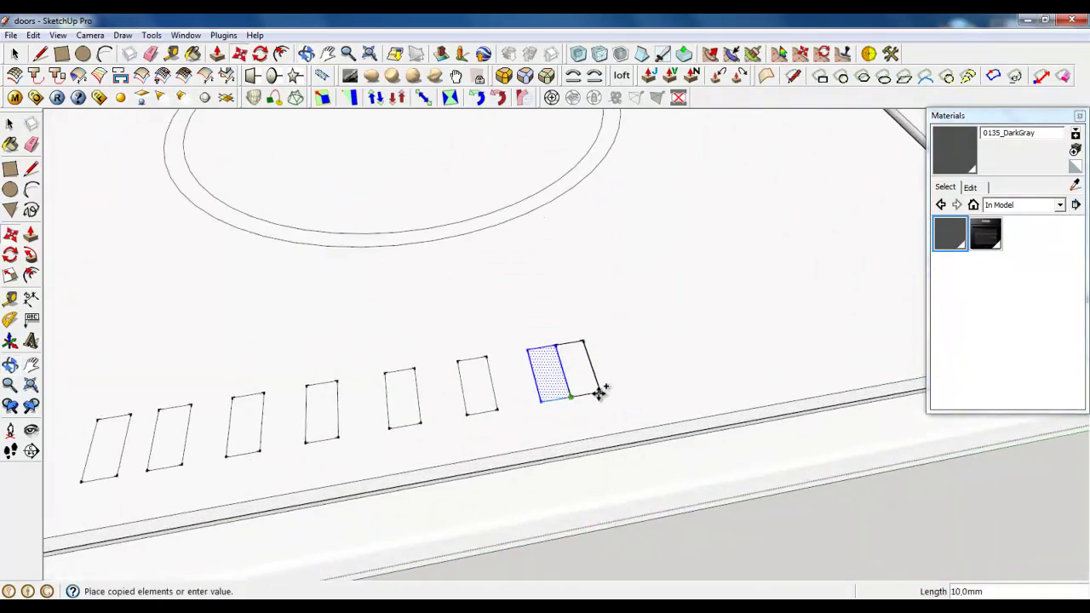
left_click(613, 391)
Draw a circle of about 10.5 mm radius between the row of rectangles and the hob's front-right corner
scroll(392, 451, "down", 2)
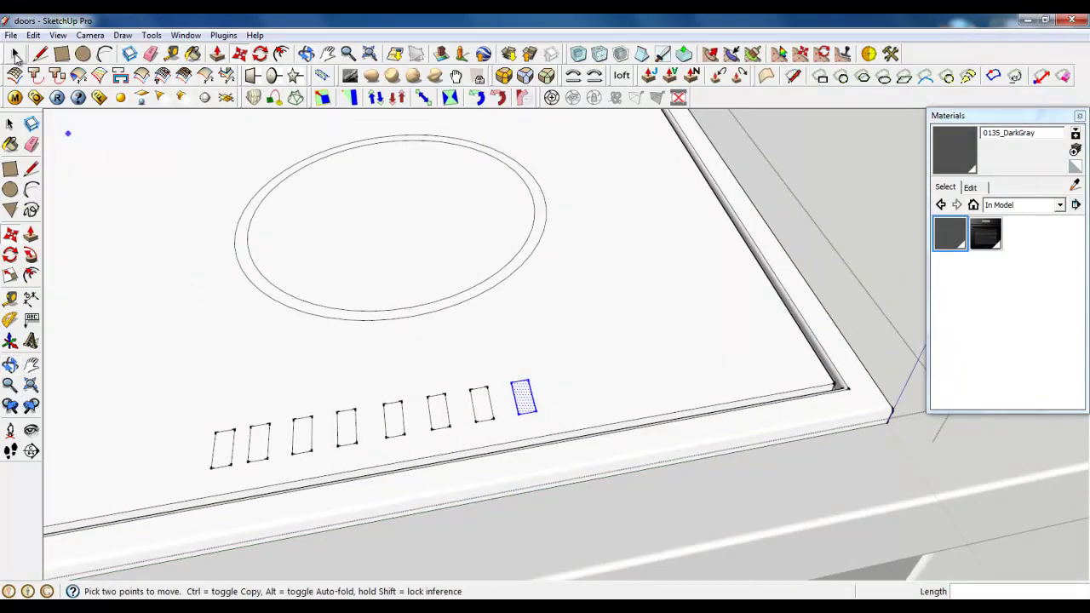
middle_click_drag(460, 295, 511, 475)
key("c")
scroll(486, 473, "down", 1)
scroll(567, 439, "up", 3)
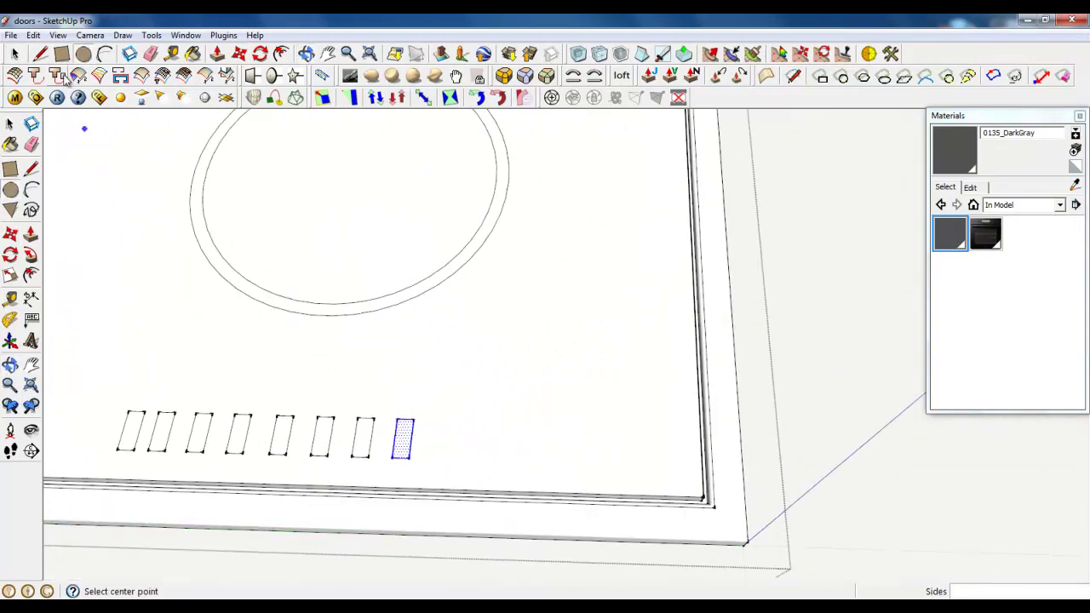
middle_click_drag(483, 409, 516, 418)
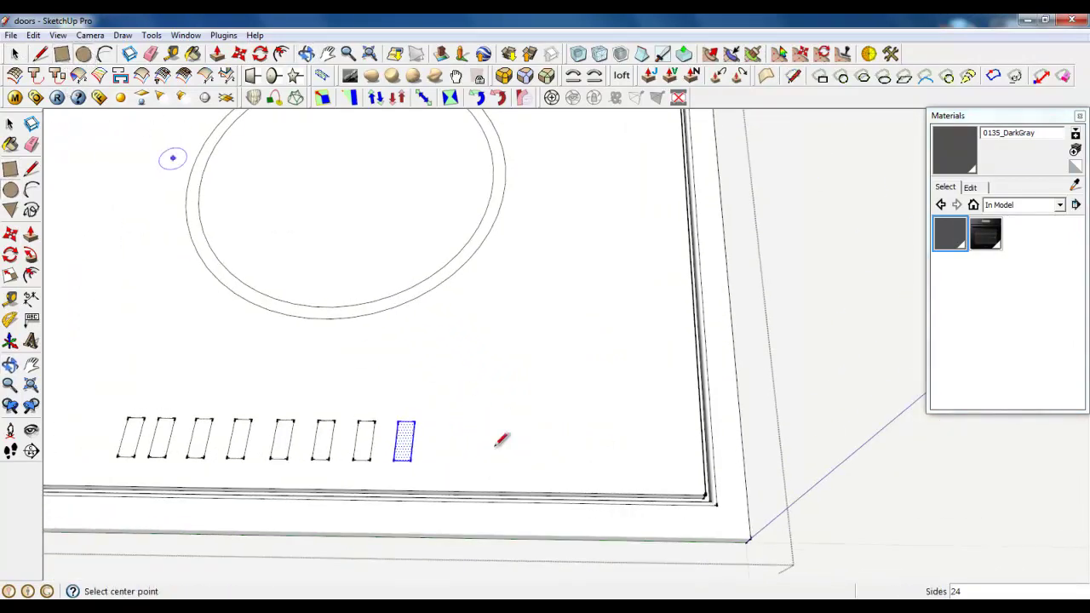
scroll(545, 476, "up", 3)
left_click(569, 391)
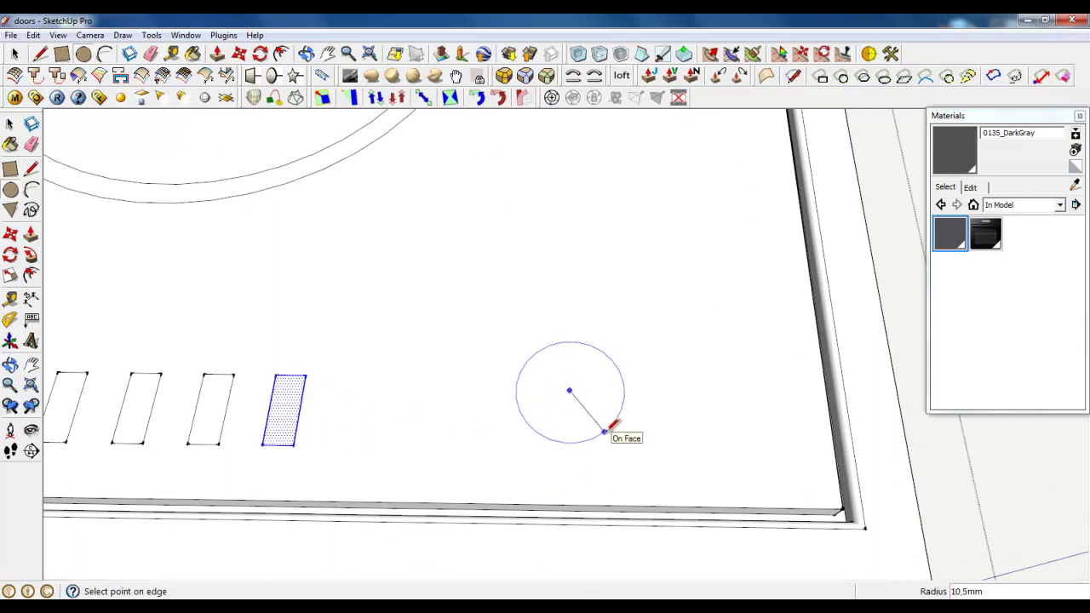
left_click(608, 433)
Offset the small control circle's face inward to form a narrow ring
scroll(609, 424, "up", 2)
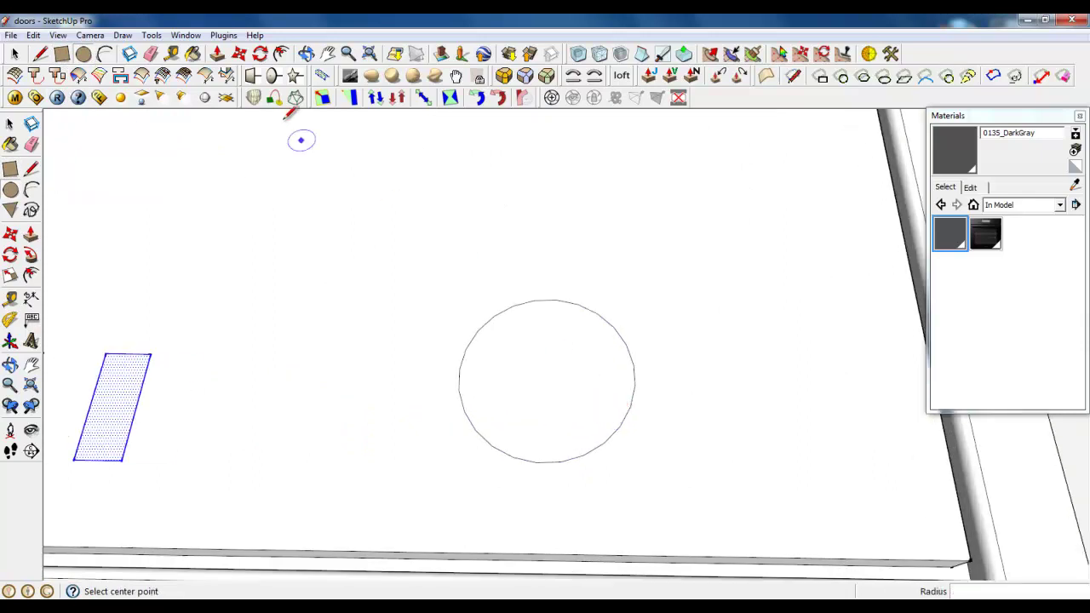
left_click(280, 57)
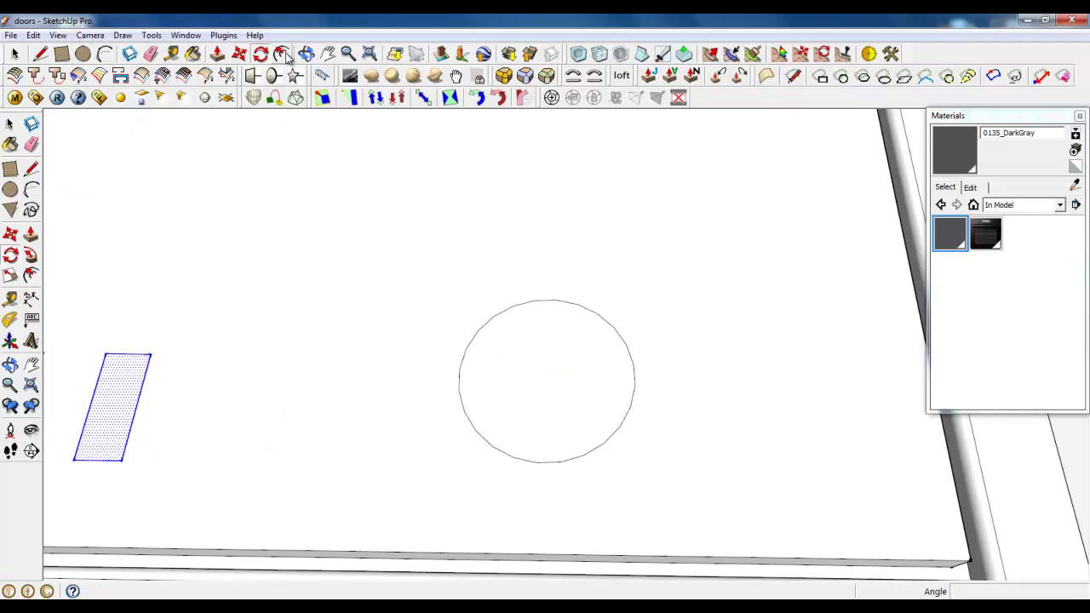
left_click(217, 56)
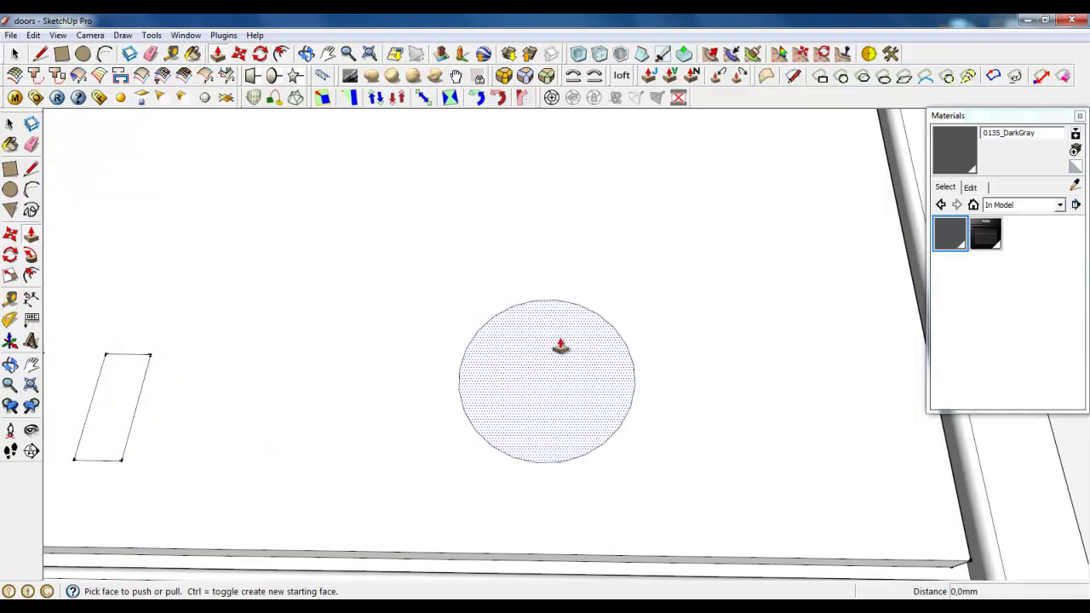
left_click(282, 55)
scroll(594, 392, "up", 3)
left_click(529, 364)
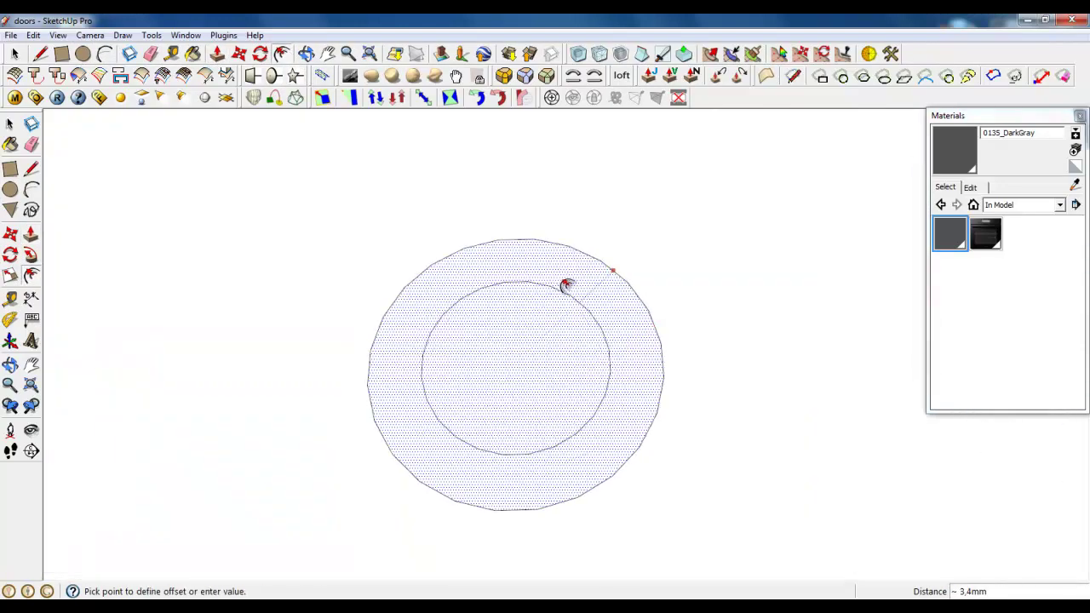
left_click(576, 273)
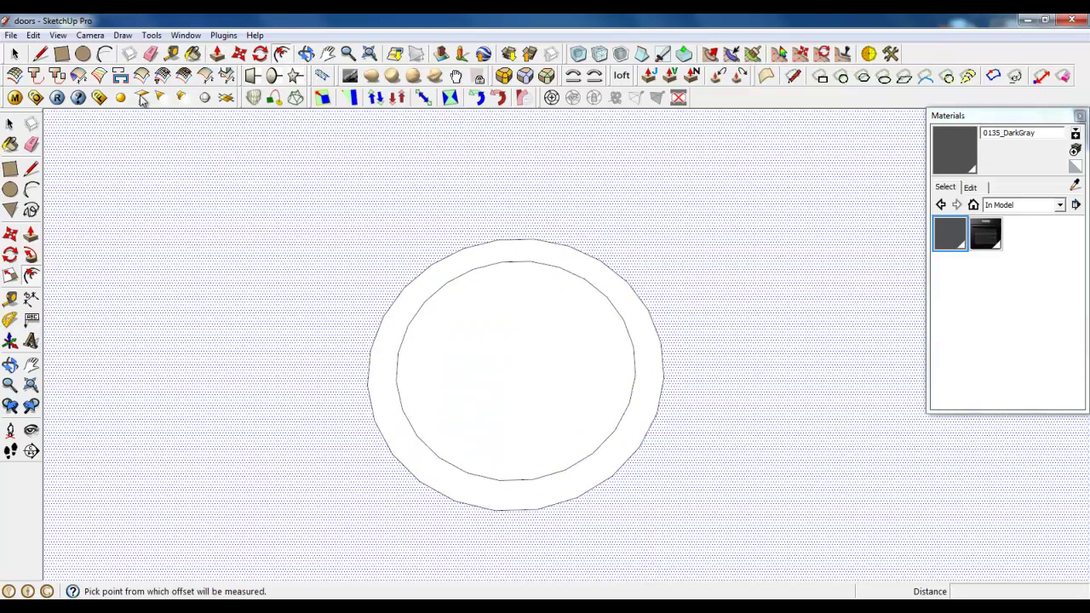
Draw an upright rectangle about 12.9 by 4.3 mm inside the small circle's inner ring
key("r")
scroll(498, 298, "up", 2)
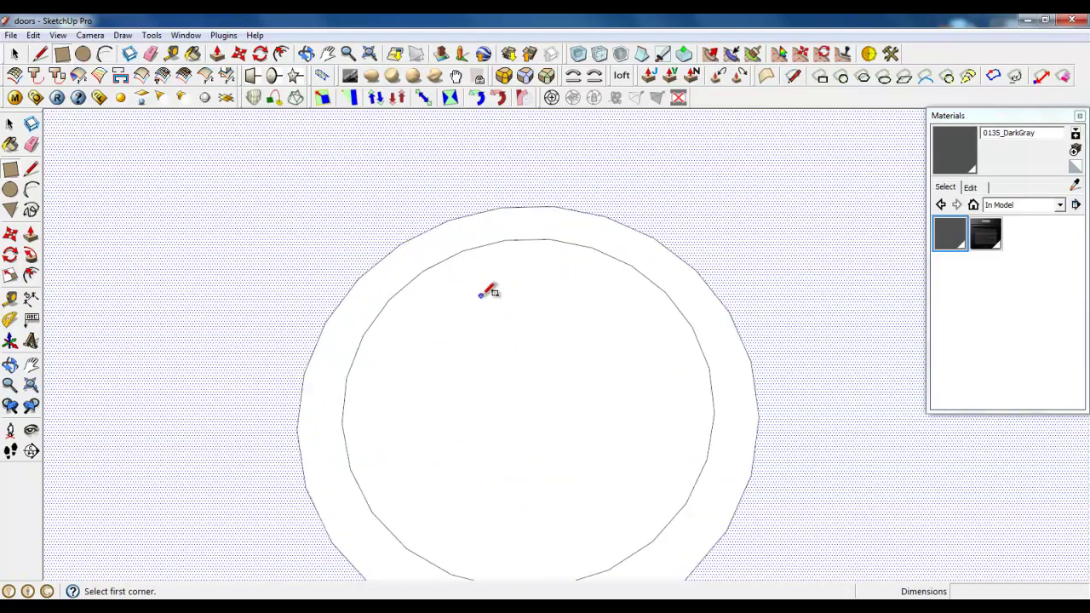
left_click(483, 297)
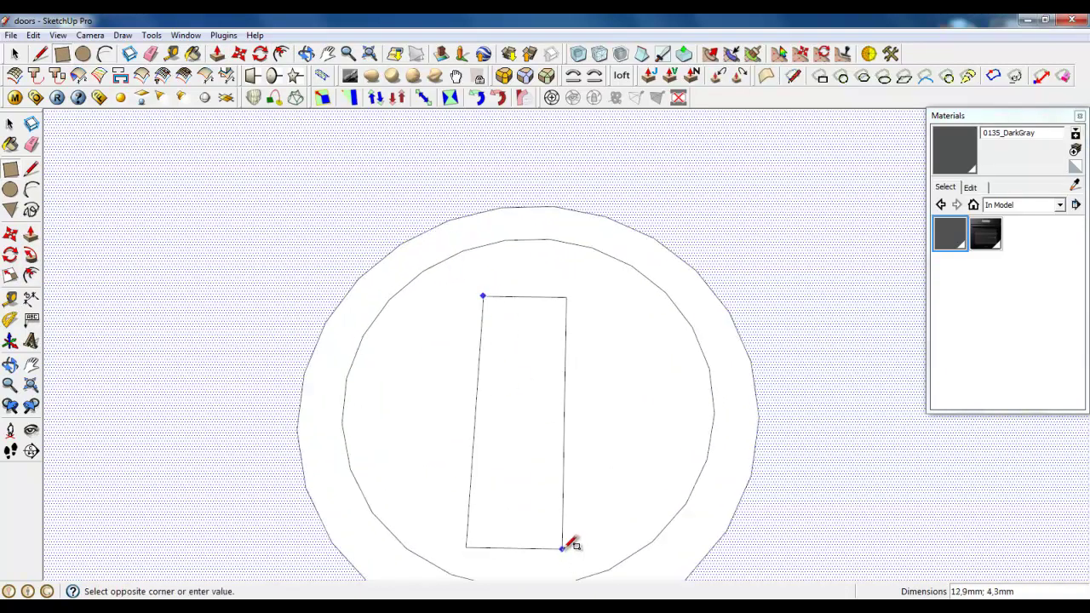
left_click(563, 547)
left_click(239, 54)
scroll(518, 338, "up", 2)
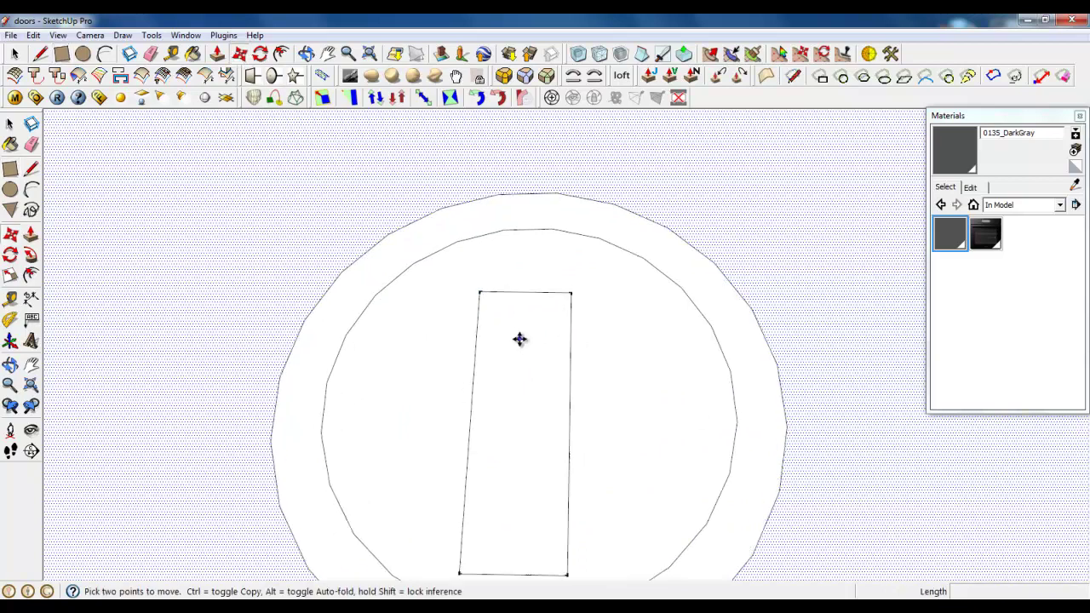
left_click(217, 54)
left_click(240, 54)
scroll(502, 363, "up", 2)
left_click(502, 364)
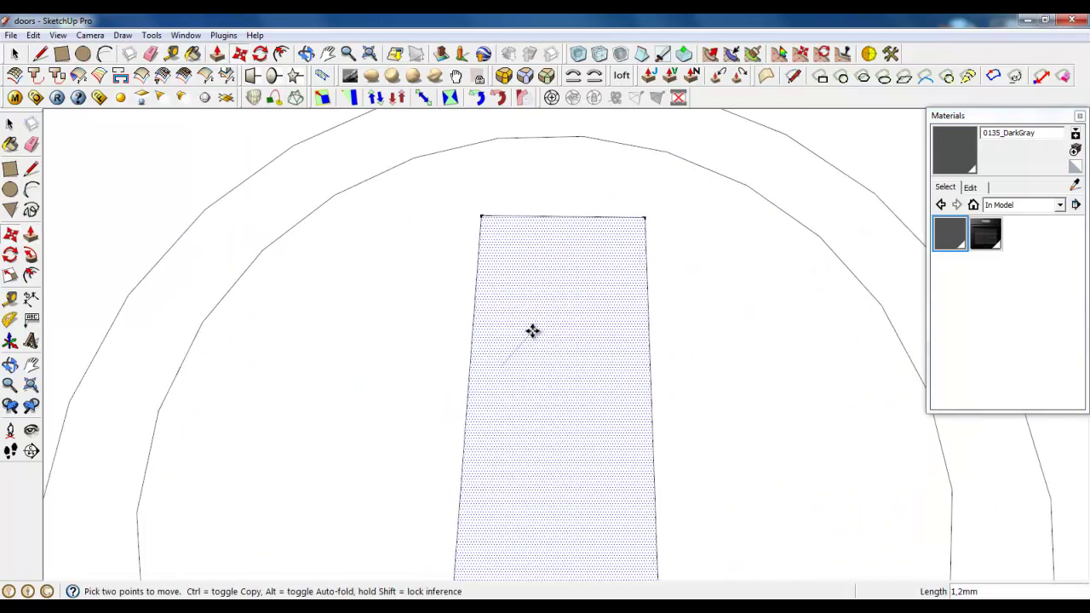
scroll(534, 323, "down", 3)
middle_click_drag(538, 314, 682, 295)
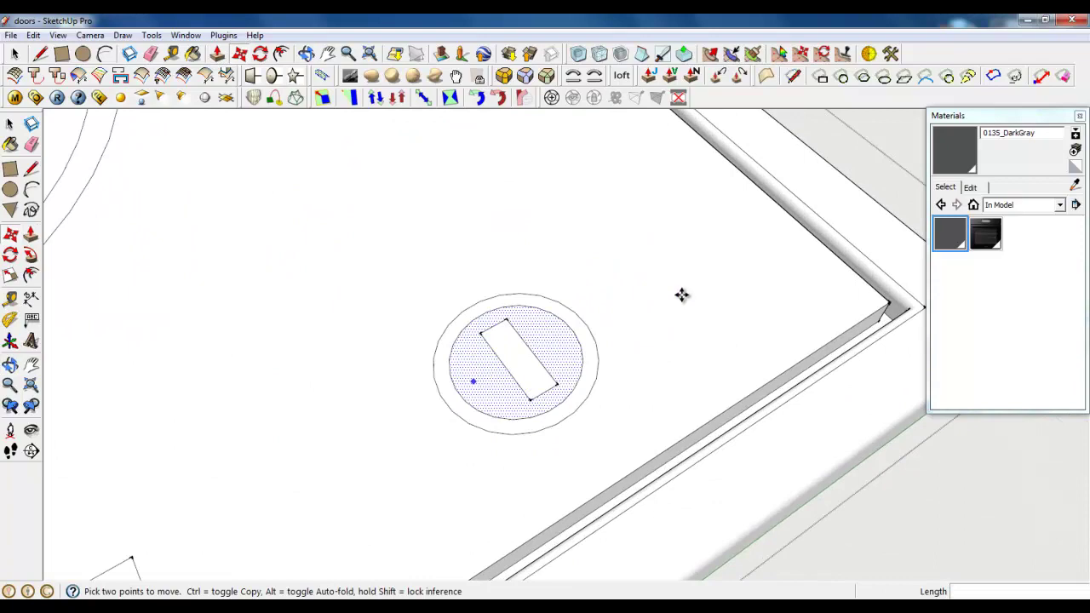
Round the four perimeter edges of the hob's inner panel along the groove with a 1.5 mm offset and 3 segments
scroll(682, 295, "down", 2)
key("space")
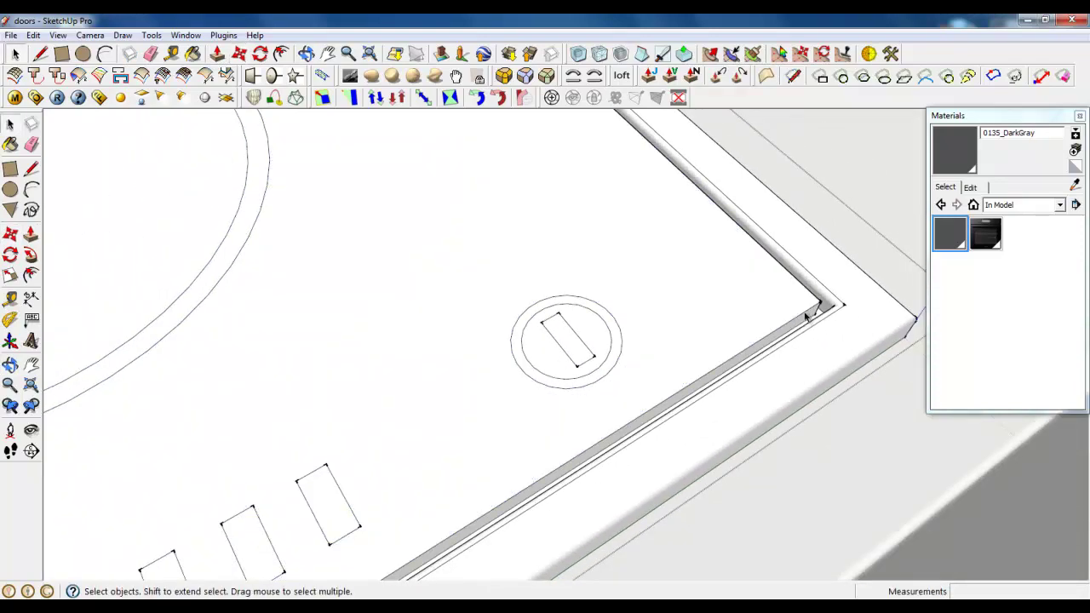
left_click(815, 305)
scroll(816, 303, "down", 5)
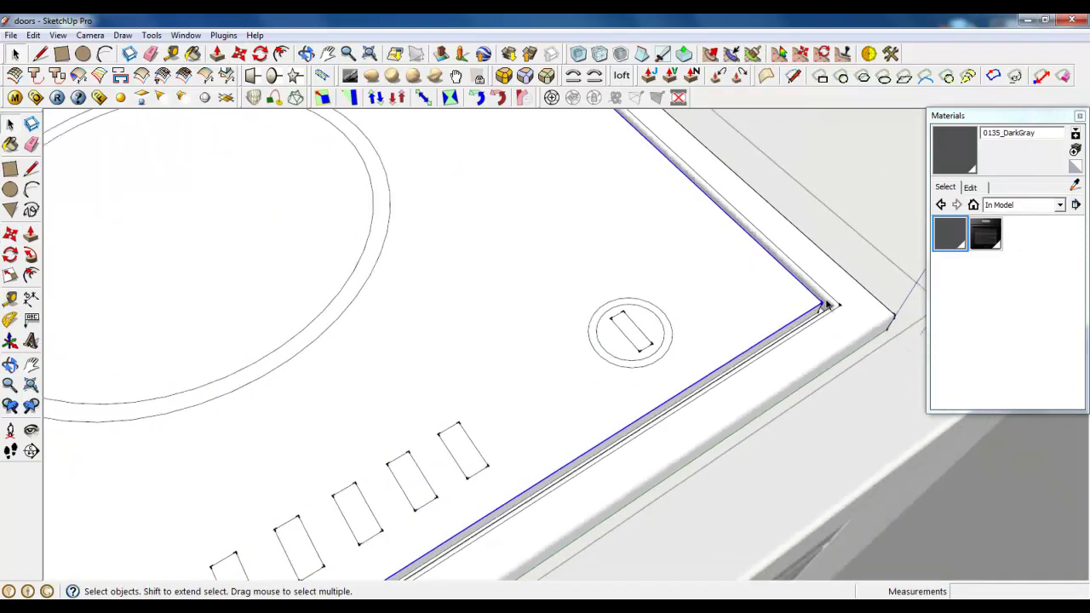
scroll(453, 522, "up", 3)
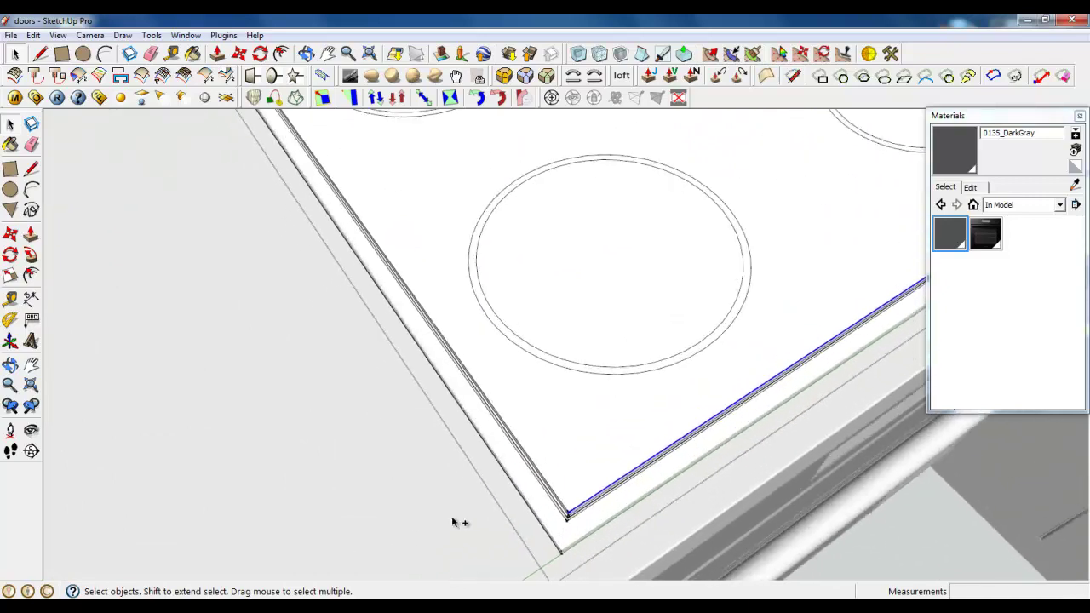
left_click(550, 487, "ctrl")
scroll(548, 513, "down", 3)
scroll(334, 199, "up", 4)
scroll(462, 318, "up", 2)
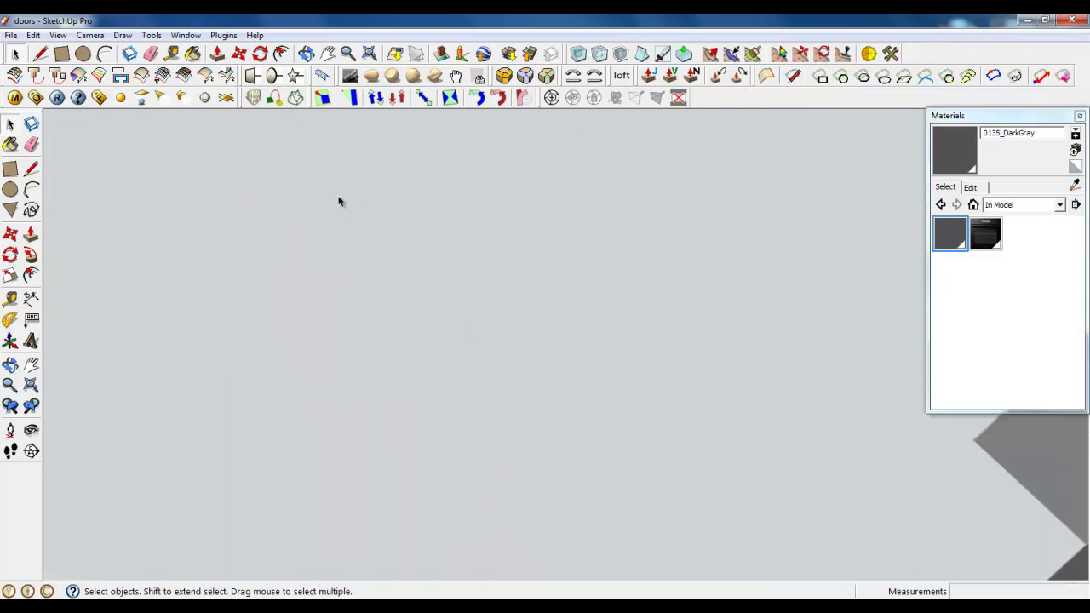
scroll(340, 200, "down", 4)
scroll(376, 232, "up", 2)
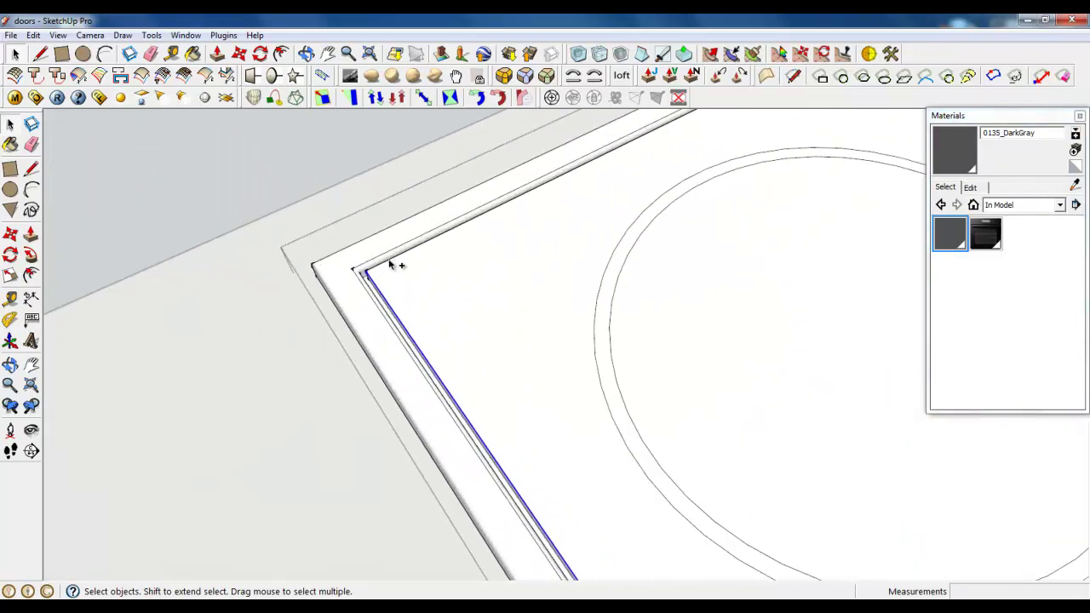
scroll(390, 264, "down", 4)
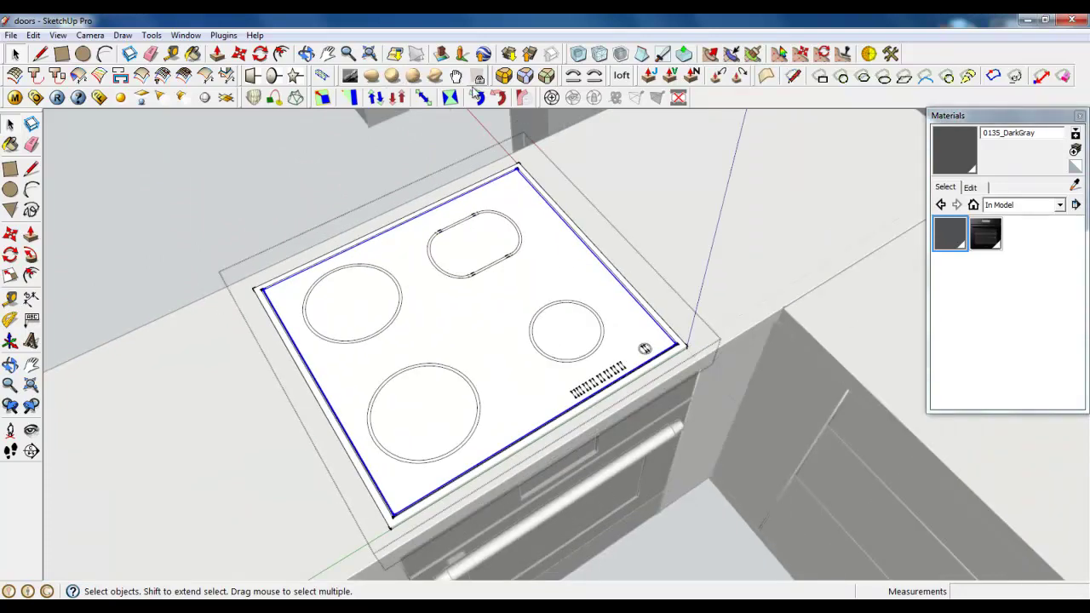
left_click(503, 77)
left_click(843, 120)
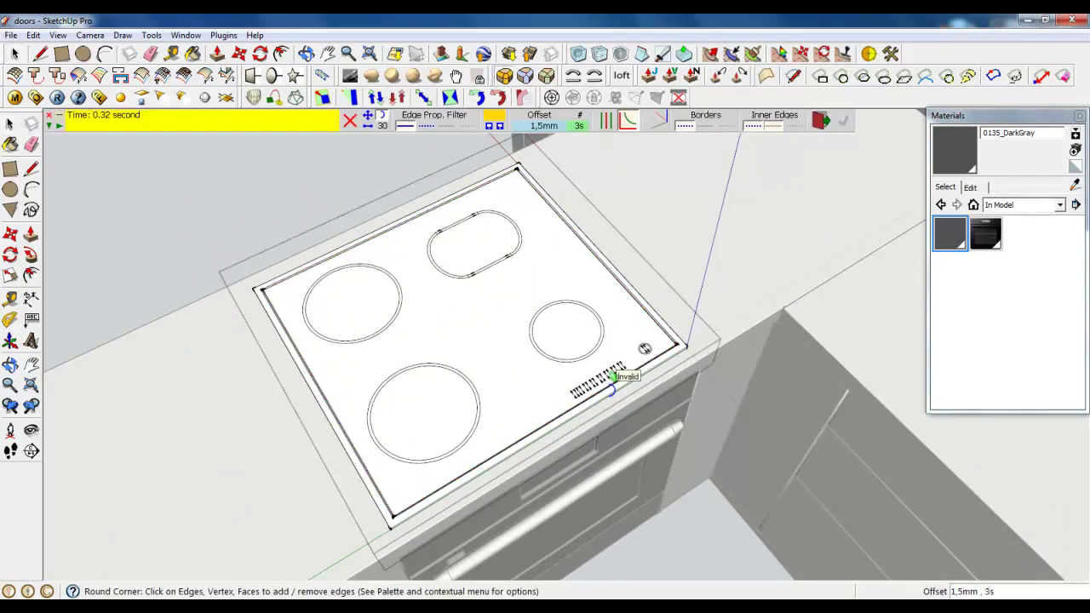
left_click(19, 53)
Finish editing the hob group and select the whole hob on the countertop above the oven
right_click(186, 177)
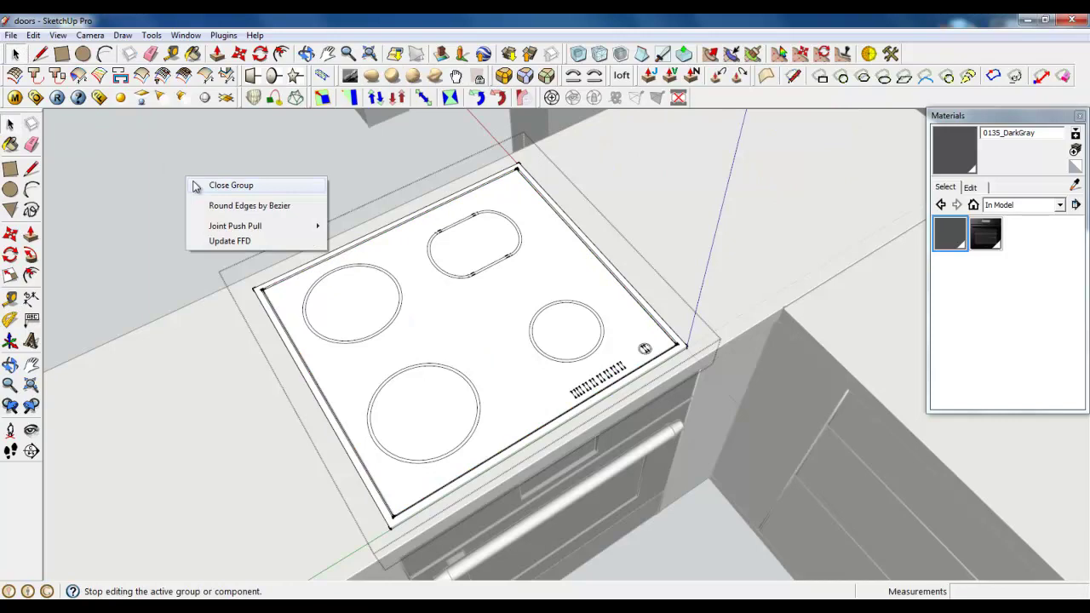
left_click(194, 185)
scroll(525, 316, "down", 4)
middle_click_drag(518, 350, 583, 213)
scroll(652, 136, "up", 3)
scroll(626, 436, "down", 3)
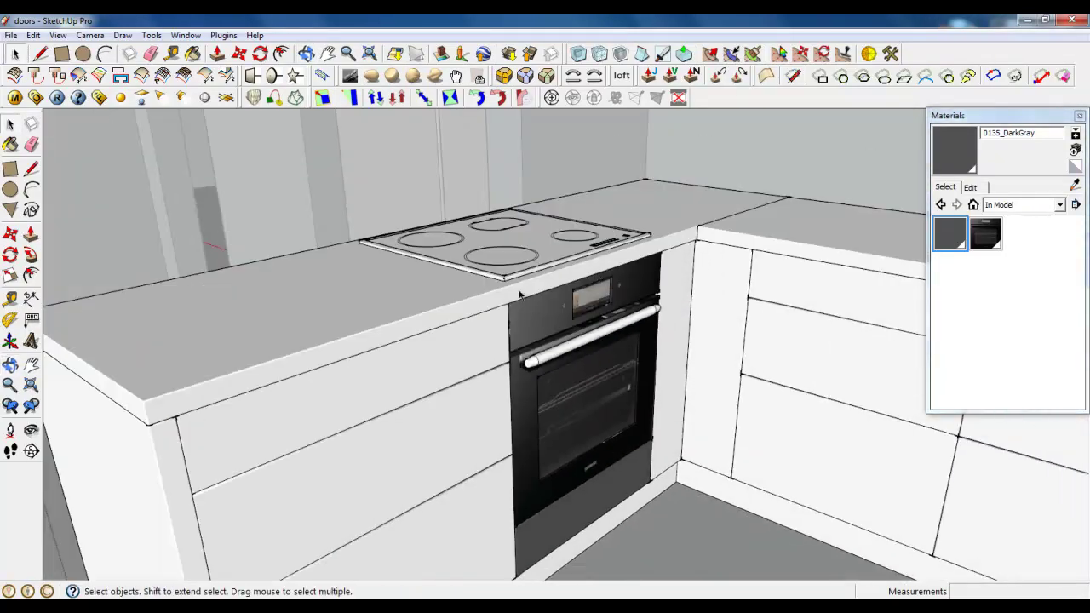
left_click(497, 264)
scroll(438, 411, "down", 1)
scroll(543, 365, "up", 1)
scroll(543, 365, "down", 1)
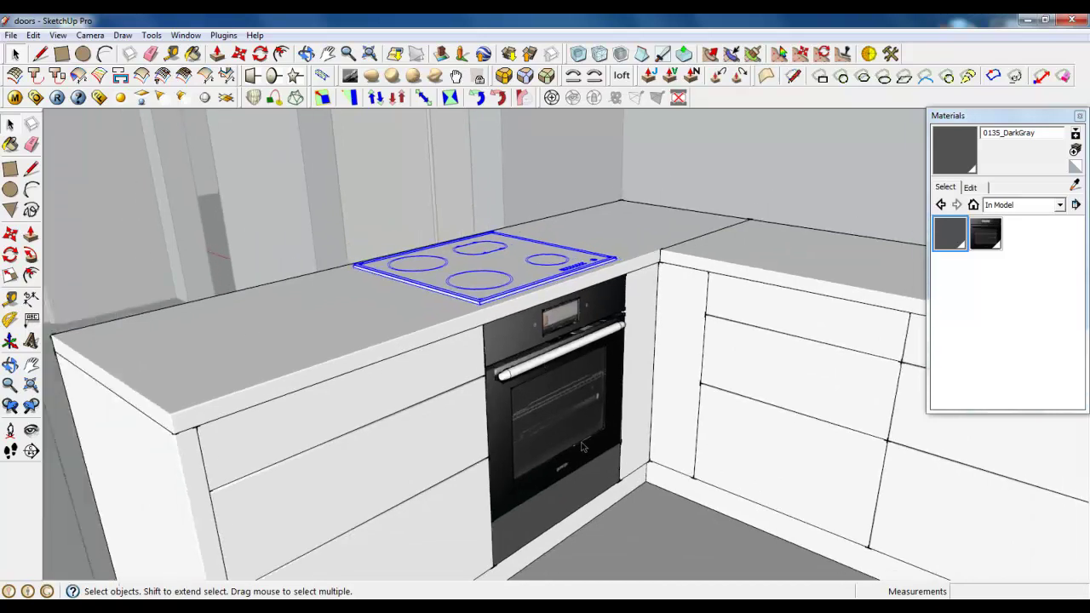